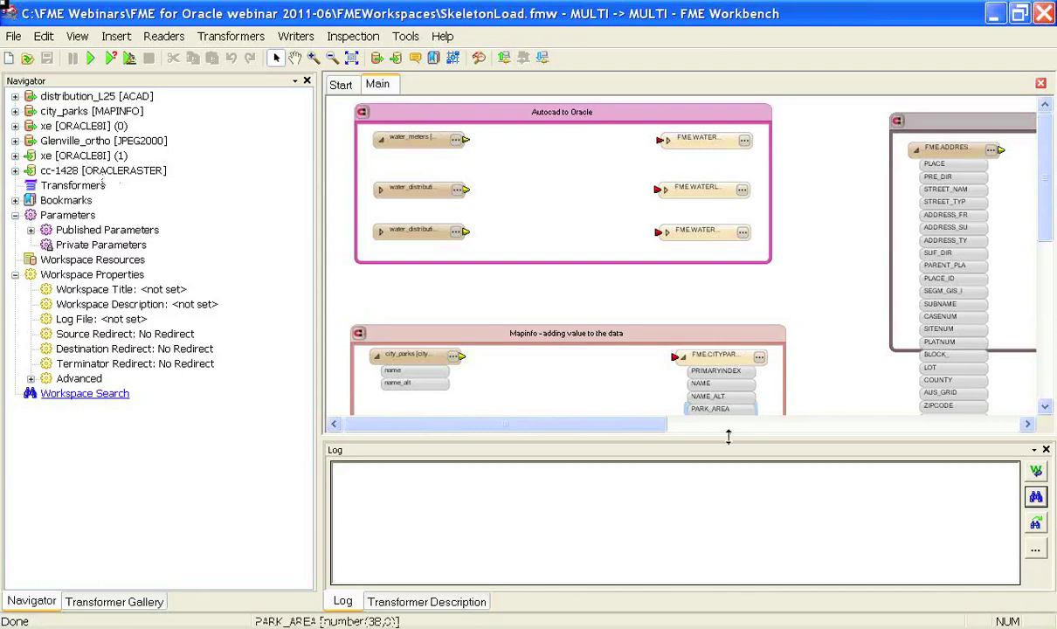
Shrink the log pane and zoom in on the Autocad to Oracle bookmark
drag(728, 437, 728, 518)
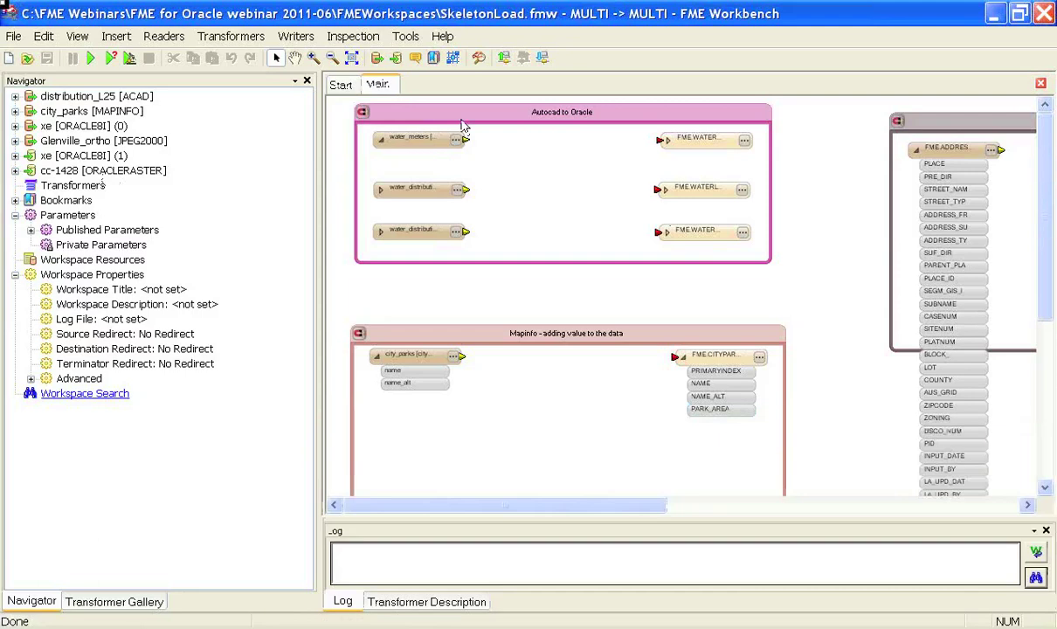
click(312, 58)
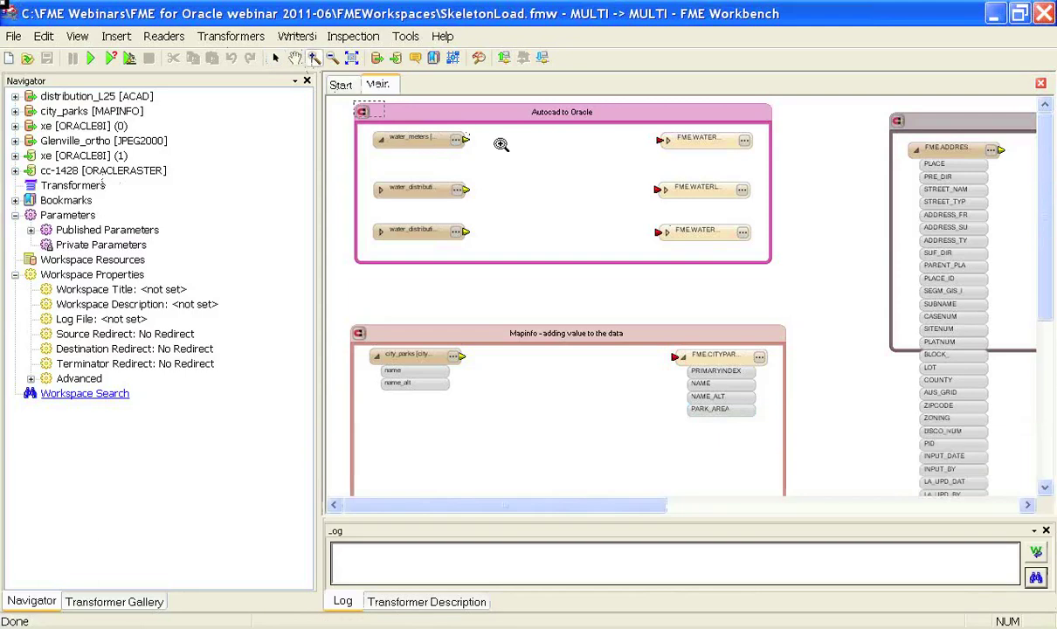
drag(500, 145, 771, 267)
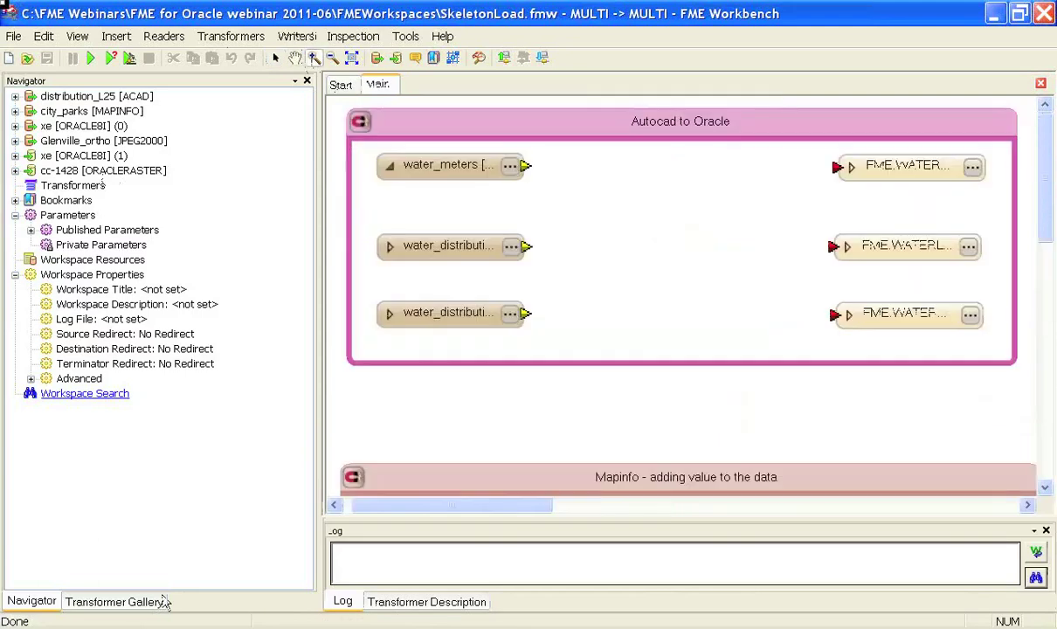
Launch FME Universal Viewer and pick the recent distribution_L25.dwg dataset
key(super)
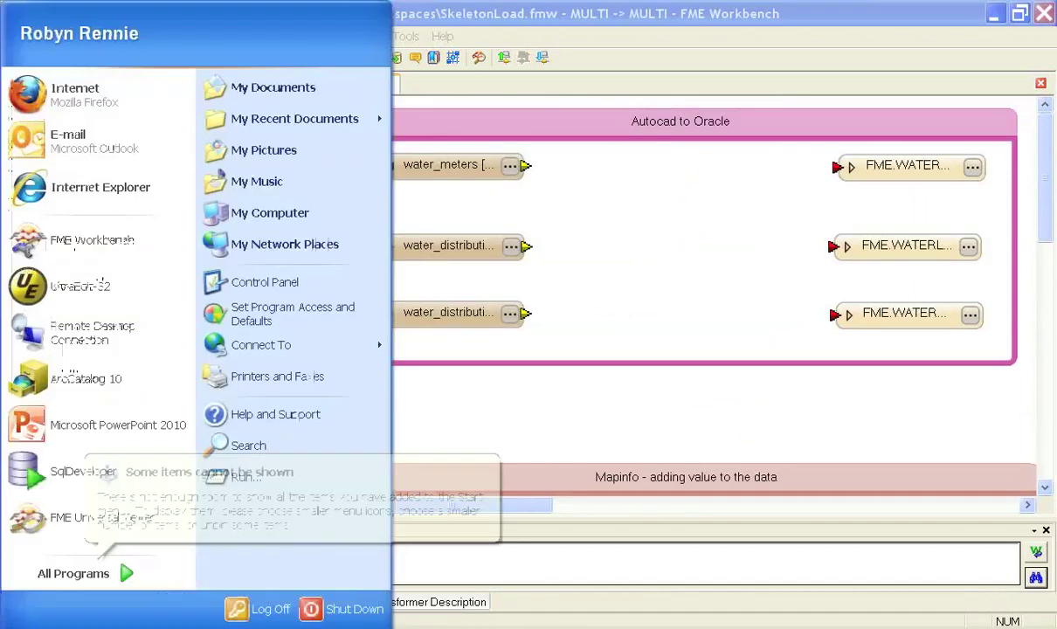
click(596, 123)
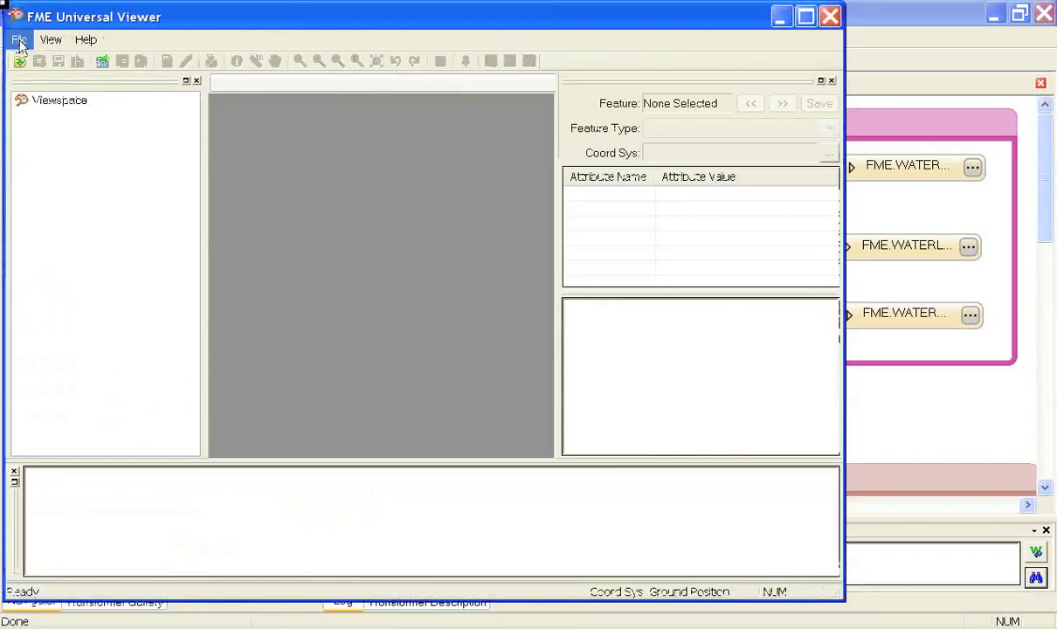
click(19, 40)
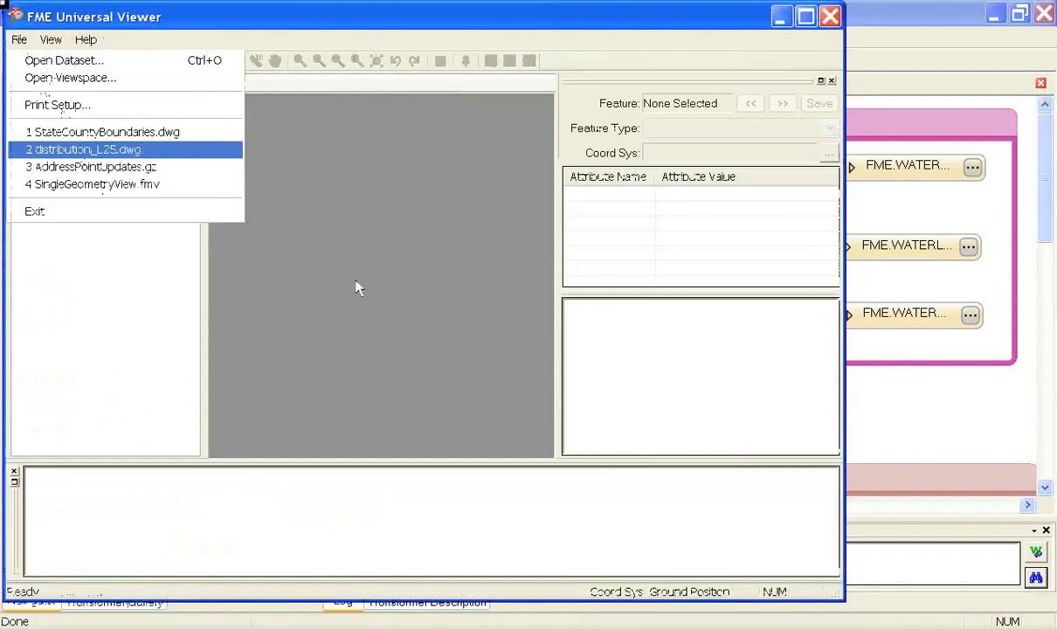
key(Return)
Set the reader to group entities by Attribute Schema and open the drawing
click(291, 325)
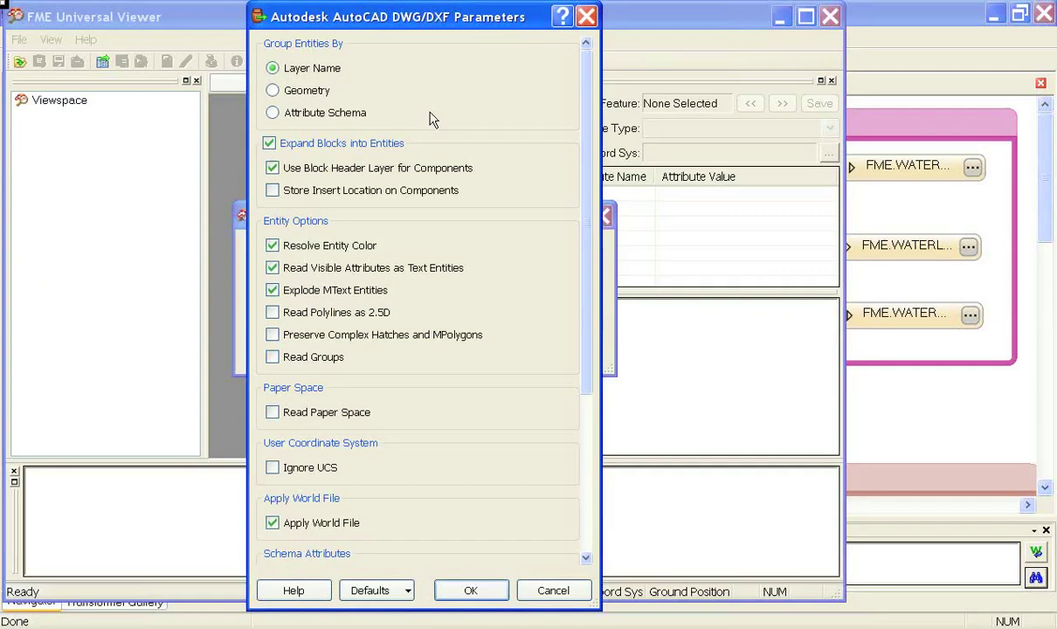
click(346, 116)
click(370, 151)
click(465, 592)
click(470, 592)
click(472, 355)
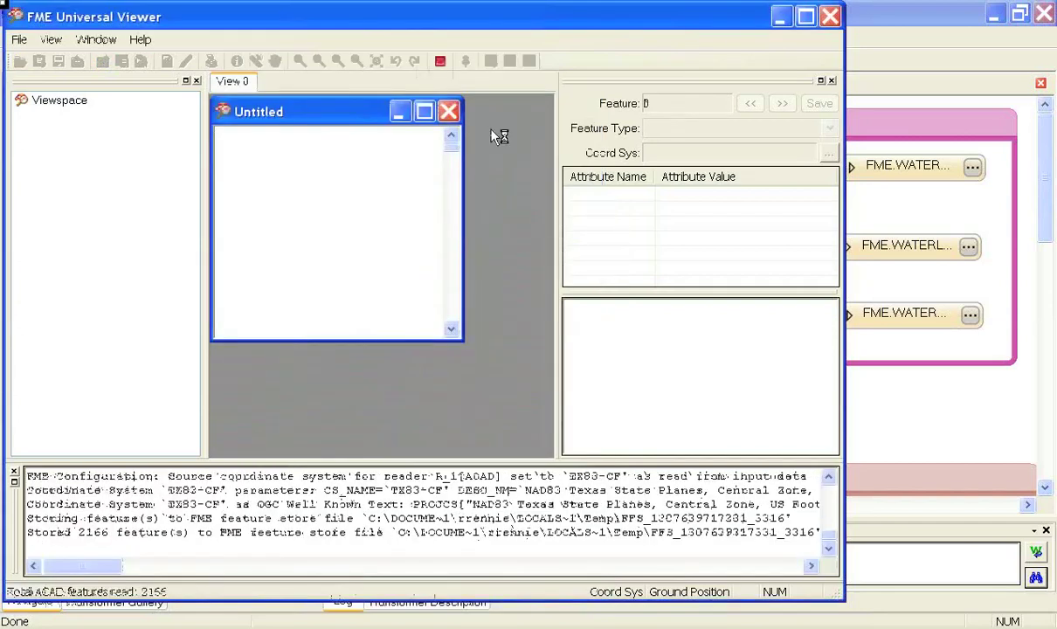
Zoom in twice on the labelled part of the pipe network
click(300, 60)
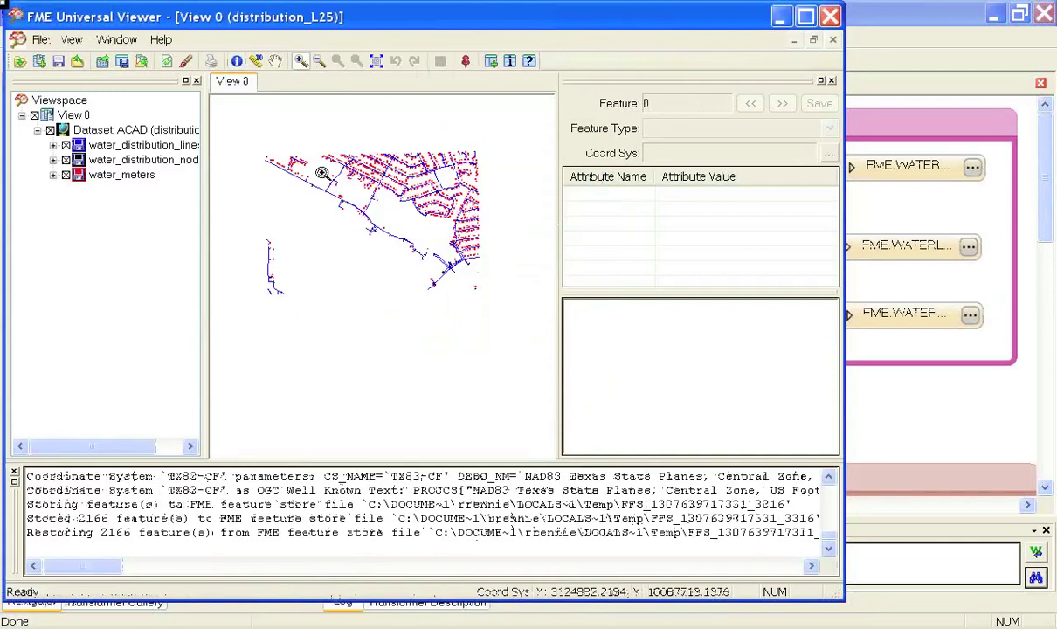
drag(276, 163, 313, 183)
drag(228, 145, 348, 345)
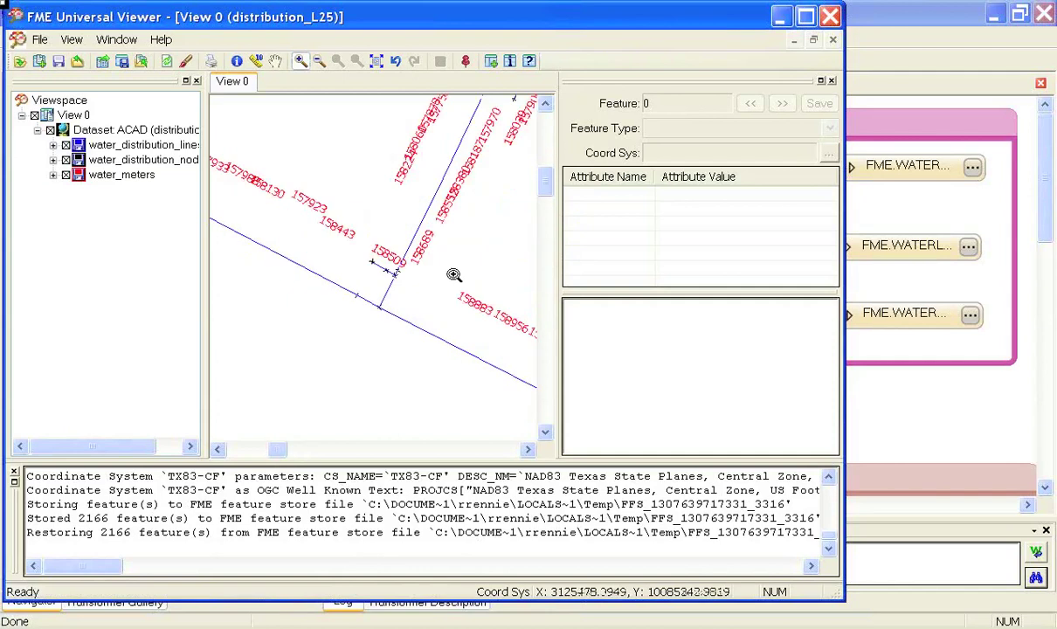
Inspect the 158443 water meter label and an adjacent water line, then return to Workbench
click(237, 62)
click(335, 236)
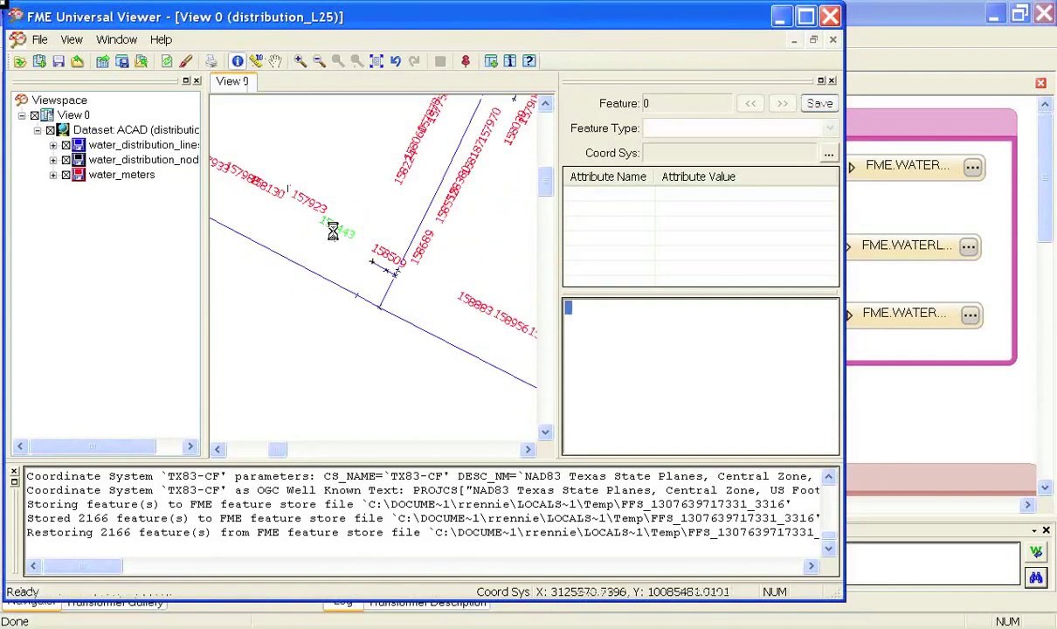
click(297, 264)
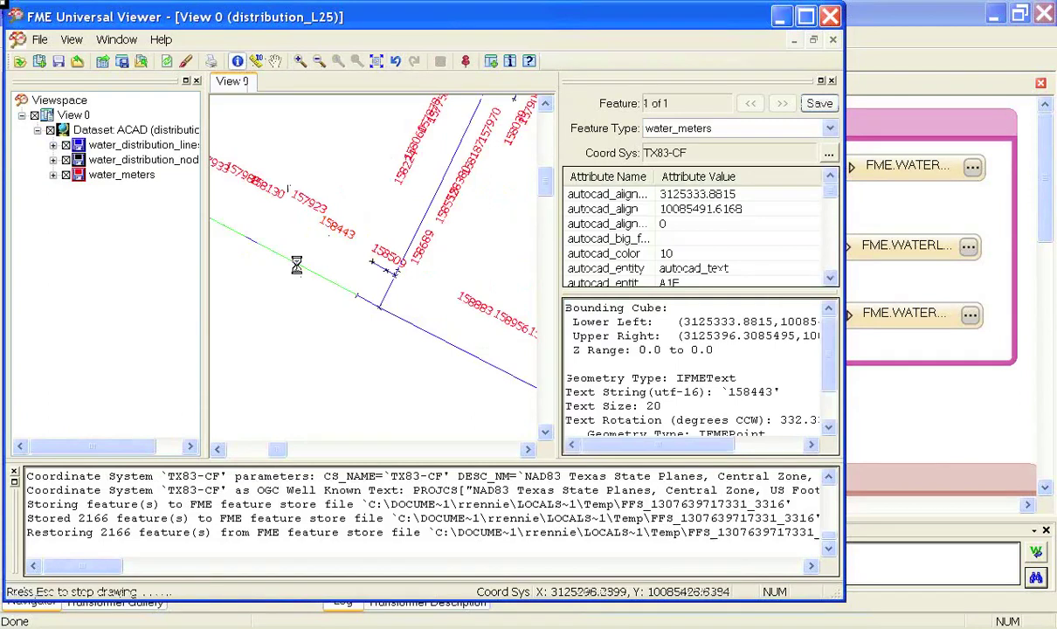
click(341, 234)
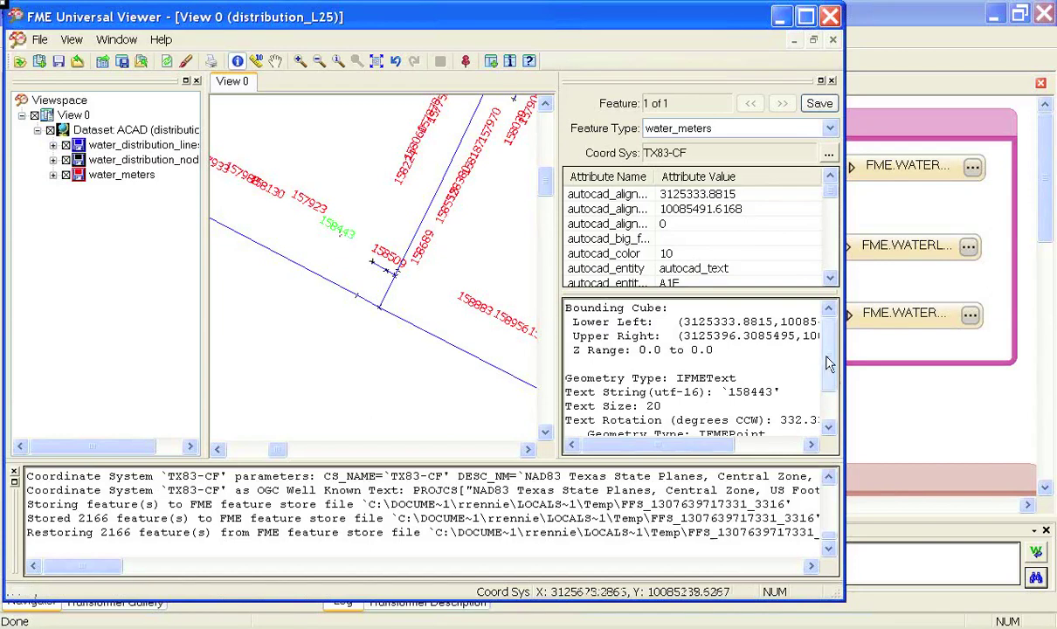
scroll(693, 316, down, 1)
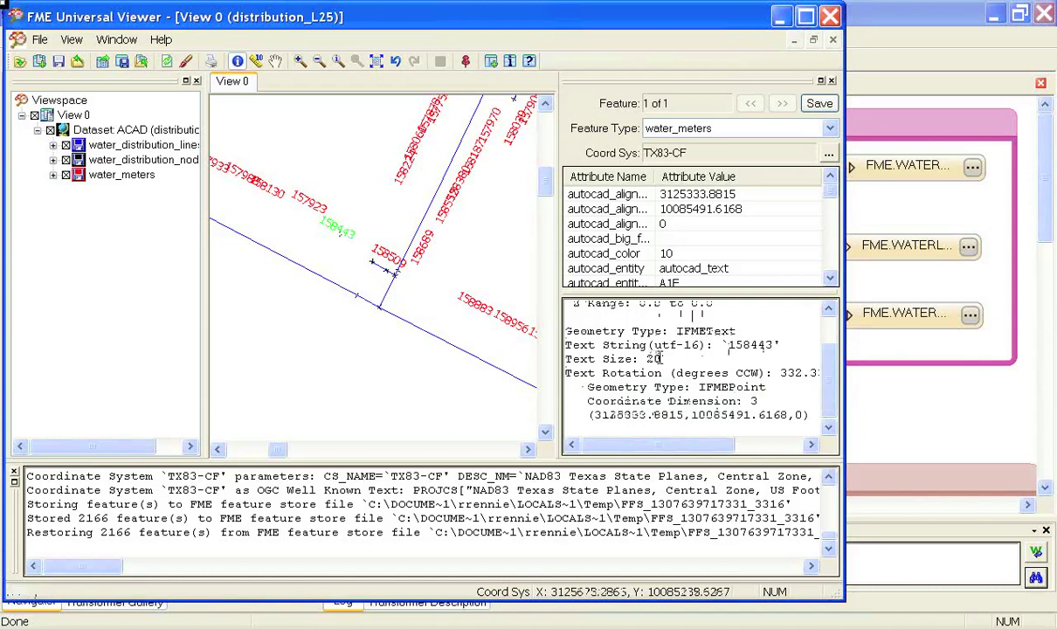
scroll(709, 416, down, 1)
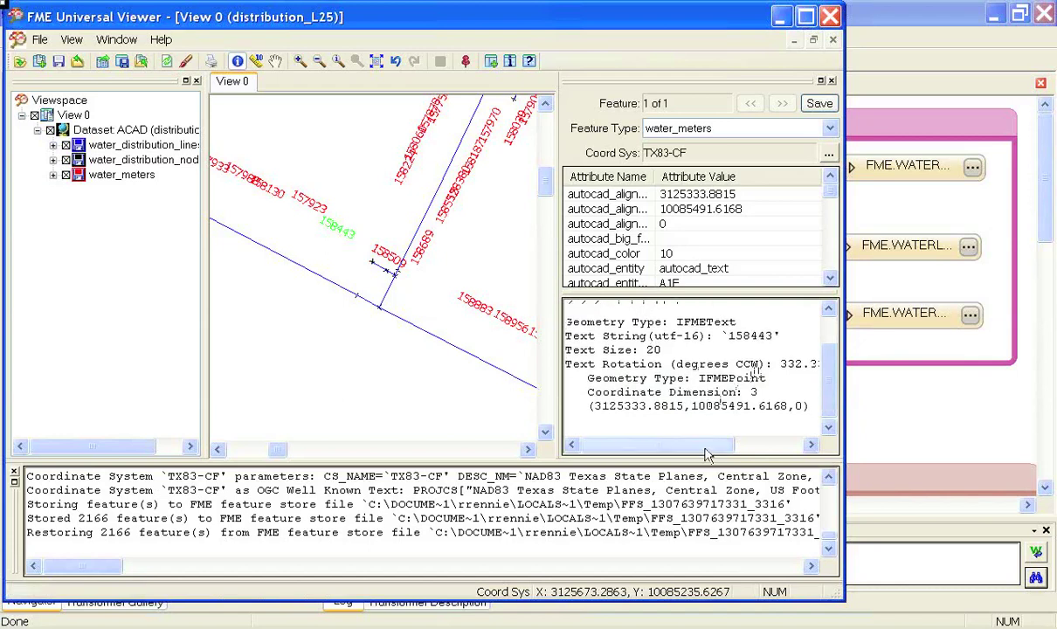
drag(696, 445, 725, 450)
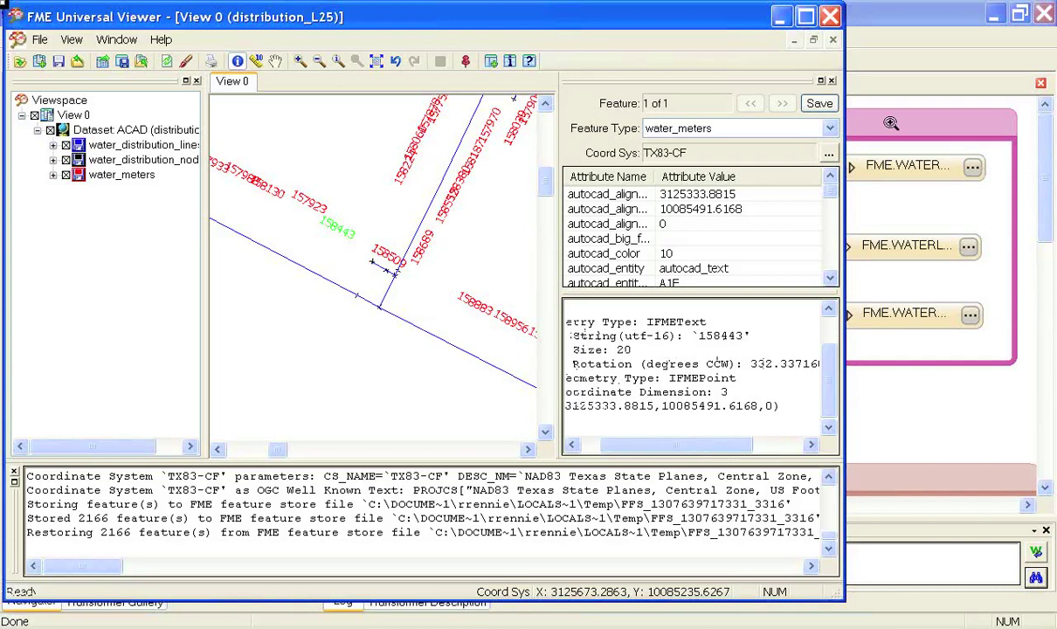
click(904, 22)
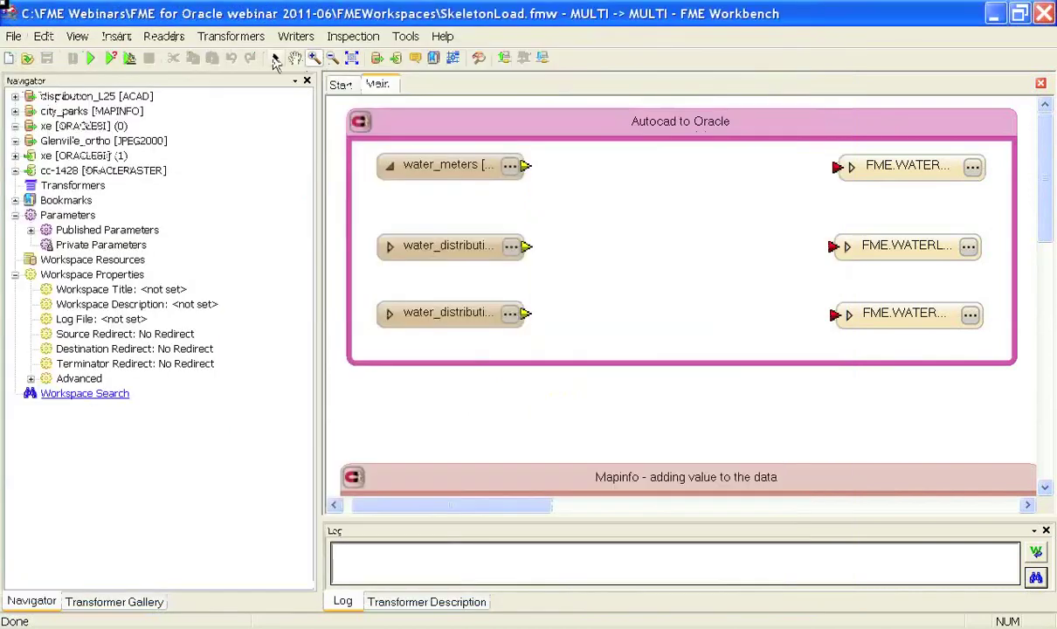
Connect the water meters reader to its Oracle writer and check the writer's attributes
click(275, 60)
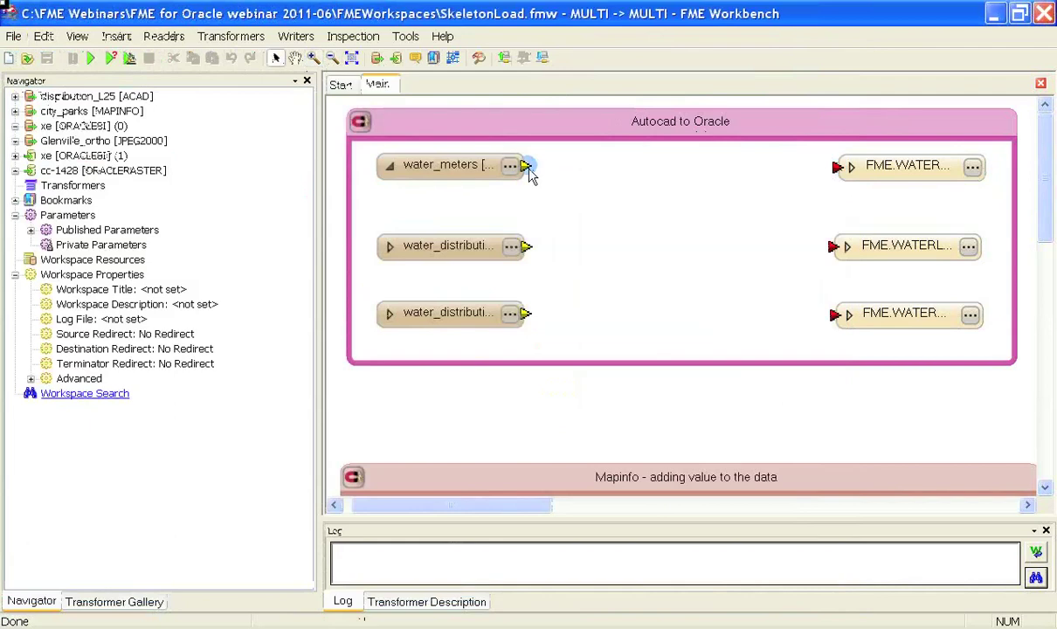
drag(593, 172, 825, 179)
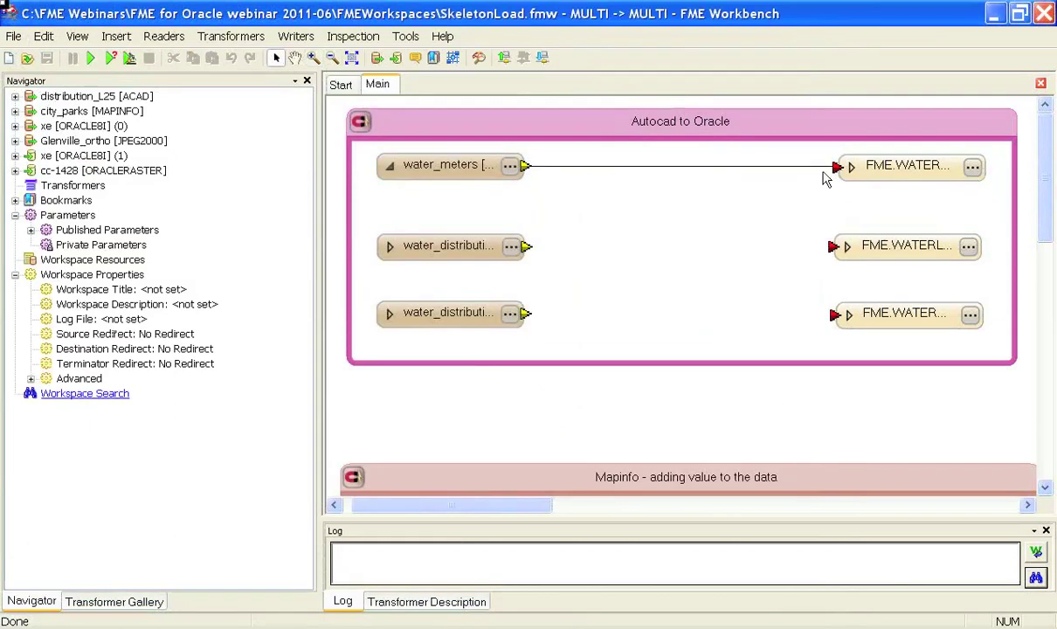
click(850, 168)
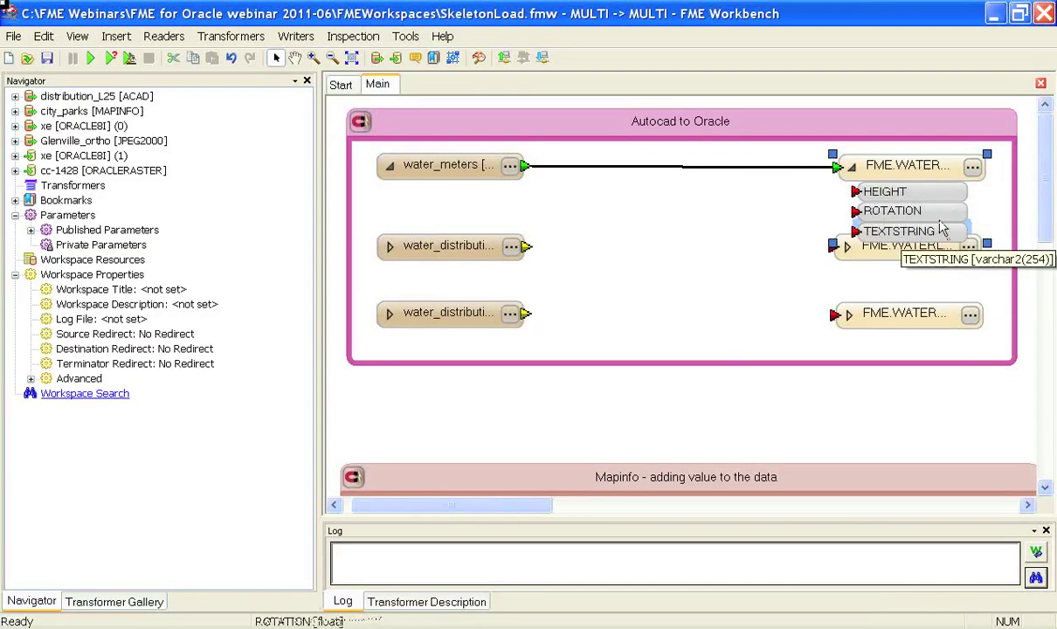
click(852, 167)
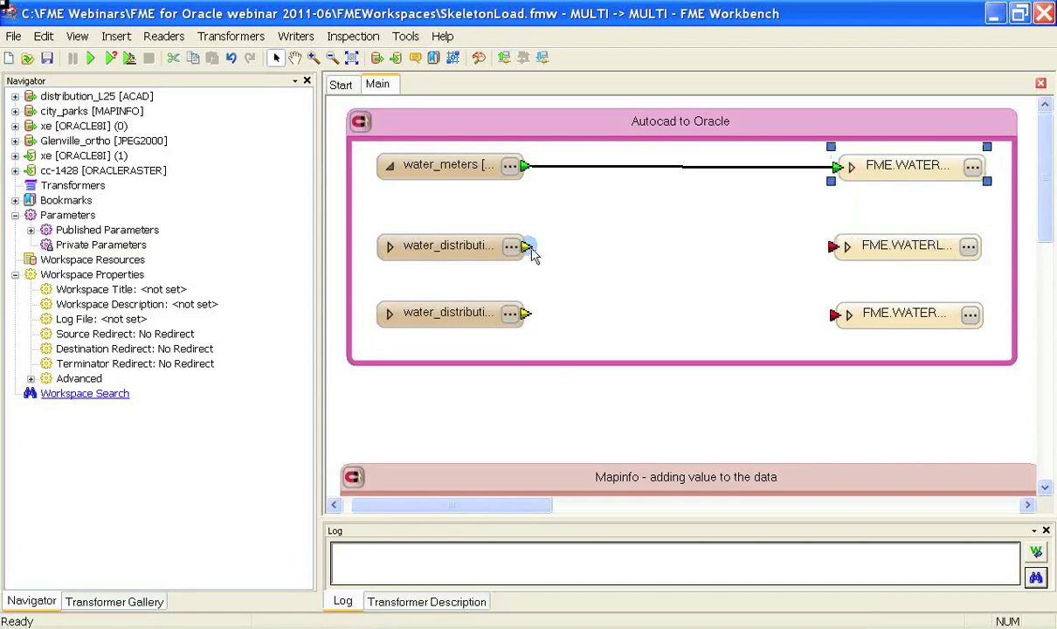
Connect the water distribution lines reader to its writer and link elevation to the writer's elevation field
drag(527, 247, 832, 247)
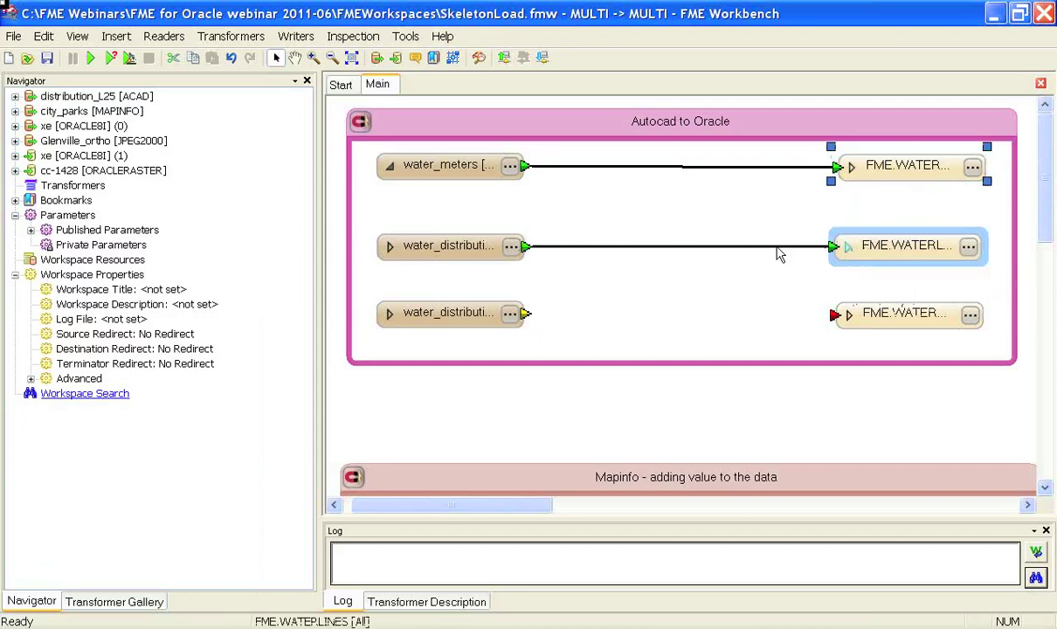
click(391, 249)
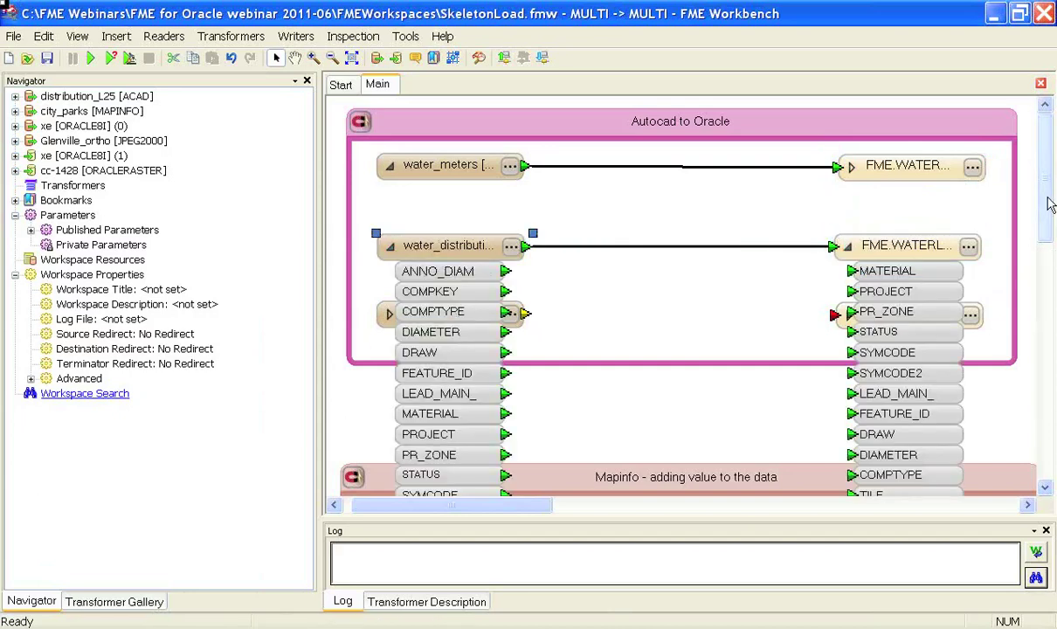
drag(1049, 203, 1050, 272)
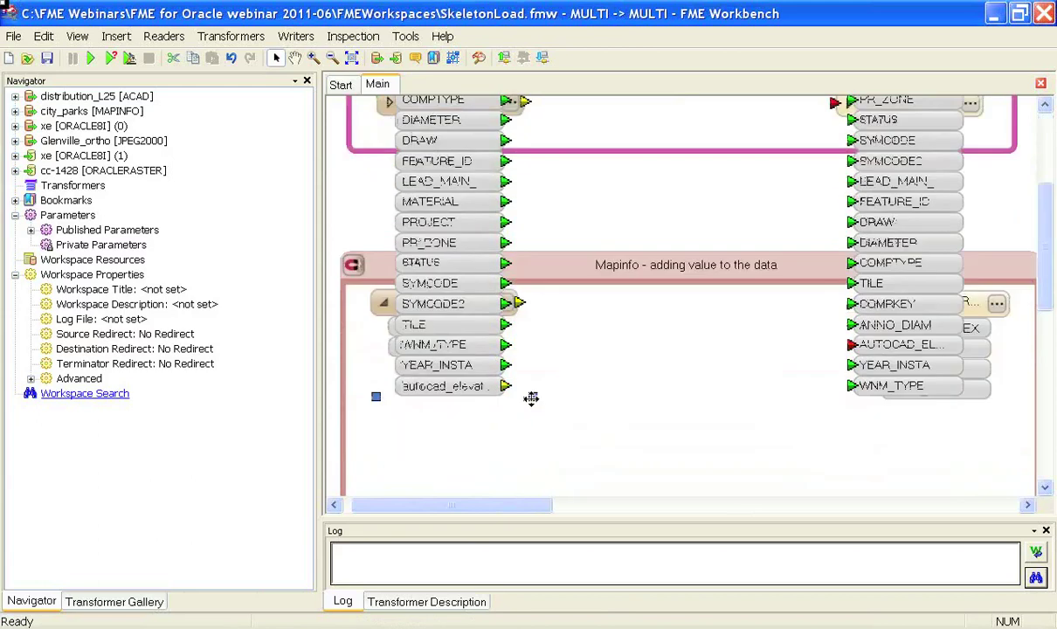
drag(506, 387, 852, 344)
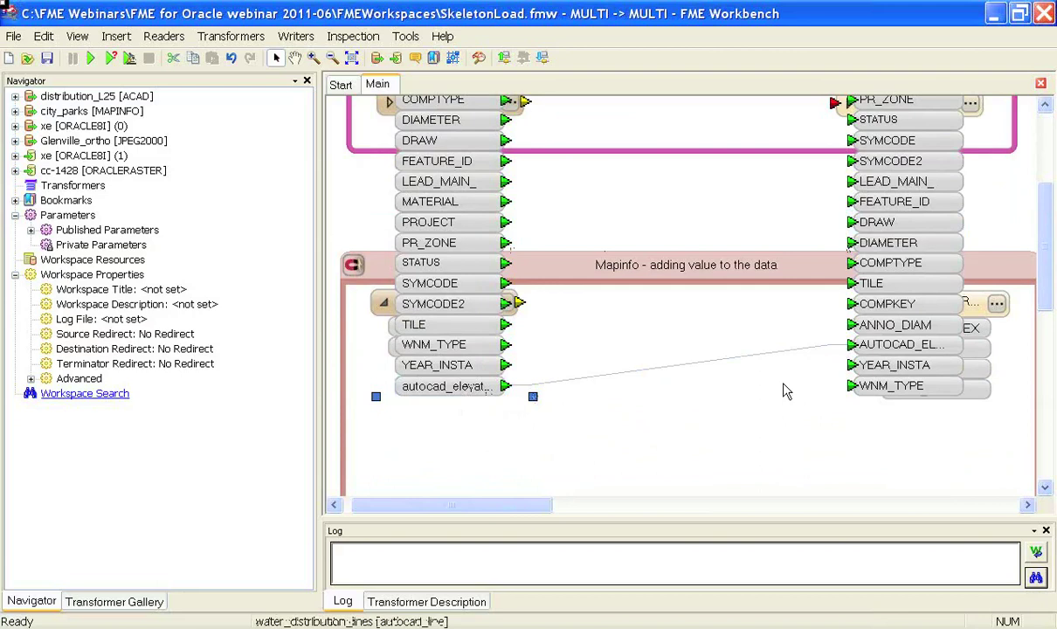
scroll(1048, 289, up, 5)
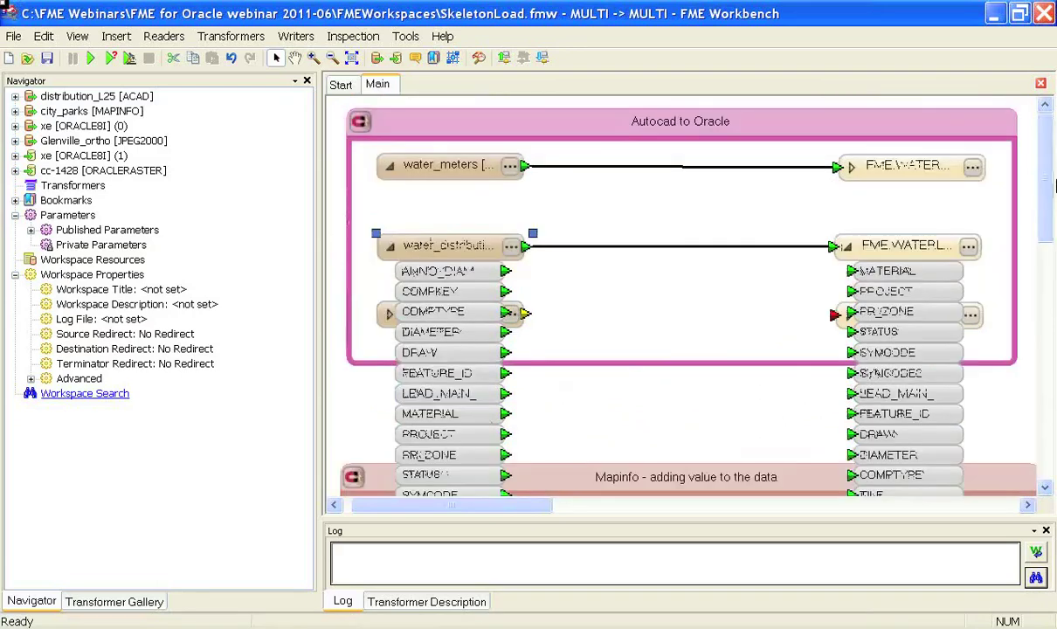
click(392, 248)
click(847, 247)
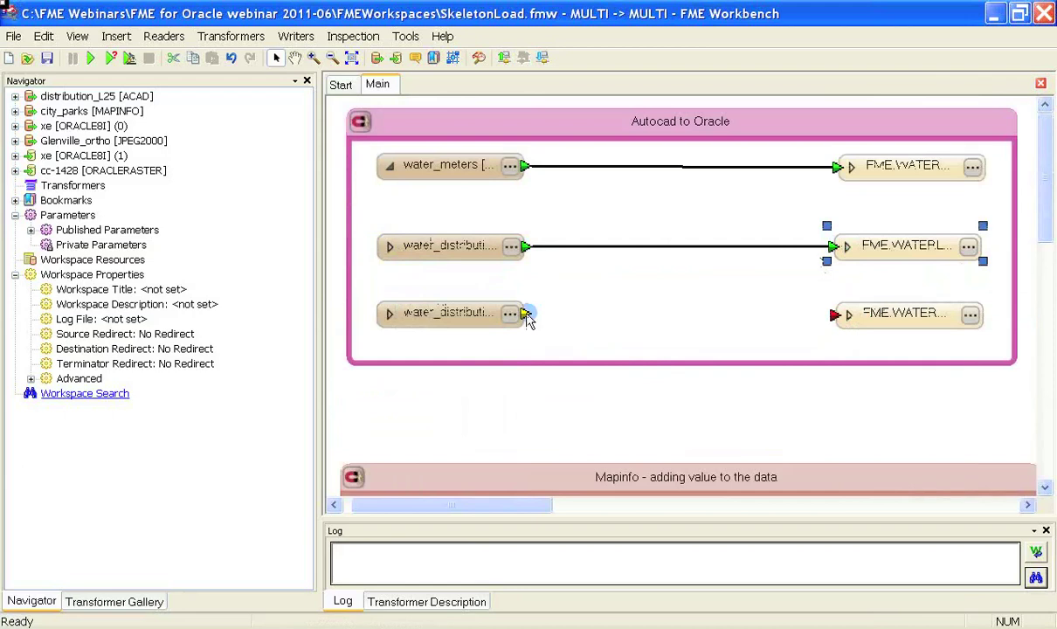
Connect the nodes reader to its writer and link block name, xscale and yscale attributes
drag(527, 317, 835, 315)
click(392, 320)
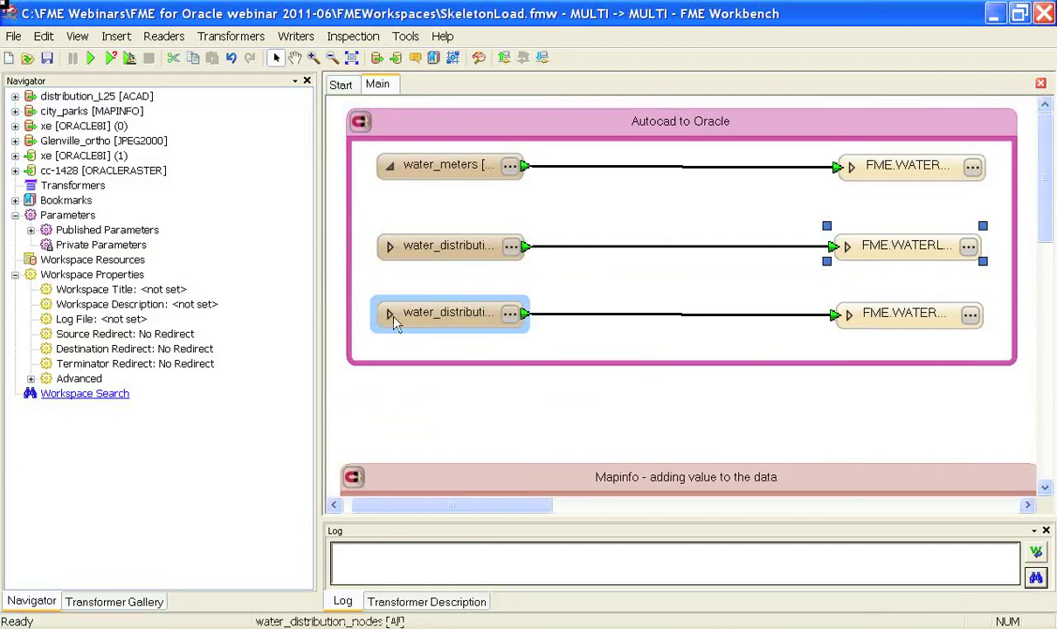
click(390, 318)
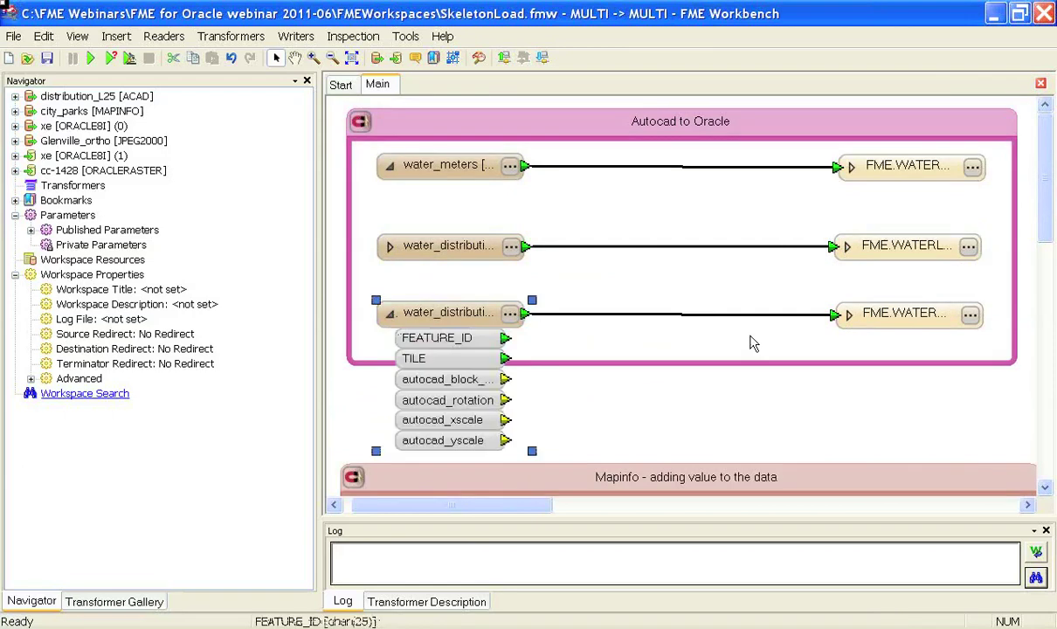
click(850, 317)
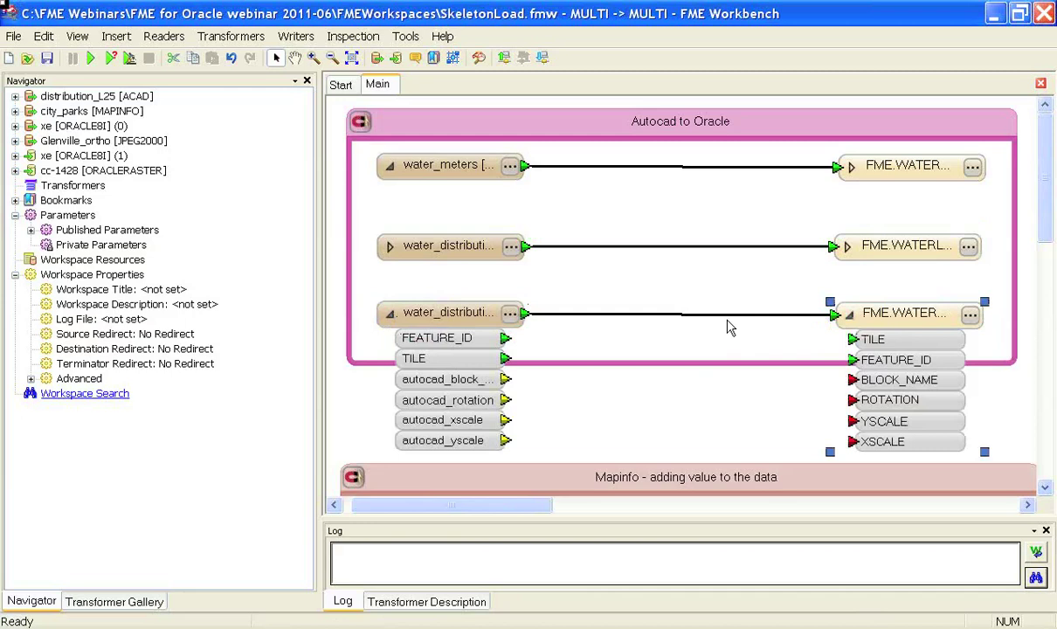
drag(510, 385, 587, 411)
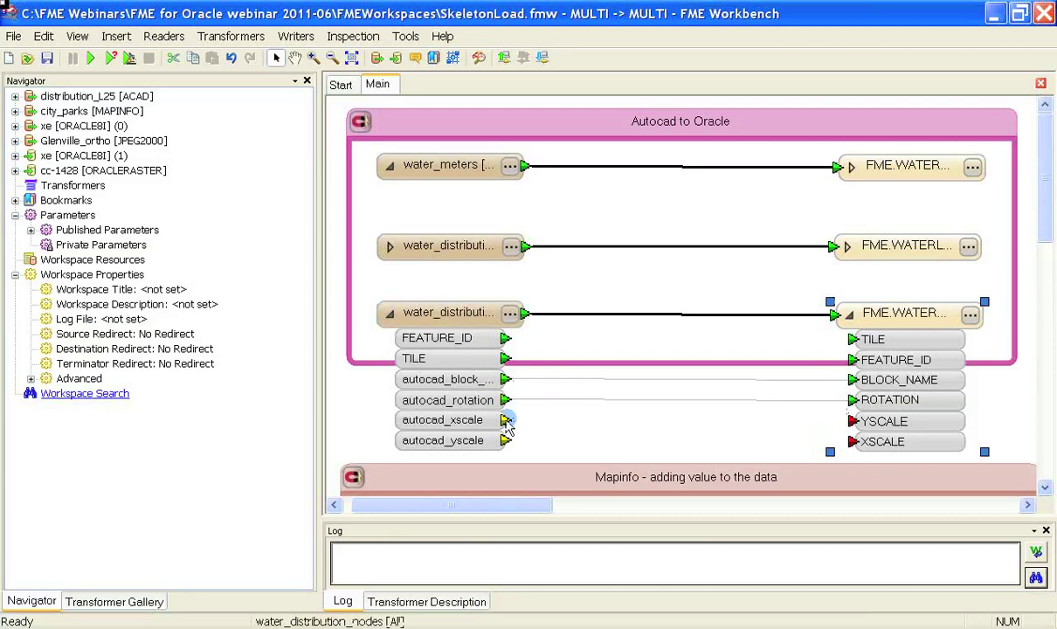
drag(506, 426, 852, 422)
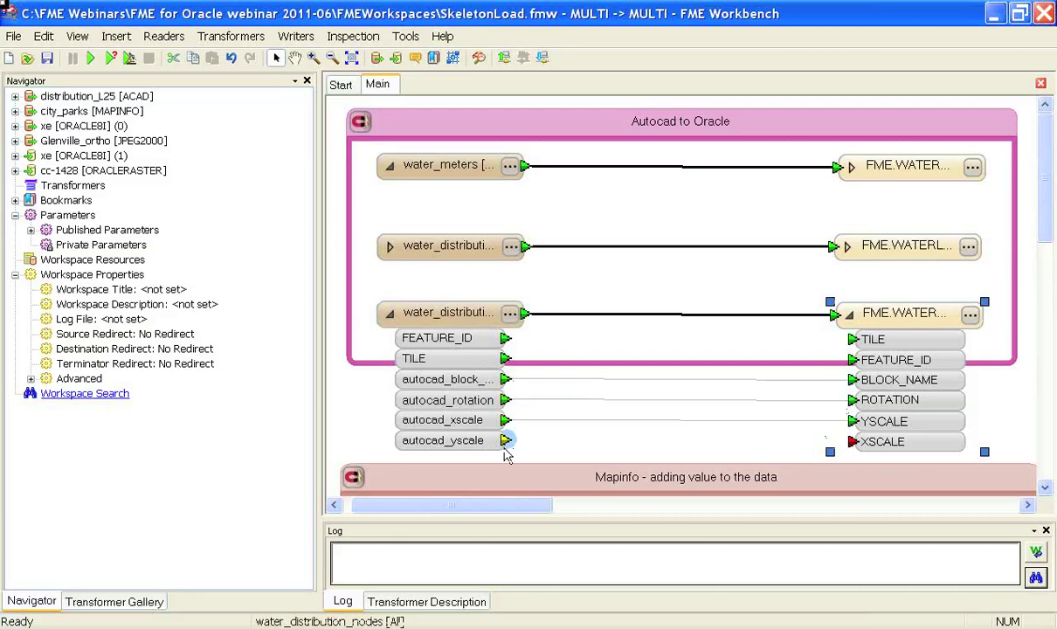
drag(506, 452, 852, 441)
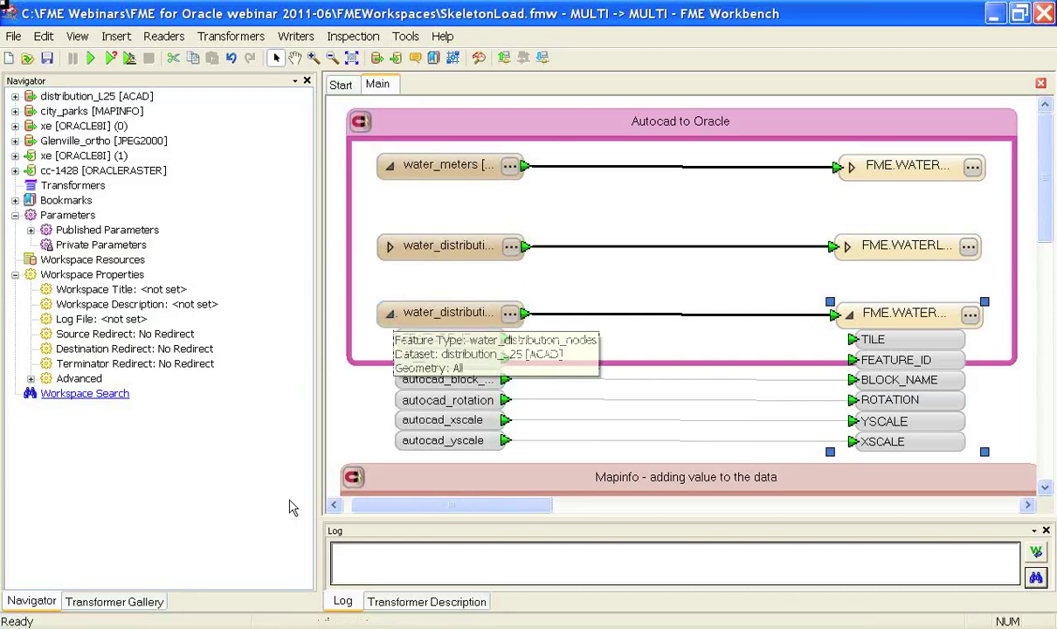
key(alt+Tab)
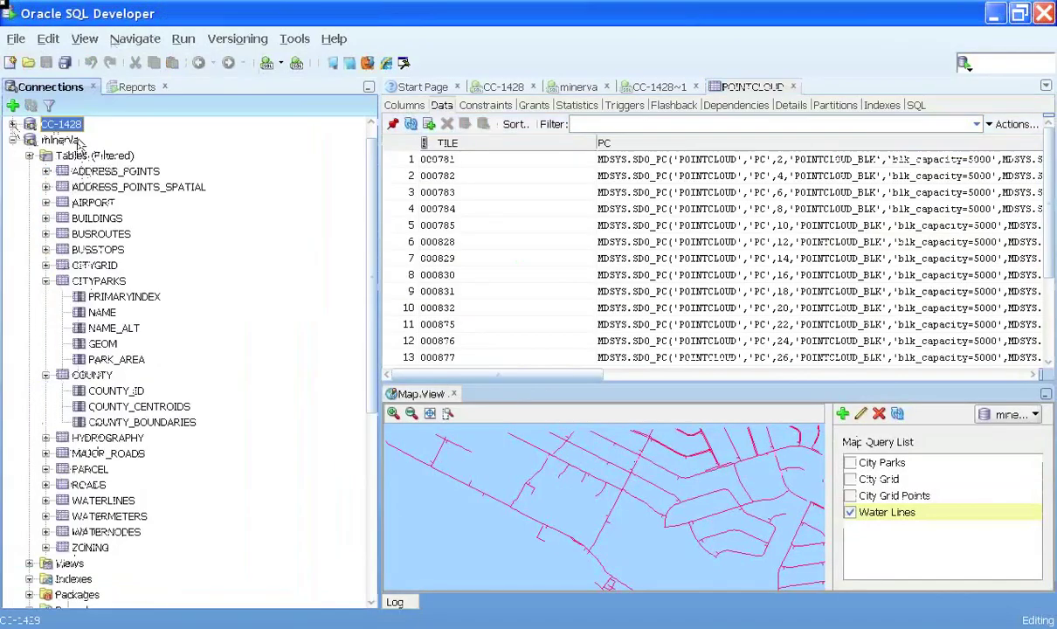
Disconnect and reconnect the minerva database connection
right_click(77, 141)
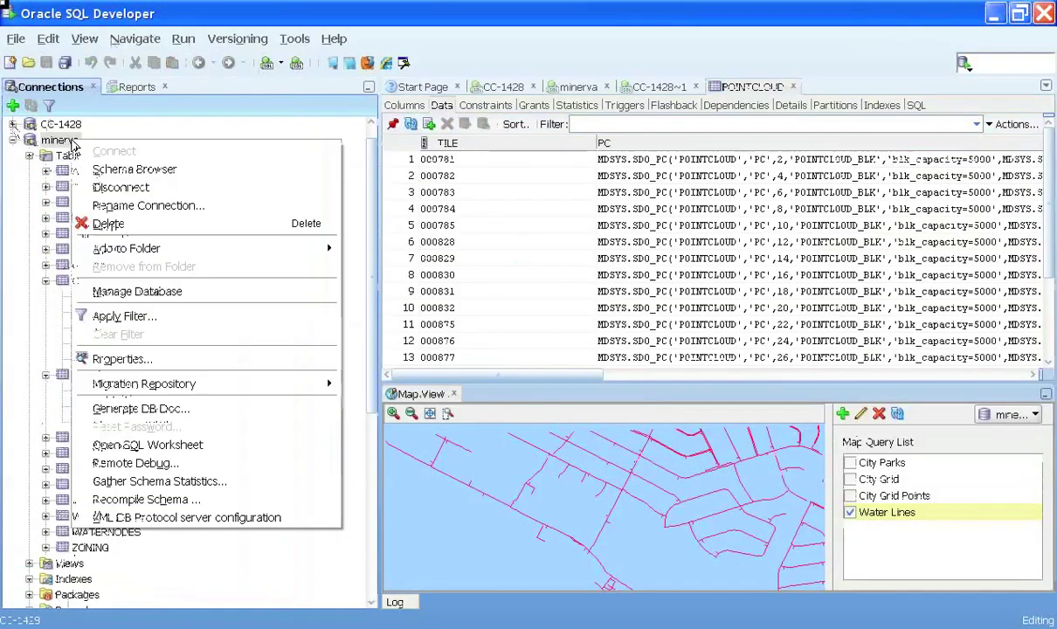
click(120, 187)
double_click(54, 163)
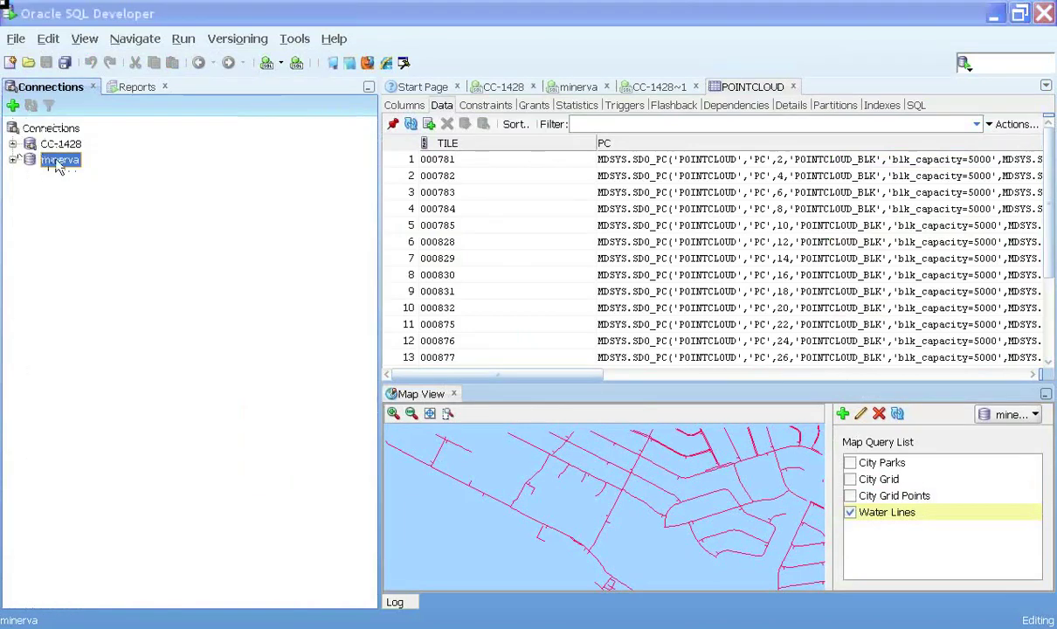
key(Return)
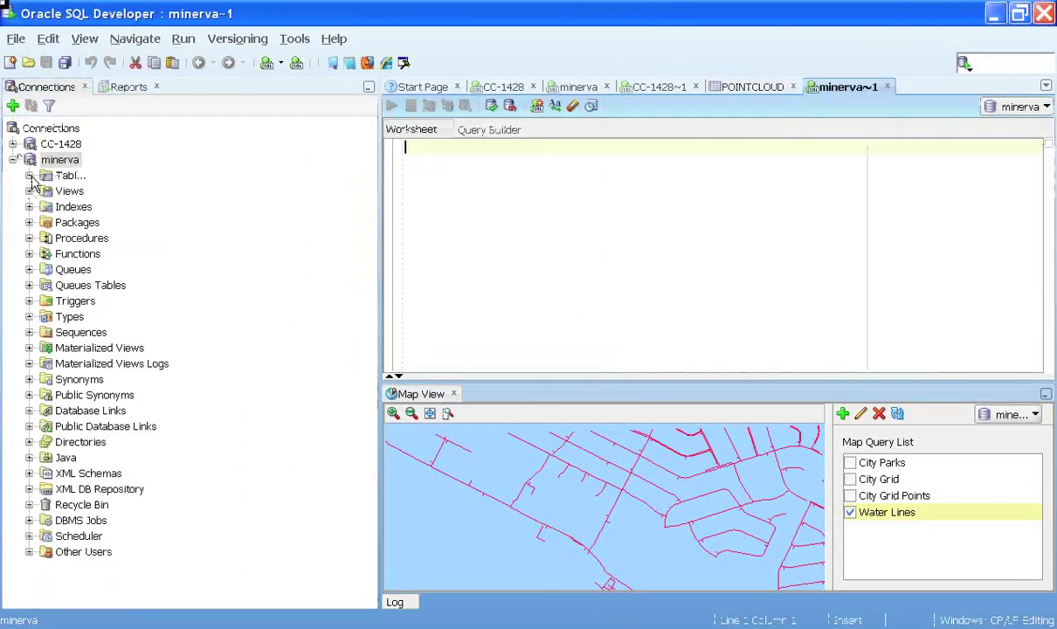
View the column definitions of the WATERLINES and WATERMETERS tables
click(29, 175)
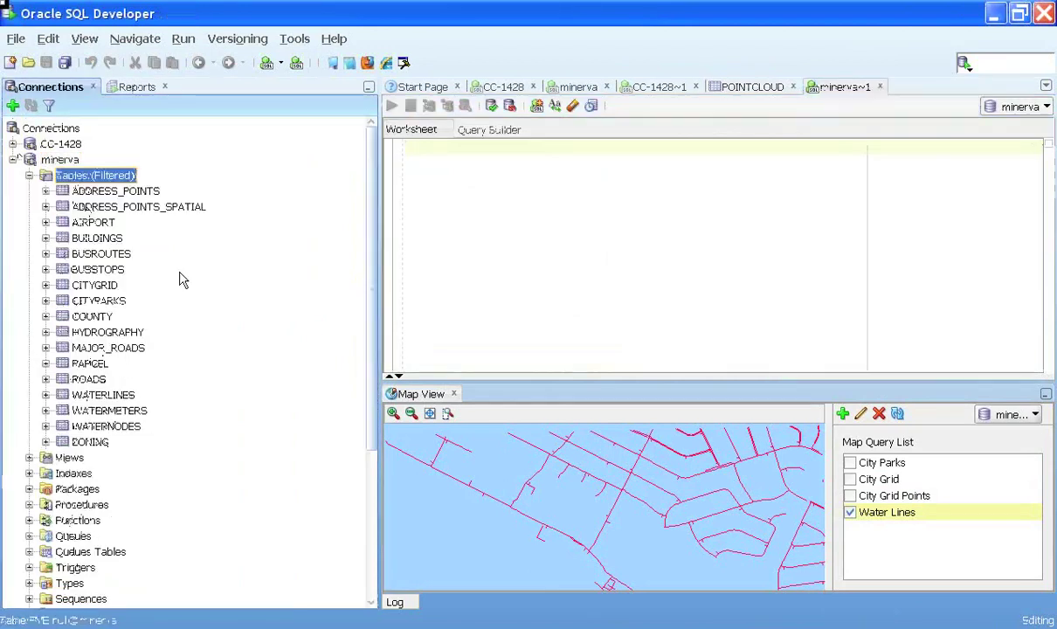
click(117, 396)
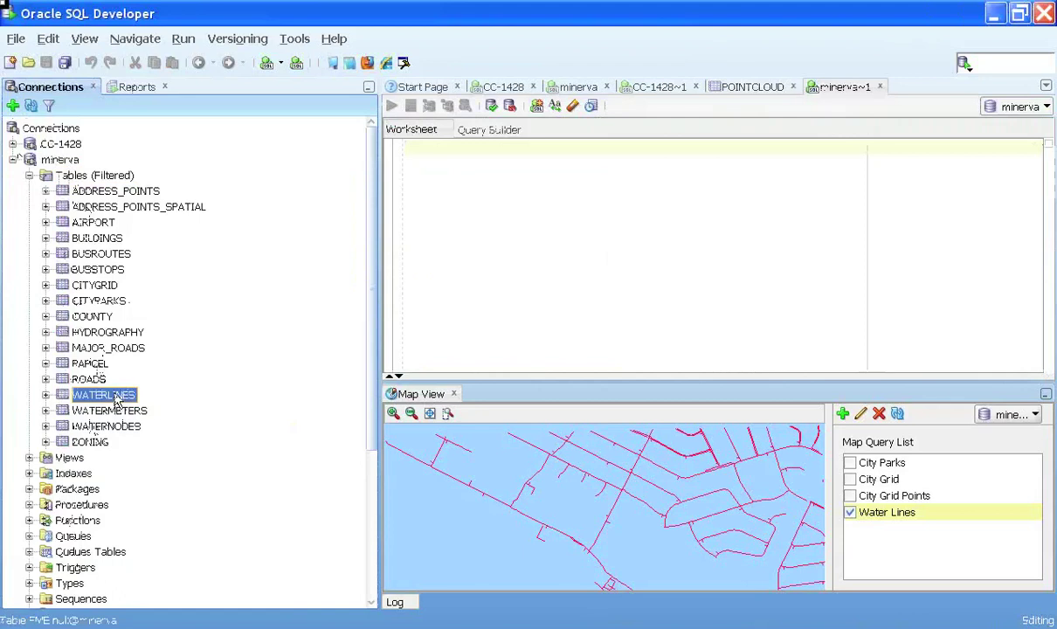
double_click(116, 395)
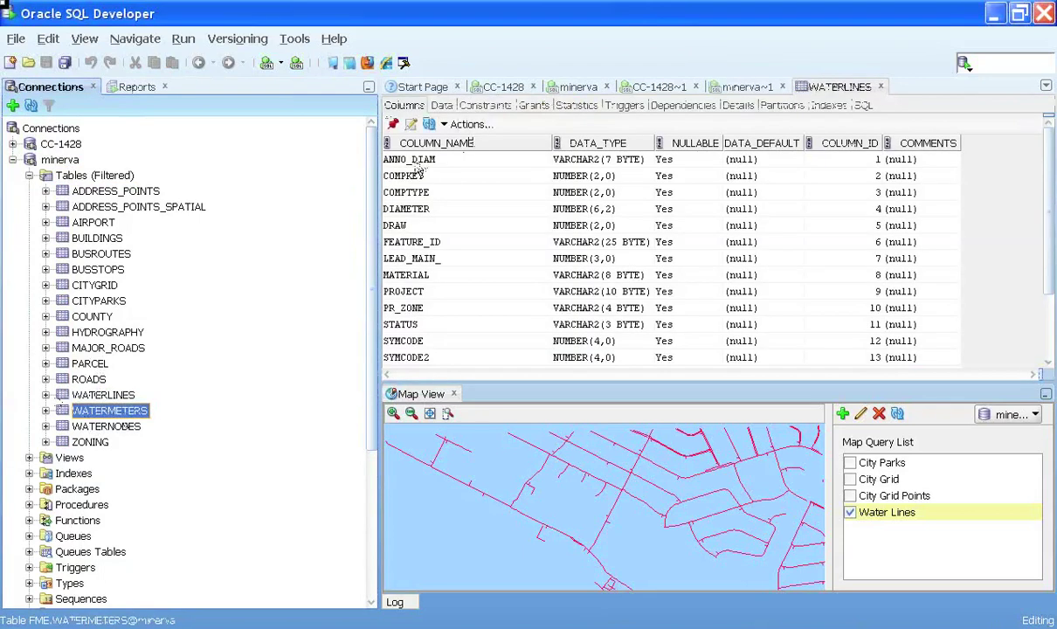
click(134, 413)
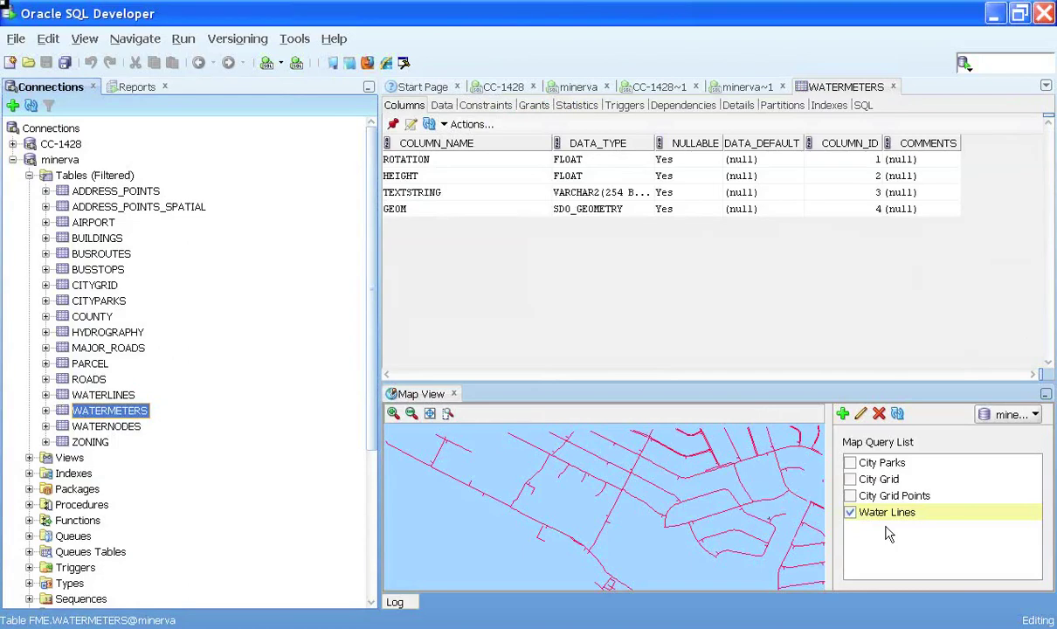
Refresh the Map View using the minerva connection to draw the water lines, then return to Workbench
click(897, 413)
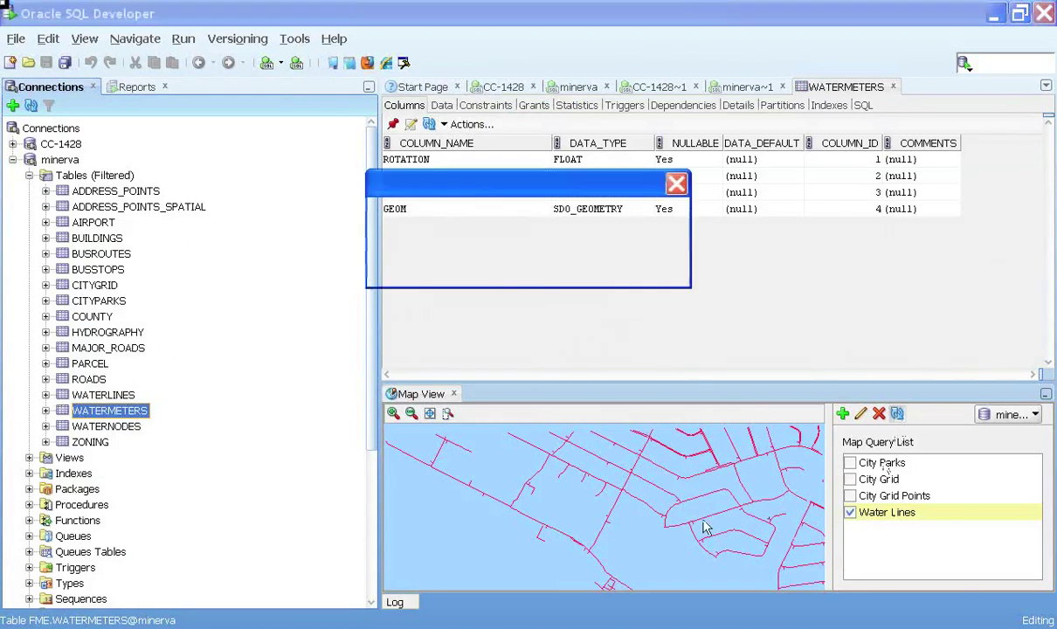
click(655, 272)
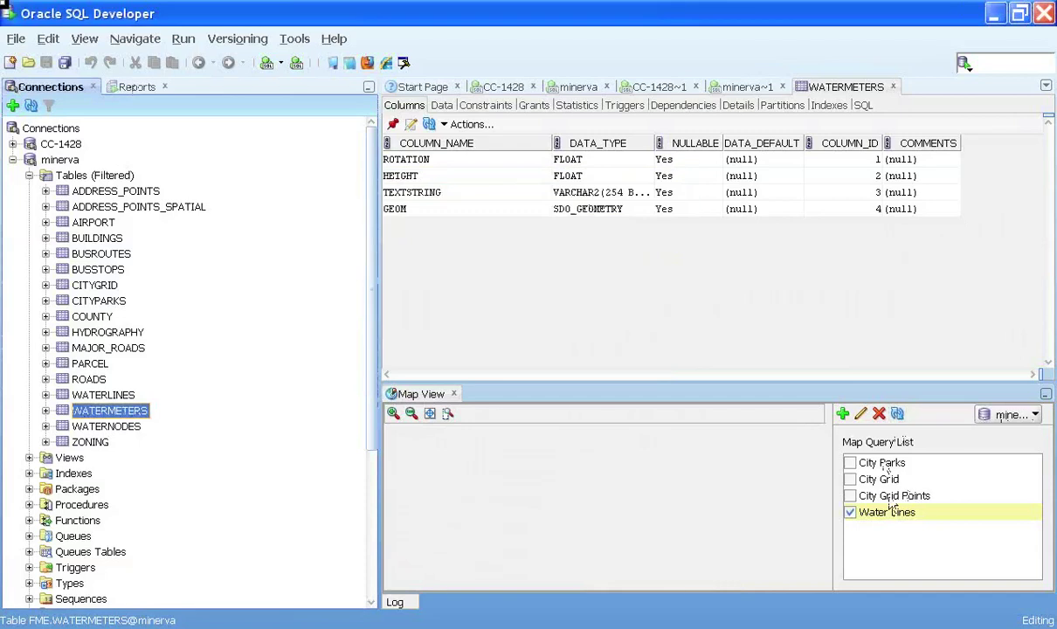
click(899, 415)
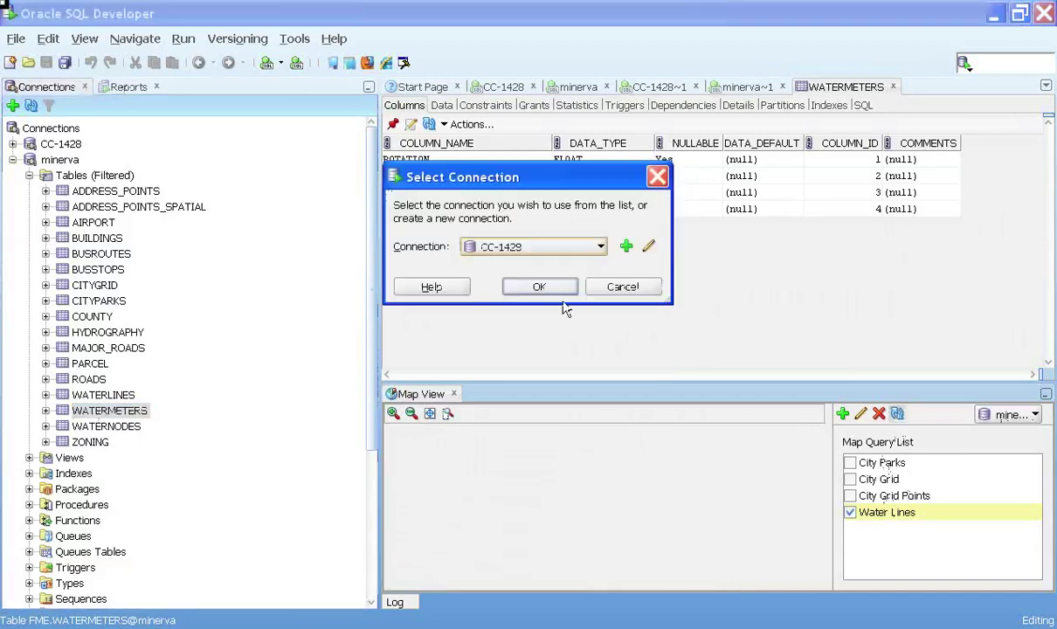
click(537, 244)
click(533, 278)
click(541, 287)
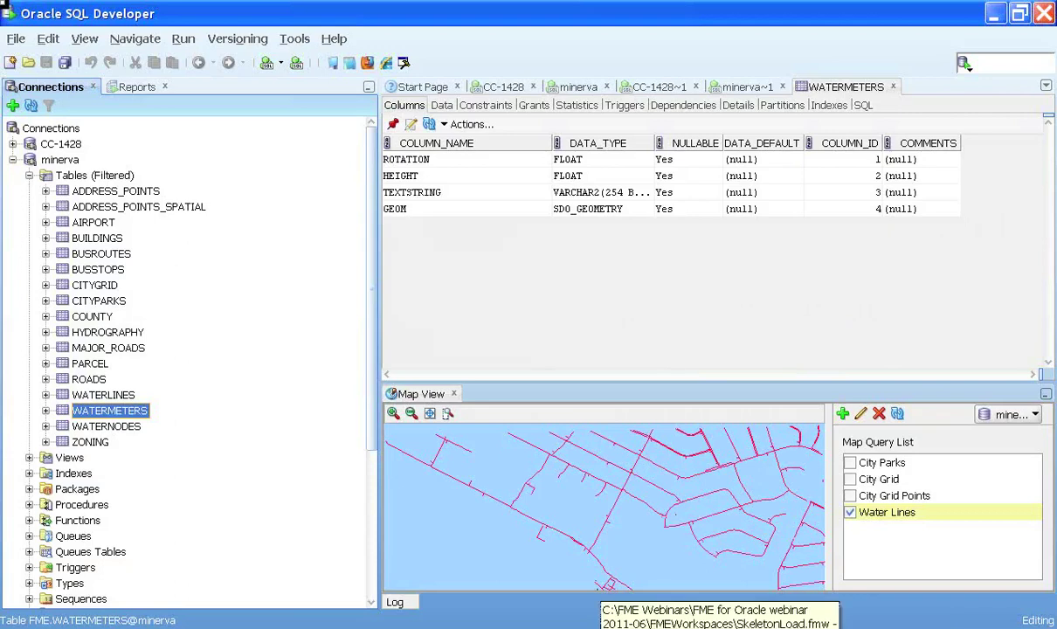
click(612, 626)
Collapse the nodes reader and writer attribute lists and scroll down to the Mapinfo bookmark
click(389, 311)
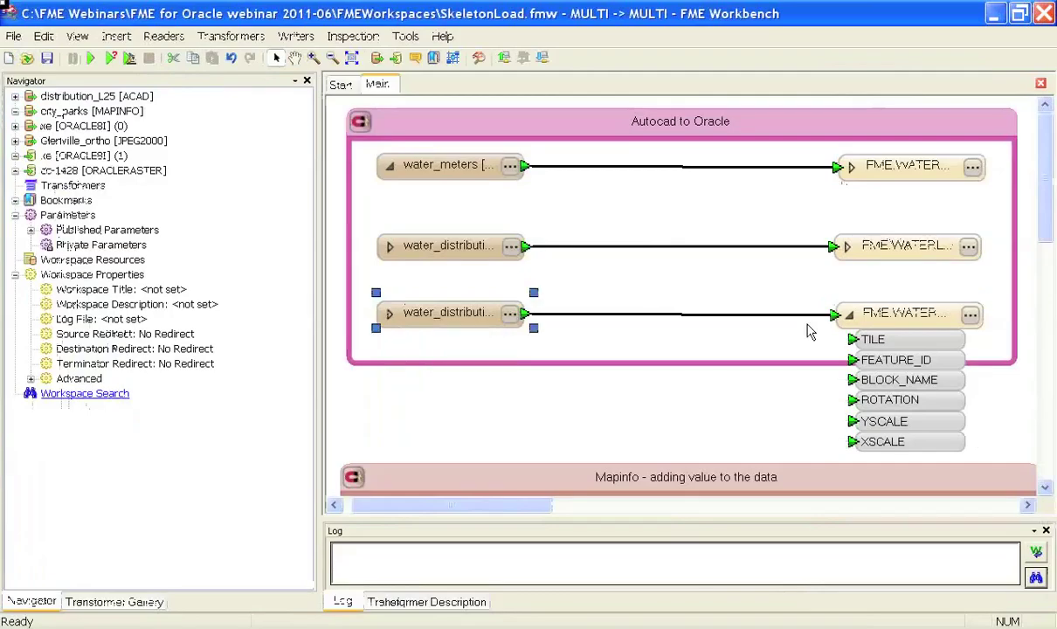
click(848, 313)
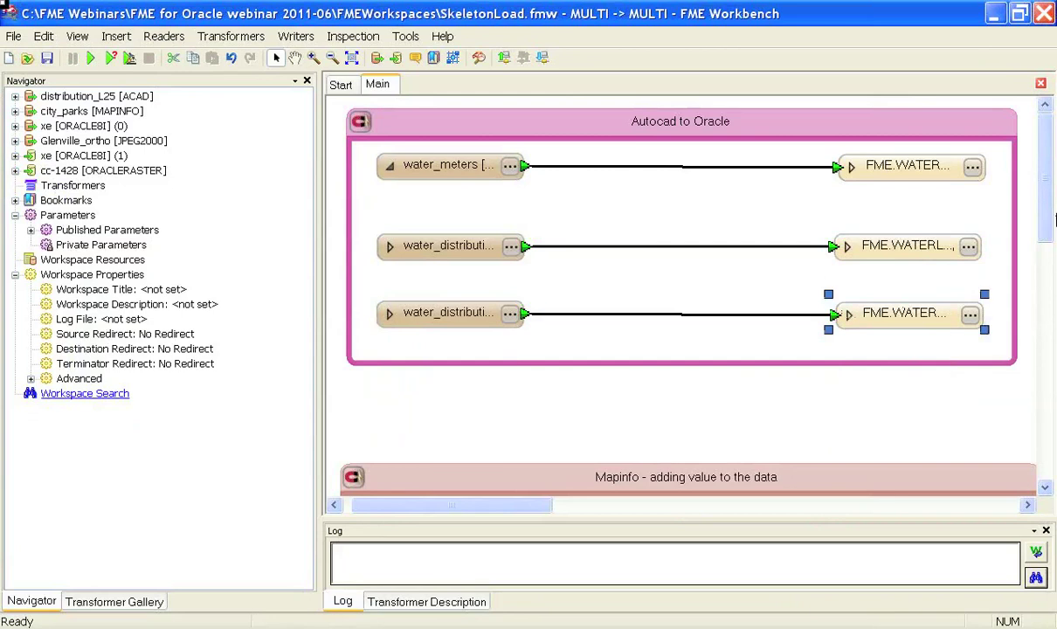
drag(1053, 213, 1052, 318)
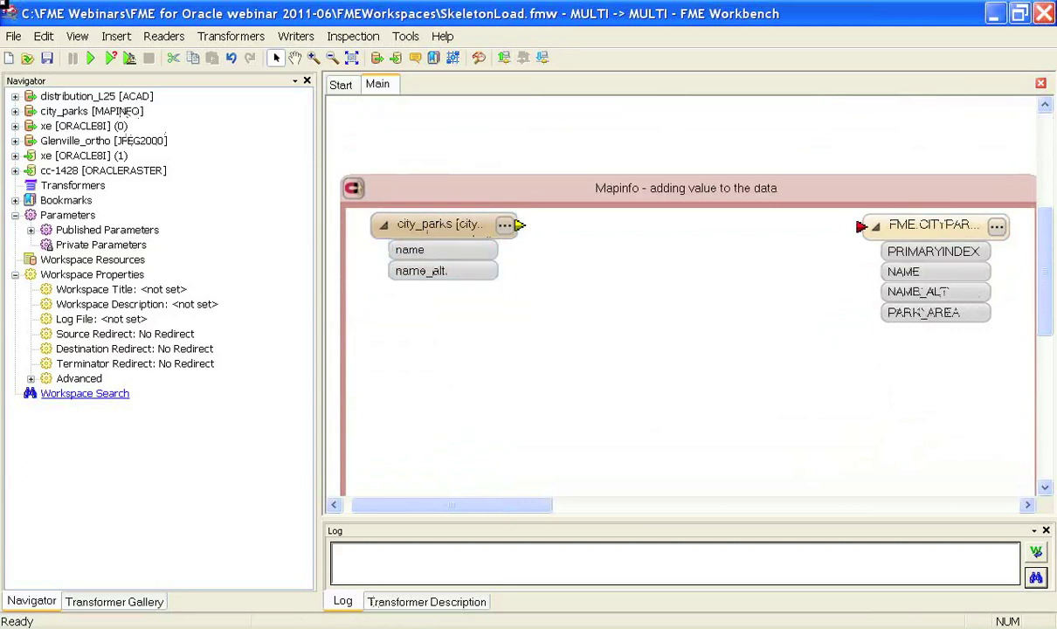
key(alt+Tab)
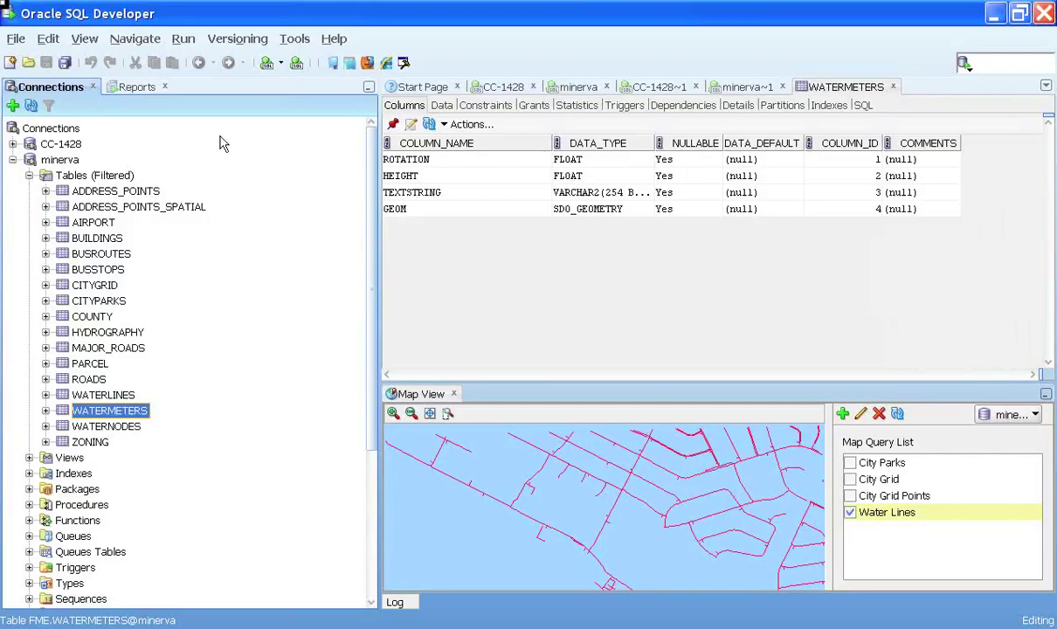
Check the CITYPARKS table's columns, then return to the FME workspace
click(101, 301)
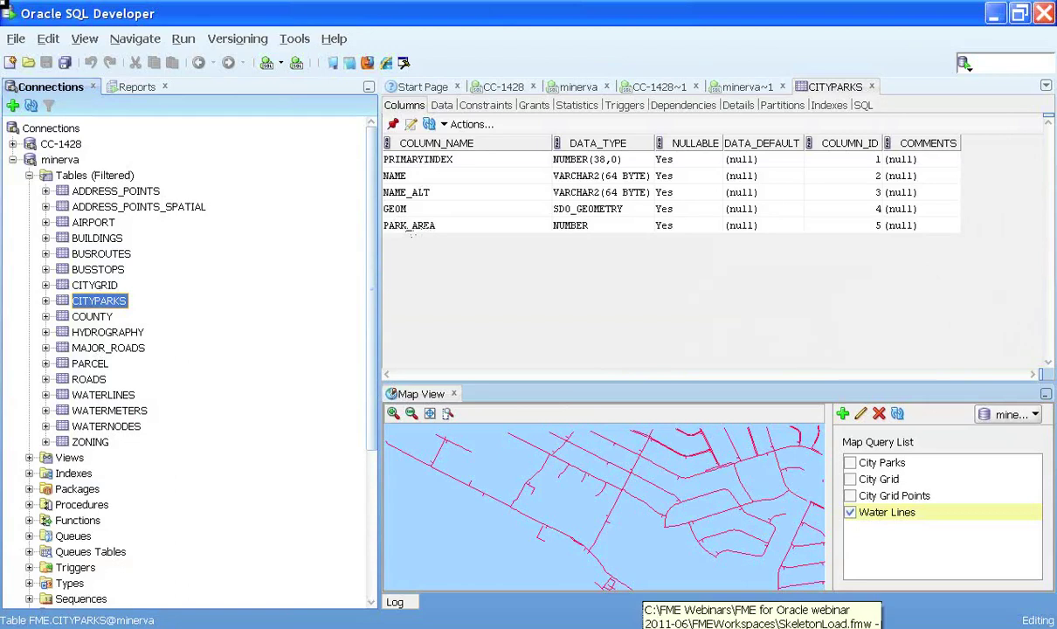
click(549, 622)
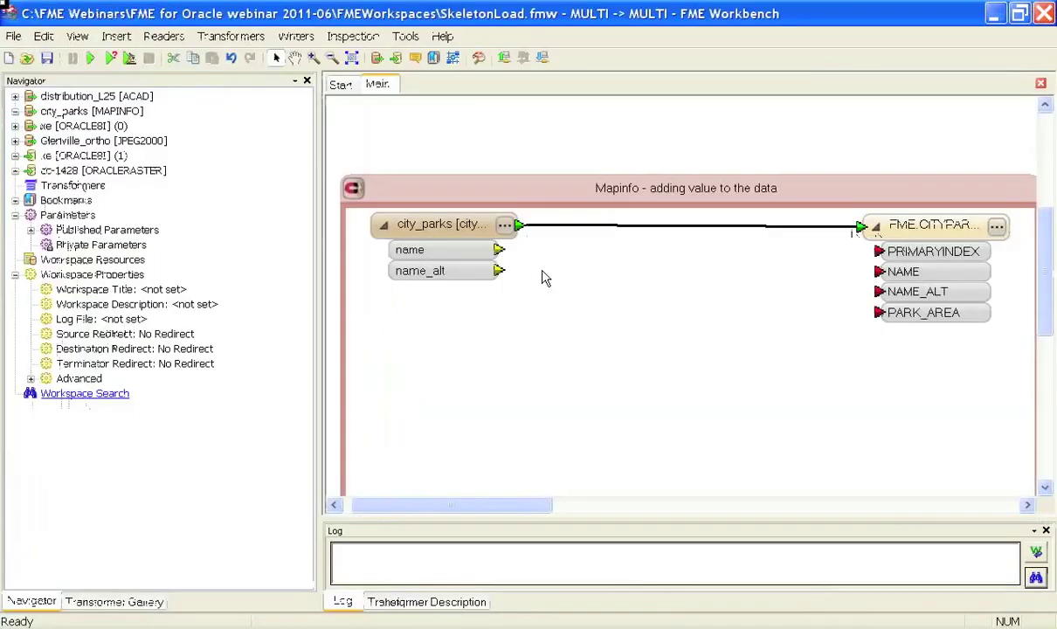
Link name and name_alt to NAME and NAME_ALT, then insert a Counter outputting PRIMARYINDEX
drag(498, 250, 844, 279)
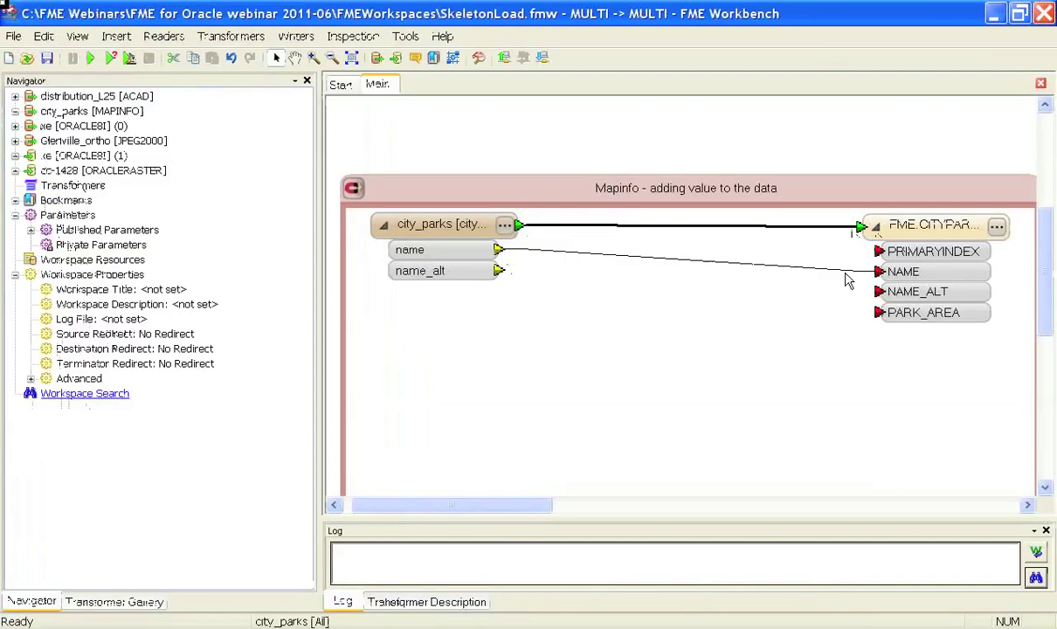
drag(500, 274, 845, 295)
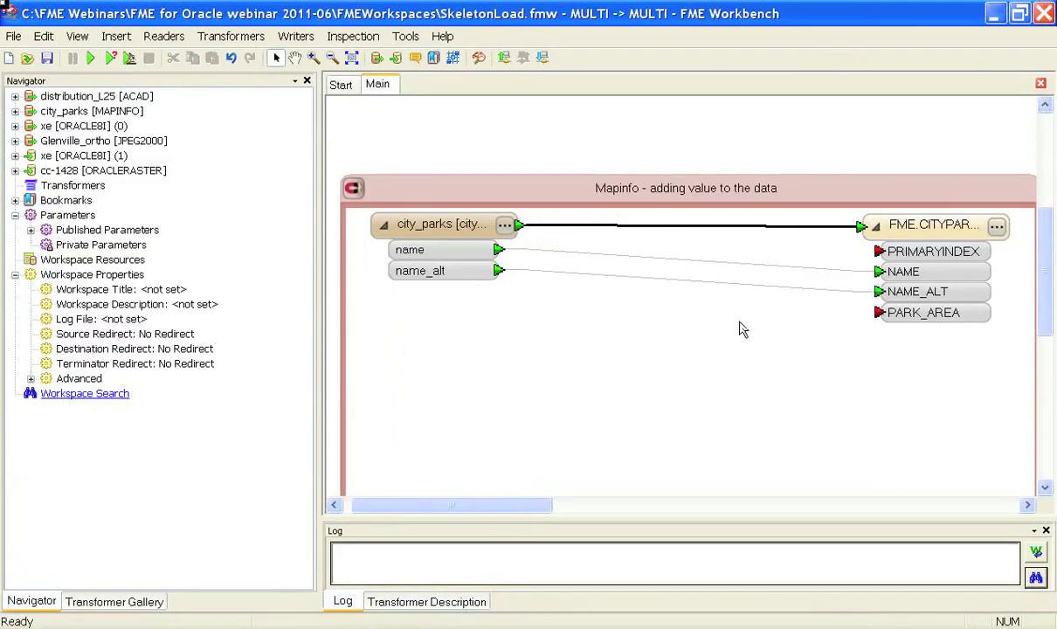
text(count)
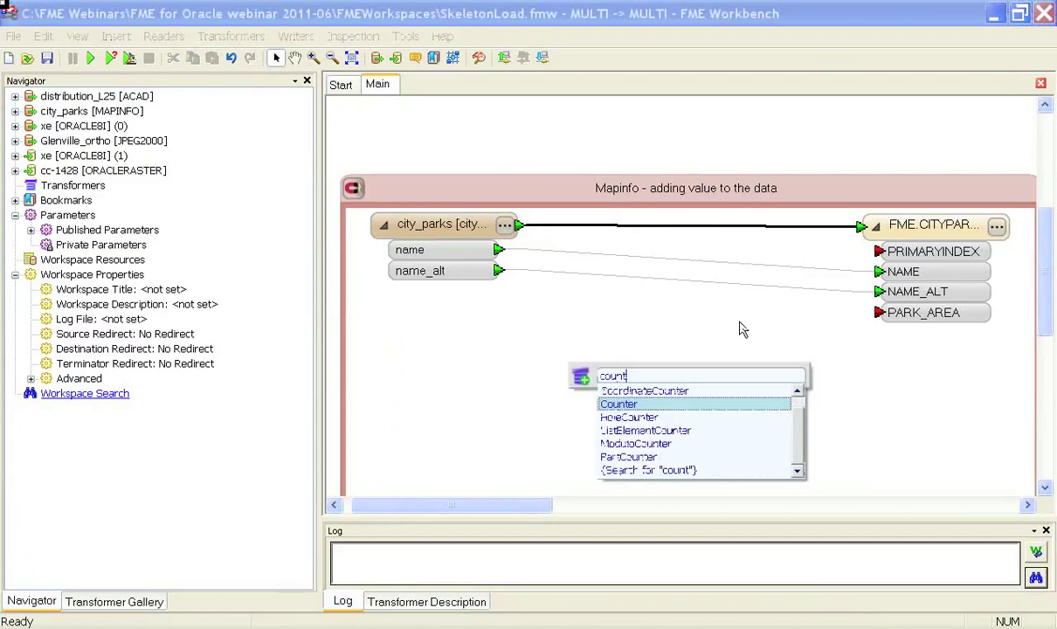
text(ry)
key(BackSpace)
key(BackSpace)
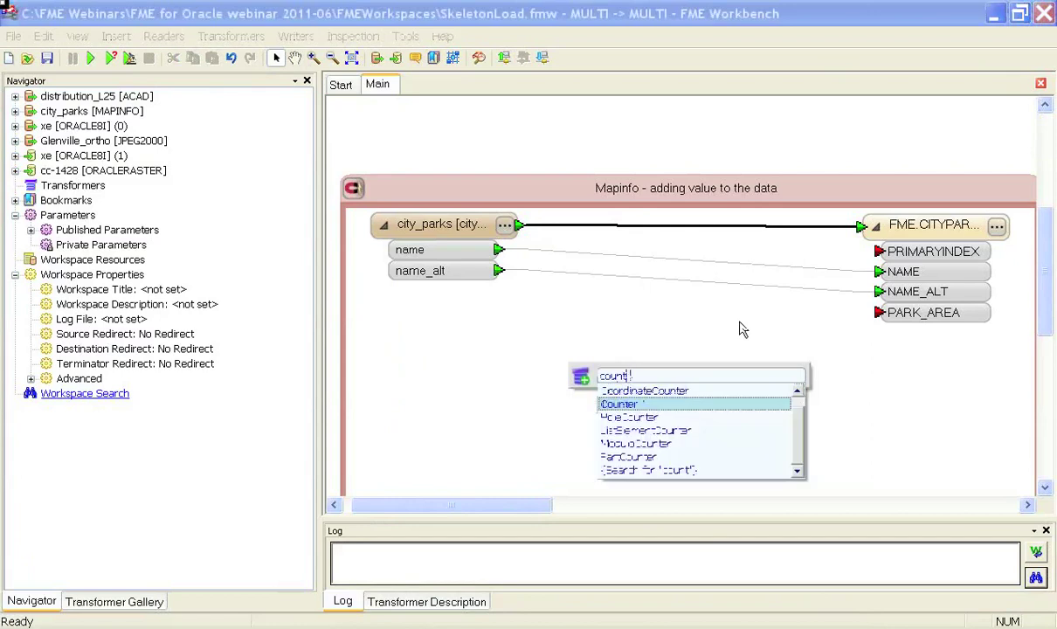
key(Return)
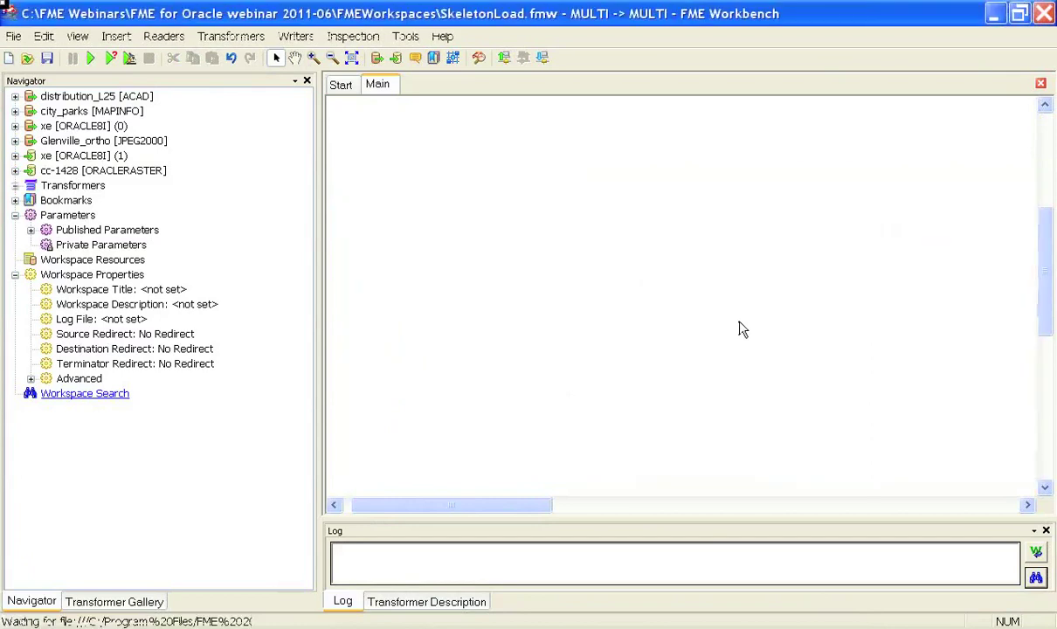
drag(572, 225, 716, 253)
click(718, 243)
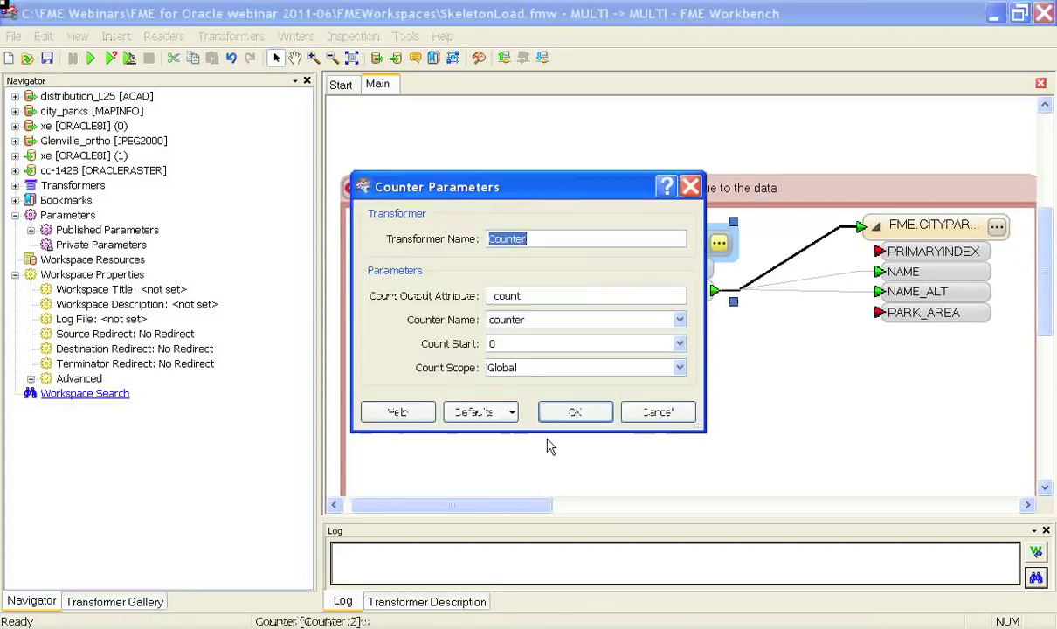
double_click(543, 296)
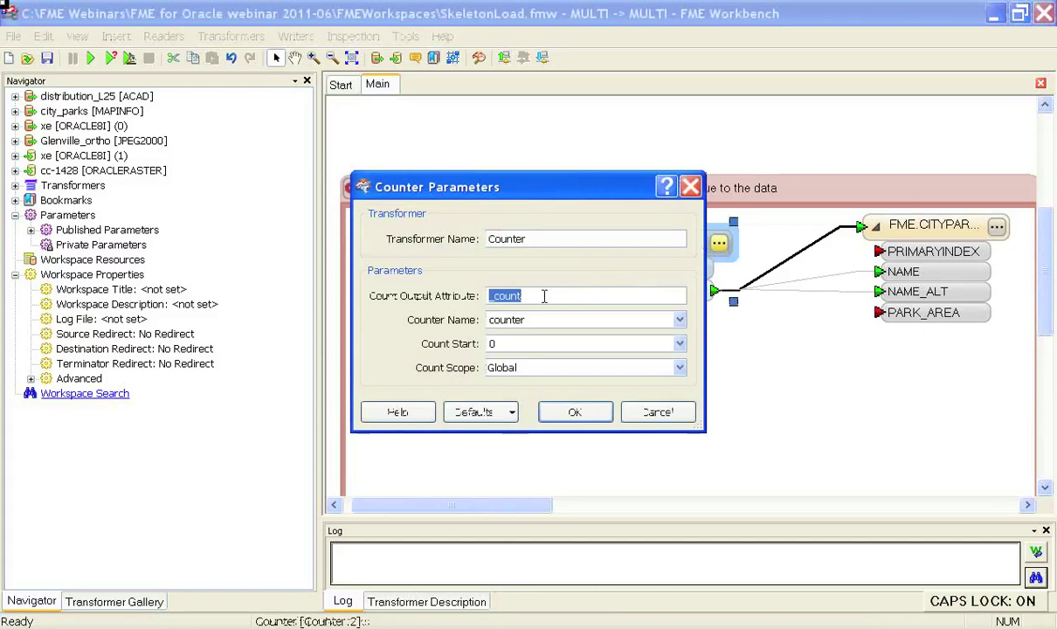
text(PRIMARYINDEX)
Confirm the Counter and drop an AreaCalculator onto the Counter–CITYPARKS connection
click(573, 412)
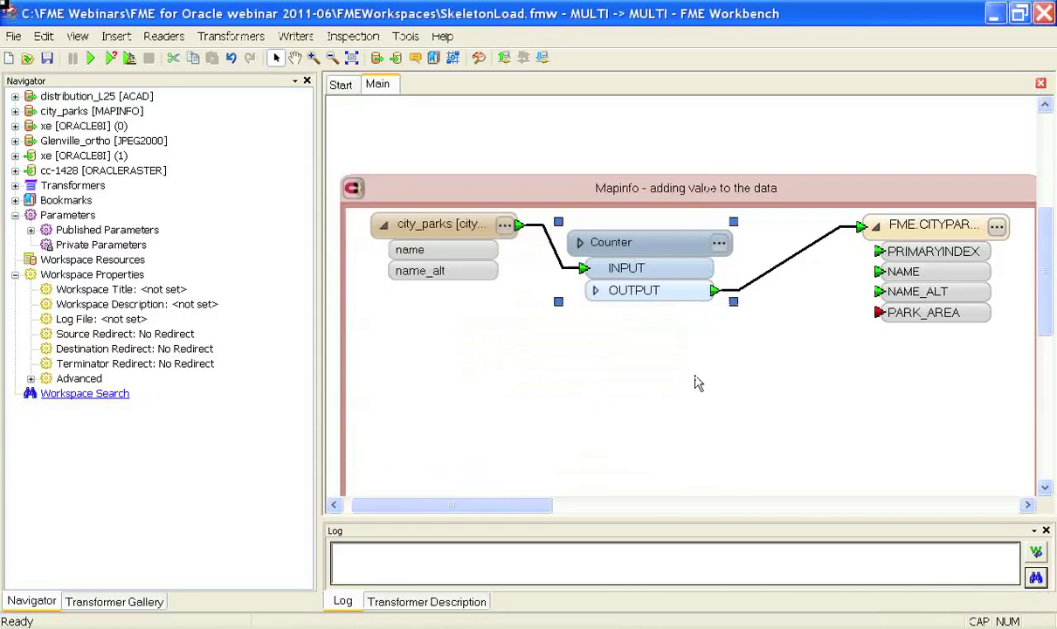
click(685, 394)
text(AF)
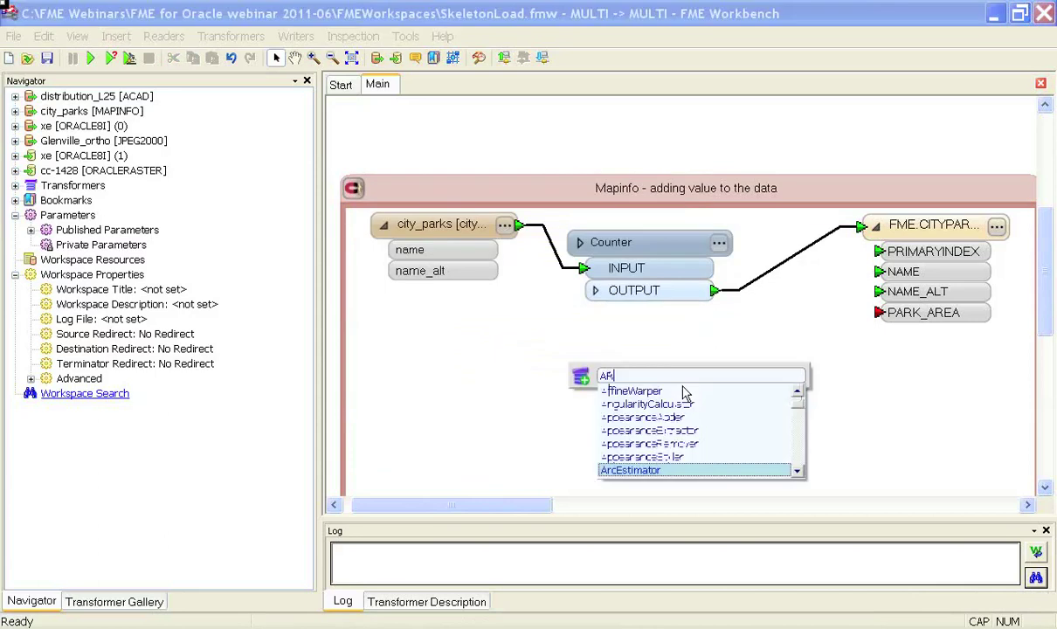
text(EA)
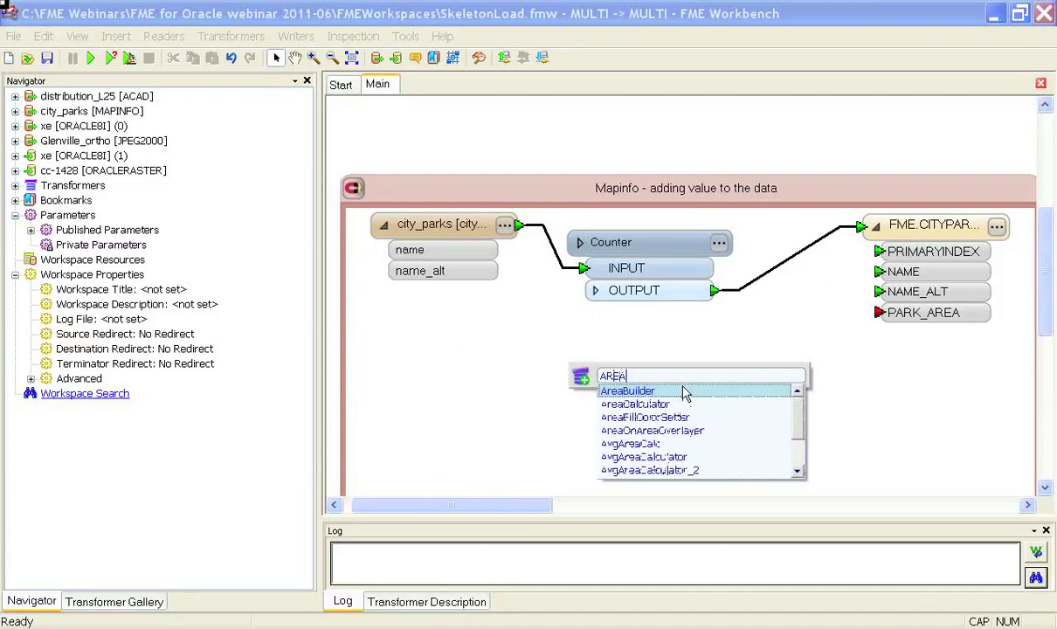
text(CAL)
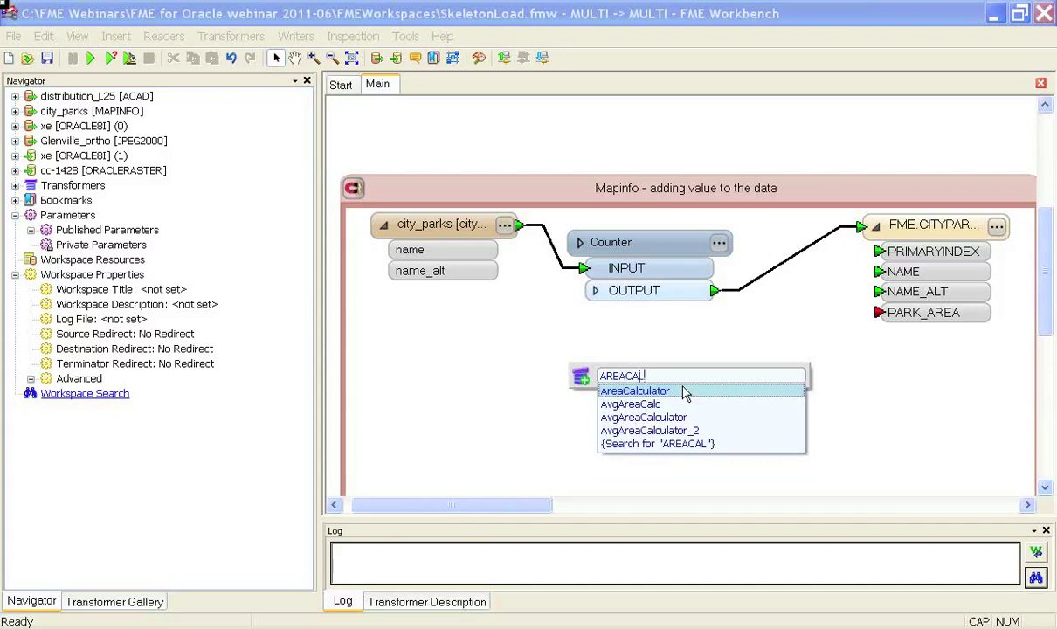
click(686, 393)
drag(661, 407, 655, 343)
Set the AreaCalculator's area attribute to PARK_AREA and scroll to the Non-spatial to spatial bookmark
double_click(655, 342)
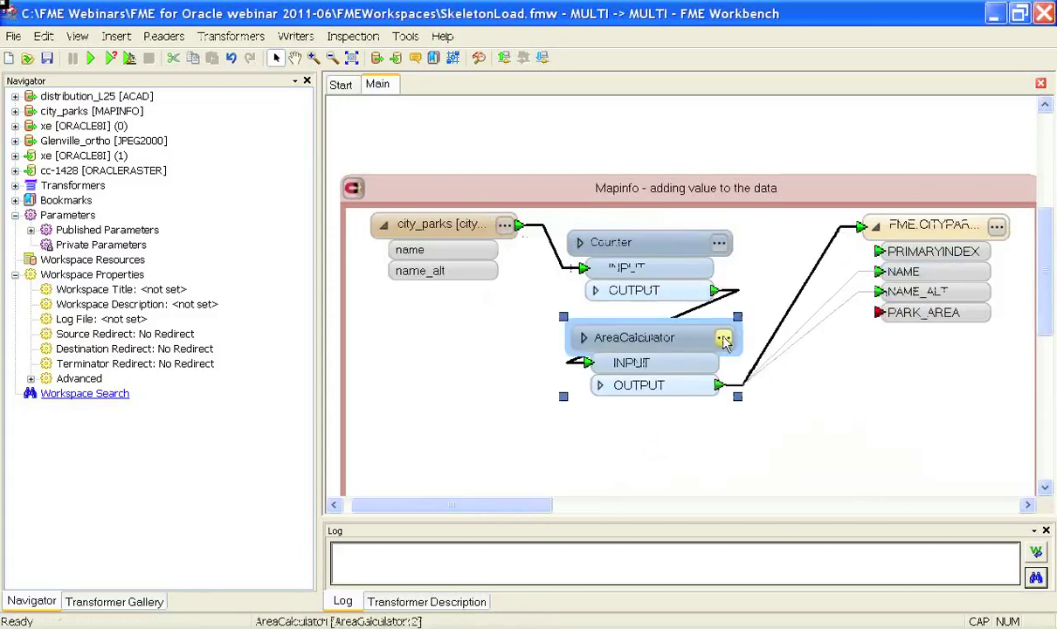
double_click(517, 330)
text(PARK_AREA)
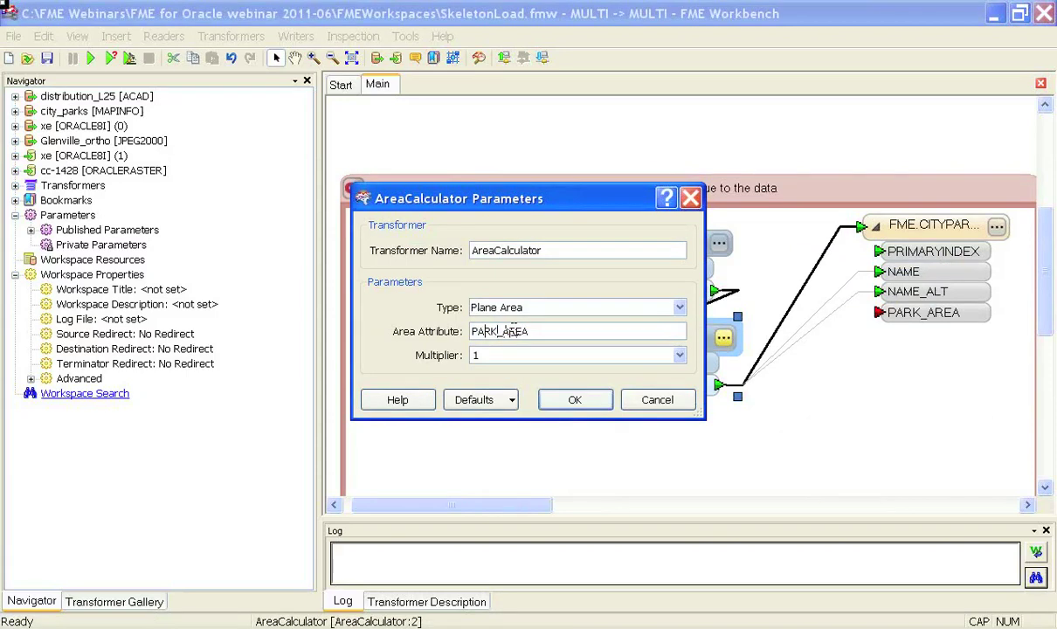
click(577, 402)
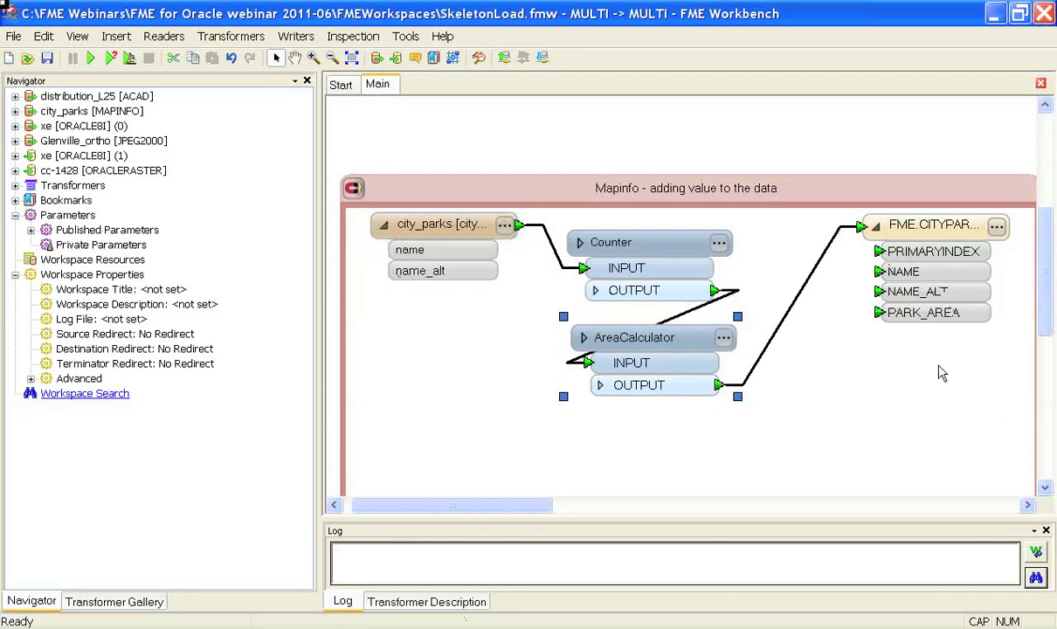
drag(511, 515, 799, 515)
drag(1048, 274, 1047, 144)
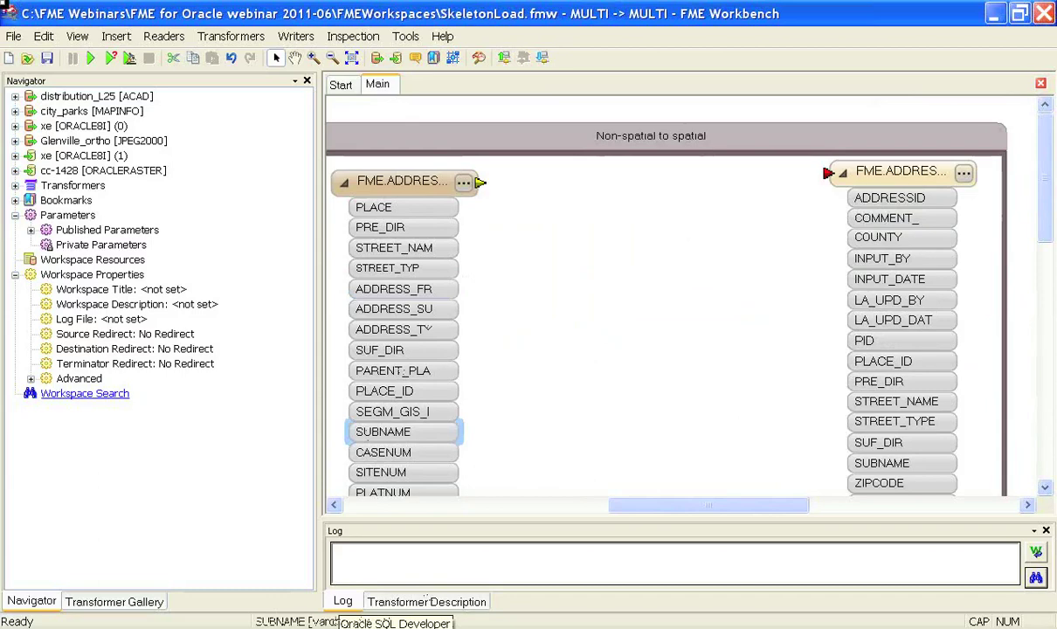
Review the ADDRESS_POINTS table's columns and data rows in SQL Developer
click(397, 626)
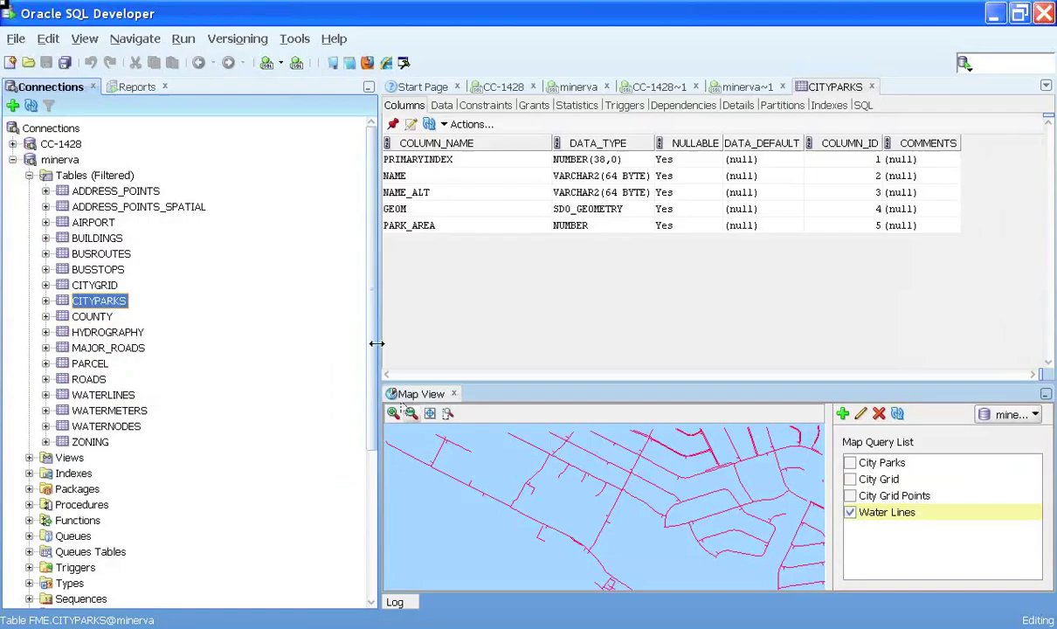
click(98, 191)
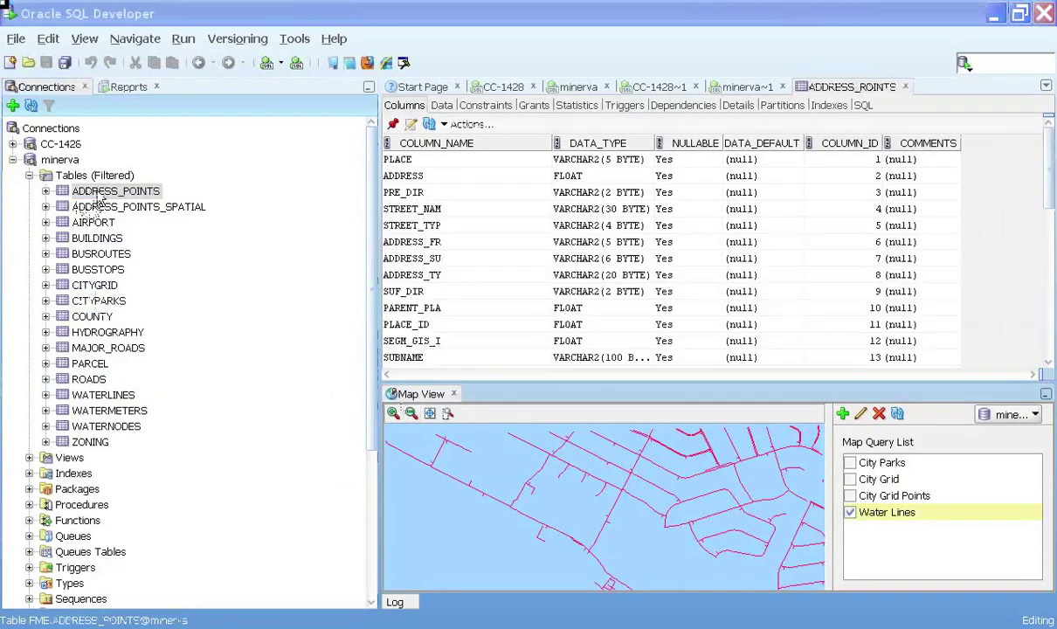
click(100, 197)
drag(1053, 173, 1054, 319)
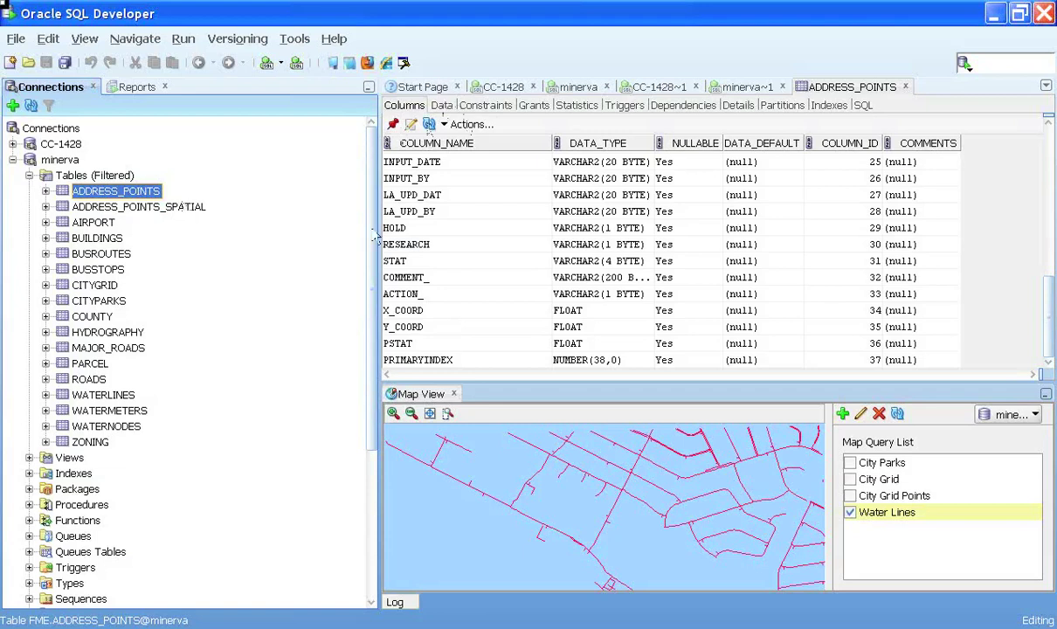
click(441, 105)
drag(476, 378, 939, 384)
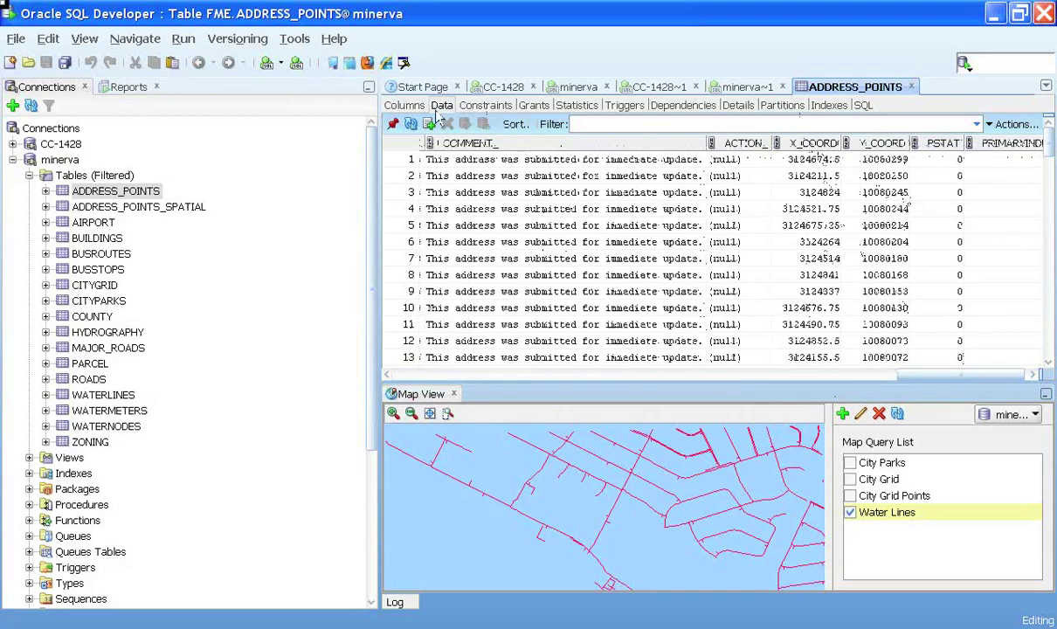
Show and scroll through the ADDRESS_POINTS_SPATIAL table's column definitions
click(404, 104)
click(140, 207)
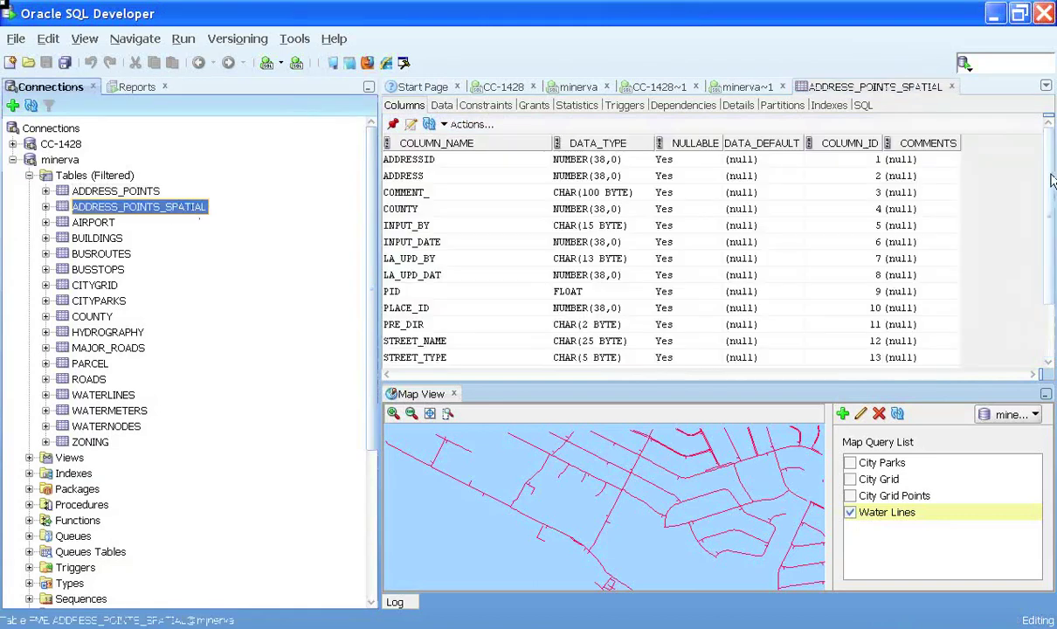
scroll(597, 348, down, 2)
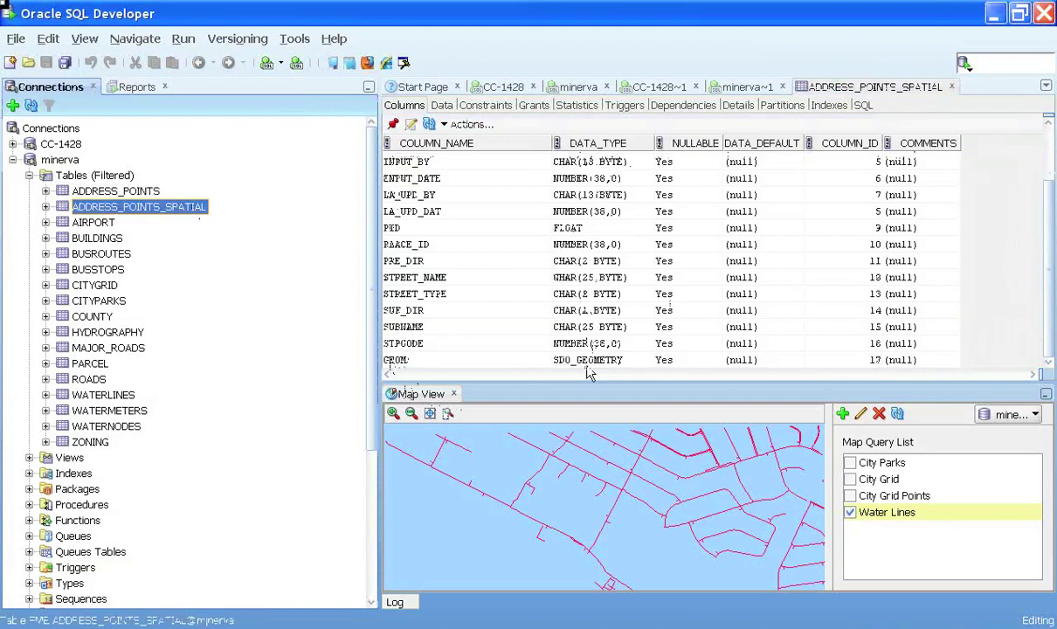
Link FME.ADDRESS_POINTS to FME.ADDRESS_POINTS_SPATIAL and insert an AttributeRenamer between them
key(alt+Tab)
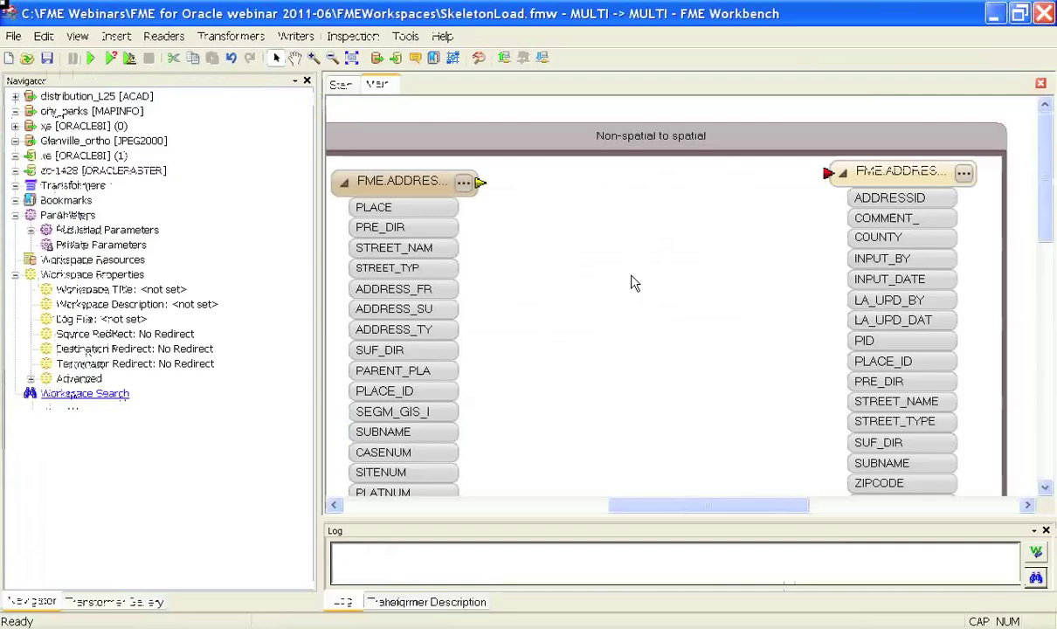
drag(480, 182, 821, 180)
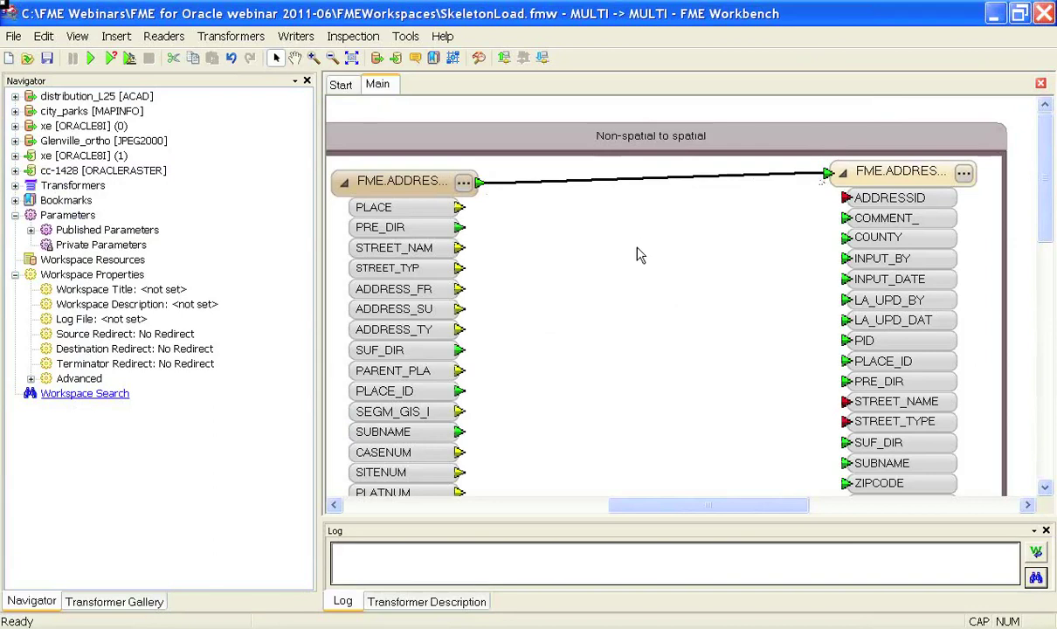
text(ATTRIBUTE)
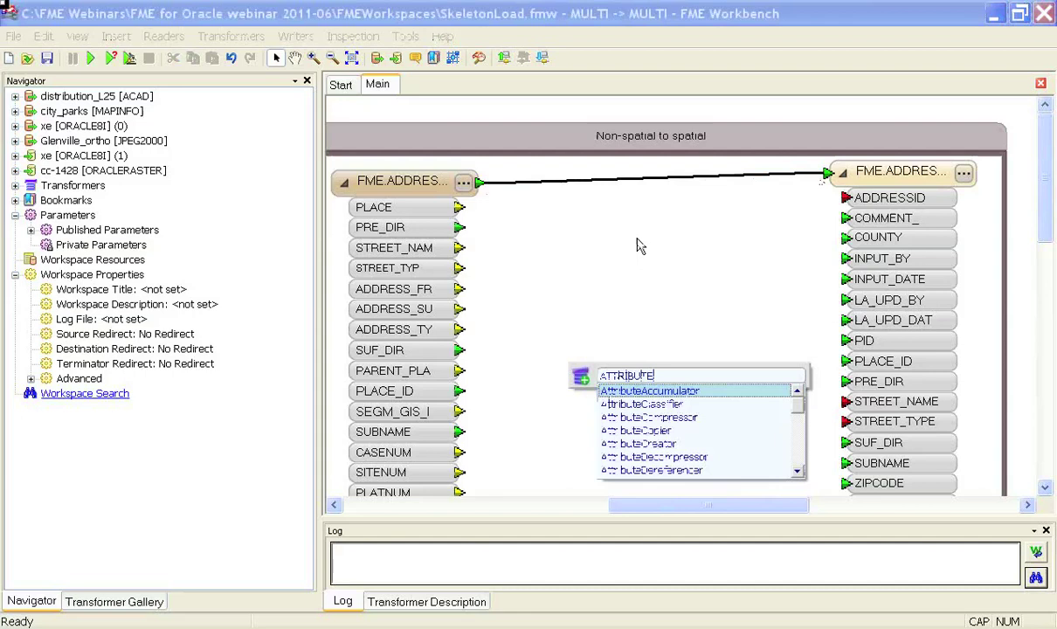
text(REN)
key(Return)
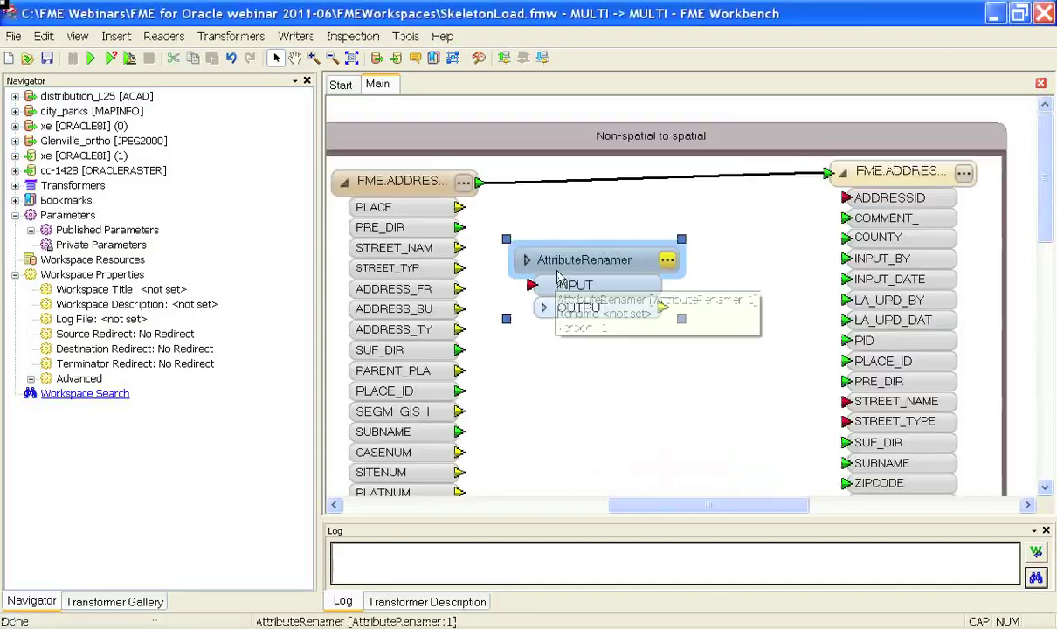
drag(559, 276, 580, 207)
In the AttributeRenamer parameters, rename PRIMARYINDEX to ADDRESSID
click(677, 204)
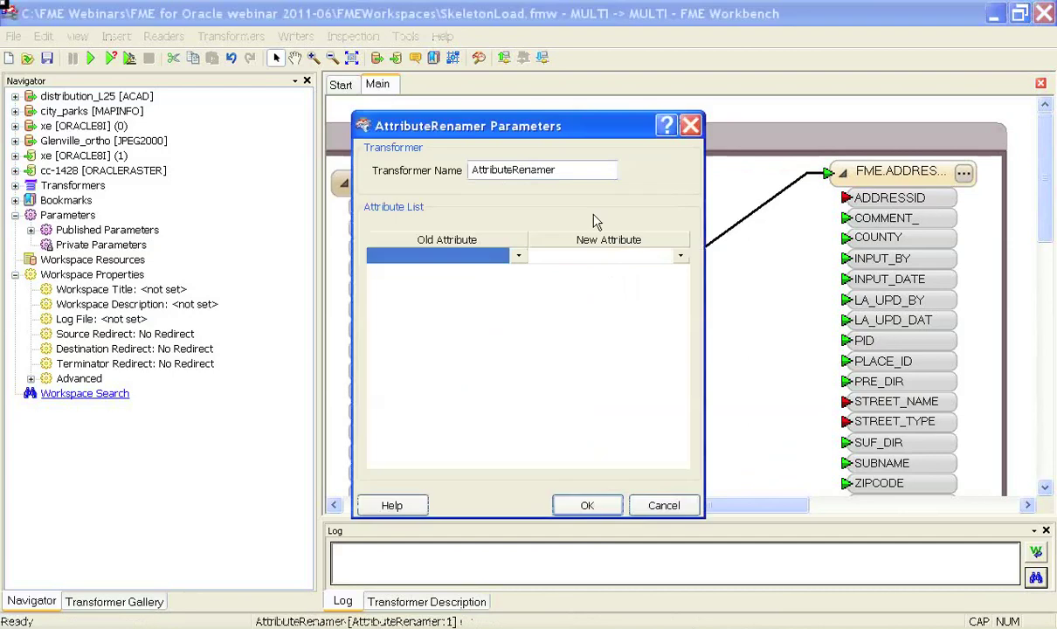
click(518, 257)
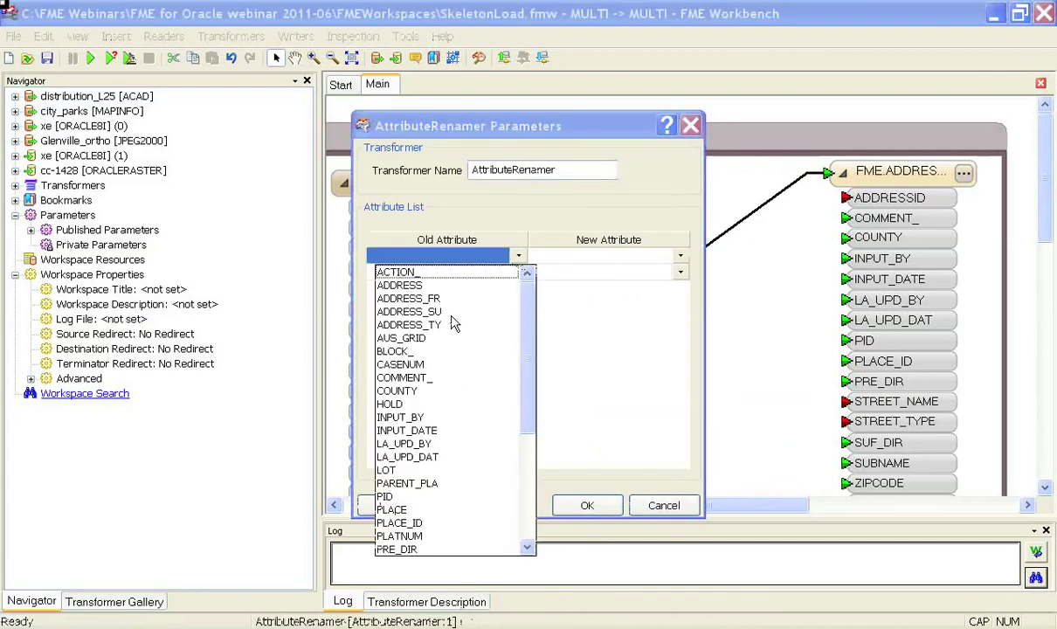
scroll(527, 351, down, 6)
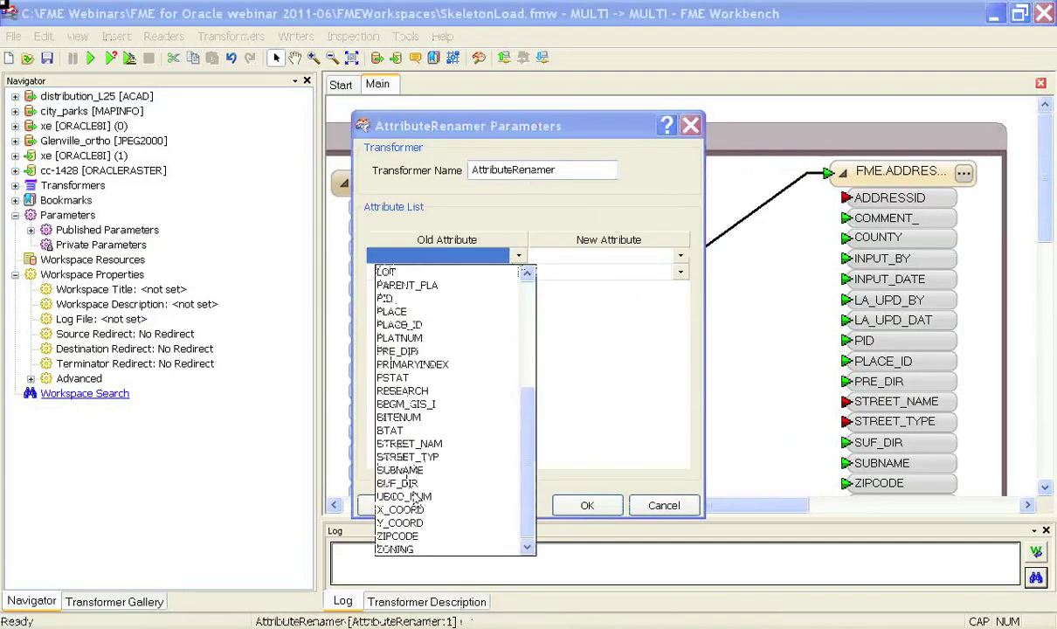
click(412, 365)
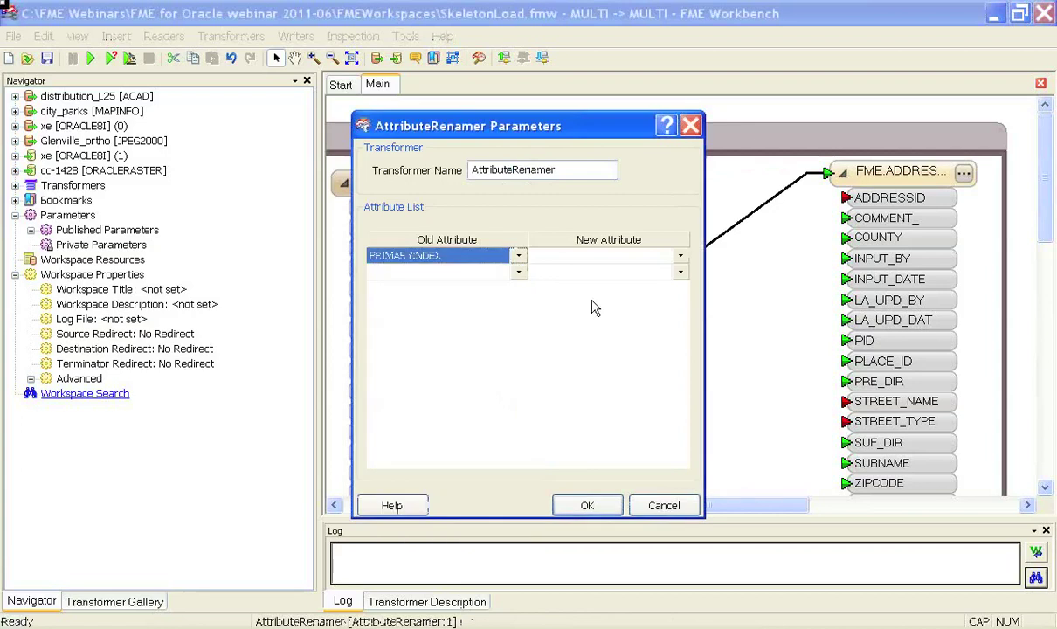
click(640, 257)
click(602, 285)
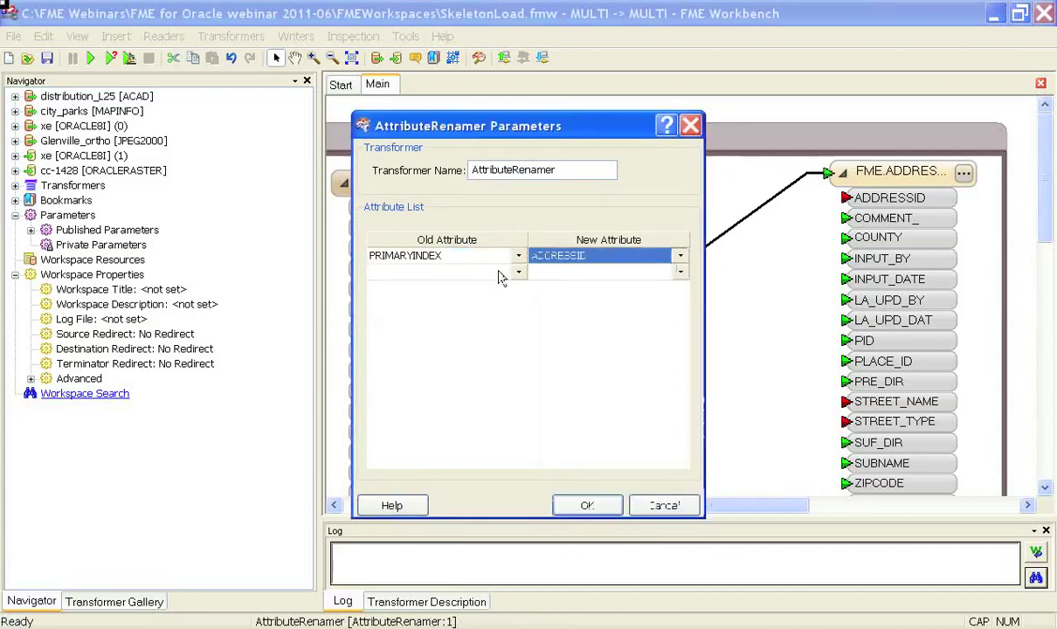
Add a second rename from STREET_NAM to STREET_NAME
click(497, 272)
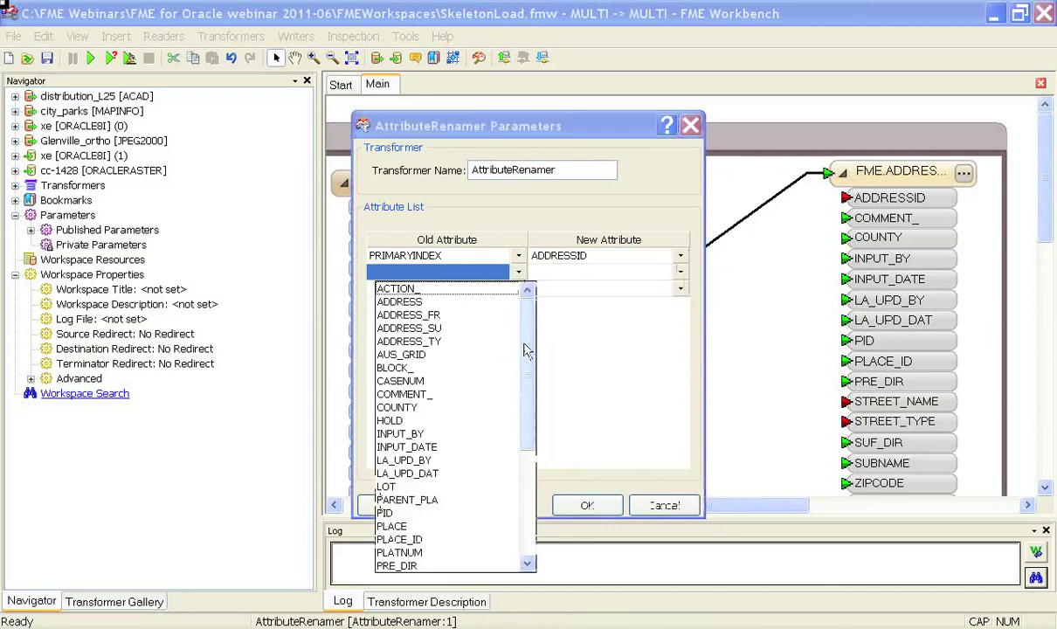
drag(526, 349, 445, 495)
click(428, 459)
click(680, 272)
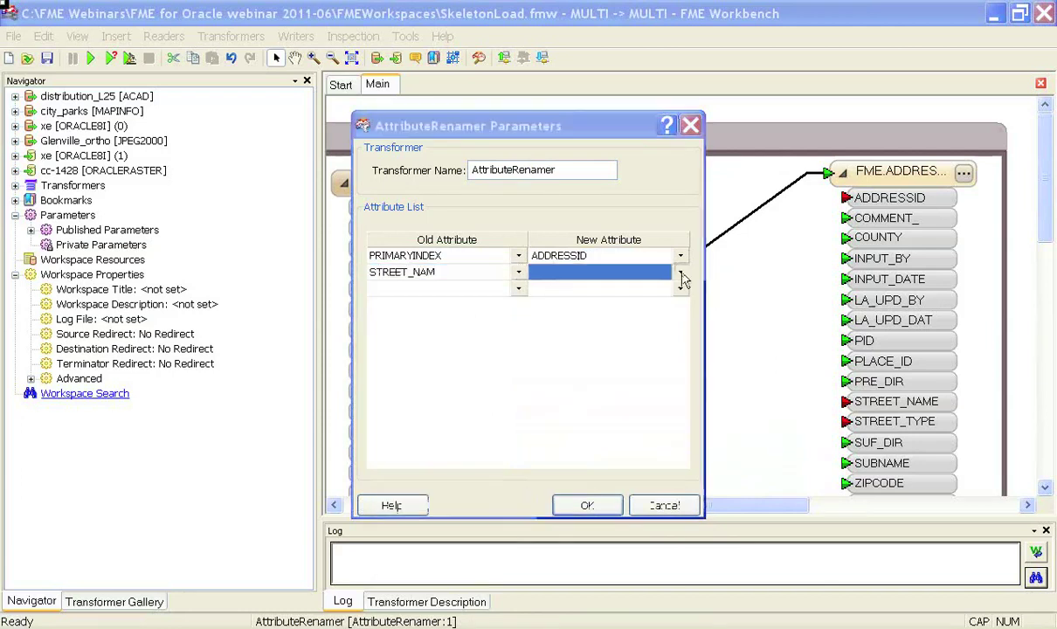
click(679, 271)
drag(729, 328, 705, 385)
click(576, 381)
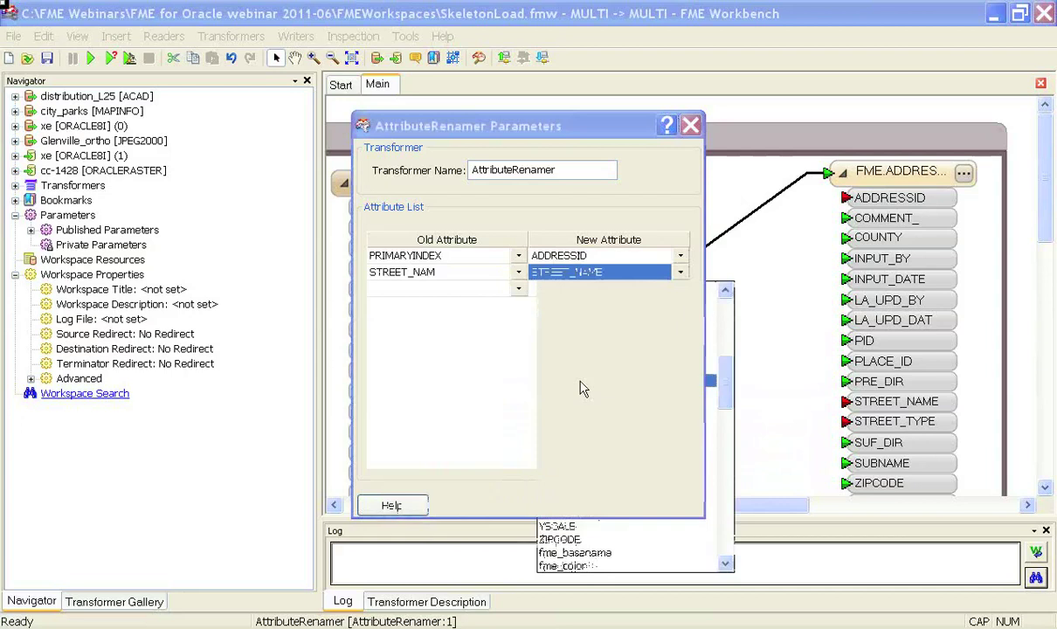
Add a third rename from STREET_TYP to STREET_TYPE and confirm the renamer
click(518, 291)
click(517, 290)
drag(524, 454, 530, 524)
click(401, 566)
click(681, 291)
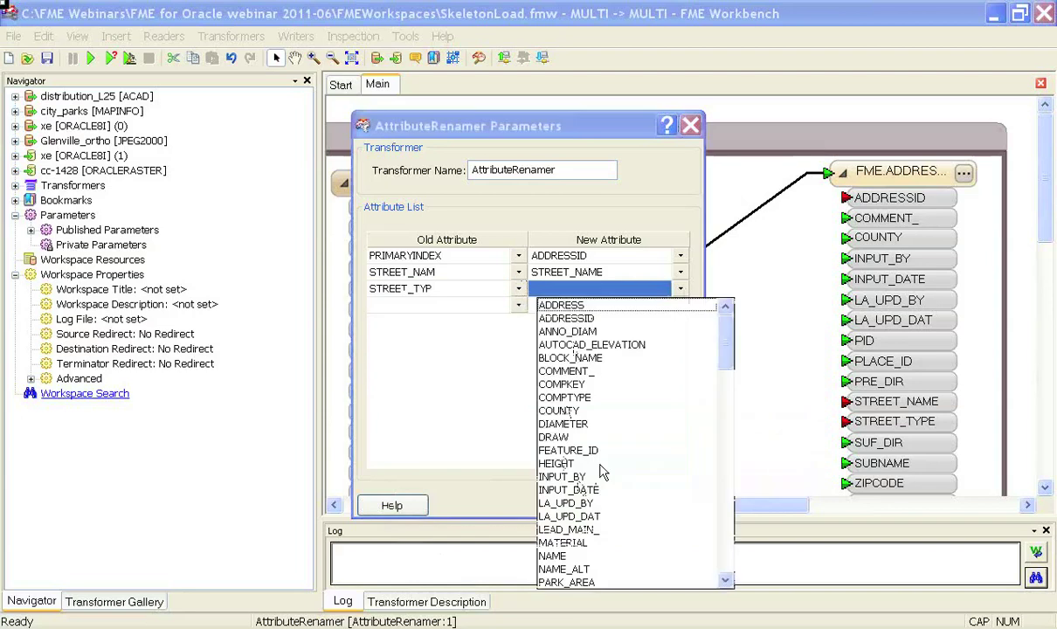
scroll(601, 473, down, 1)
scroll(601, 496, down, 3)
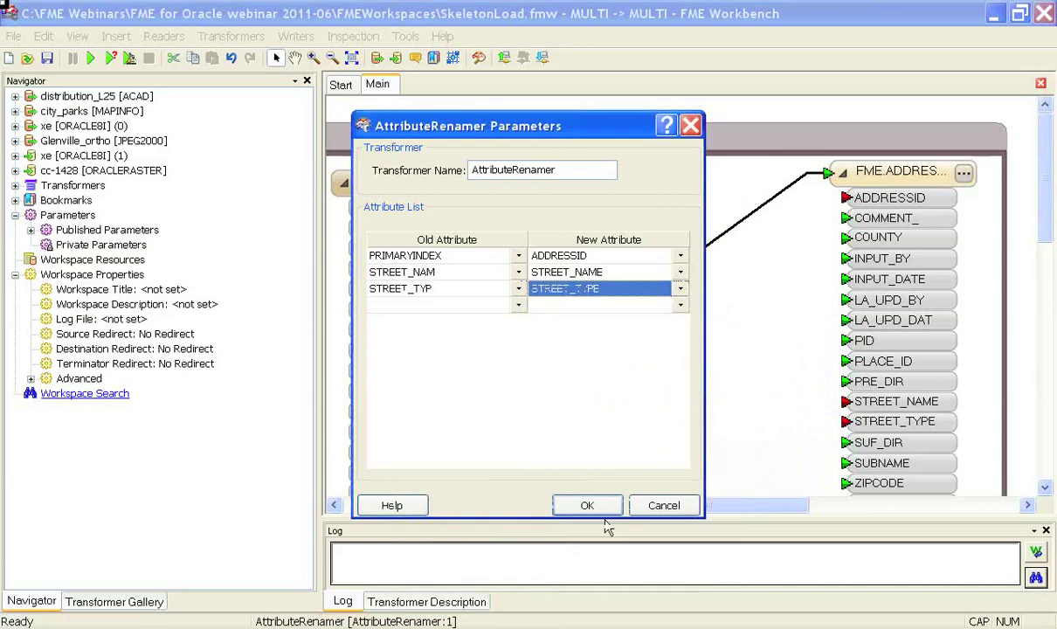
click(597, 506)
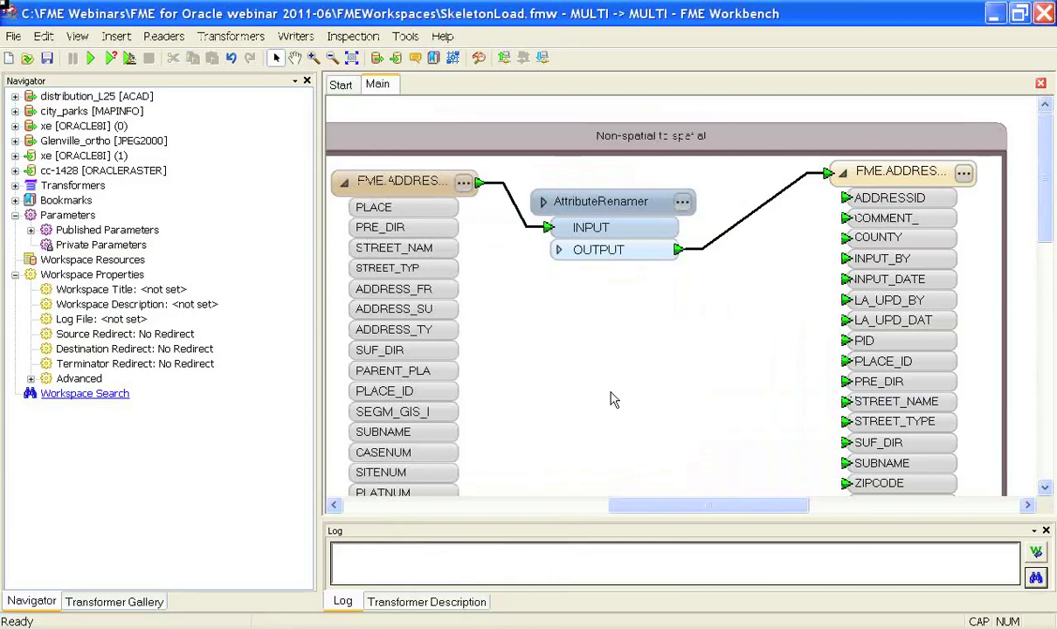
Add a 2DPointReplacer and drop it onto the AttributeRenamer–writer connection
text(2D)
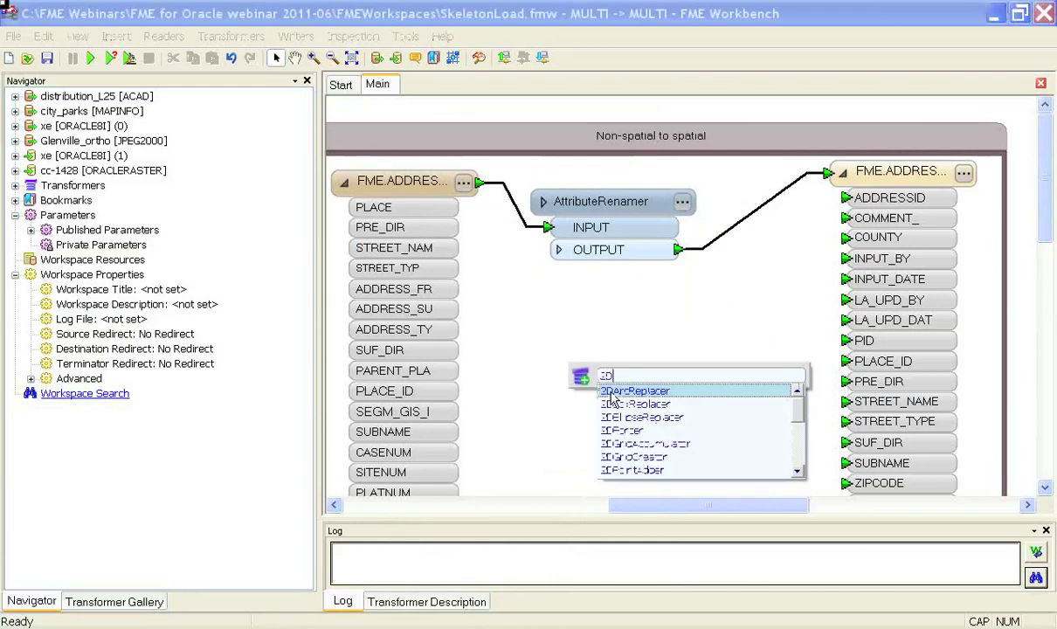
text(PO)
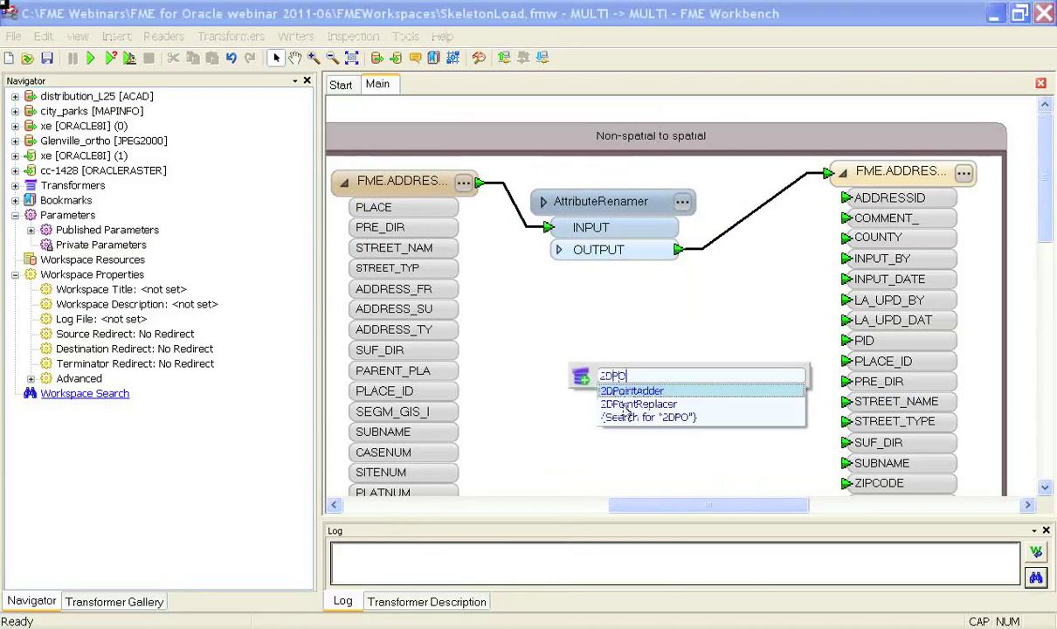
click(614, 402)
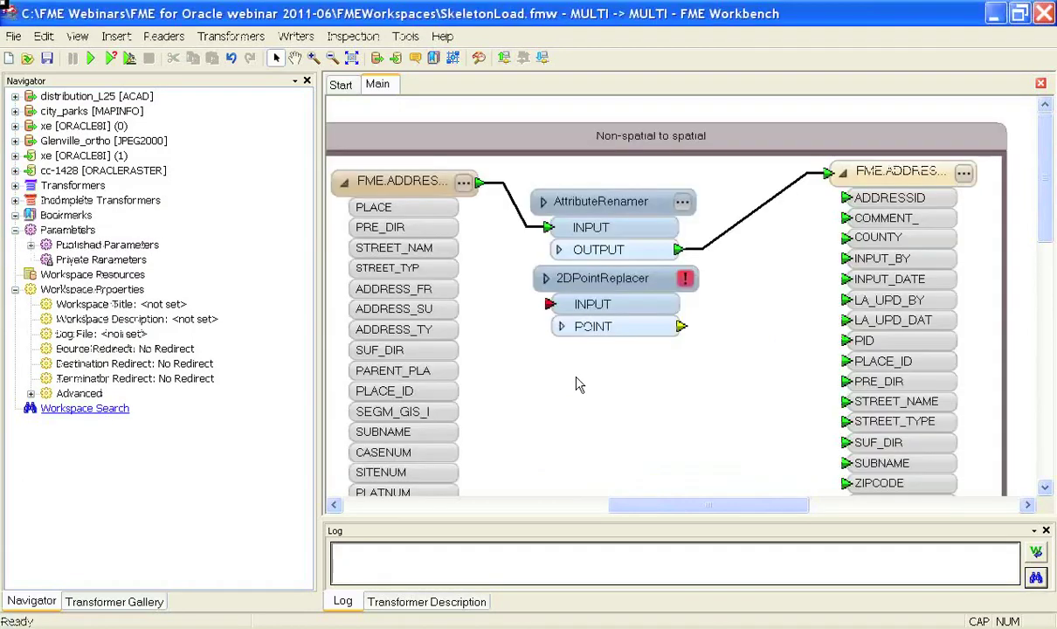
text(3D)
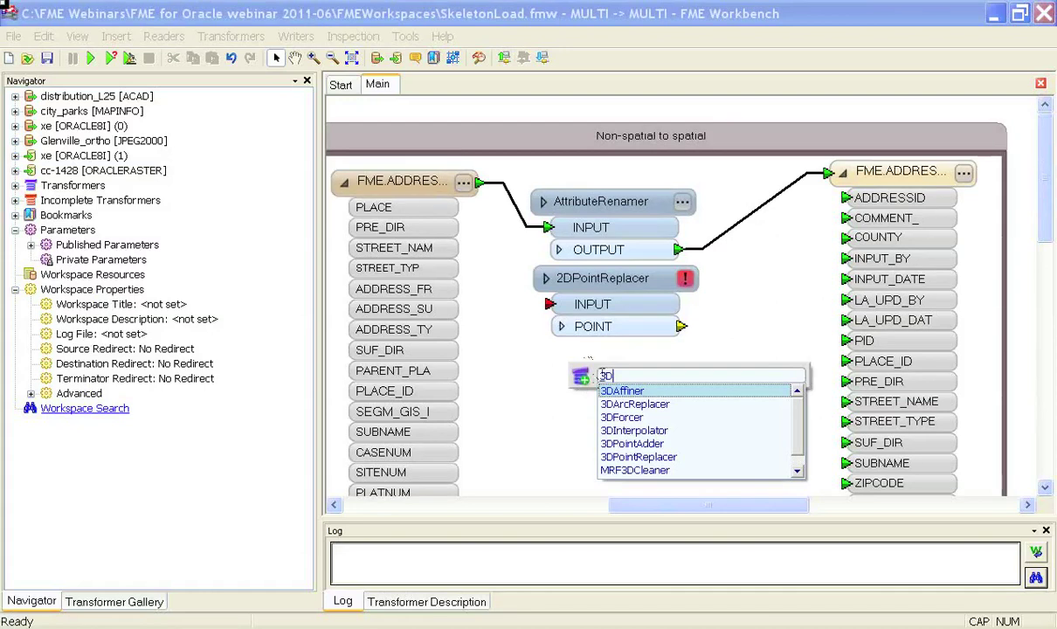
key(Return)
click(573, 287)
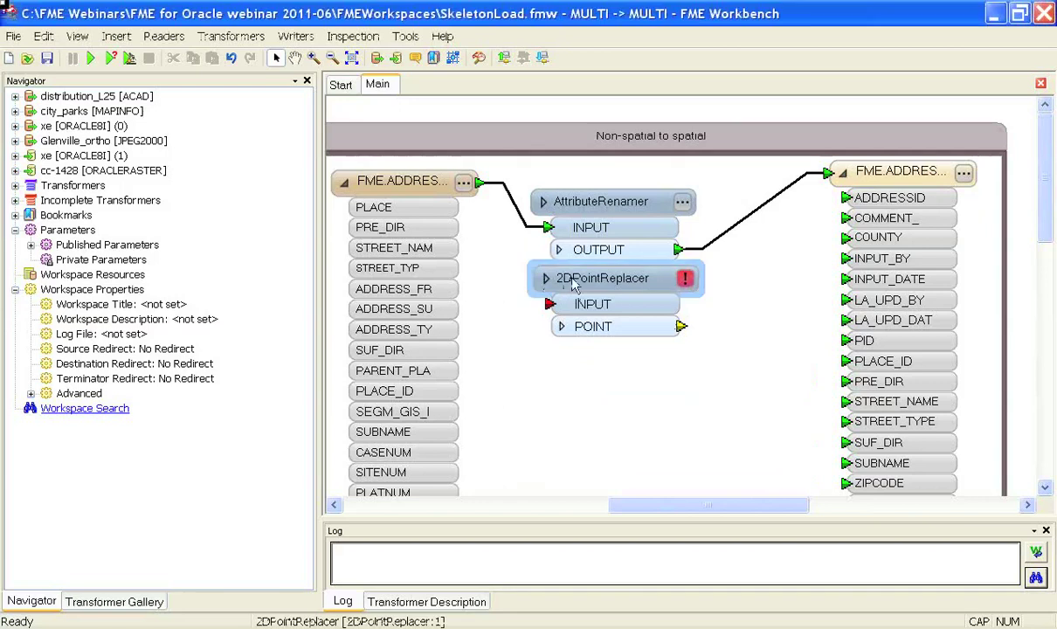
drag(574, 287, 791, 256)
drag(895, 253, 730, 306)
Set the 2DPointReplacer's X Value to X_COORD and Y Value to Y_COORD
click(724, 301)
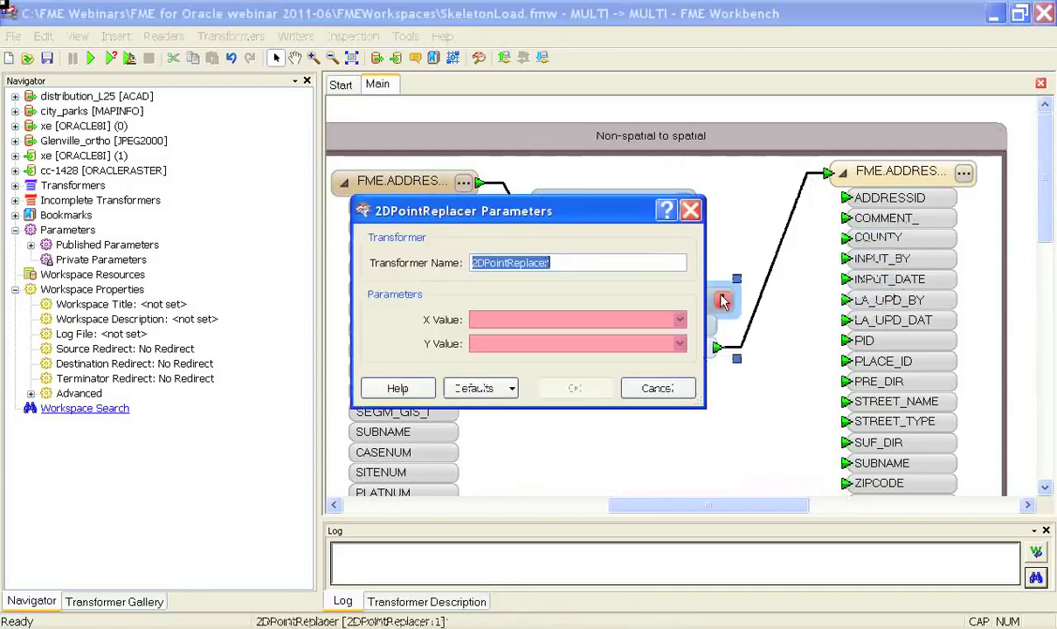
click(679, 322)
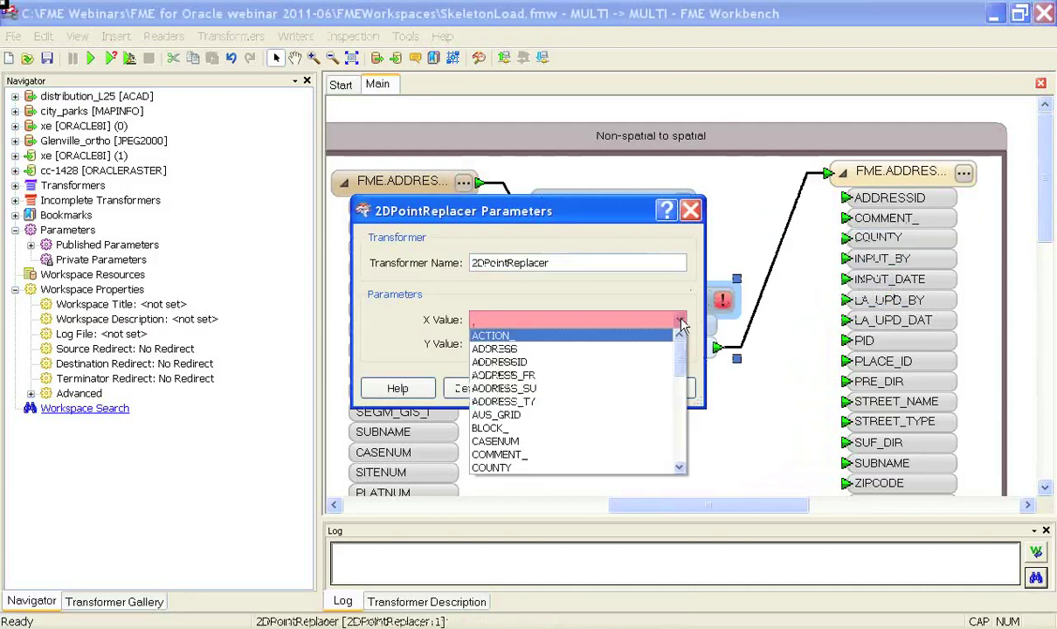
drag(681, 353, 680, 444)
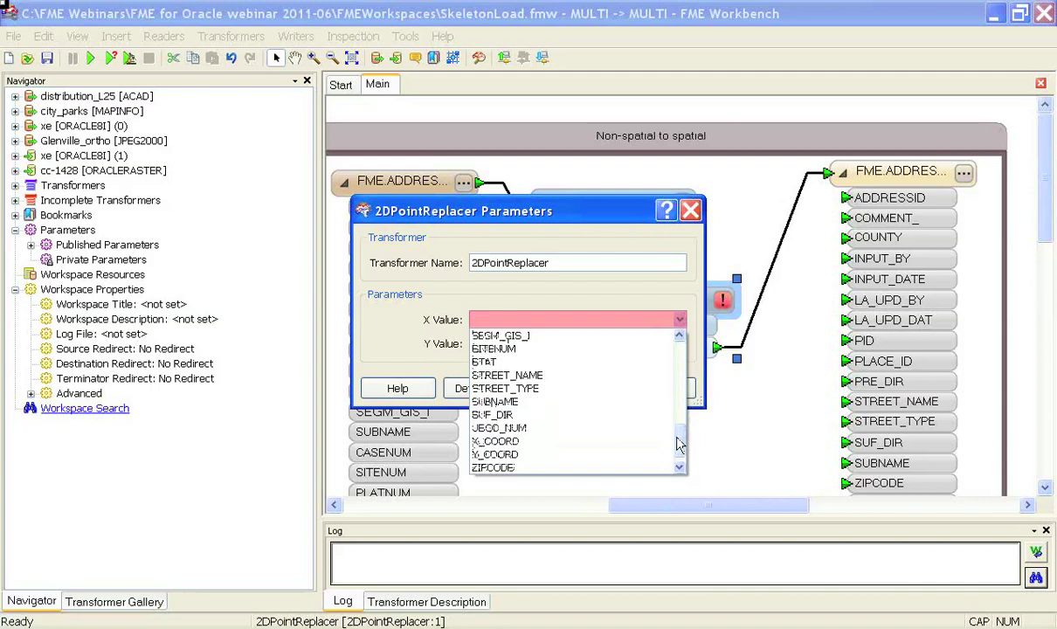
click(564, 443)
click(678, 346)
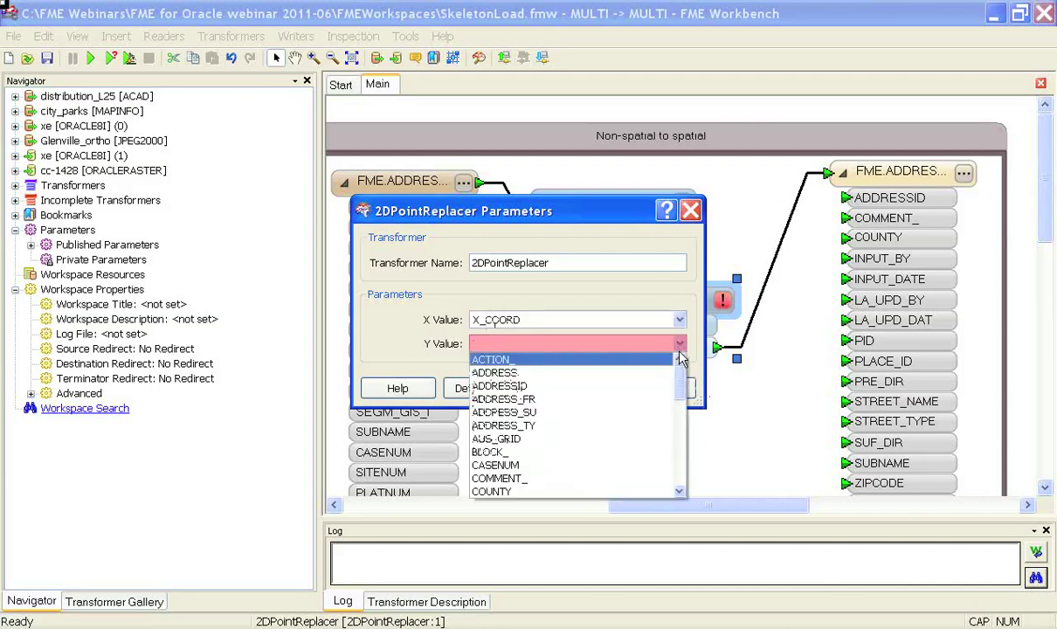
scroll(567, 428, down, 10)
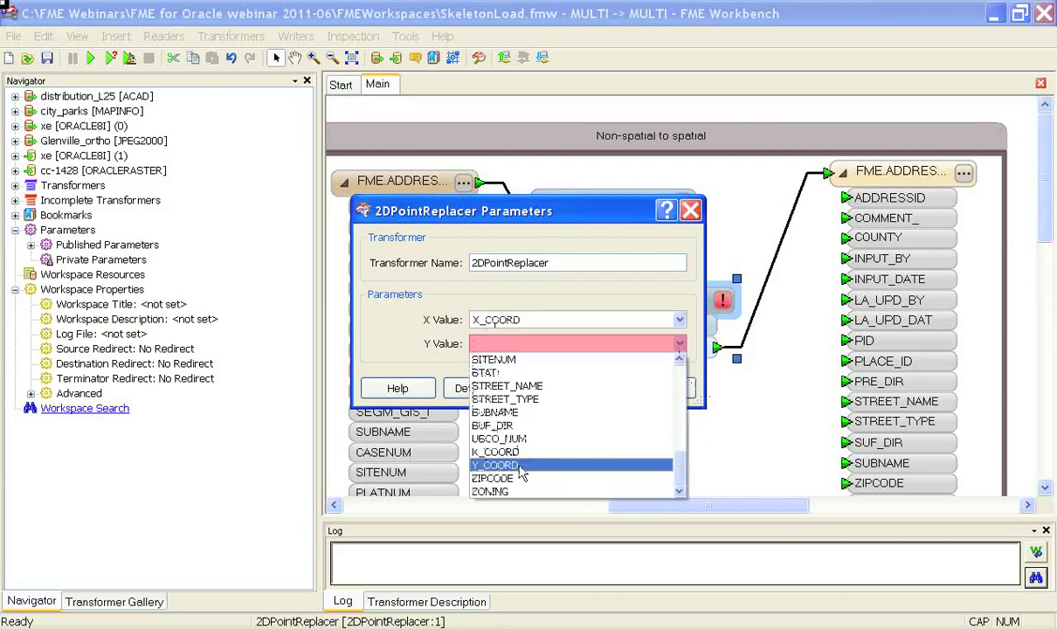
click(522, 466)
click(571, 391)
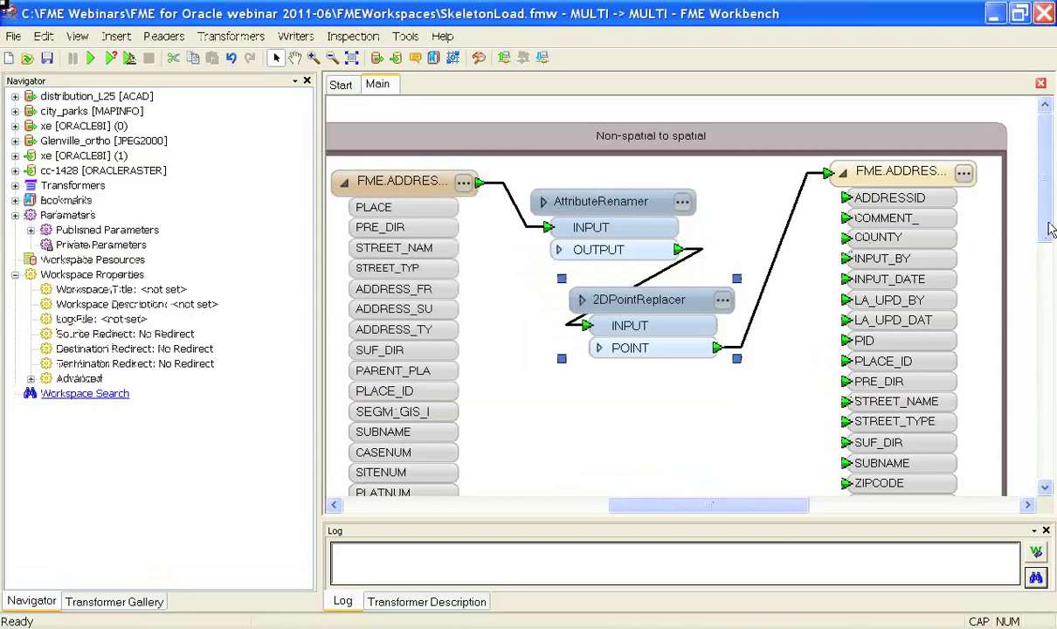
drag(1051, 230, 1052, 323)
drag(760, 507, 836, 511)
Connect the JPEG2000 reader's output to the FME.GRENVIL raster writer
click(401, 285)
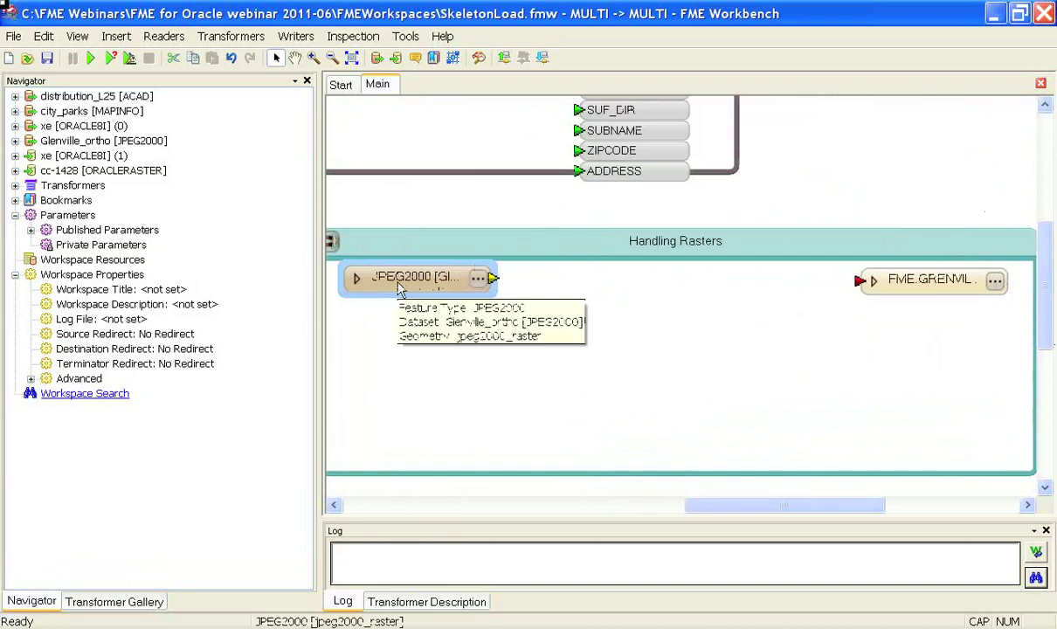
click(907, 293)
click(495, 280)
drag(495, 280, 860, 281)
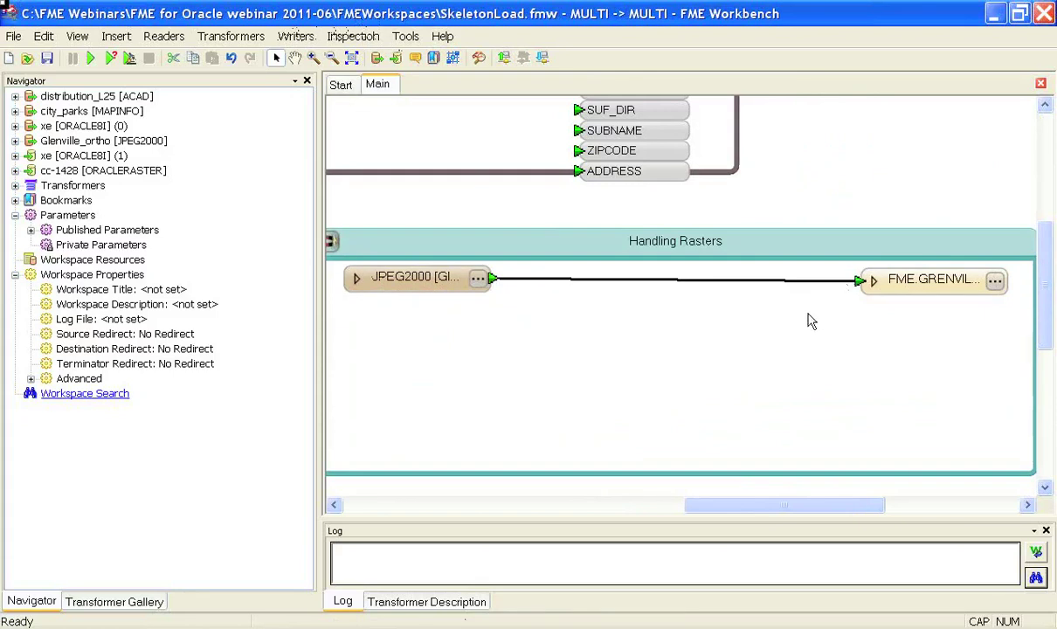
click(402, 288)
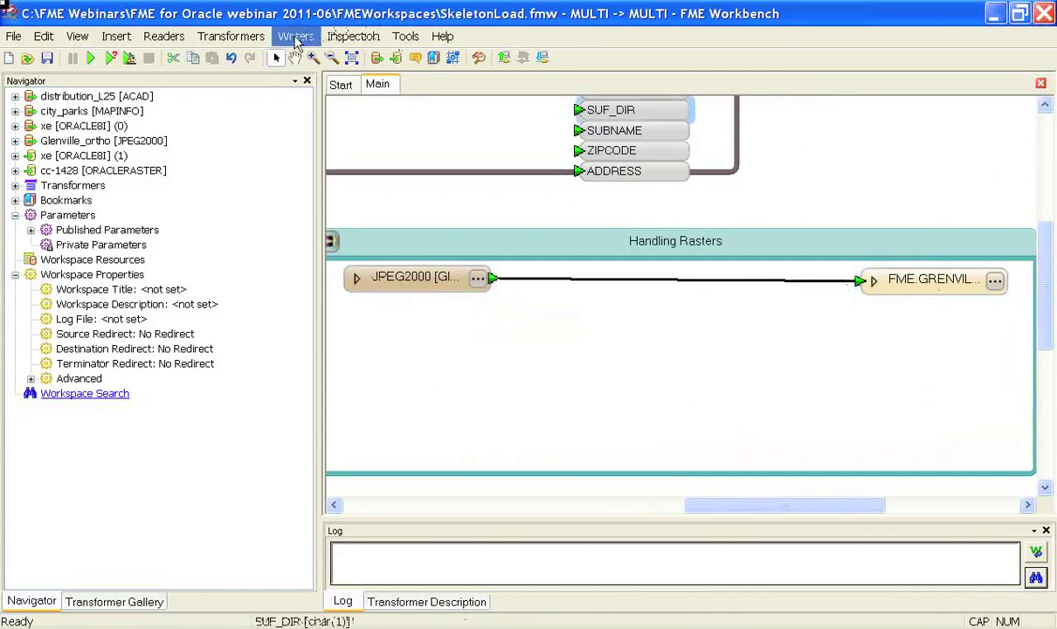
In Add Writer, search 'ORAC' to list the Oracle formats such as Oracle Spatial GeoRaster
click(296, 37)
click(301, 57)
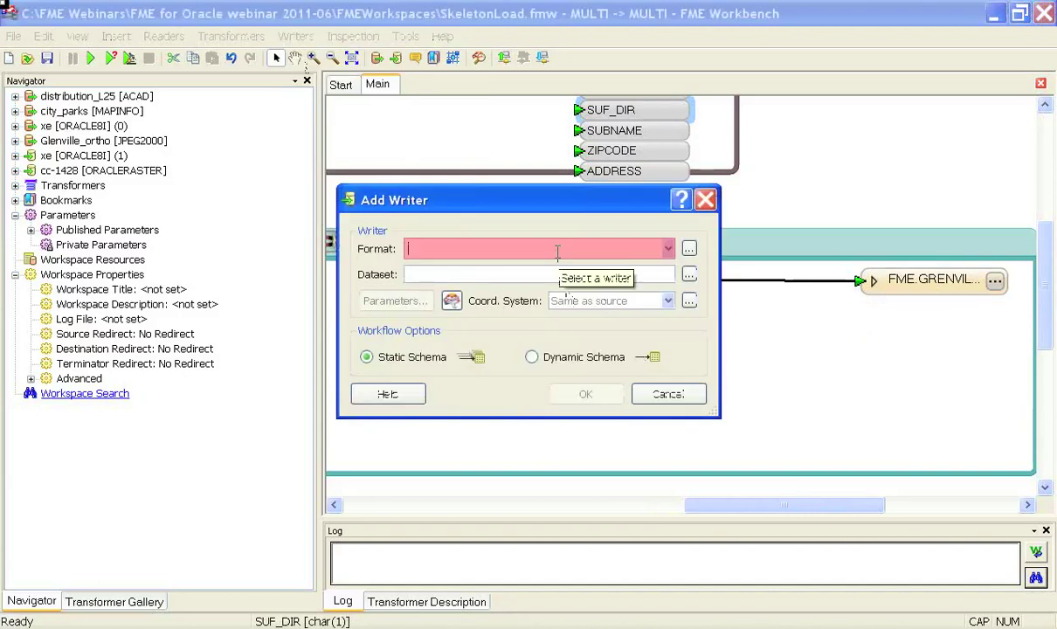
text(ORACL)
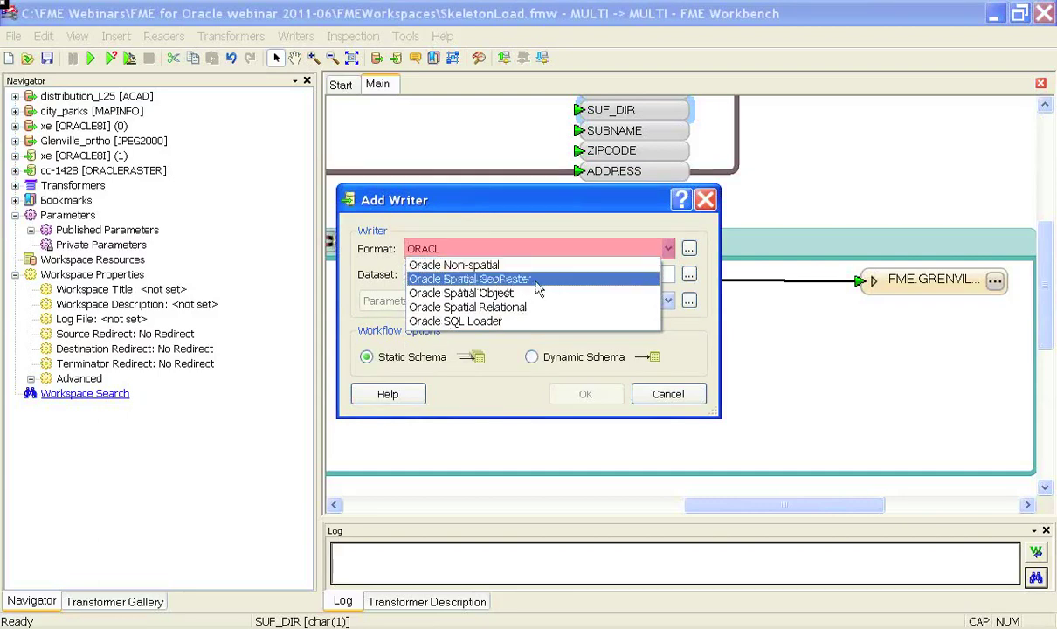
click(534, 279)
click(542, 245)
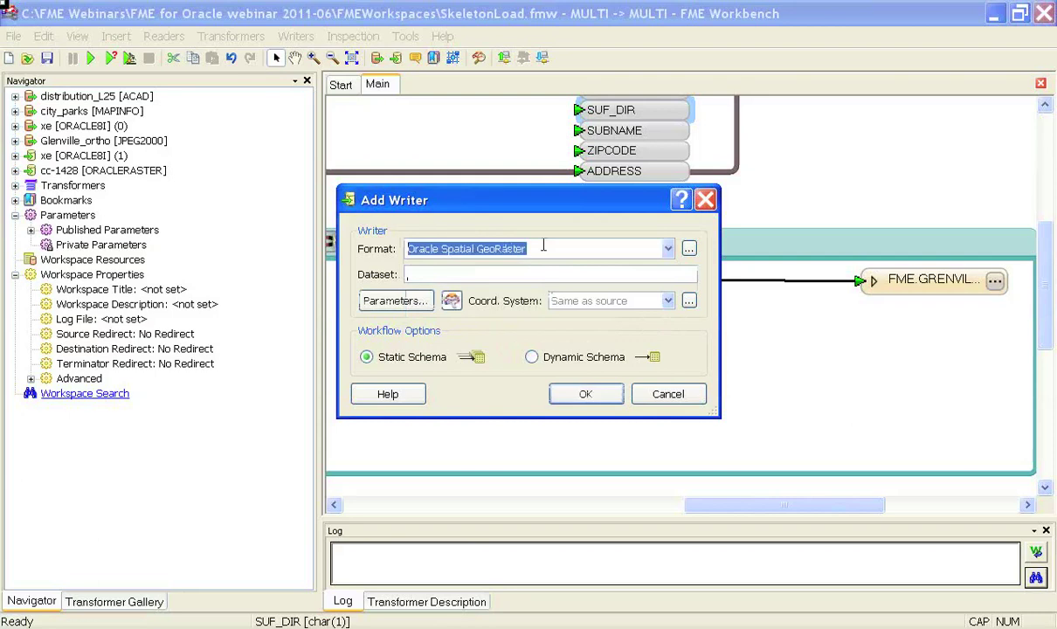
text(ORAC)
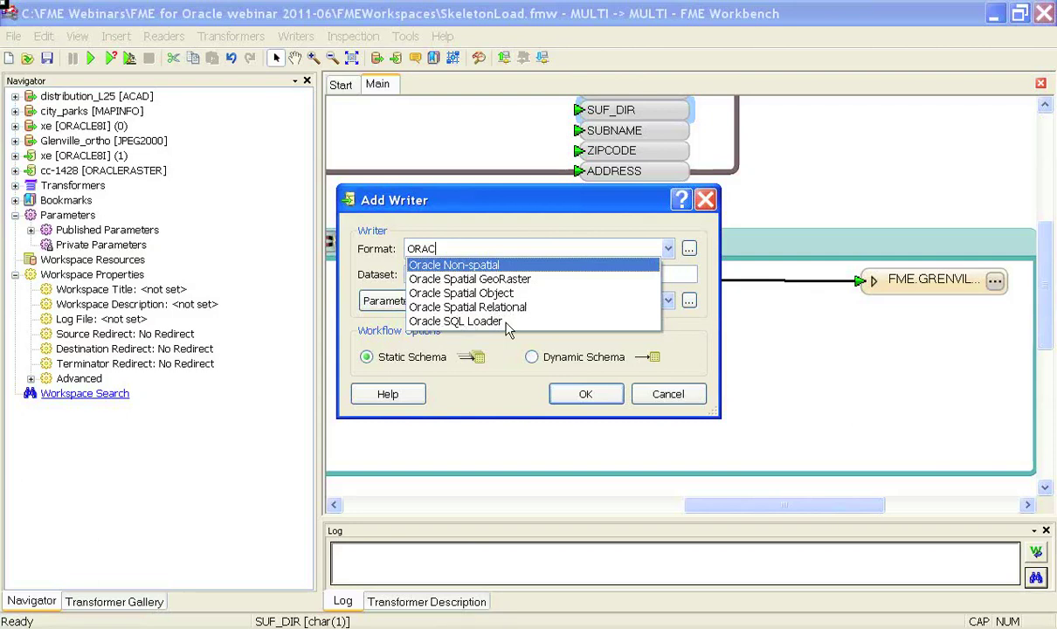
Cancel adding the writer and return to the FME Desktop Demos slide show
click(686, 395)
click(686, 394)
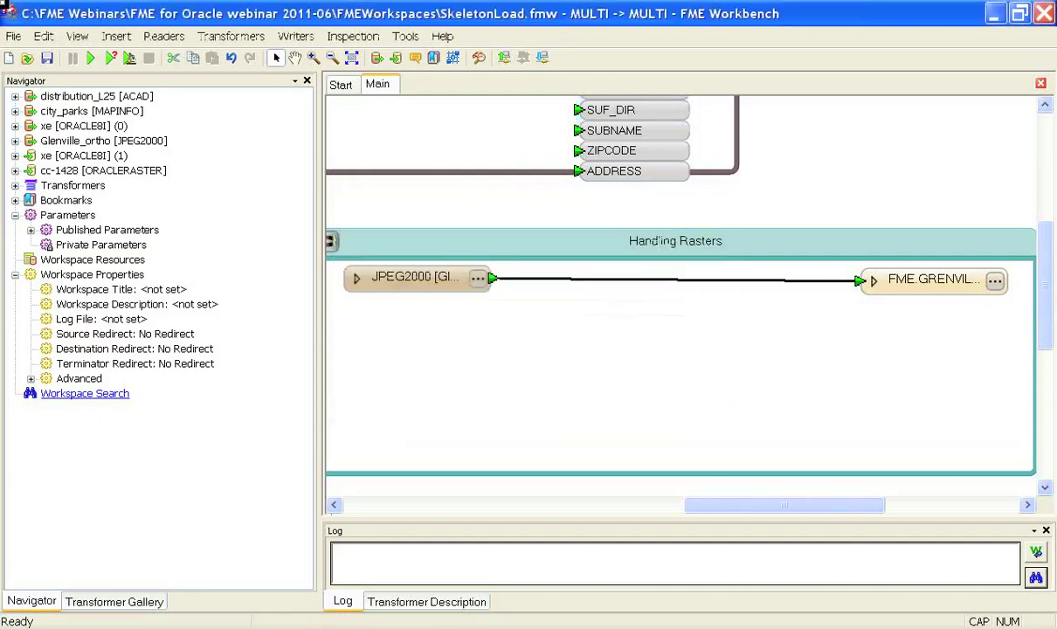
mouse_move(262, 606)
click(263, 603)
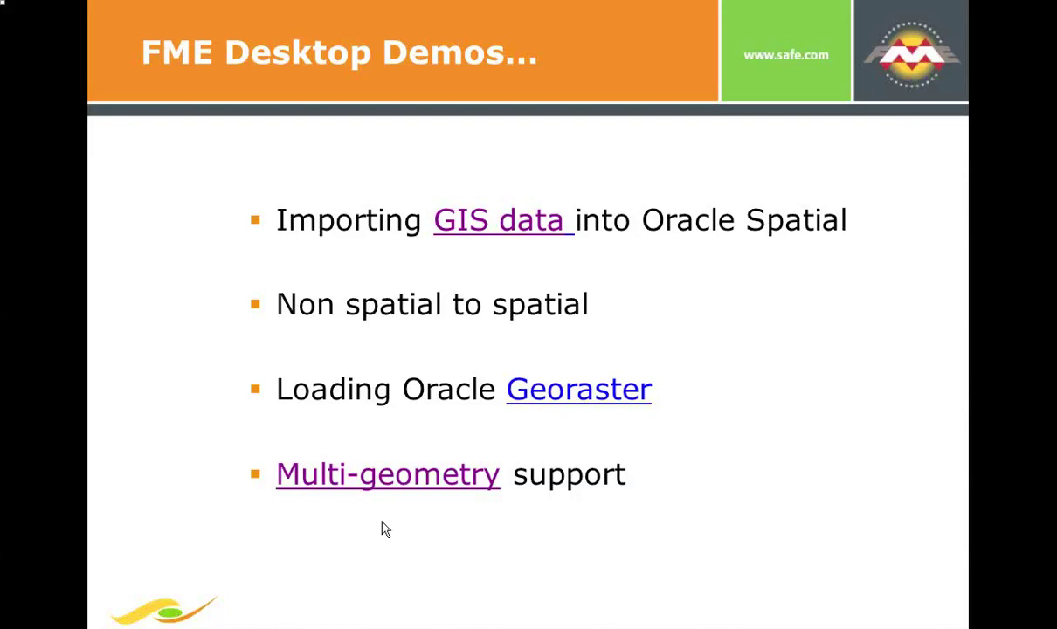
Follow the Multi-geometry support link to open LoadingMultipleGeometry_v2.fmw
click(415, 483)
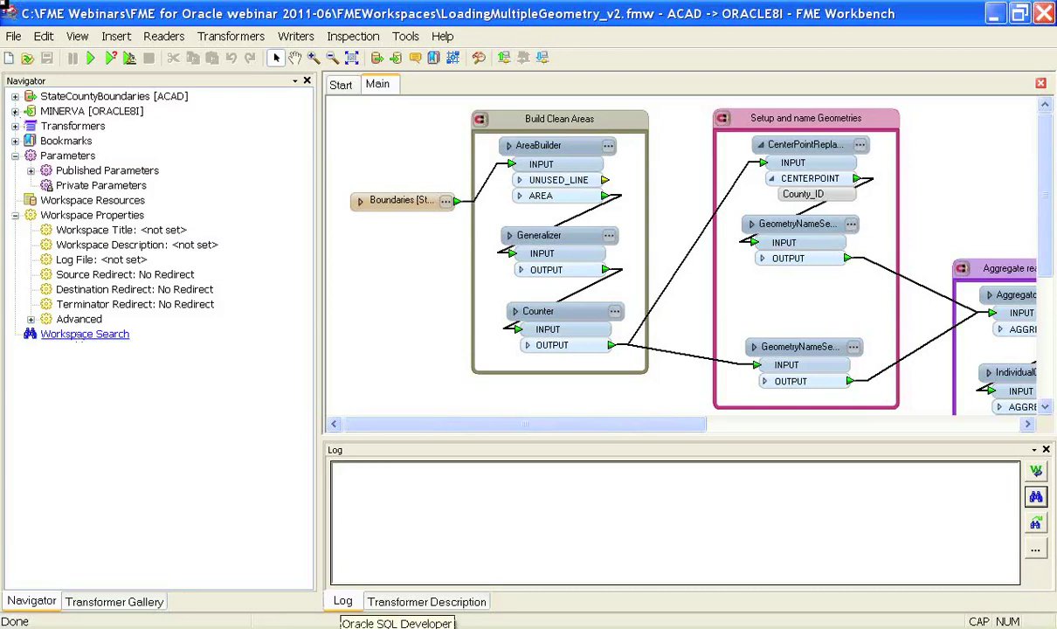
Switch to Oracle SQL Developer and select the COUNTY table under Tables
click(398, 628)
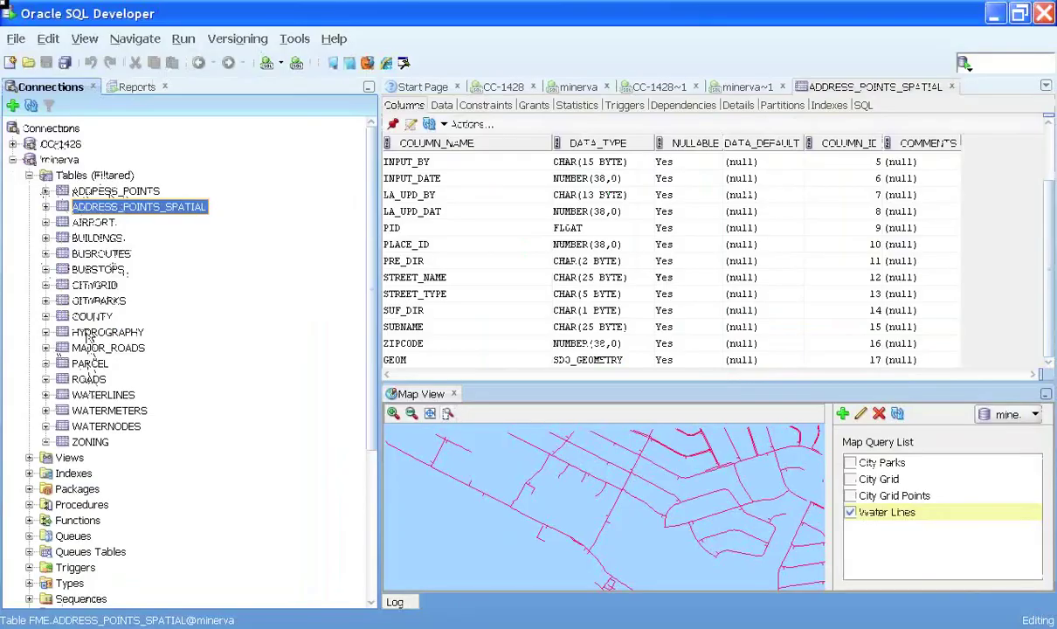
click(88, 318)
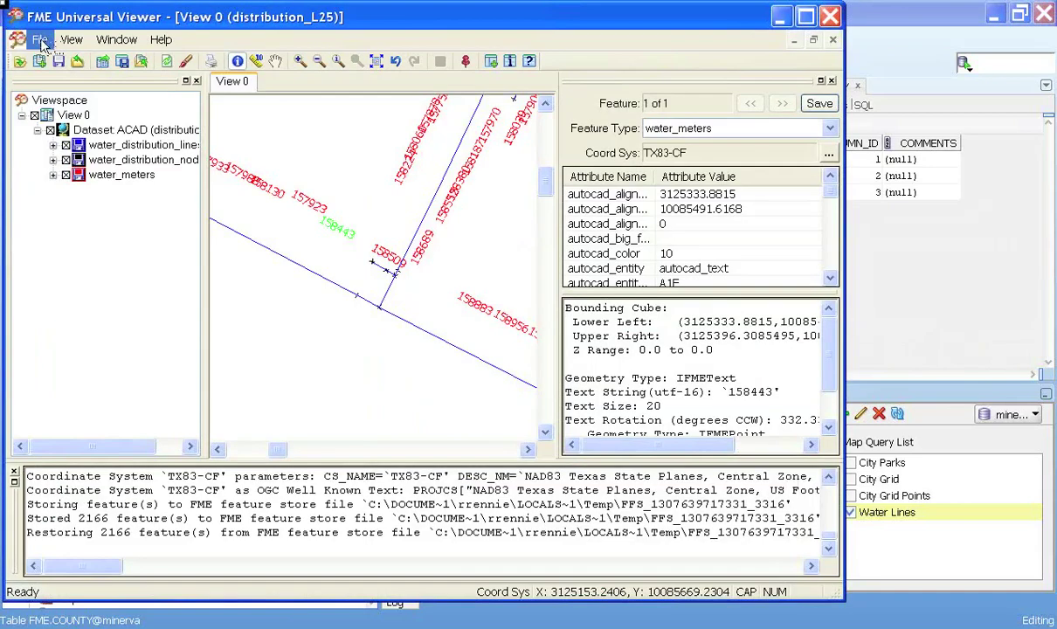
Reopen the recent StateCountyBoundaries dataset full-screen and zoom into an area
click(40, 41)
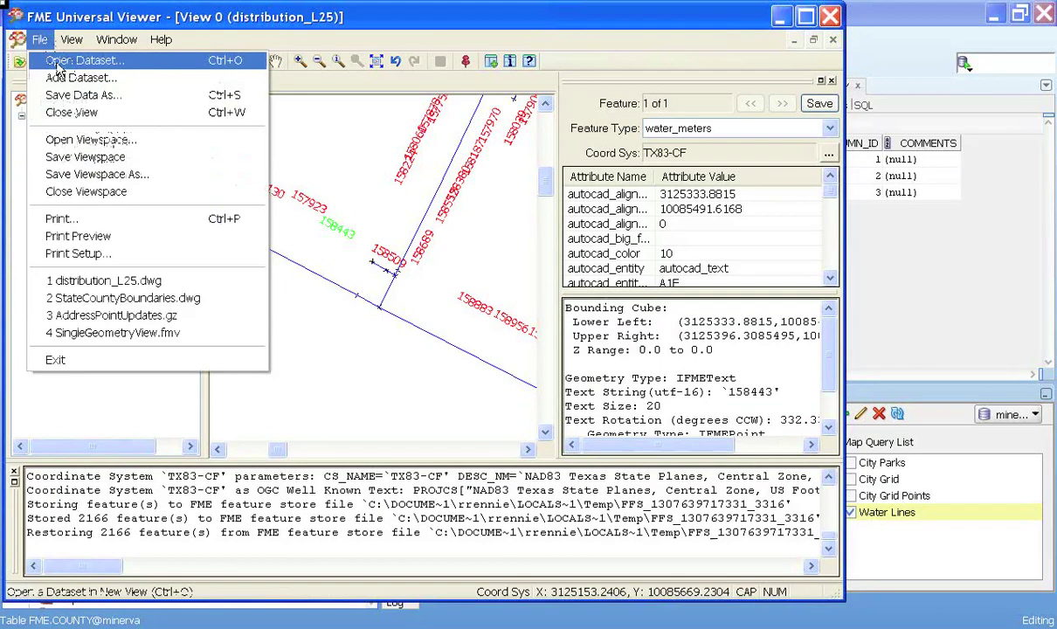
click(170, 302)
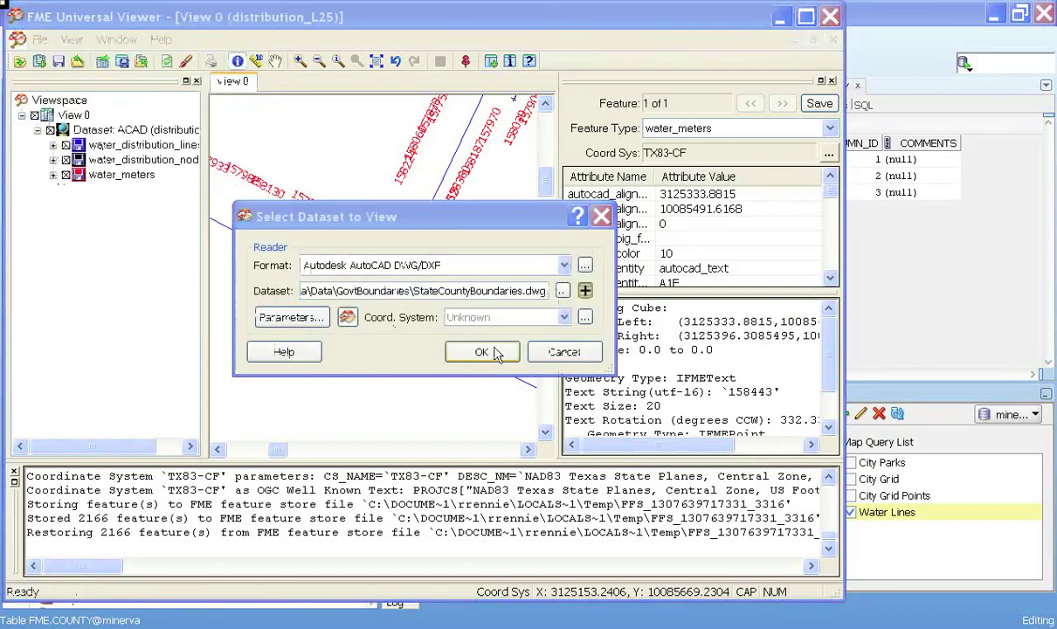
click(499, 352)
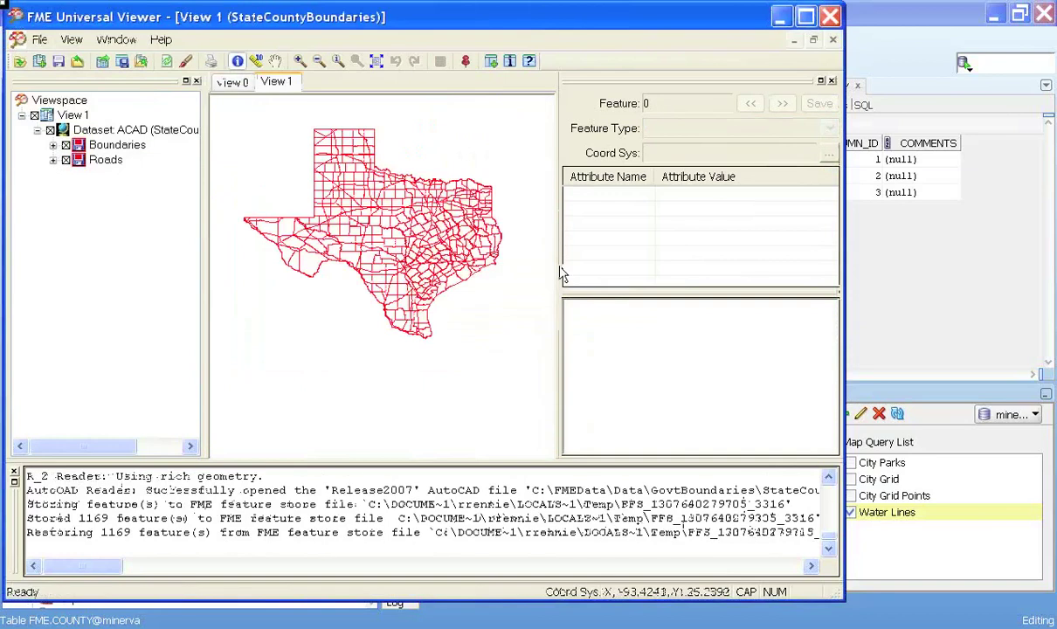
click(805, 16)
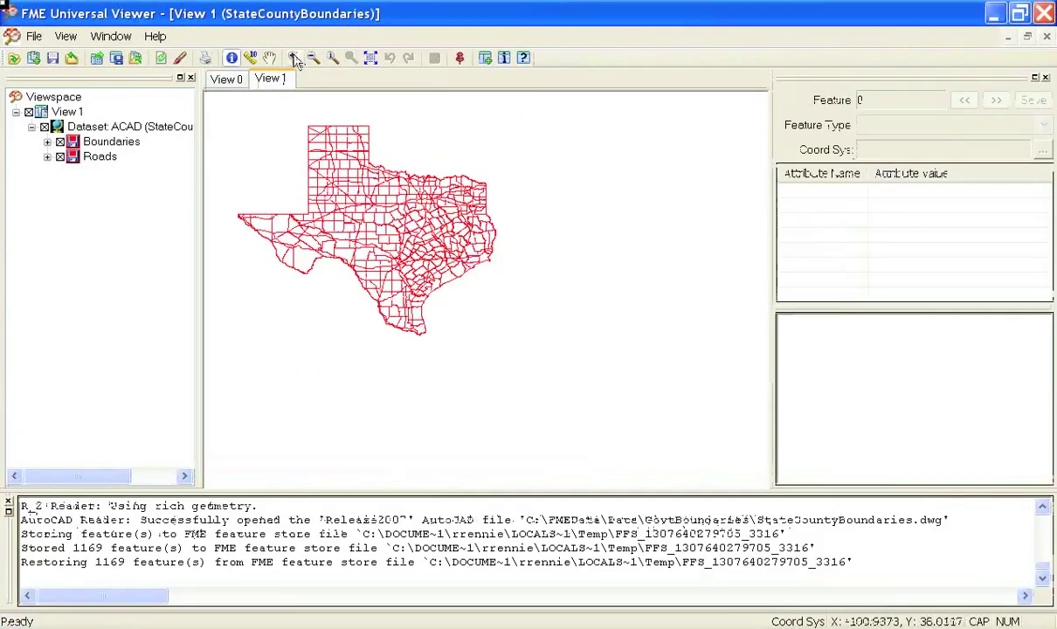
click(295, 58)
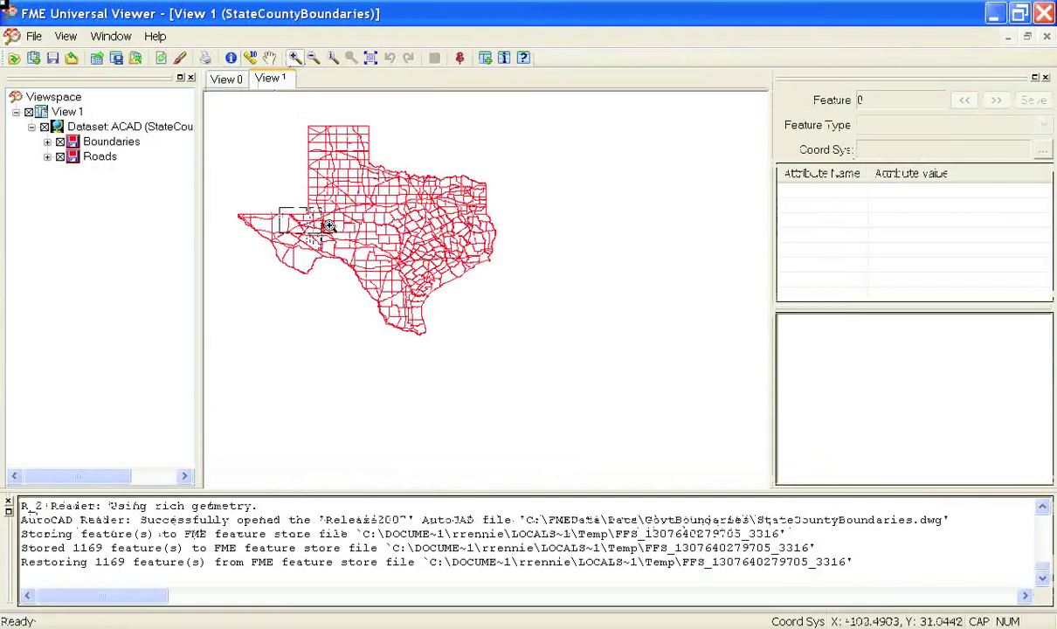
drag(357, 160, 407, 196)
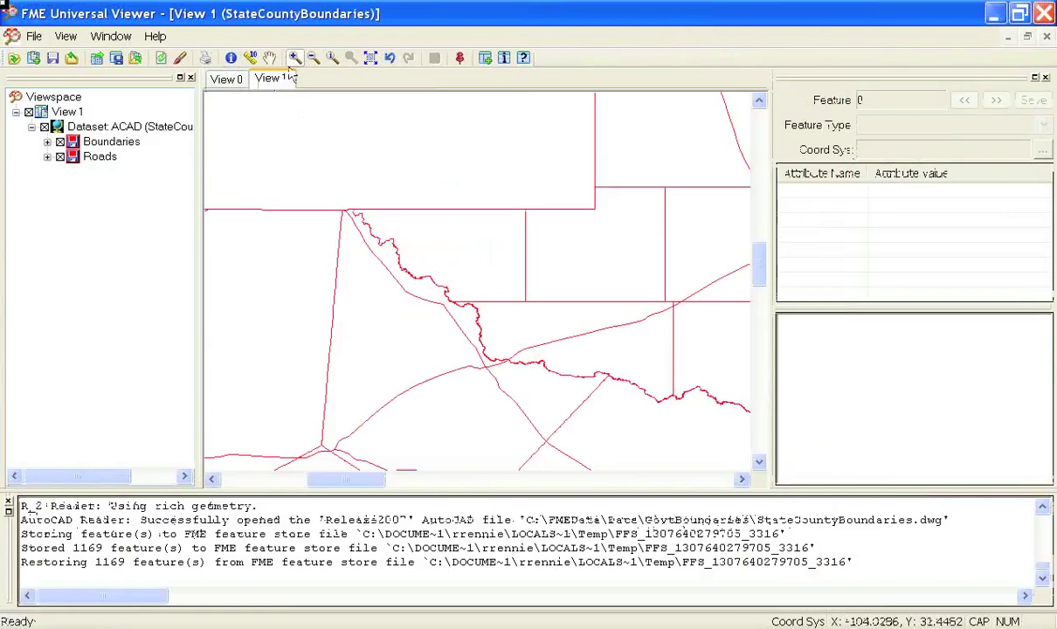
Inspect a vertical, a horizontal and a river boundary line, then return to LoadingMultipleGeometry_v2
click(232, 59)
click(526, 262)
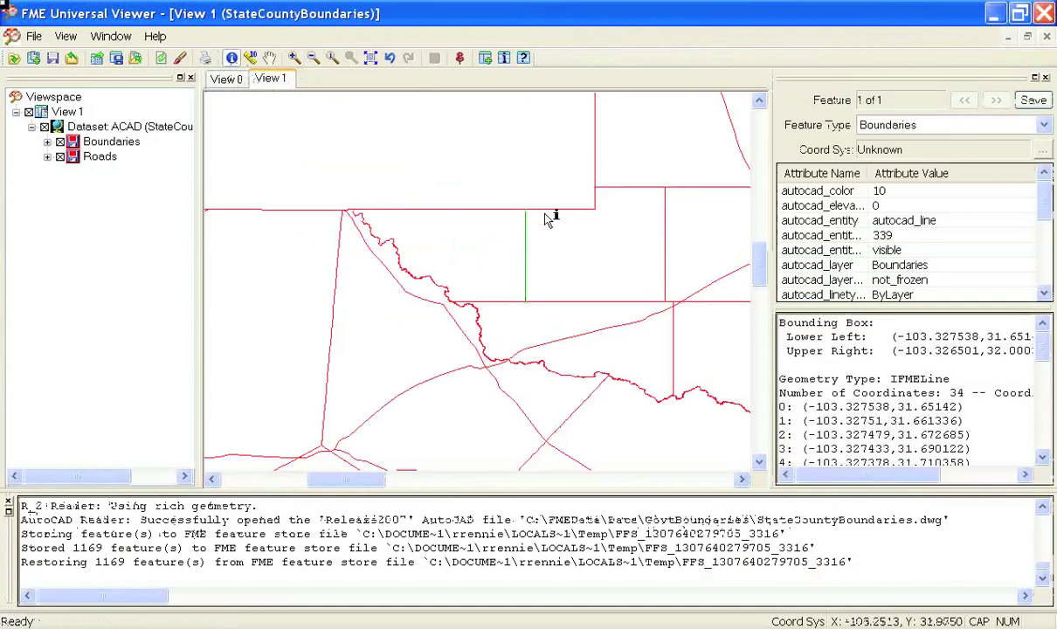
click(486, 209)
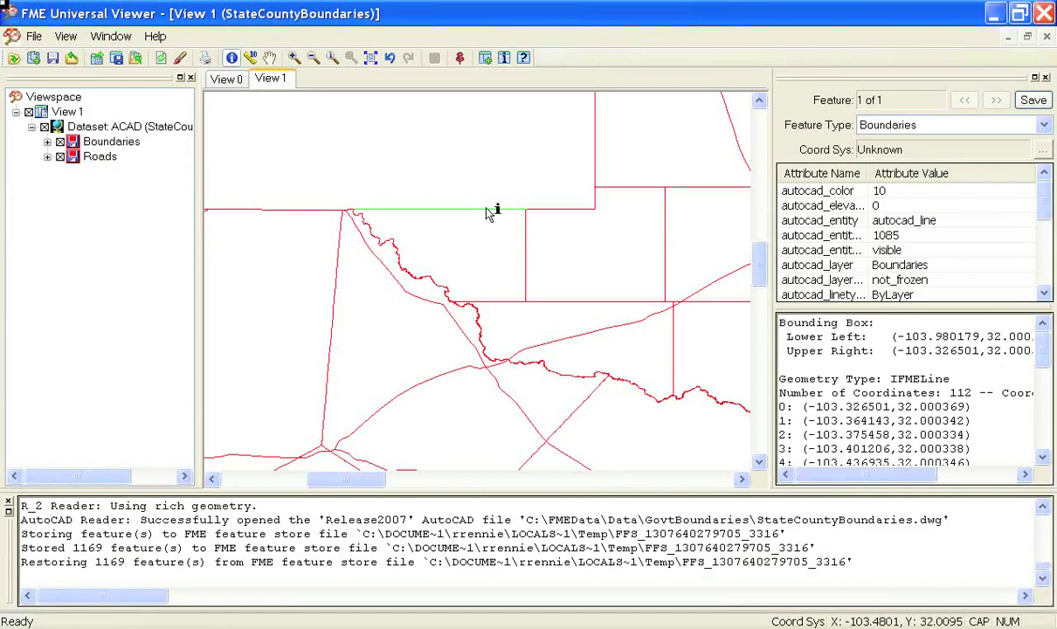
click(424, 282)
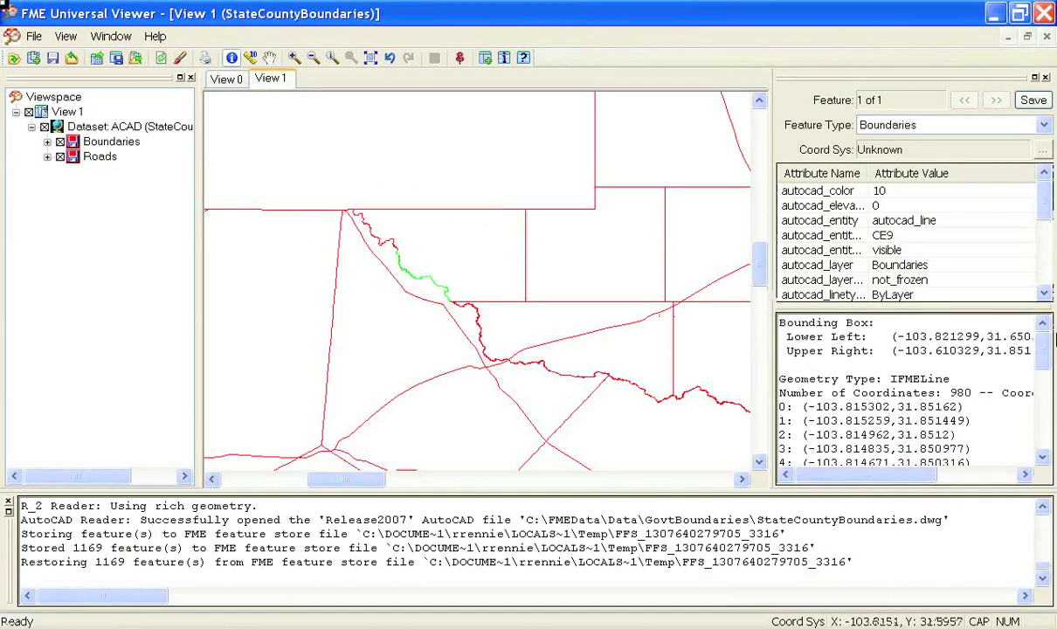
drag(1046, 349, 1044, 400)
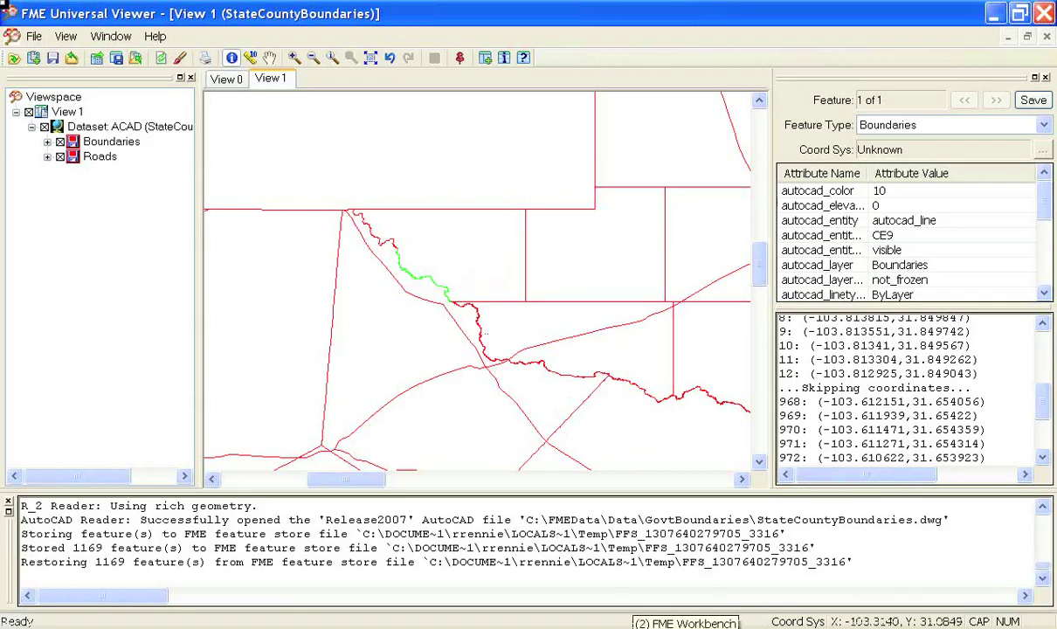
click(686, 623)
click(640, 597)
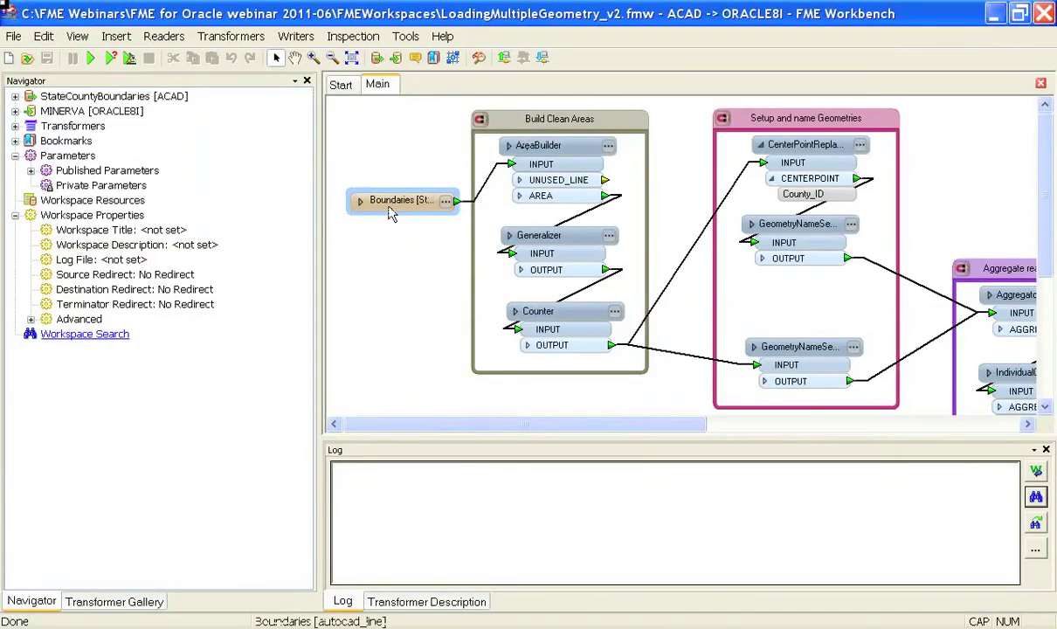
mouse_move(391, 212)
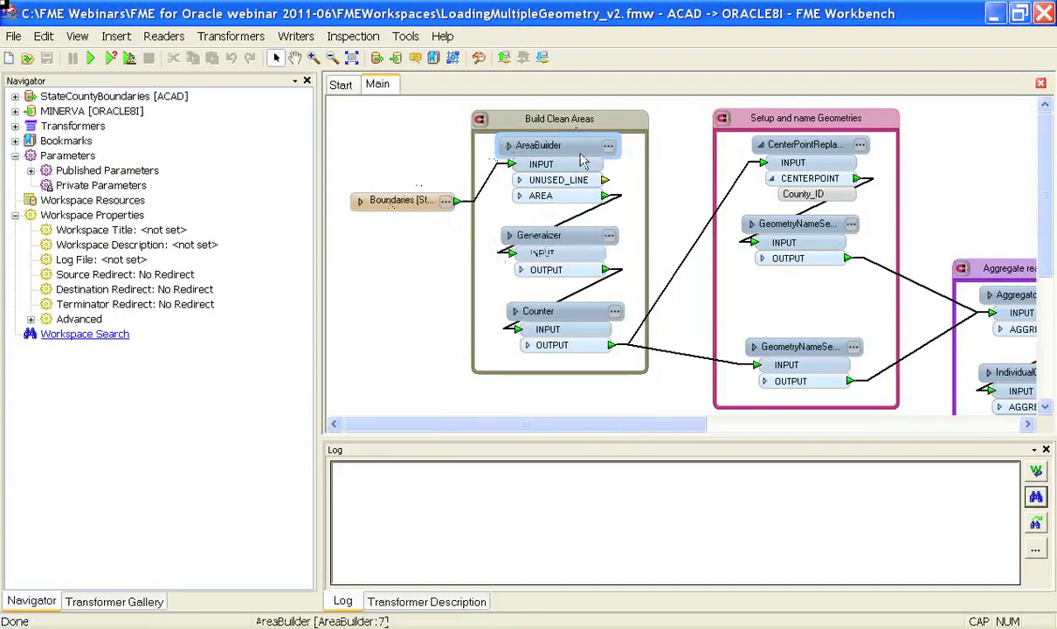
mouse_move(583, 157)
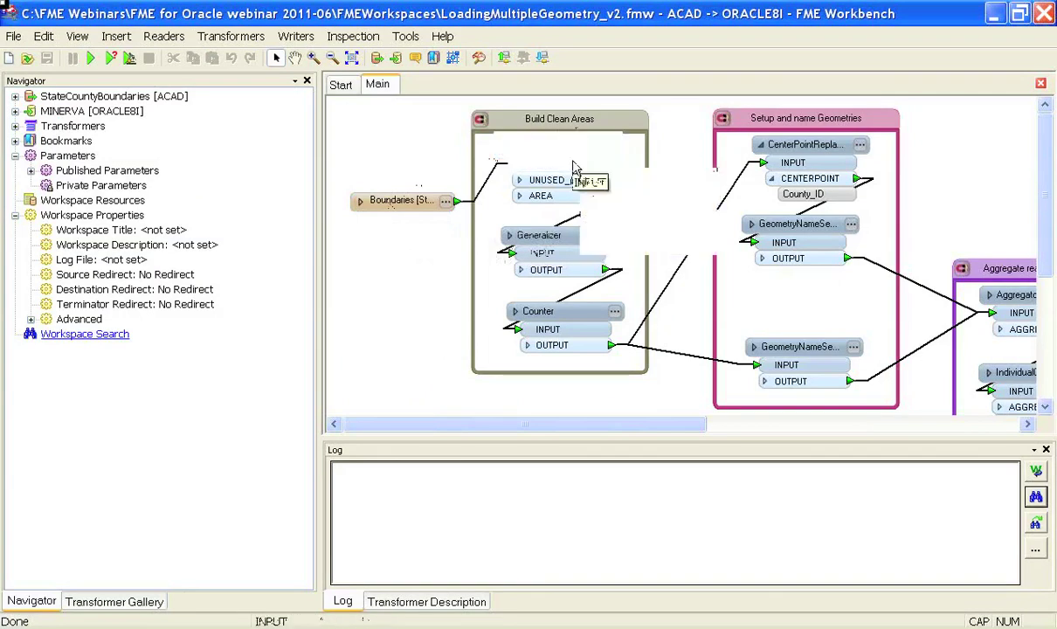
mouse_move(541, 249)
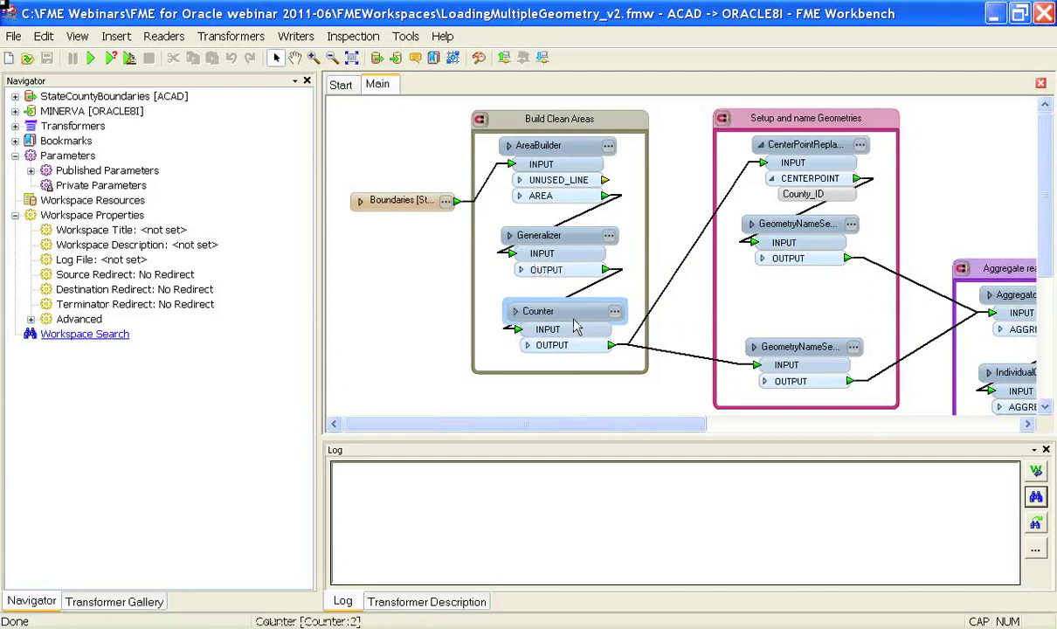
mouse_move(576, 325)
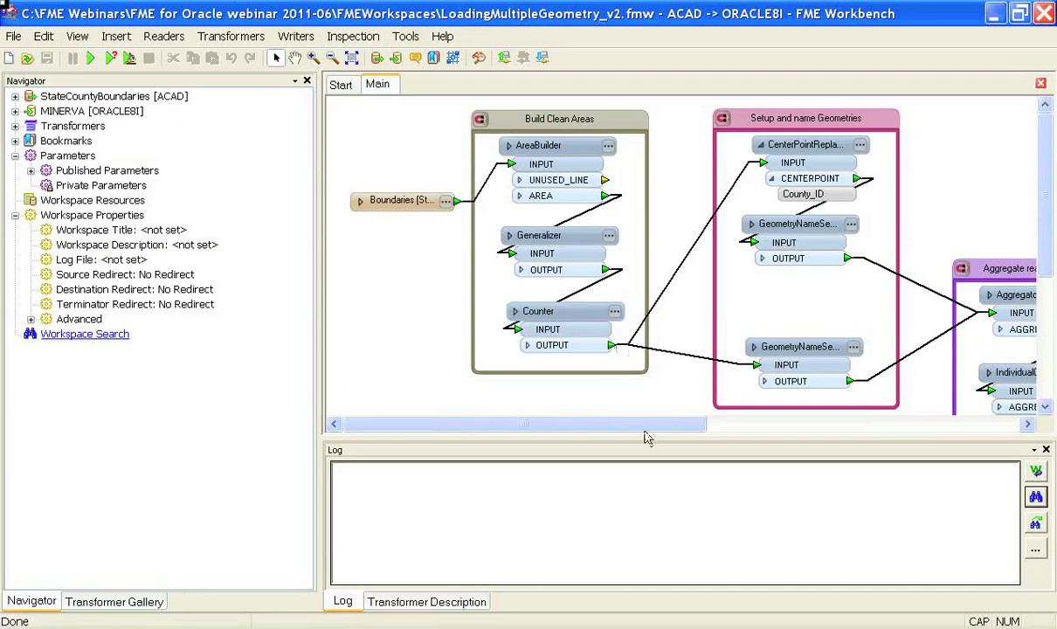
drag(646, 429, 747, 443)
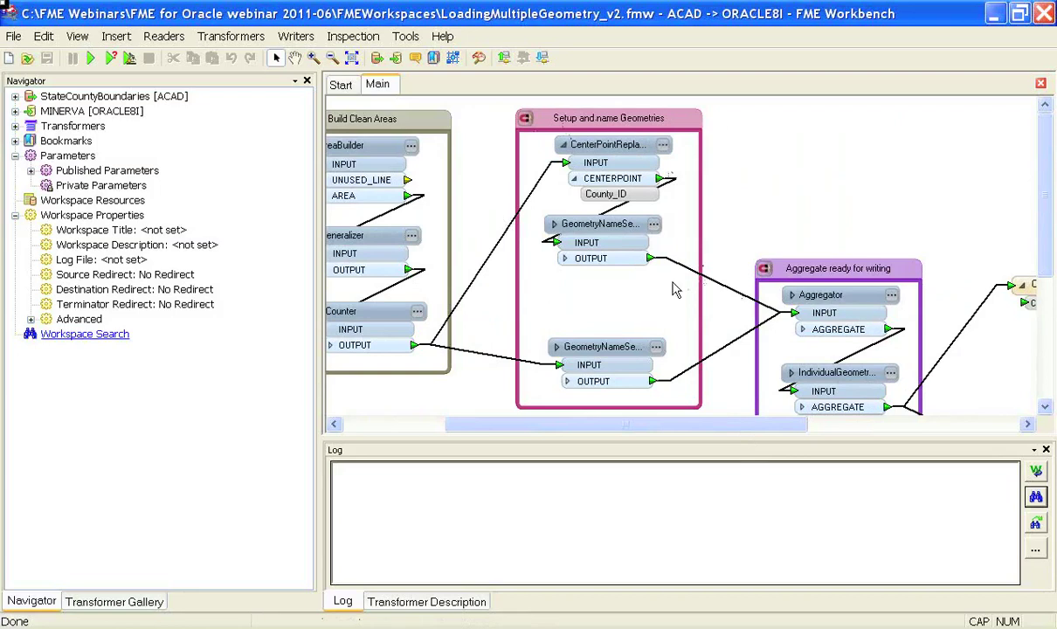
click(625, 365)
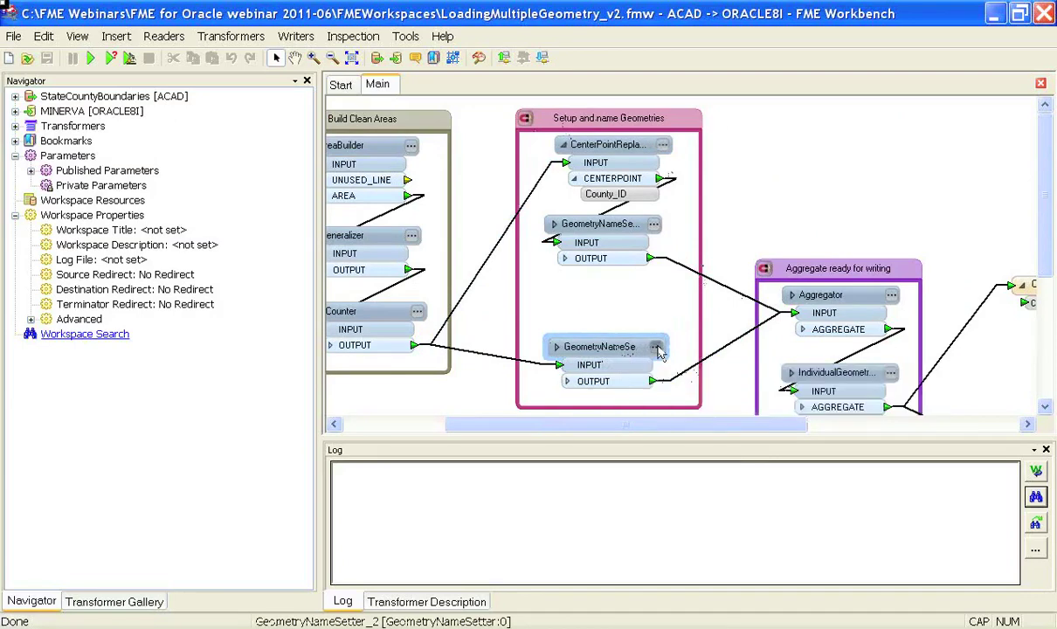
click(656, 349)
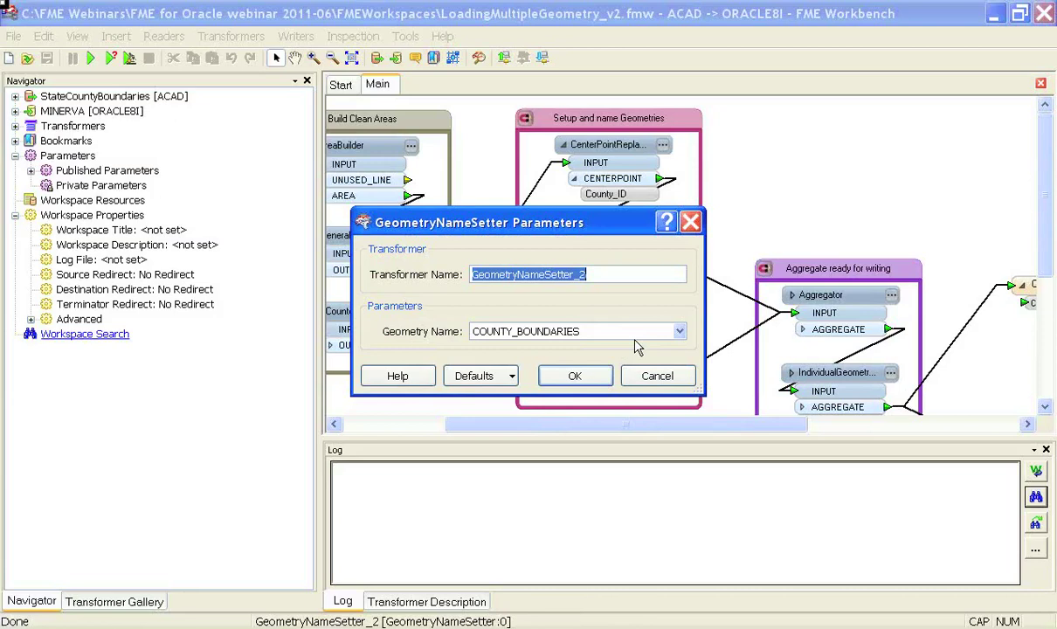
click(670, 376)
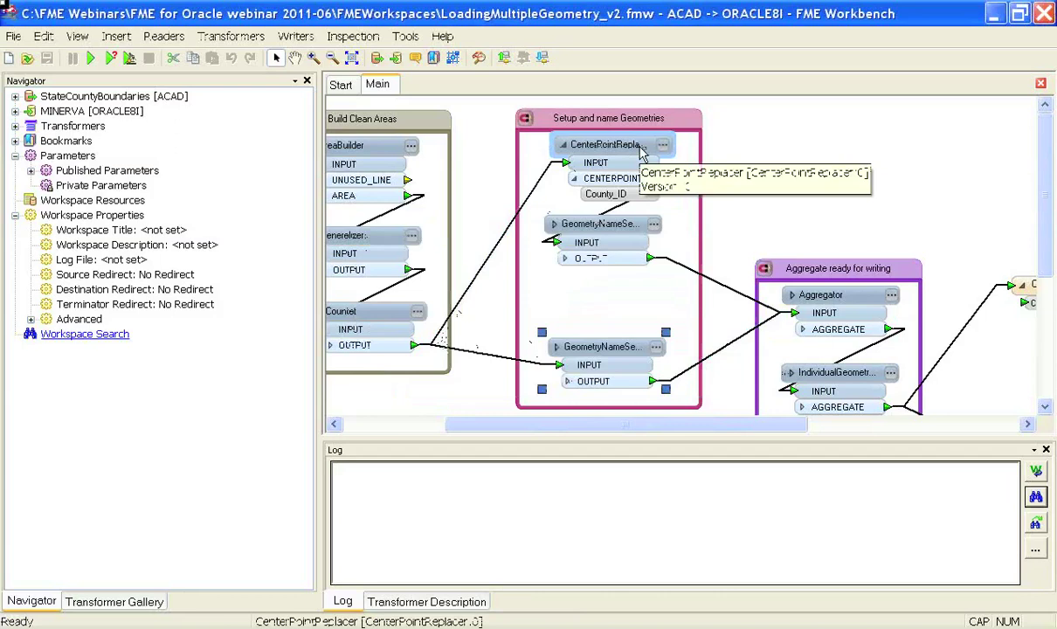
double_click(653, 224)
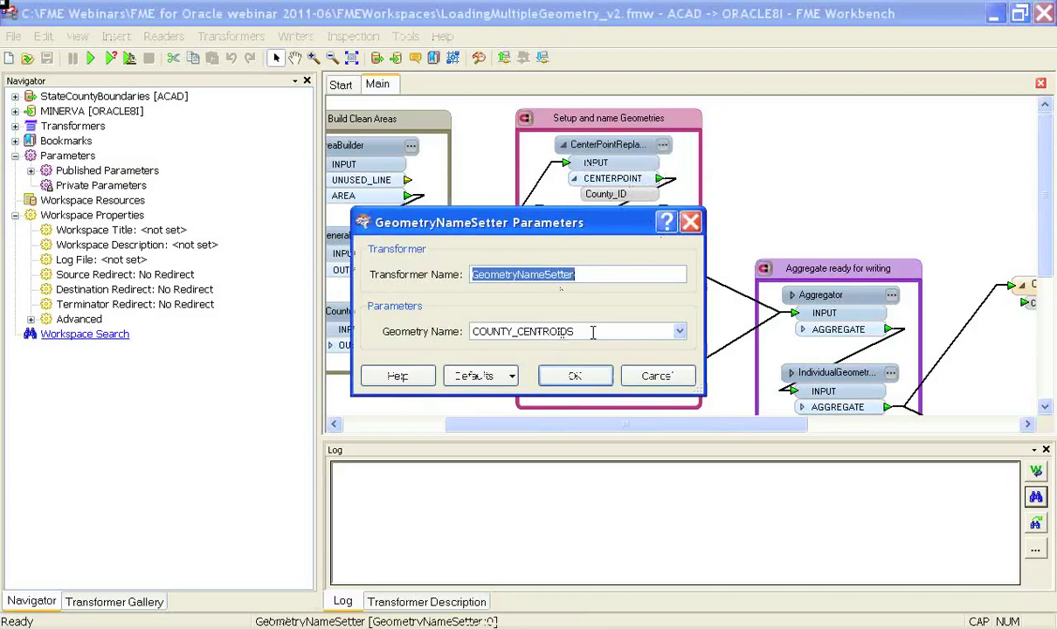
click(651, 376)
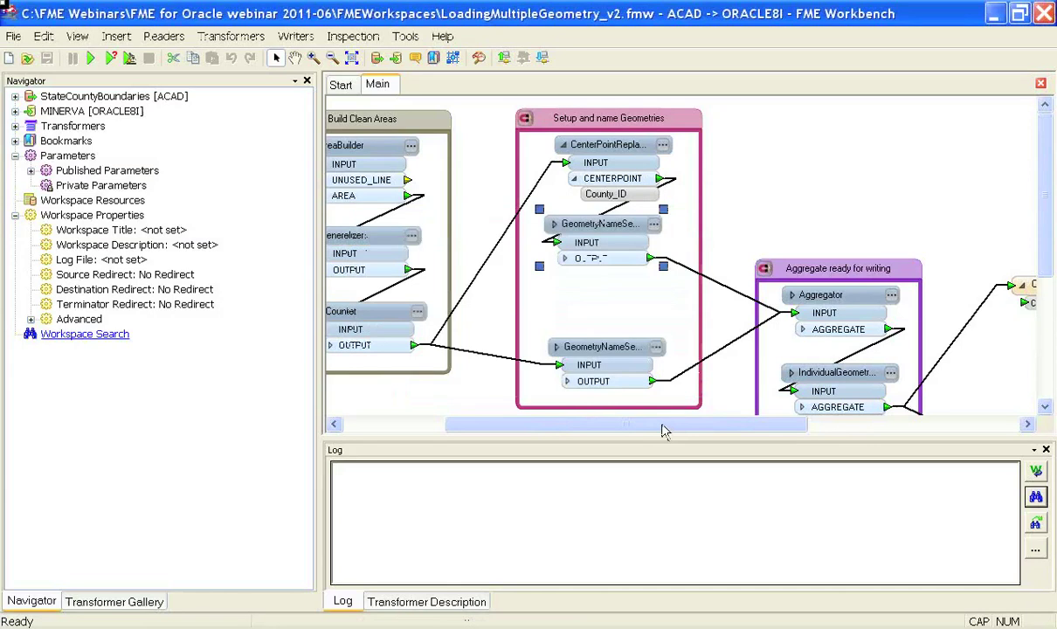
drag(663, 429, 766, 431)
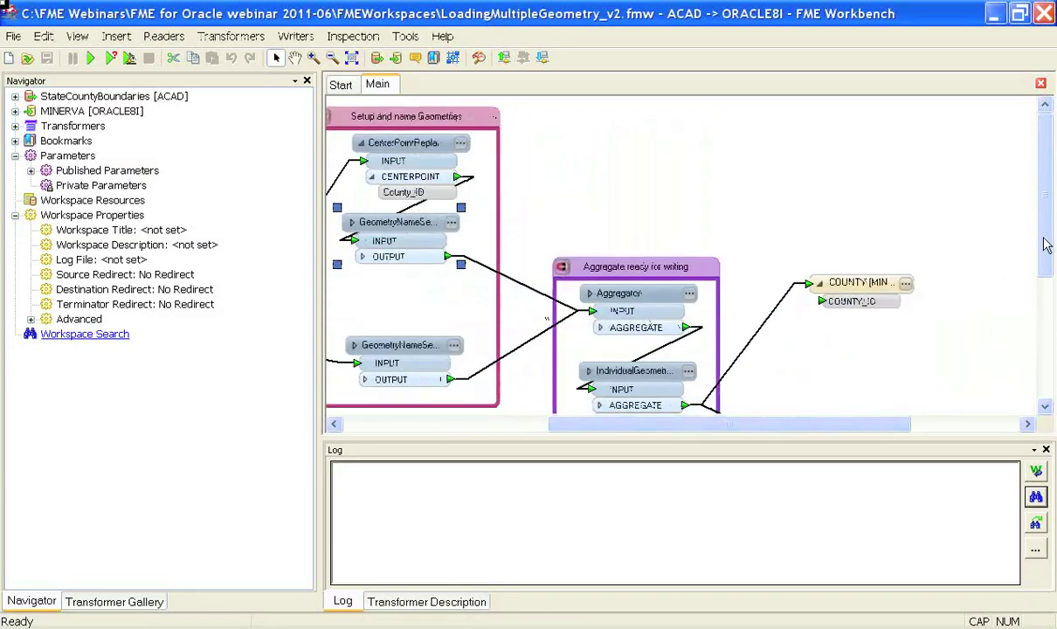
scroll(622, 210, down, 2)
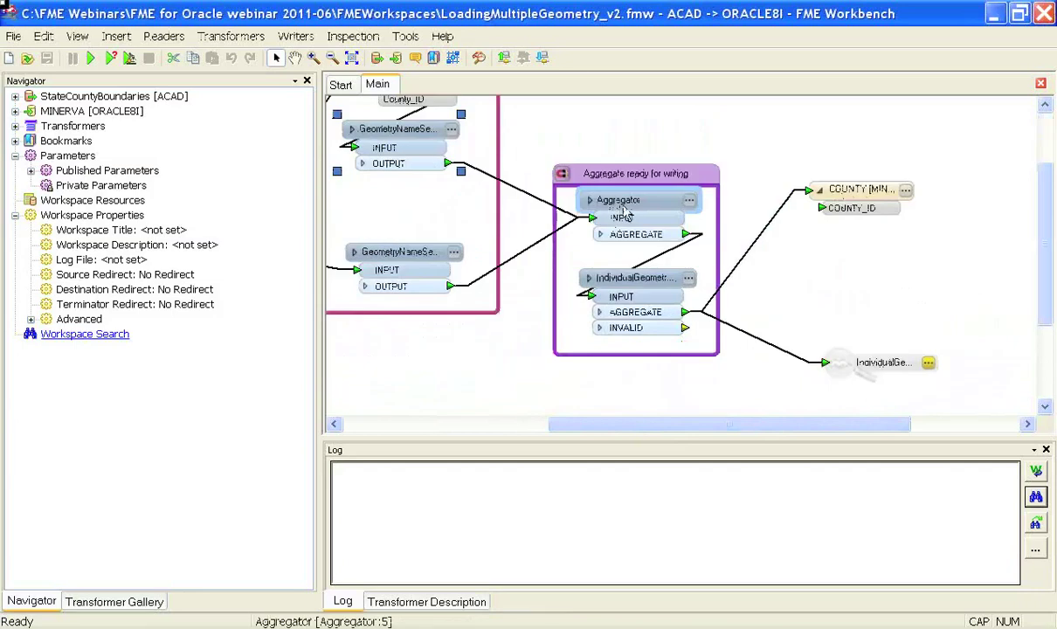
mouse_move(623, 209)
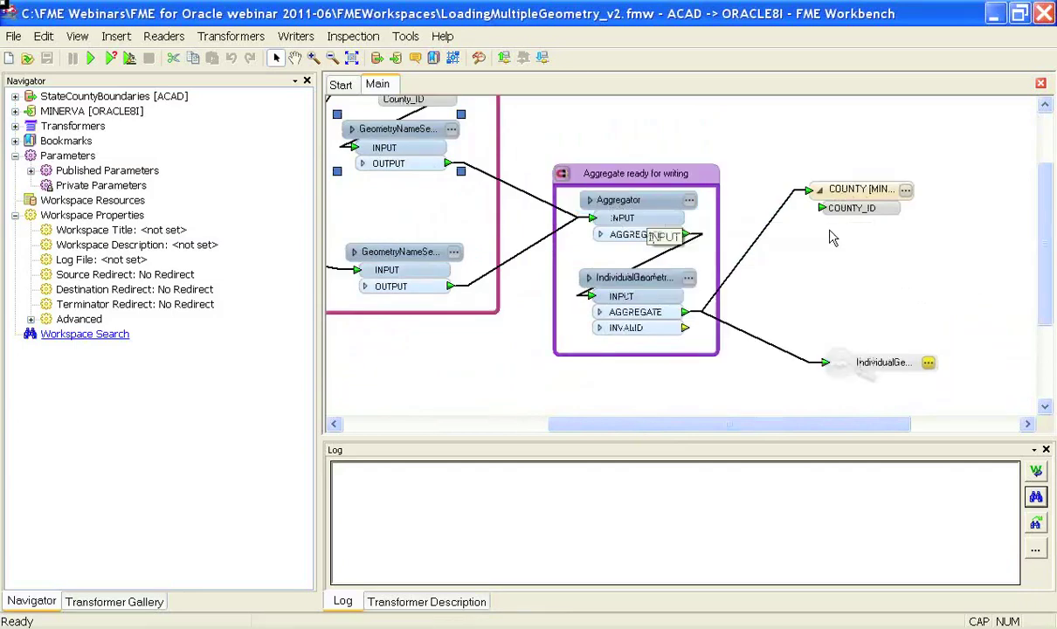
click(689, 279)
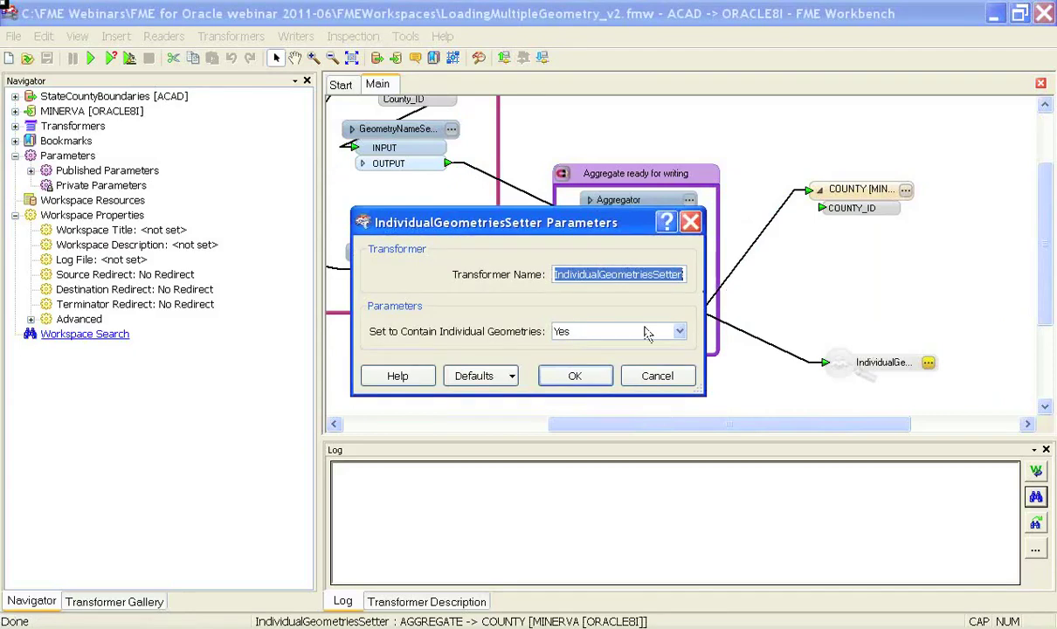
click(657, 377)
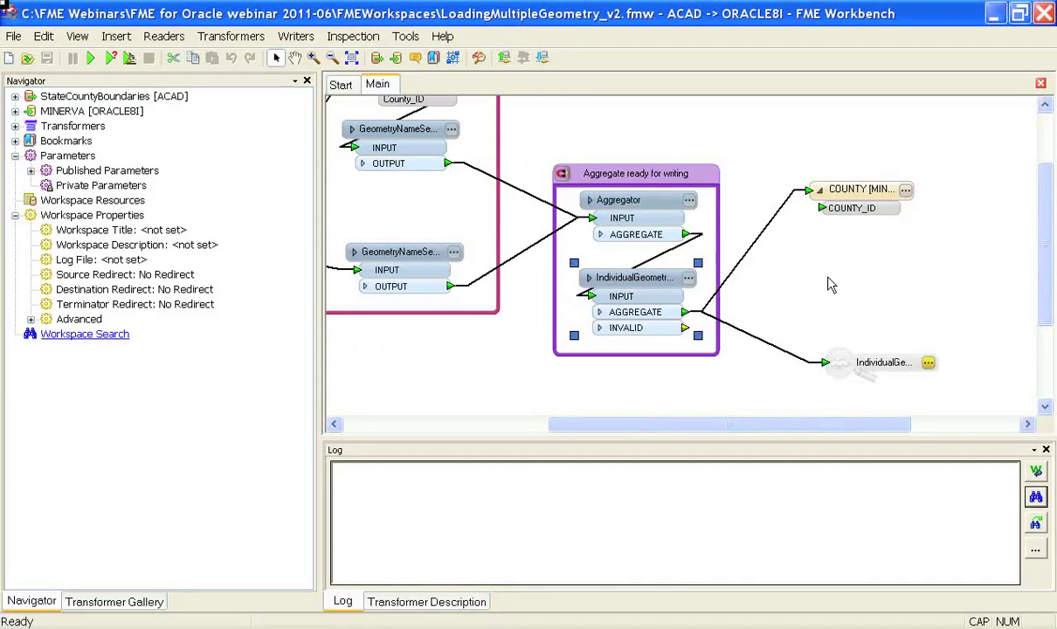
Expand the MINERVA Oracle writer, enable the aggregate Inspector transformer, and run the workspace
click(515, 188)
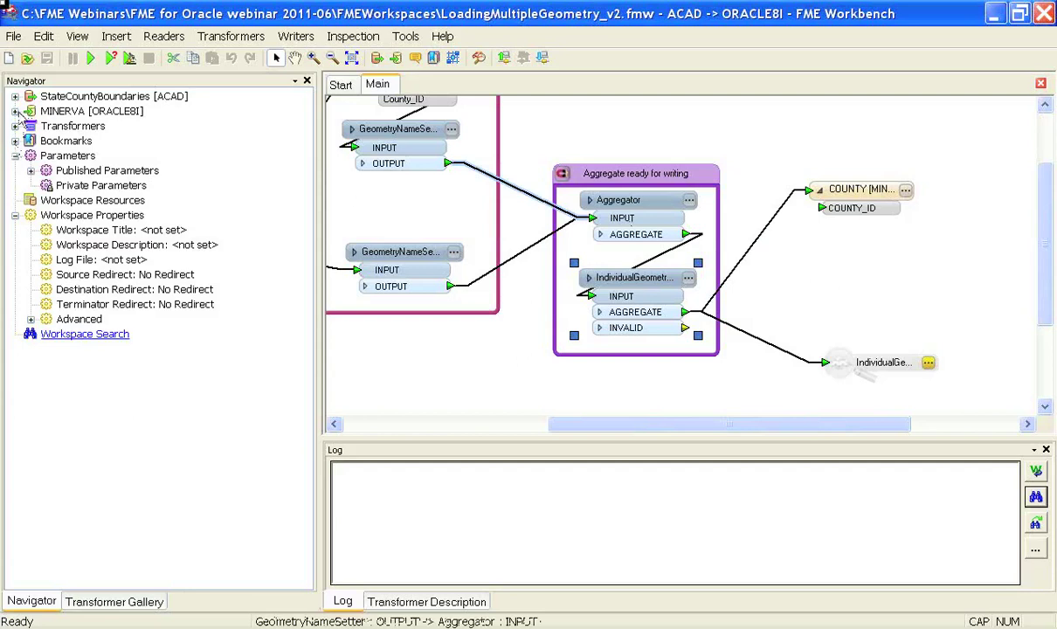
click(14, 112)
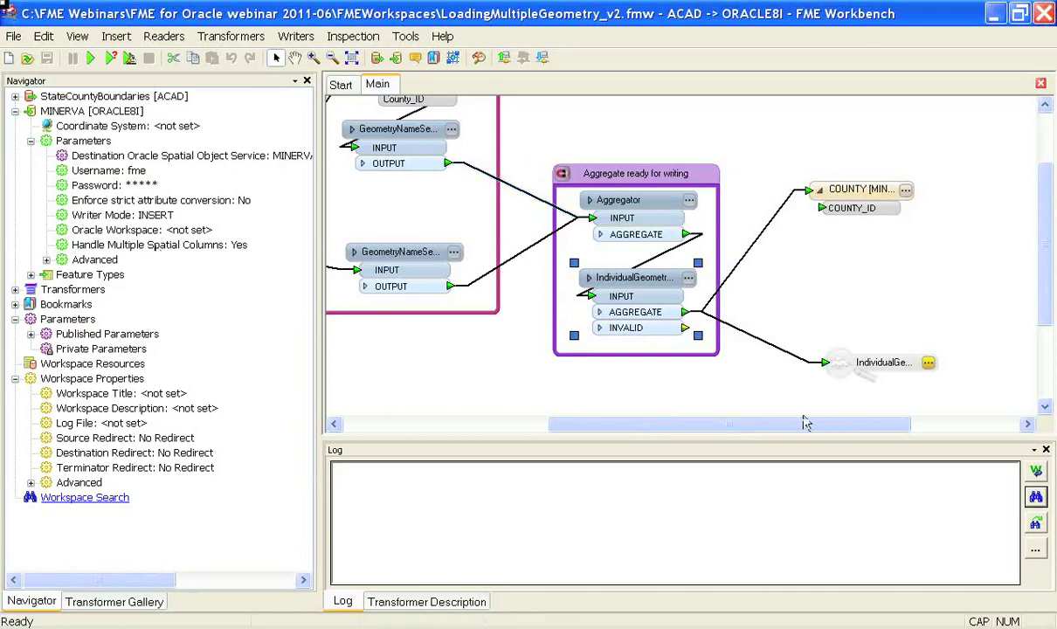
right_click(871, 368)
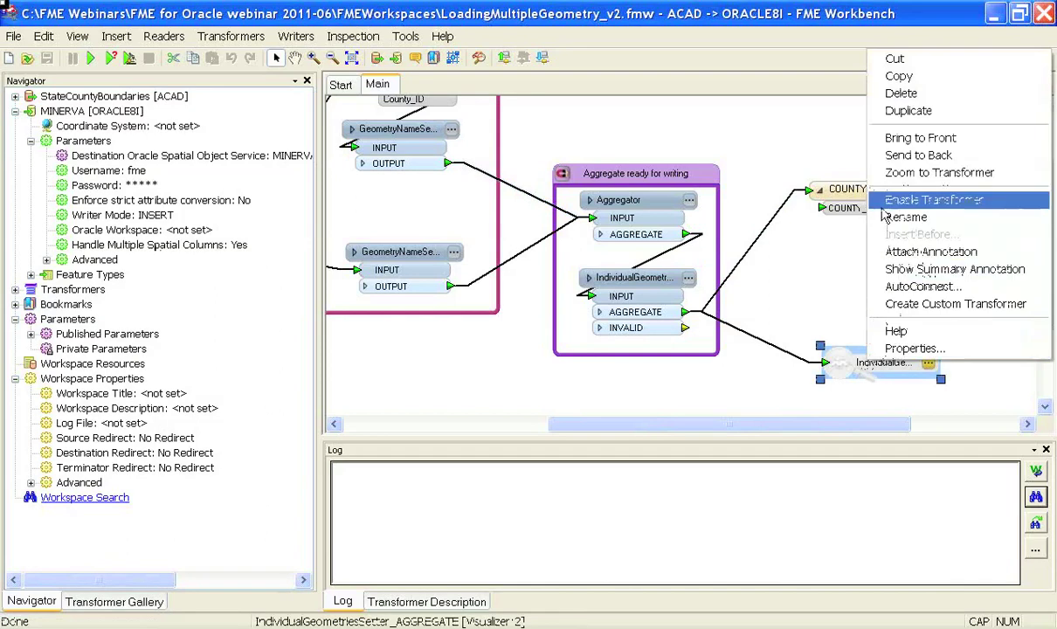
click(883, 206)
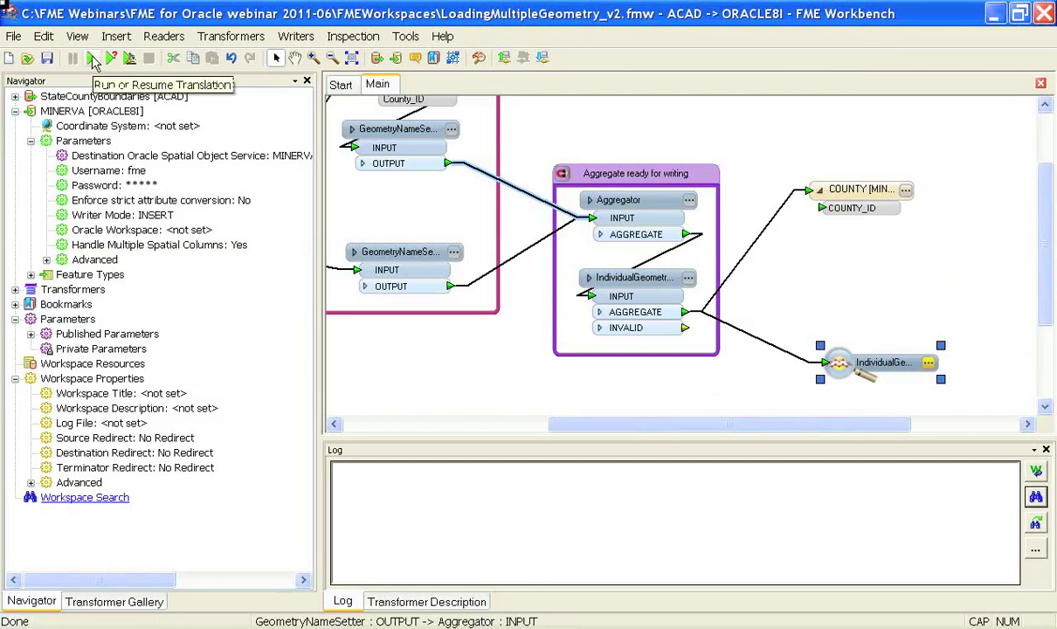
click(819, 229)
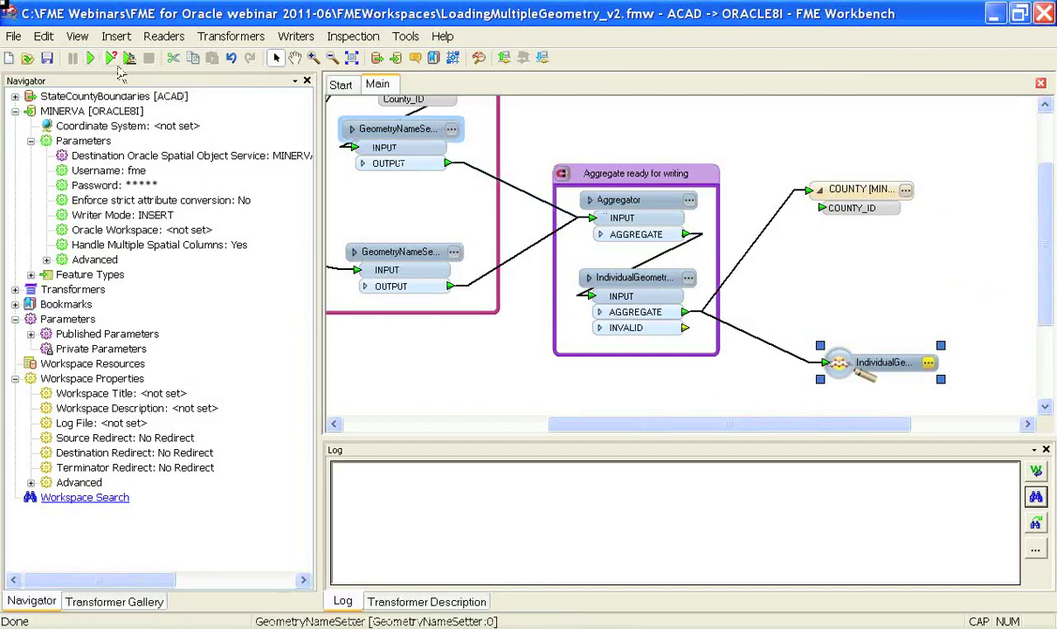
click(91, 58)
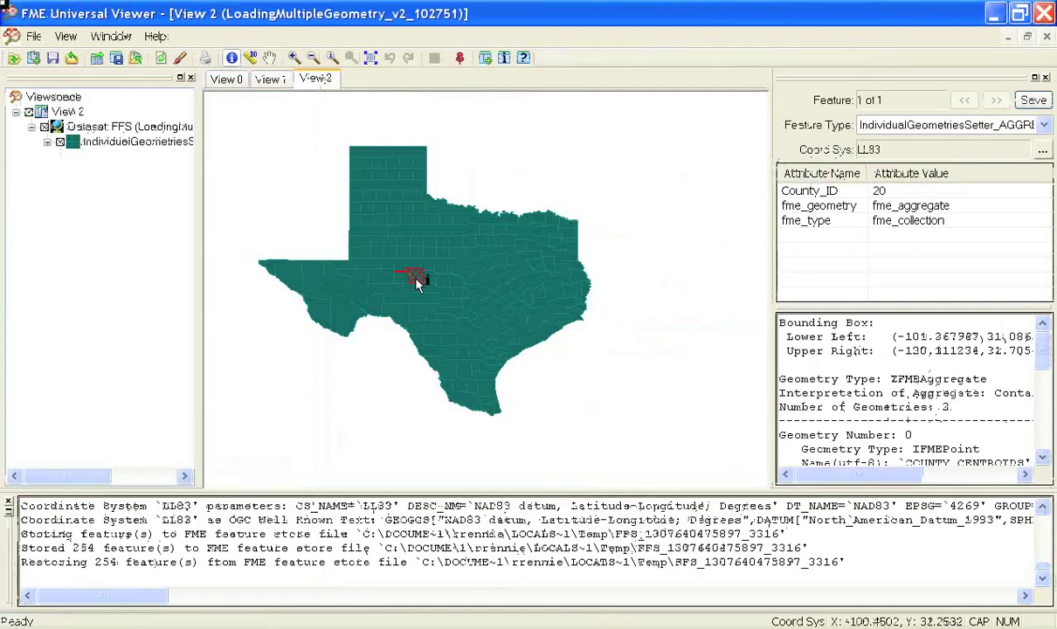
Inspect County_ID 8's COUNTY_CENTROIDS point and 40-coordinate COUNTY_BOUNDARIES polygon
drag(772, 256, 646, 241)
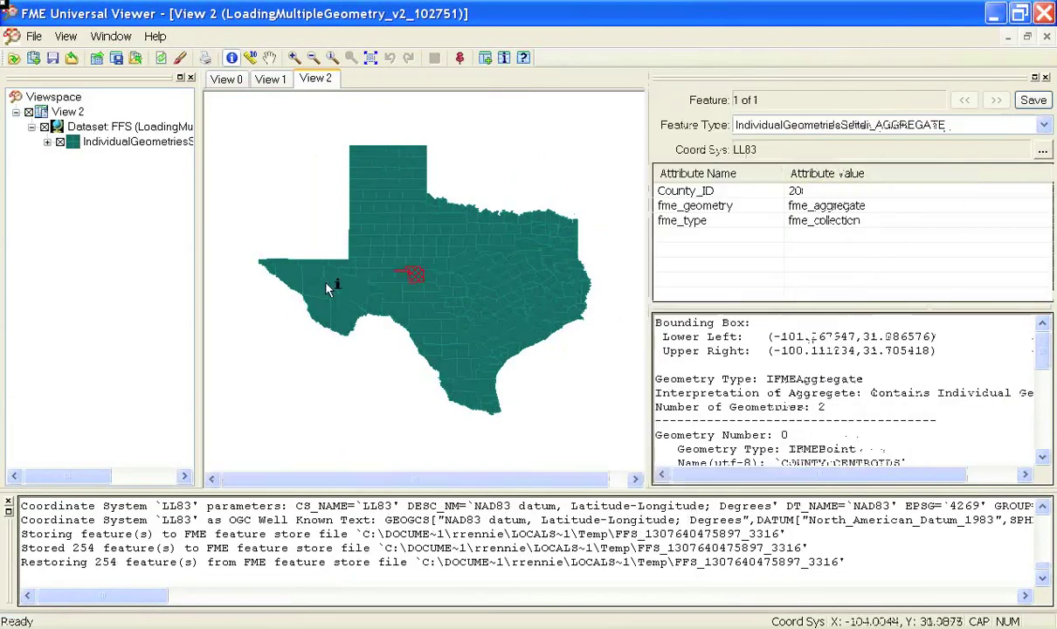
click(327, 287)
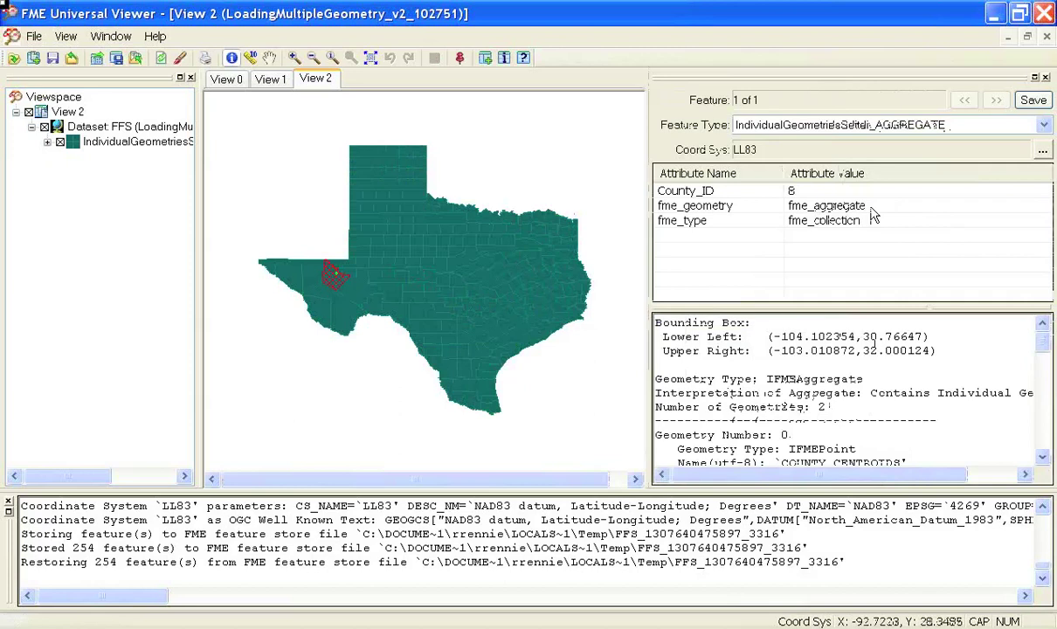
drag(1048, 349, 1048, 355)
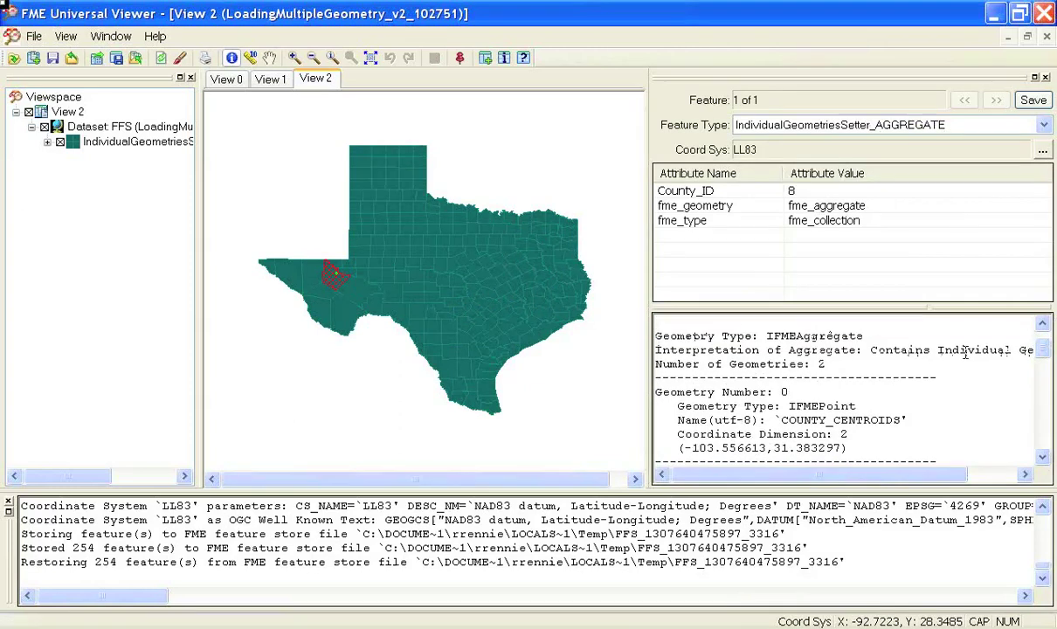
drag(1043, 350, 1043, 358)
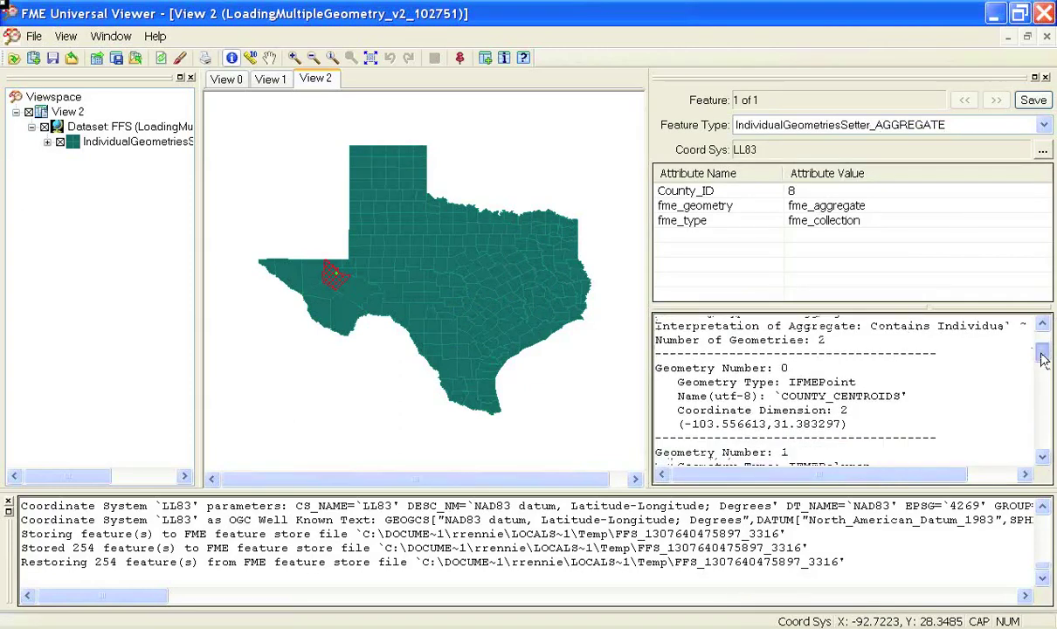
scroll(863, 340, down, 1)
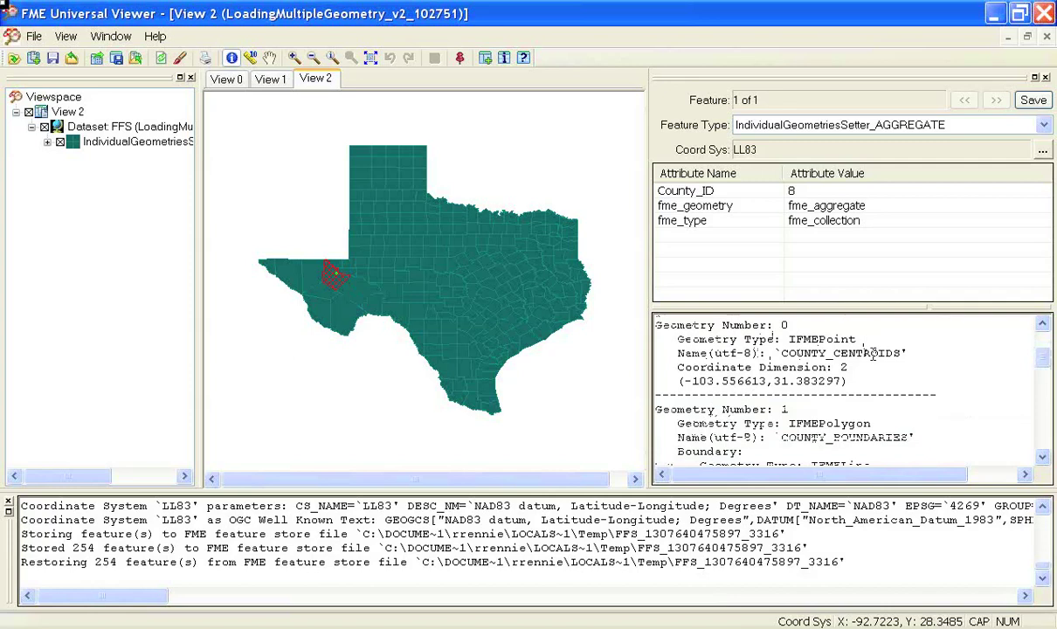
drag(1041, 358, 1043, 371)
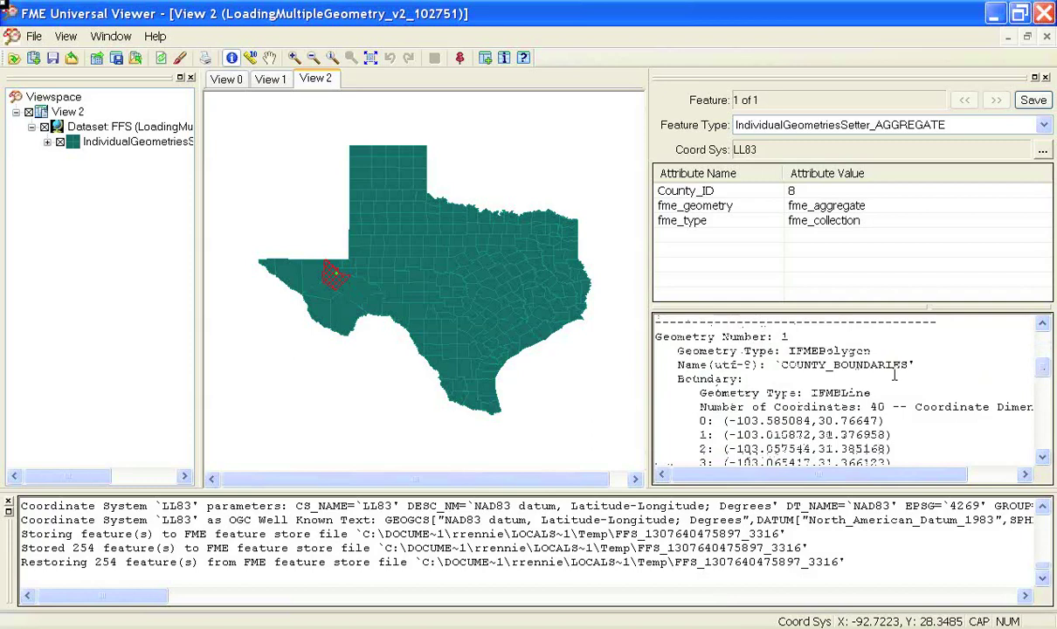
mouse_move(1049, 366)
mouse_down()
mouse_move(1047, 418)
mouse_move(1037, 371)
mouse_up()
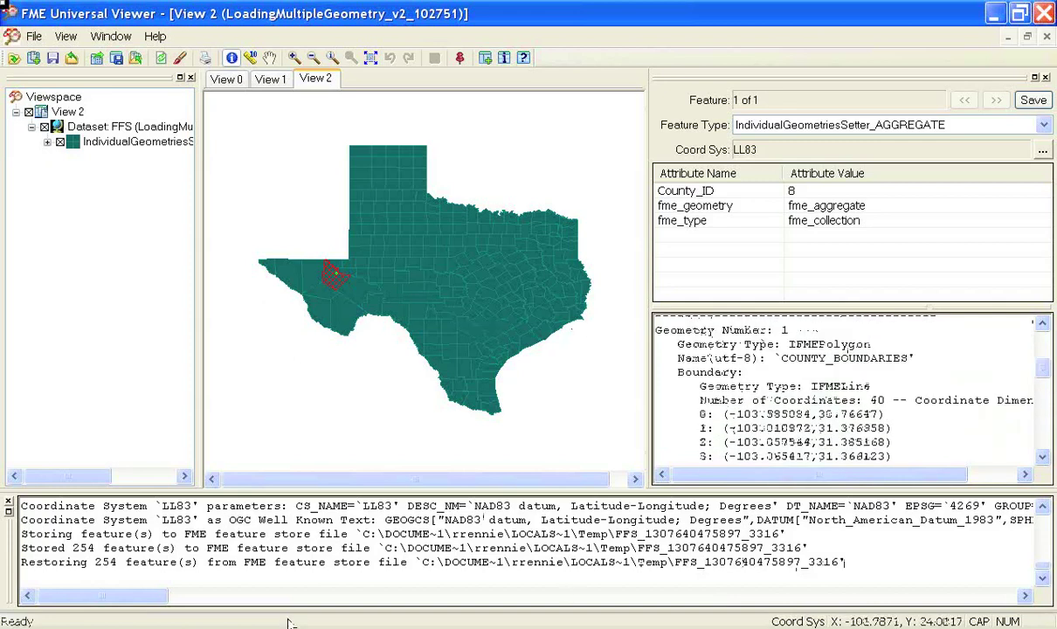
Launch FME Workbench and add a reader with the Oracle Spatial Object format
key(super)
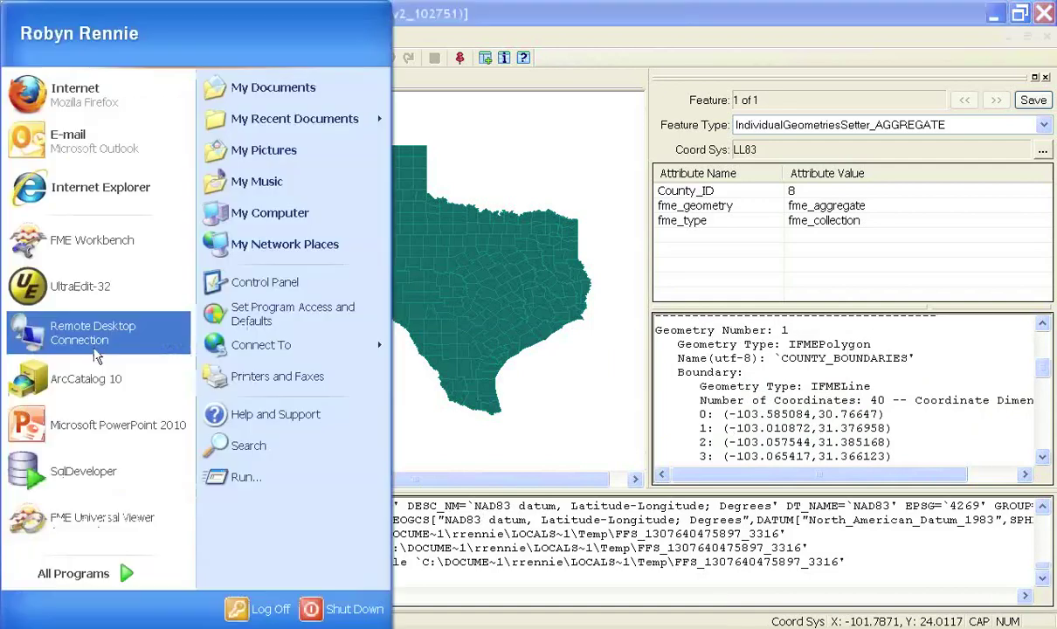
key(Escape)
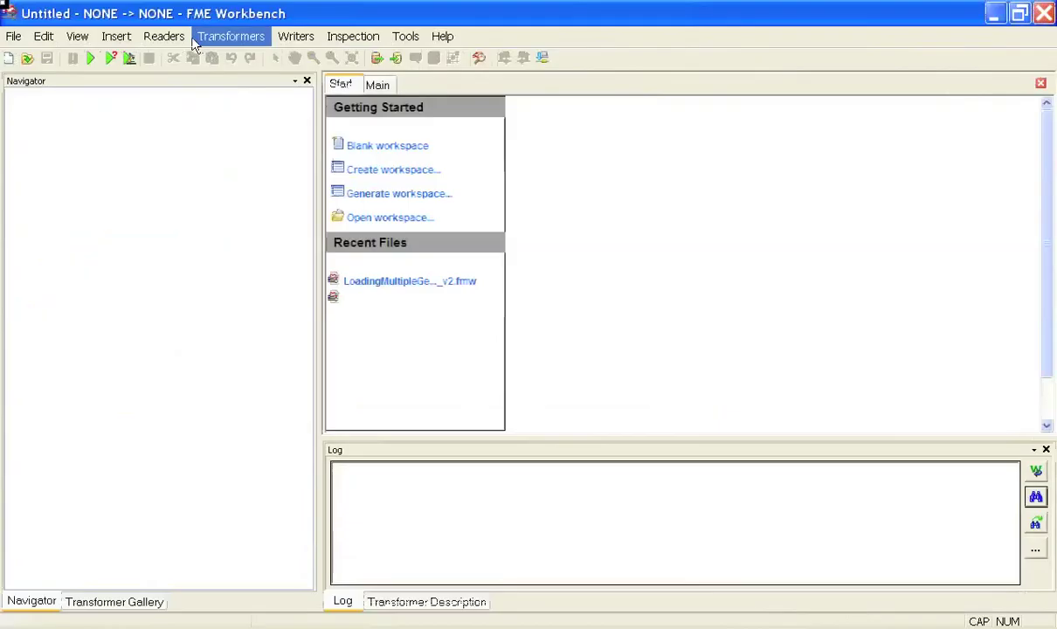
click(170, 36)
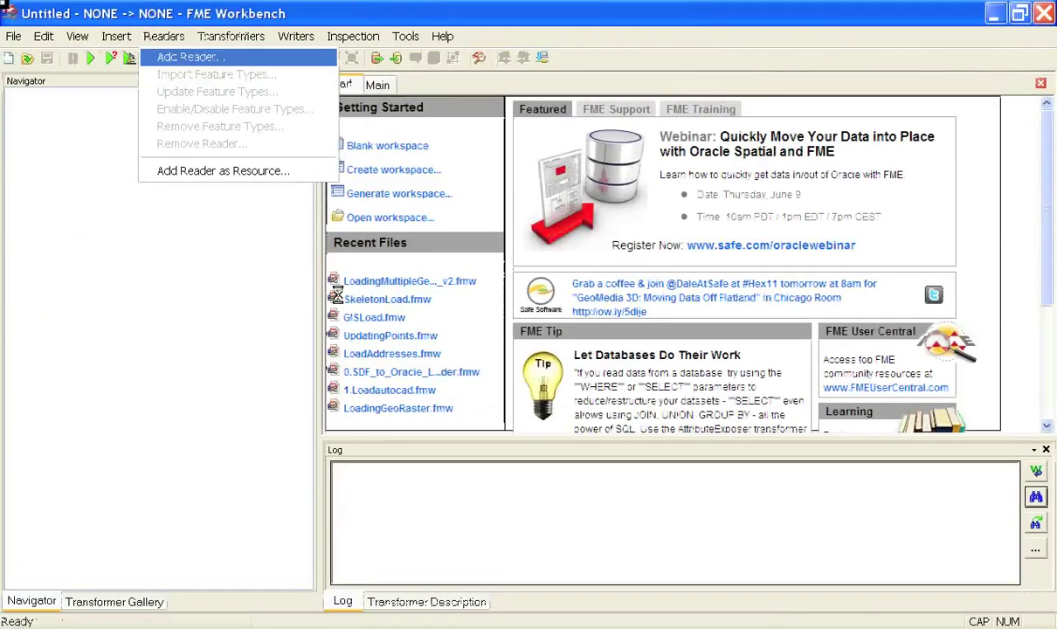
key(Return)
text(GEO)
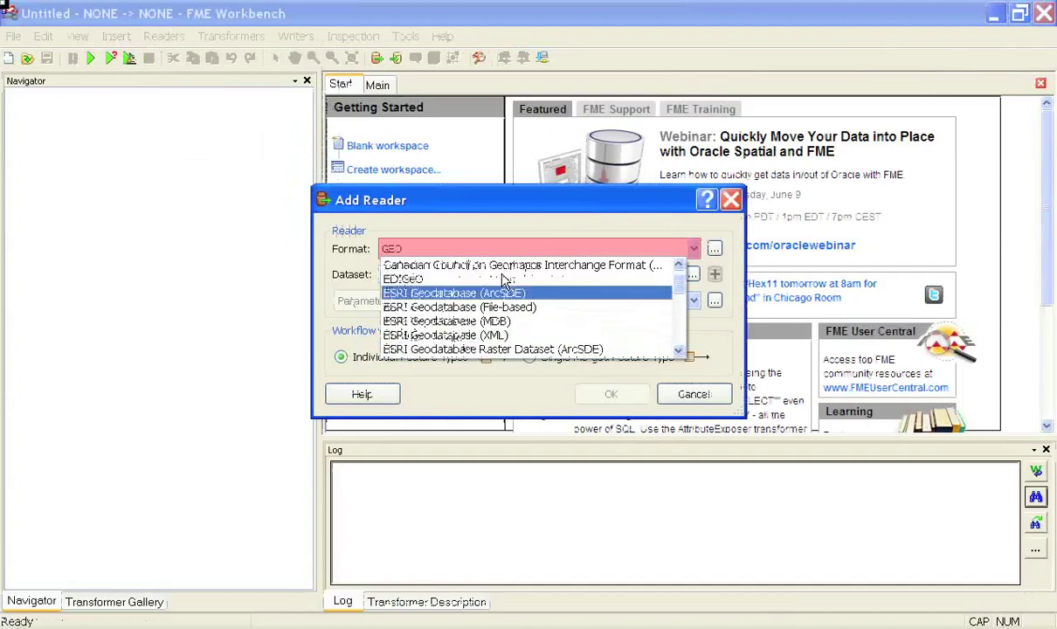
key(BackSpace)
key(BackSpace)
key(BackSpace)
text(ORACL)
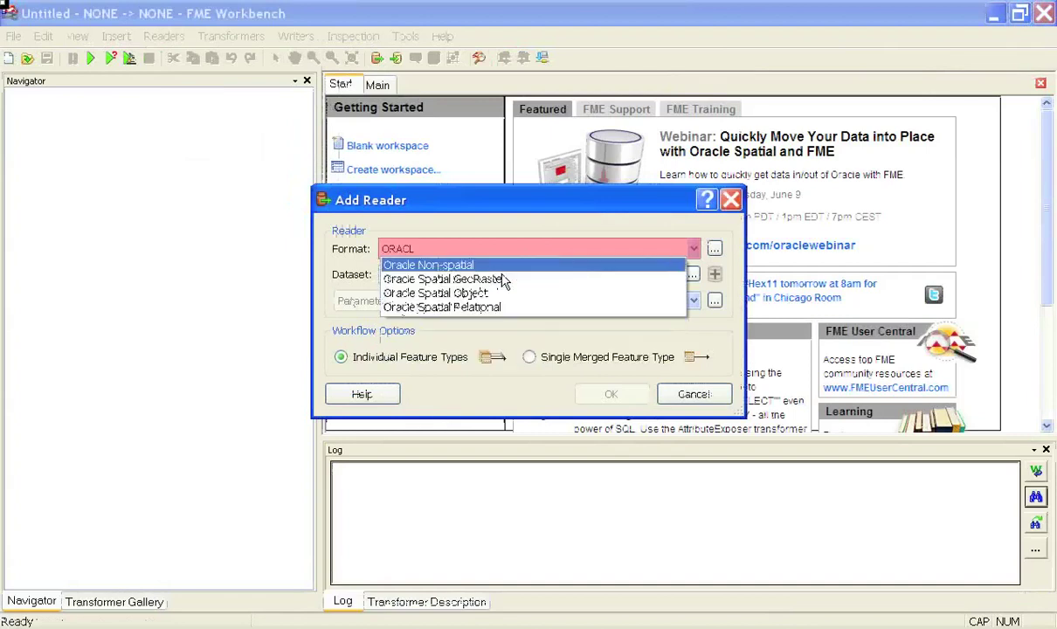
click(454, 293)
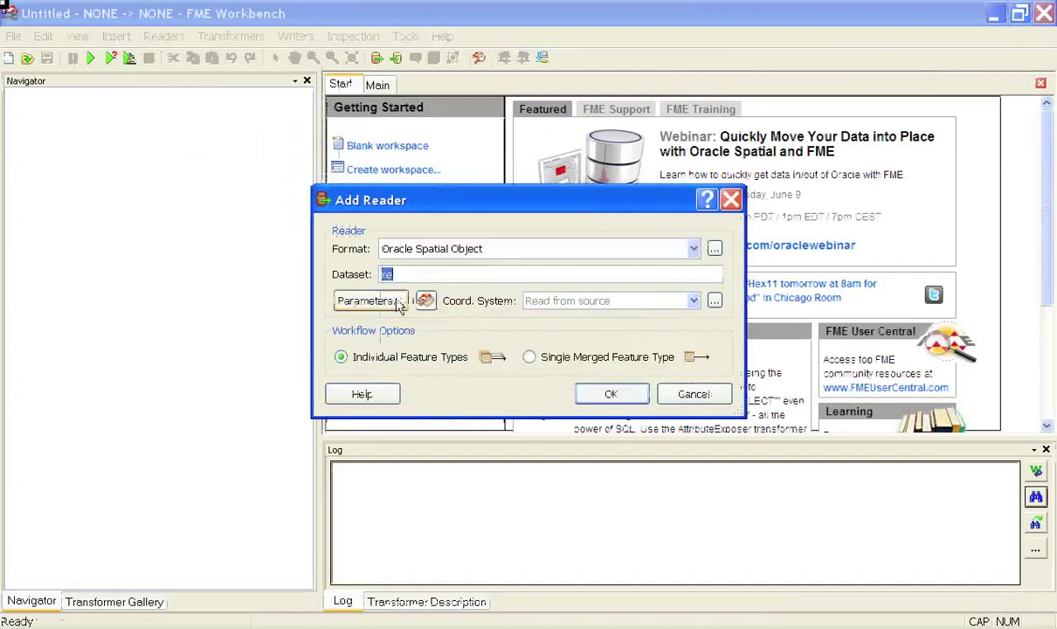
Choose FME.COUNTY as the table to read and add the xe reader
click(371, 301)
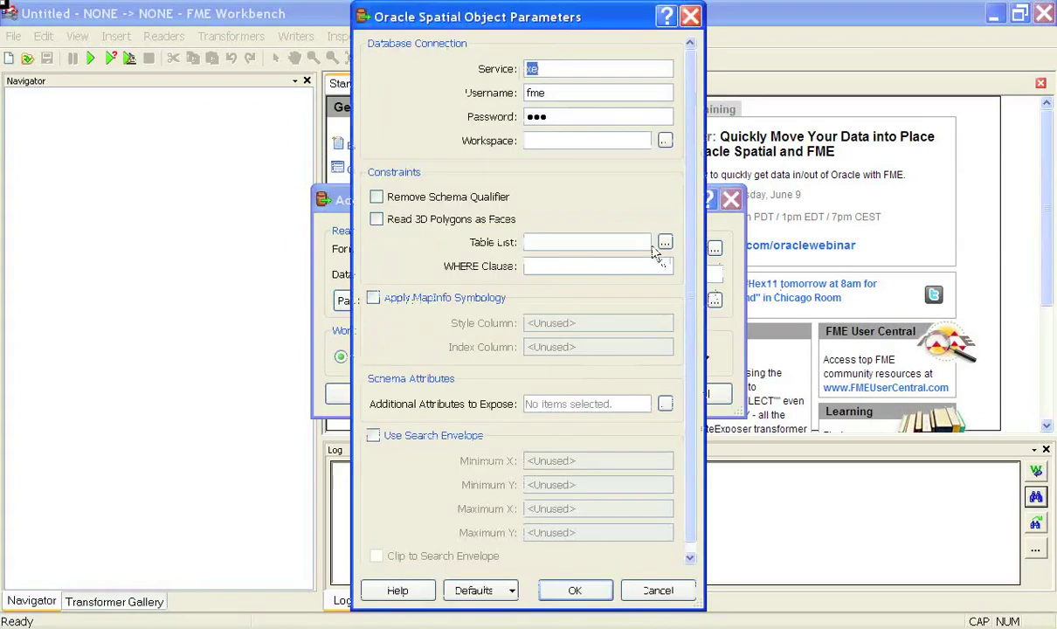
click(664, 243)
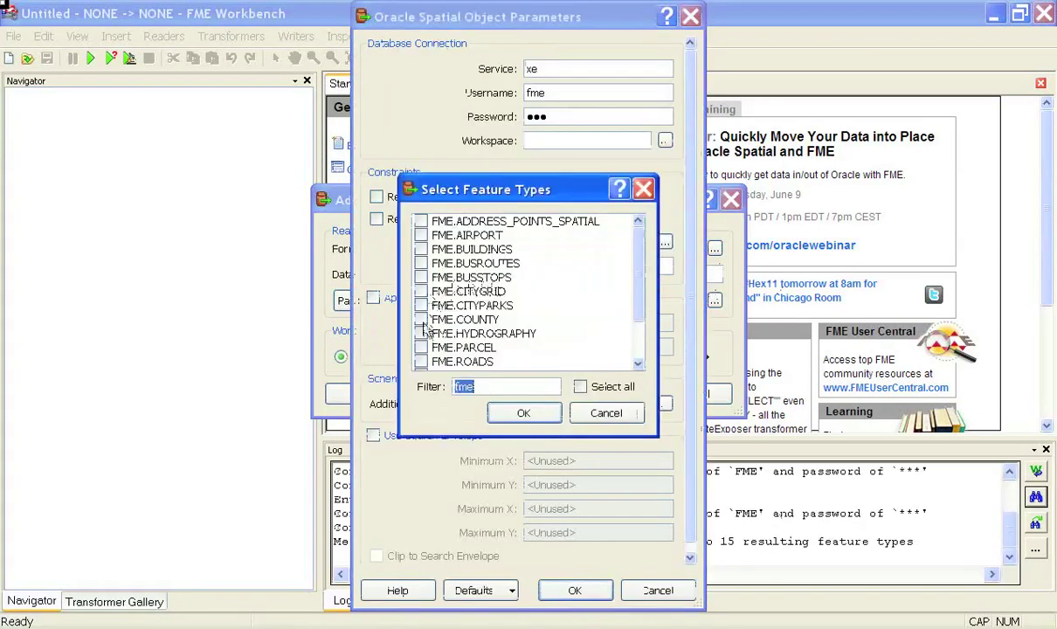
click(422, 321)
click(511, 415)
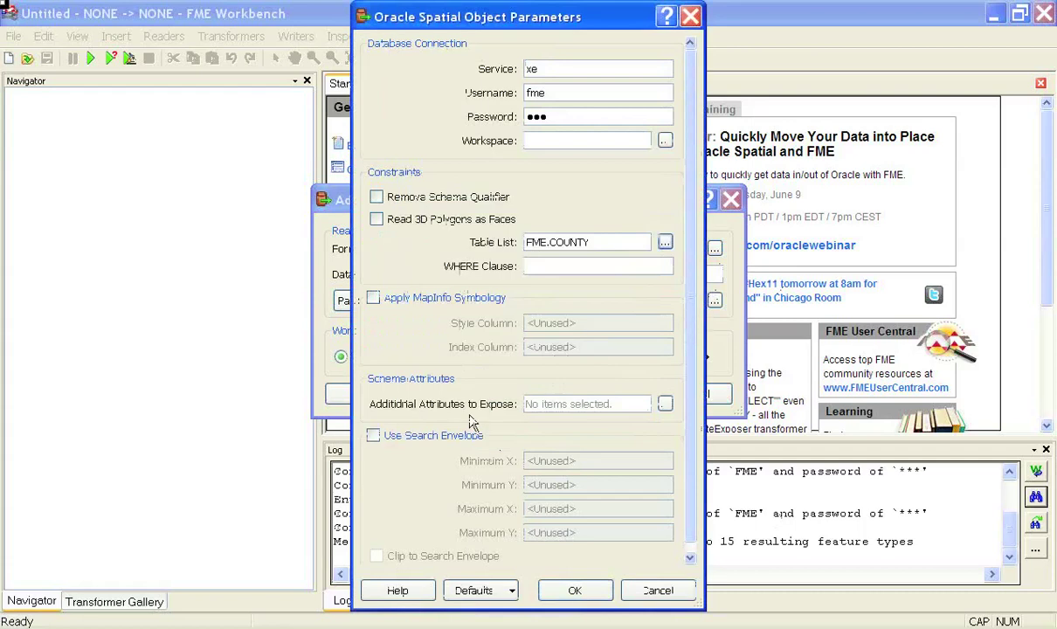
click(575, 591)
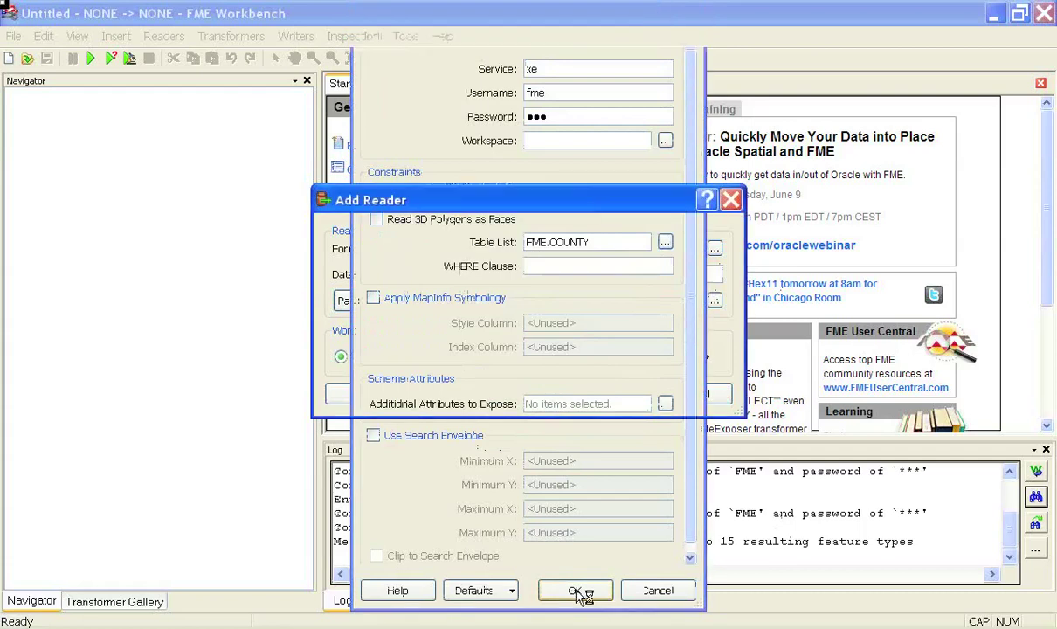
click(620, 393)
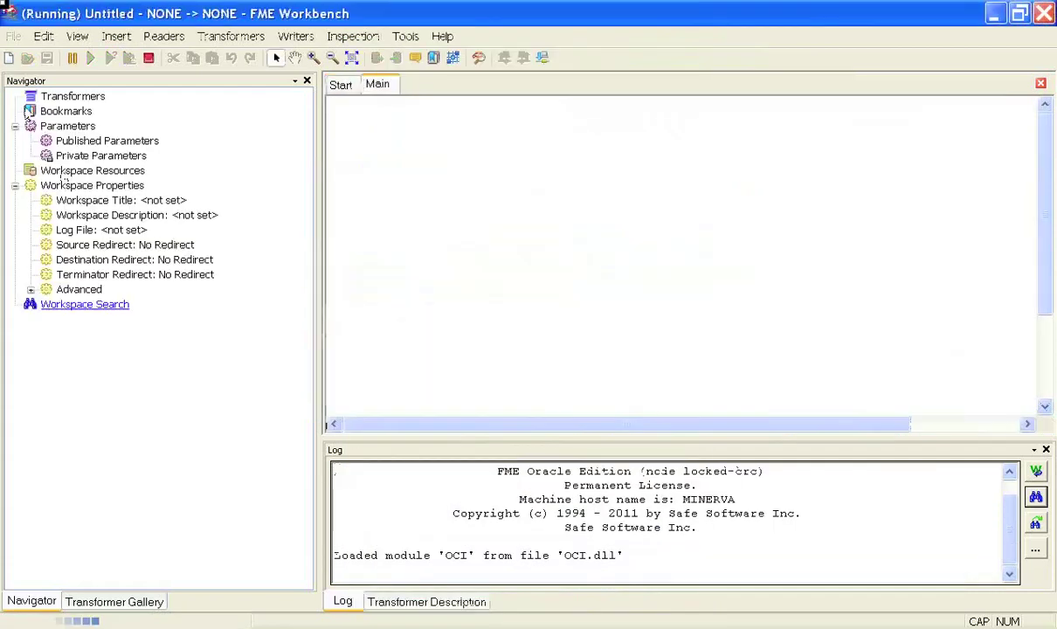
click(15, 97)
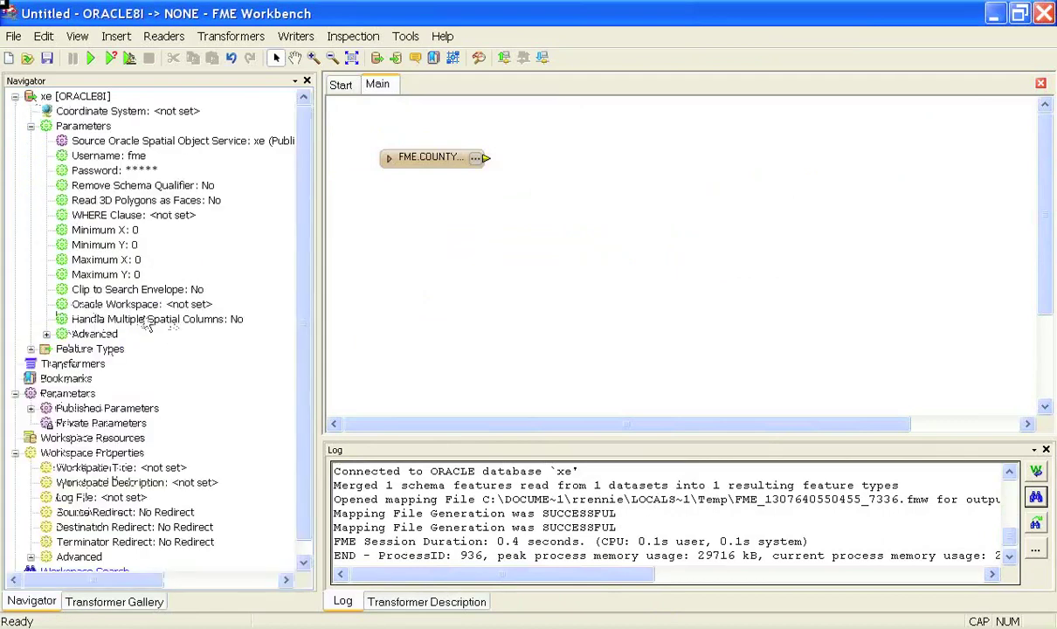
Set the reader's Handle Multiple Spatial Columns parameter to Yes
right_click(262, 318)
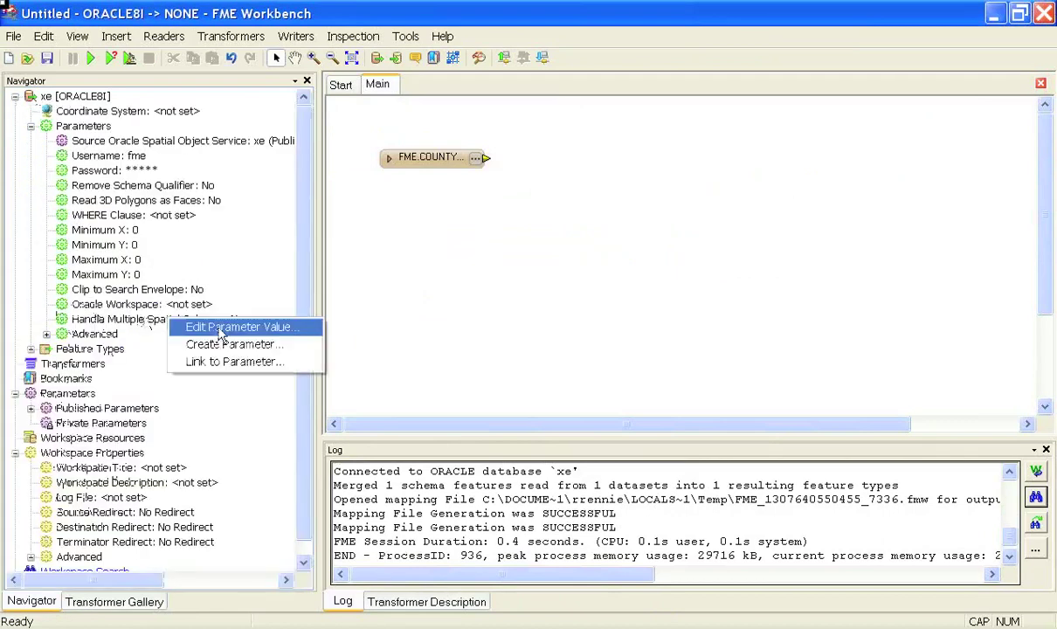
click(343, 327)
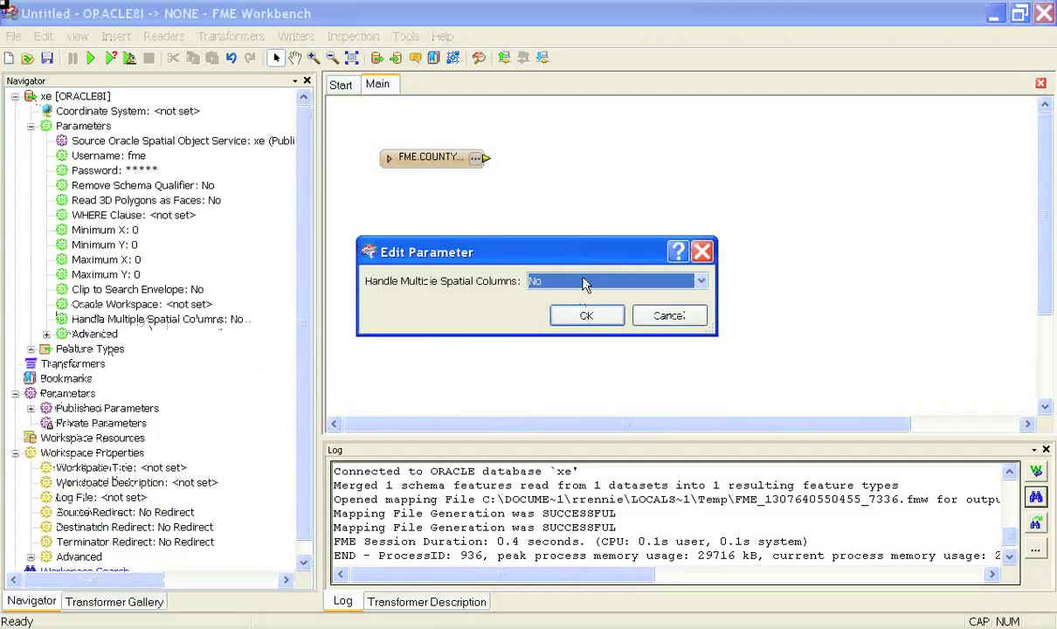
click(585, 285)
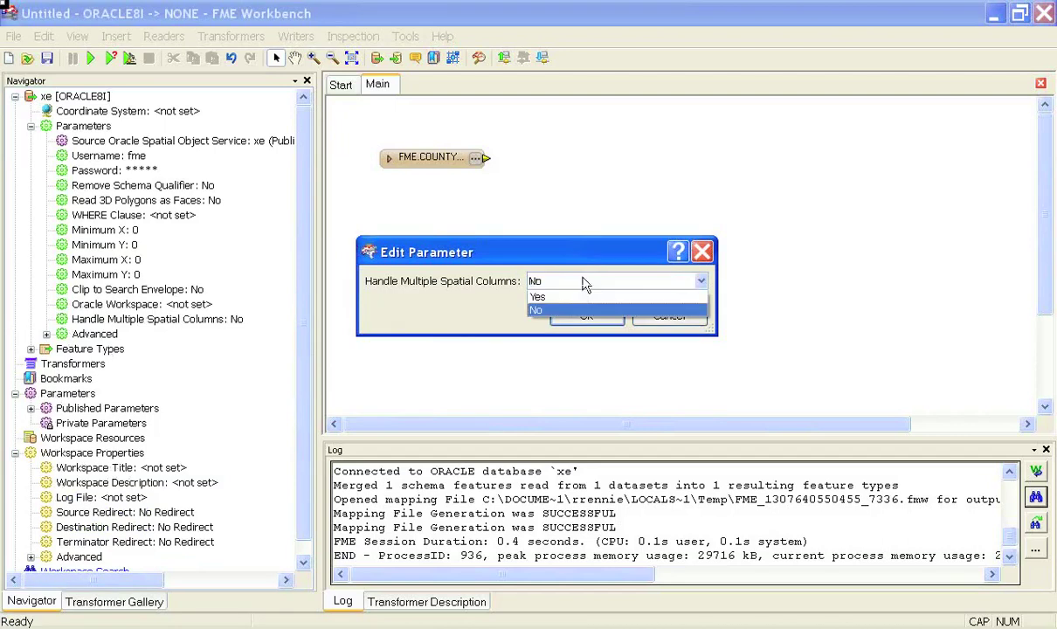
click(584, 297)
click(584, 317)
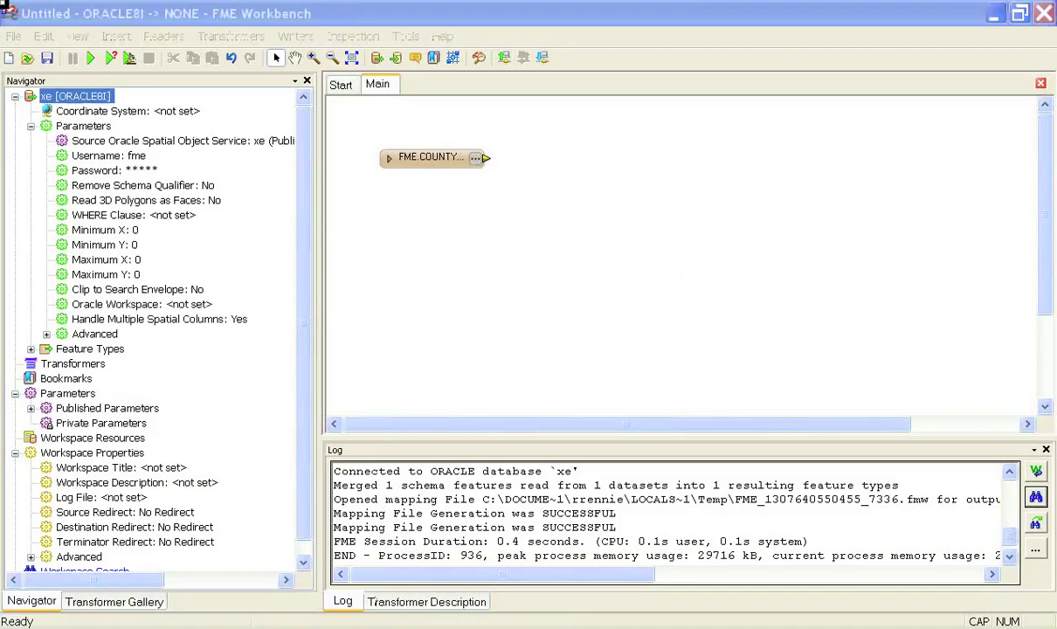
Close FME Workbench, discarding the unsaved workspace changes
click(938, 41)
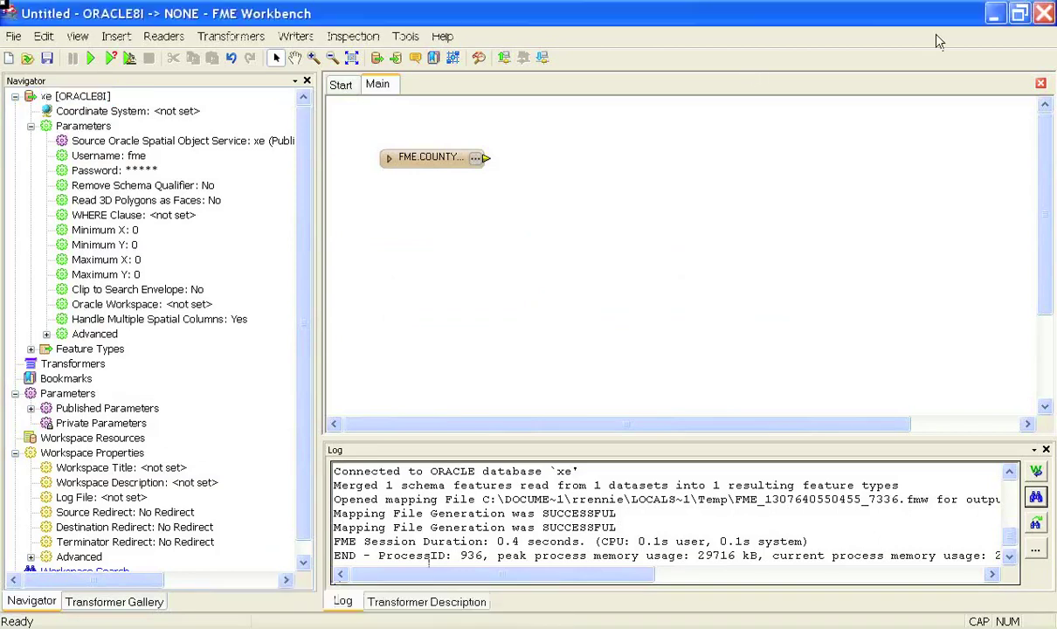
click(1043, 13)
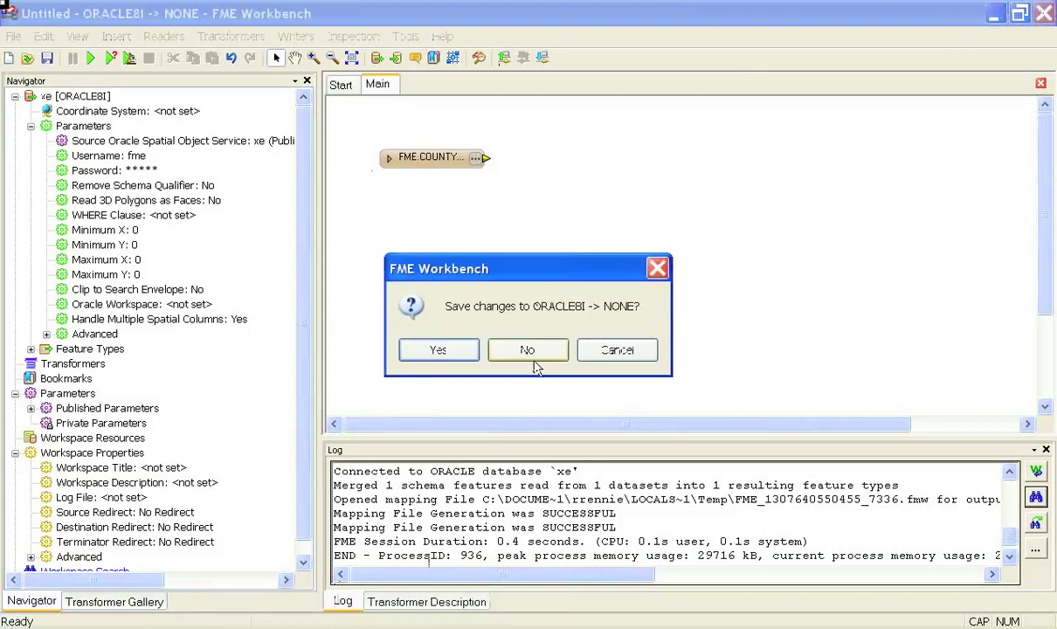
click(530, 353)
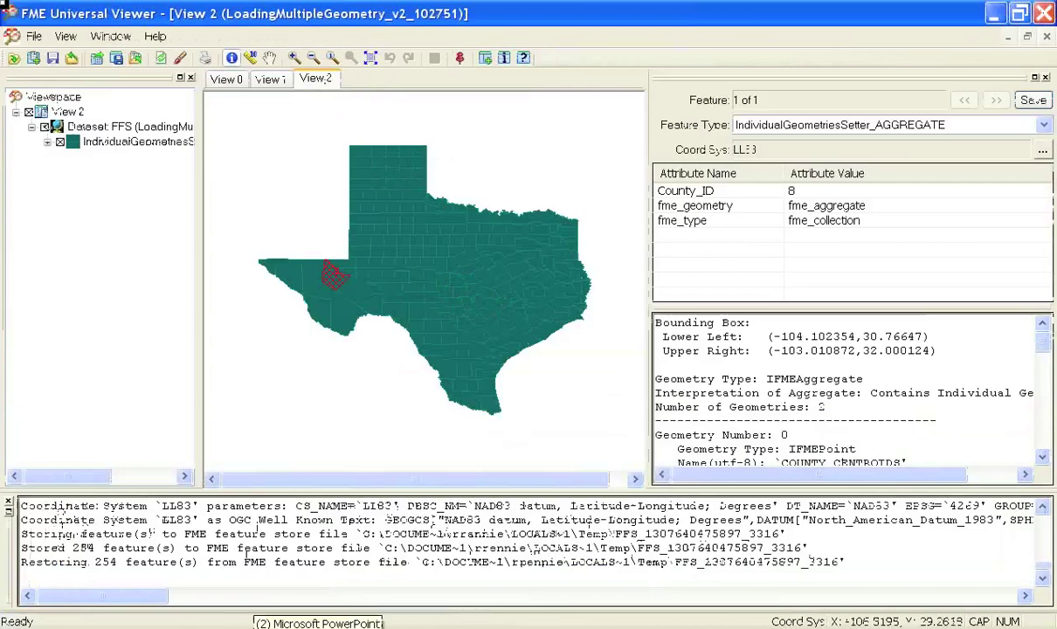
Return to the PowerPoint Slide Show and advance to the 'Schema Transformation - How is this accomplished?' slide
click(262, 624)
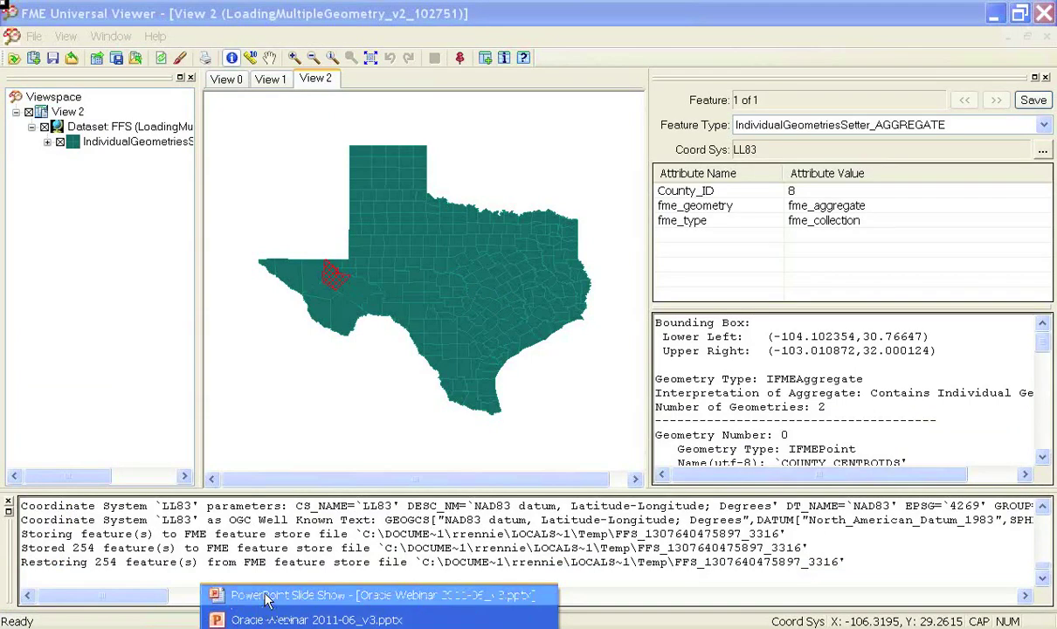
click(267, 598)
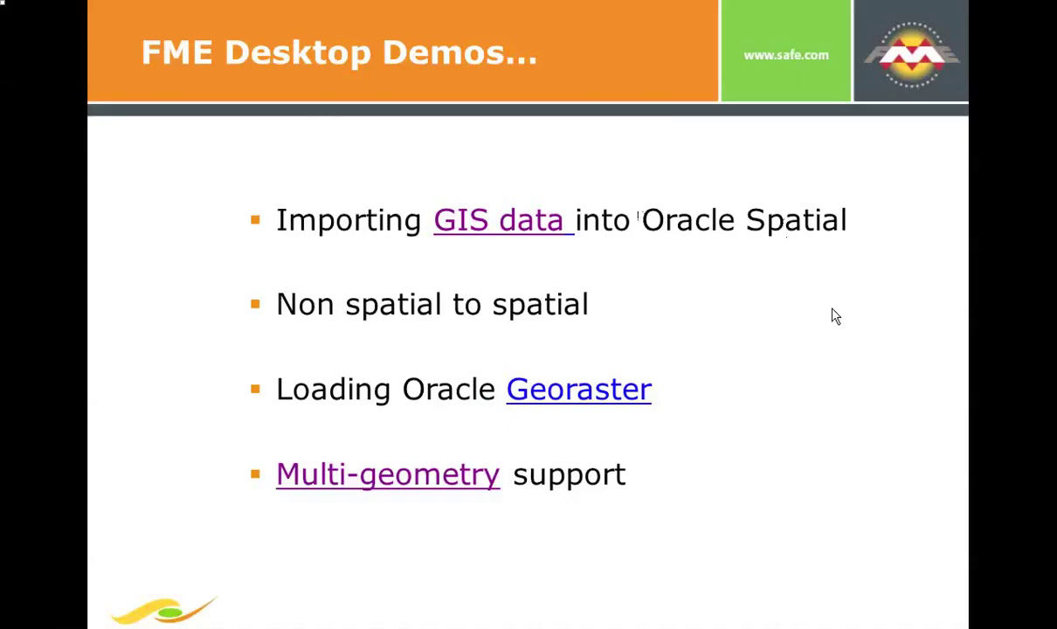
click(685, 306)
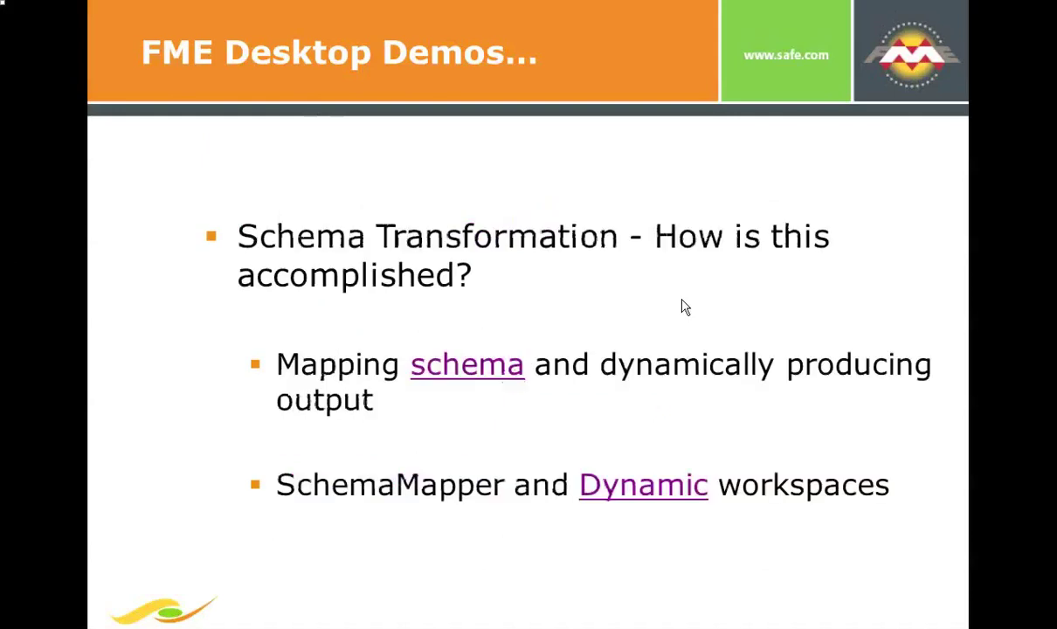
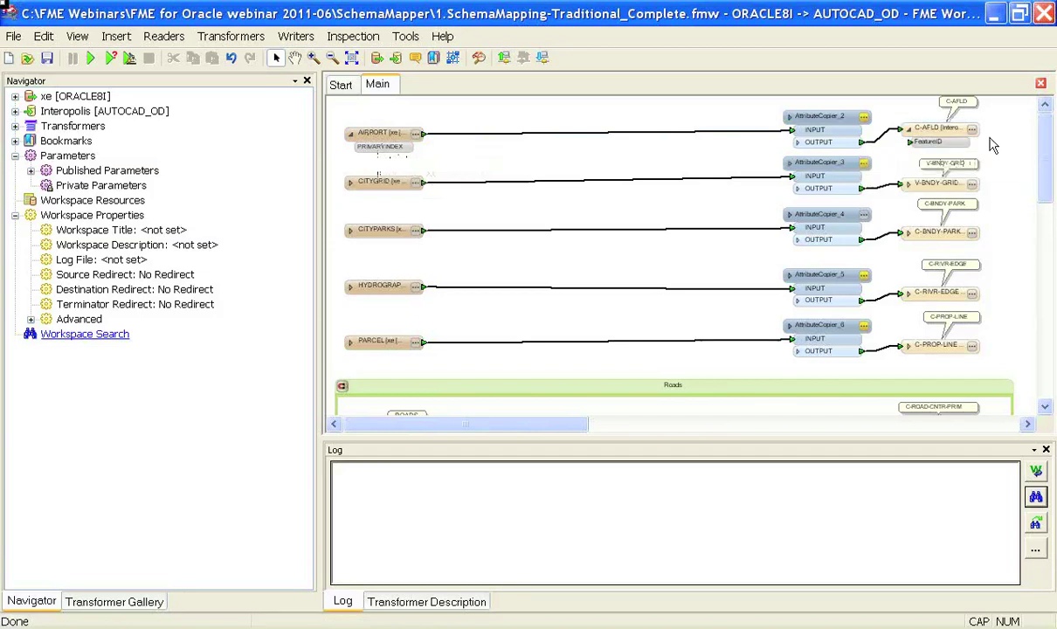
Review the attribute renaming in AttributeCopier_2 and AttributeCopier_5, closing both unchanged
click(959, 137)
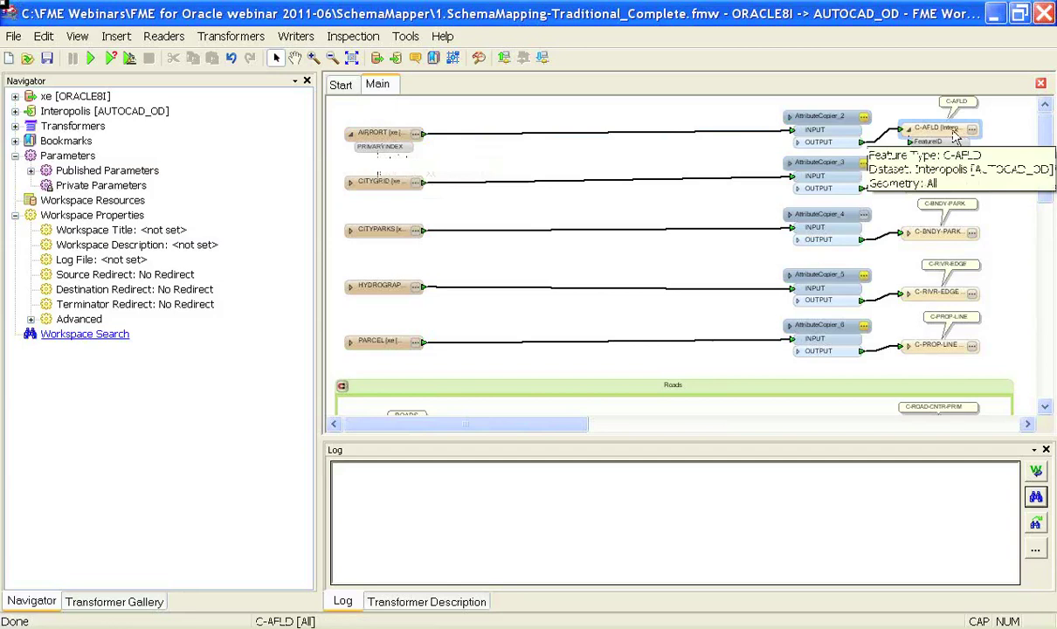
click(866, 122)
click(865, 122)
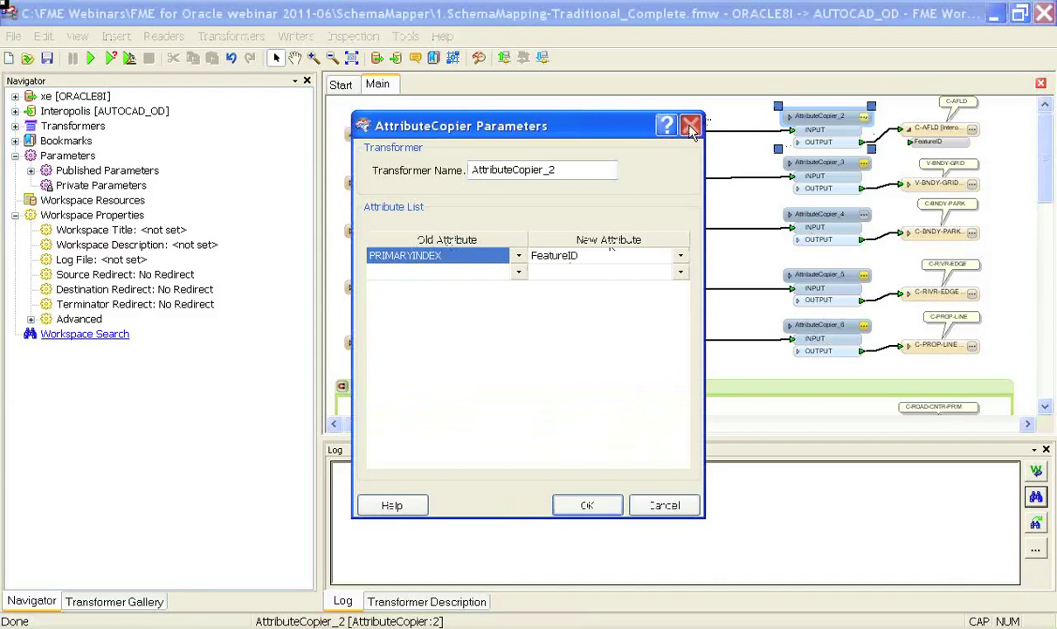
click(690, 127)
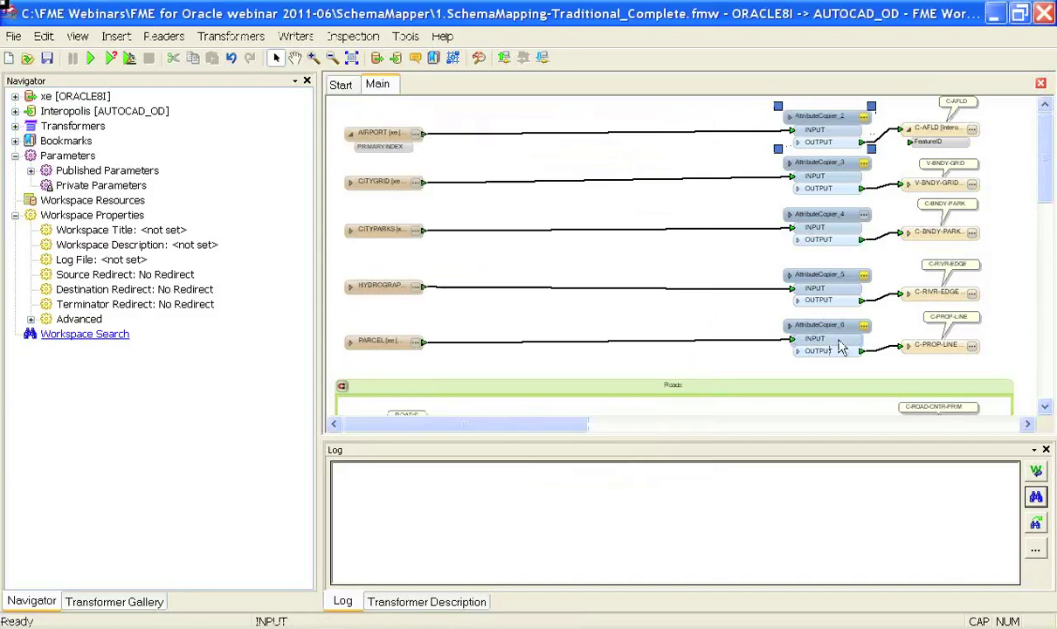
click(862, 276)
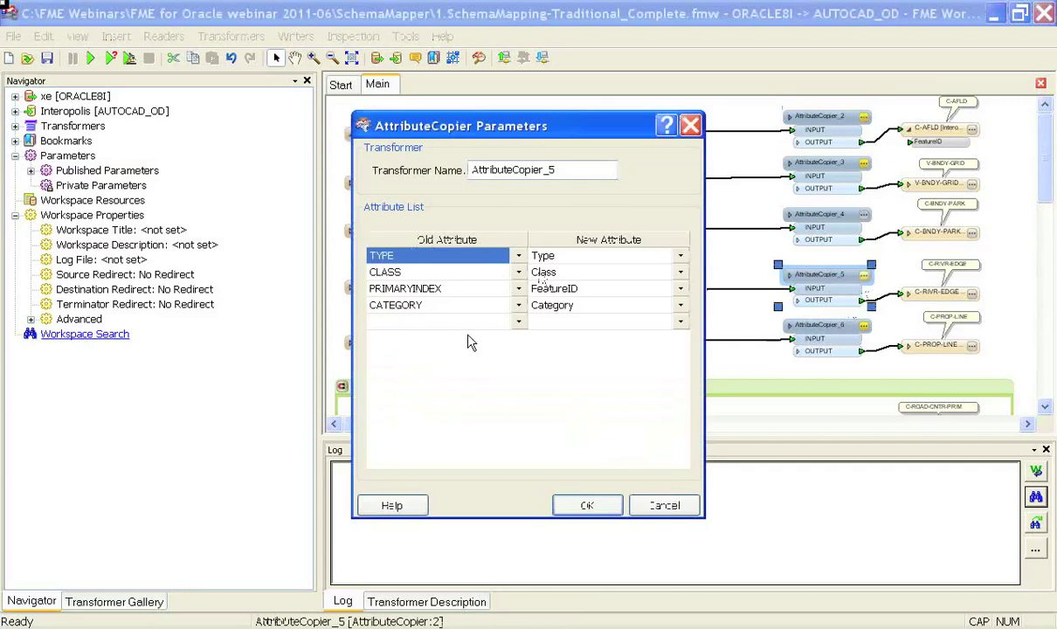
click(666, 507)
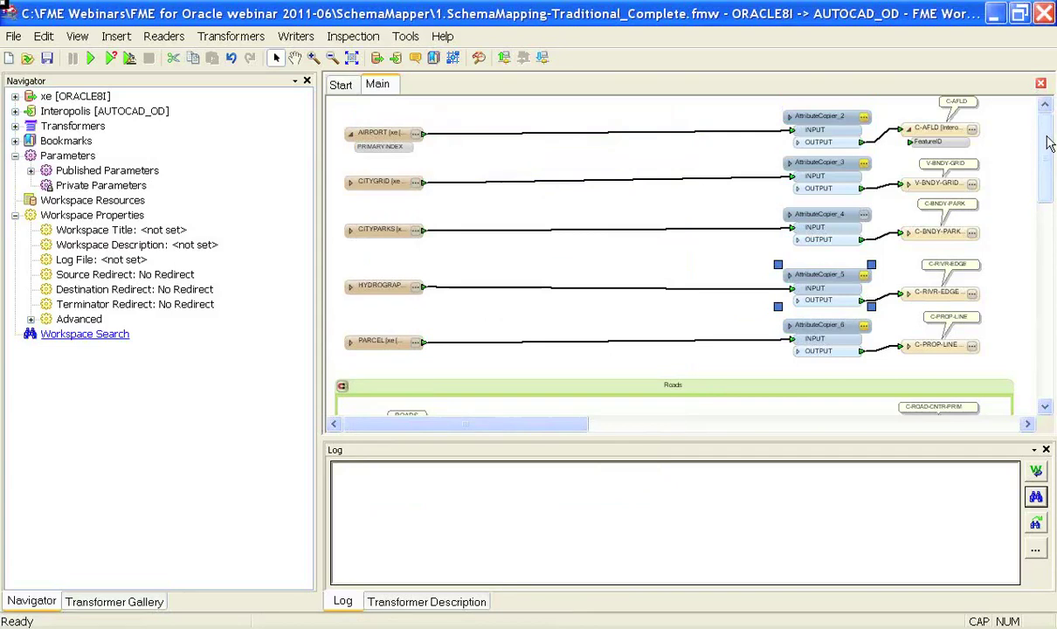
Check AttributeValueMapper_4's DIAMETER-to-autocad_color mappings, then switch to the SchemaMapper folder
drag(1050, 143, 1046, 221)
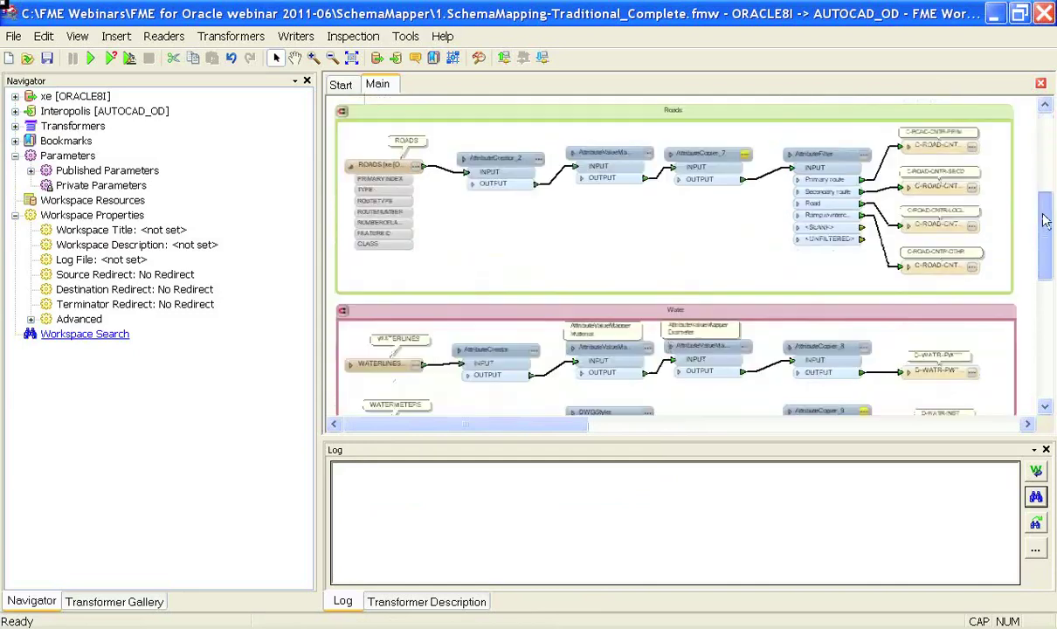
scroll(748, 330, down, 1)
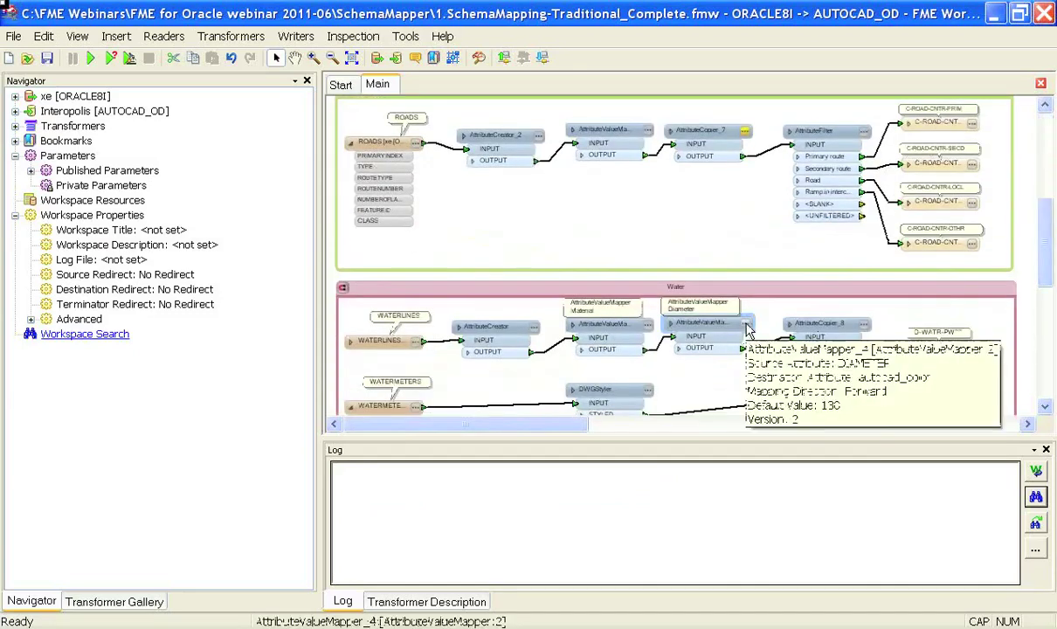
double_click(748, 330)
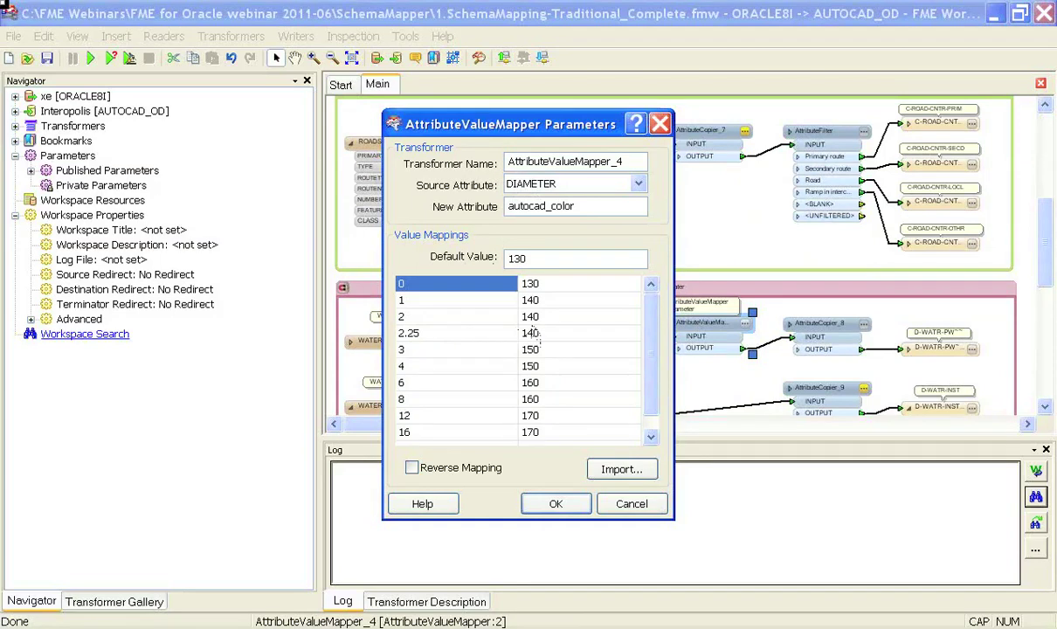
key(alt+Tab)
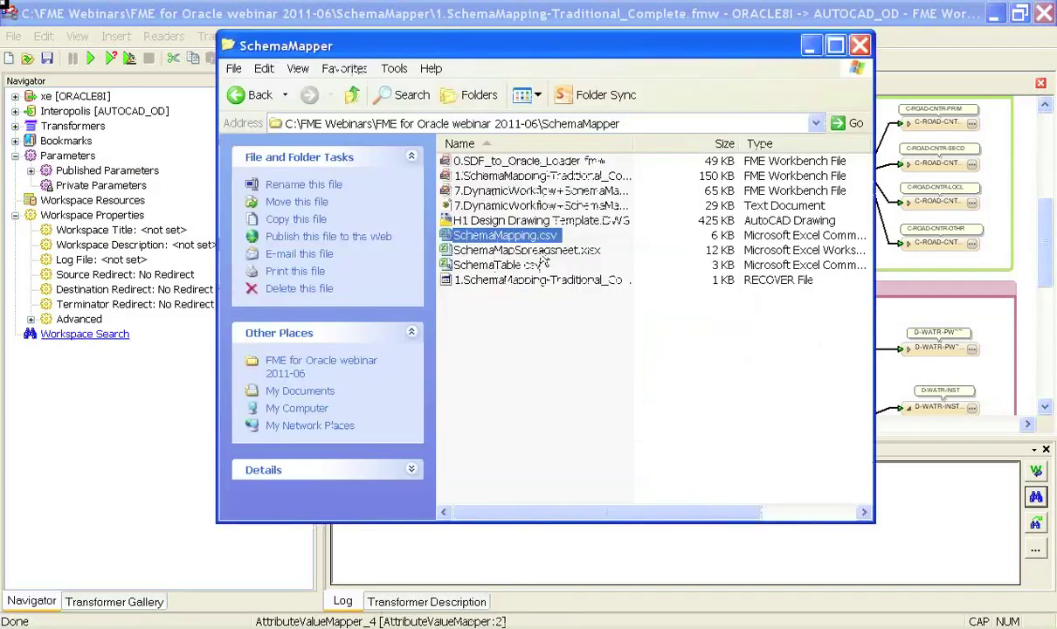
Open SchemaMapSpreadsheet.xlsx in Excel and scroll to the DIAMETER-to-autocad_color domain mapping rows
click(548, 253)
double_click(549, 252)
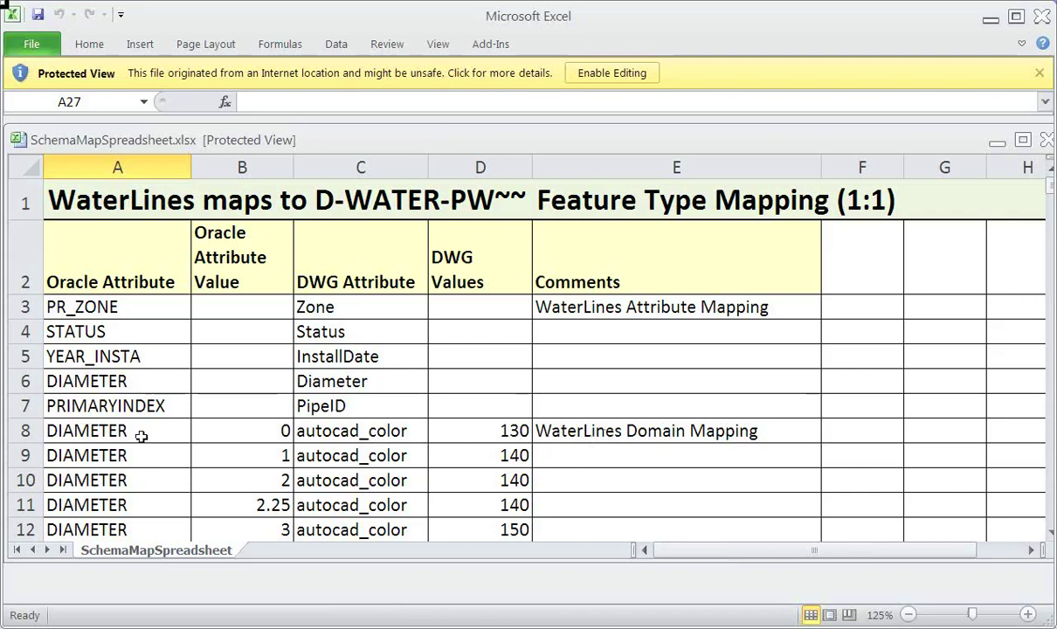
scroll(140, 436, down, 1)
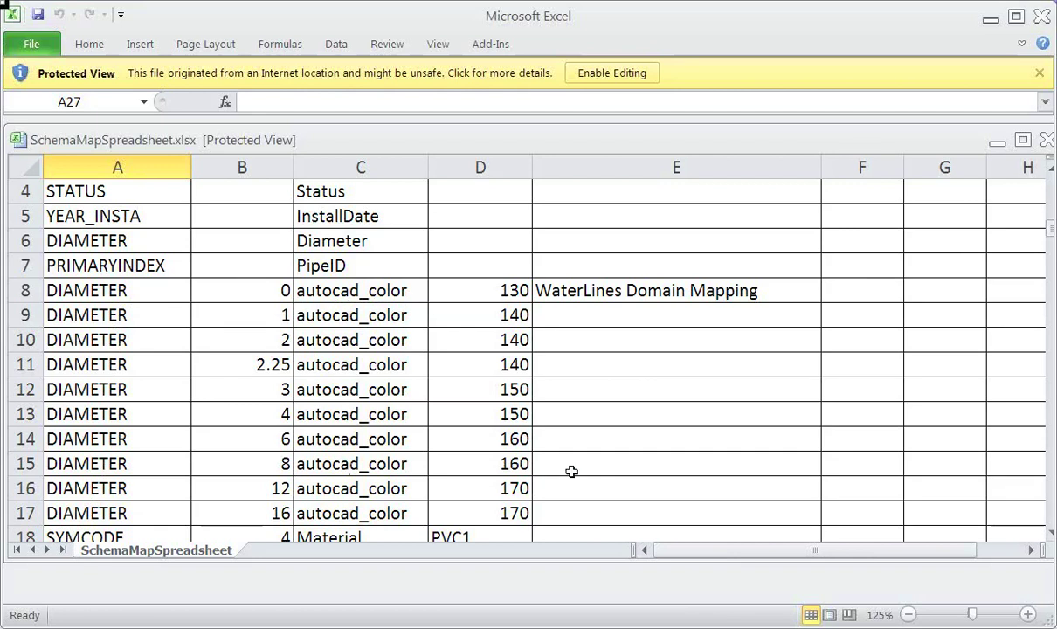
Return to the traditional workspace, then launch the Dynamic SchemaMapper workspace from the slide show
click(581, 618)
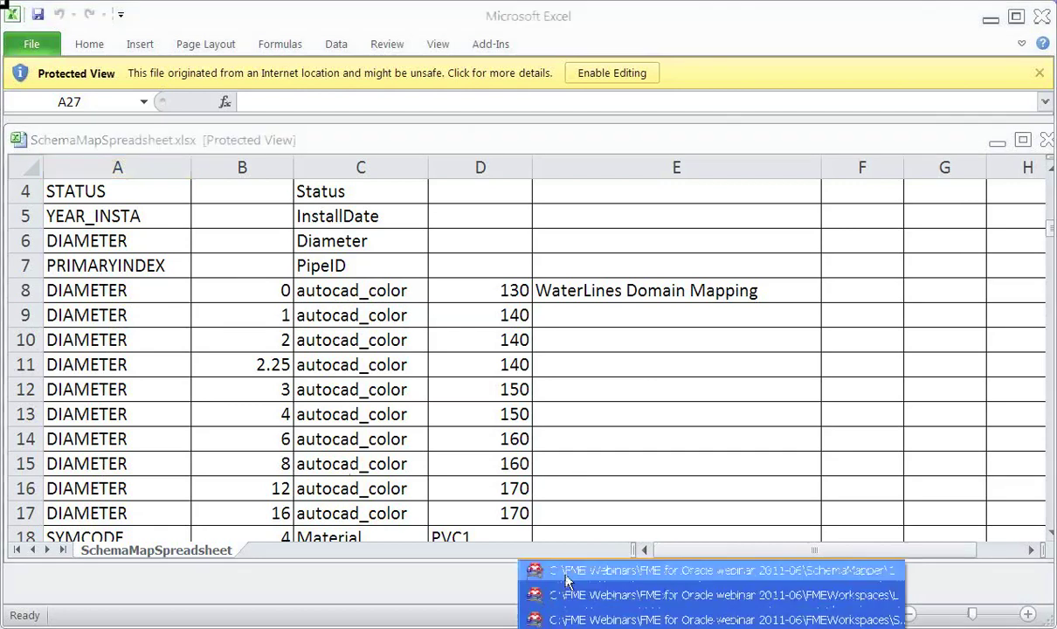
click(566, 577)
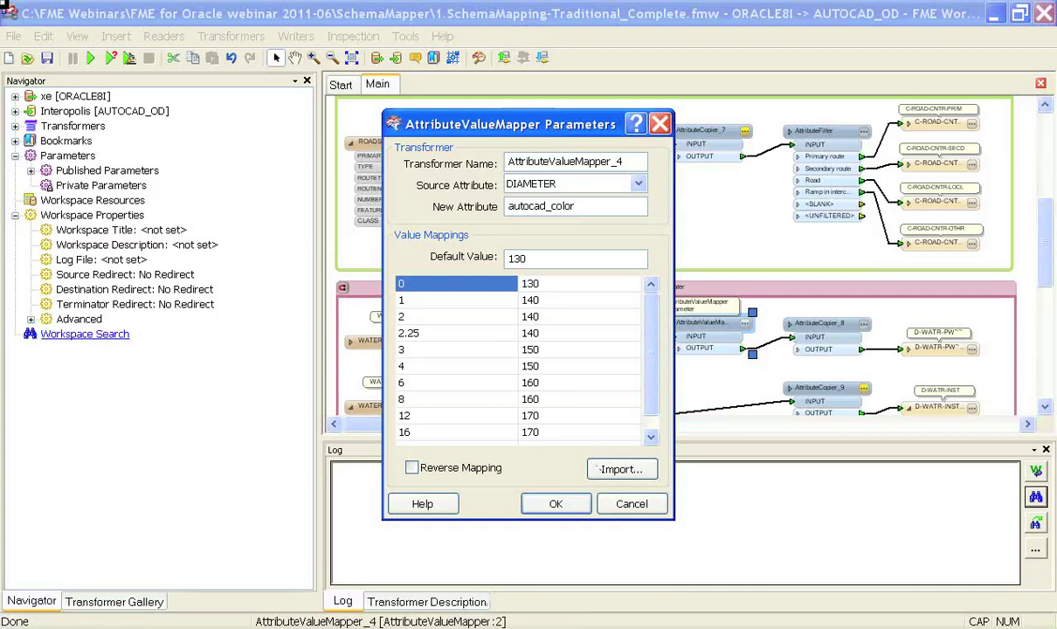
click(259, 628)
click(258, 596)
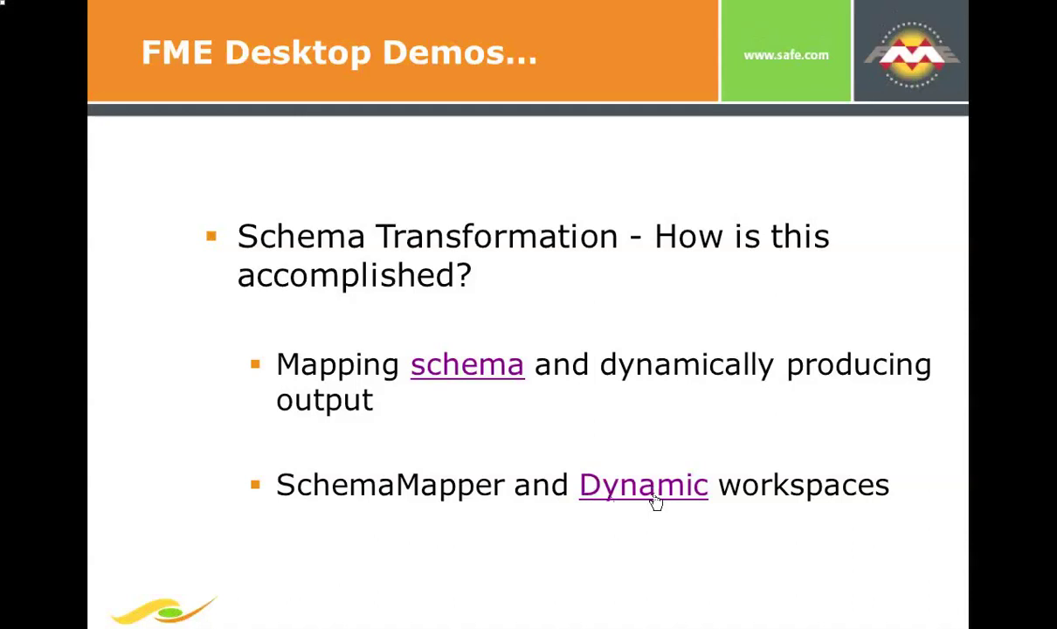
click(656, 502)
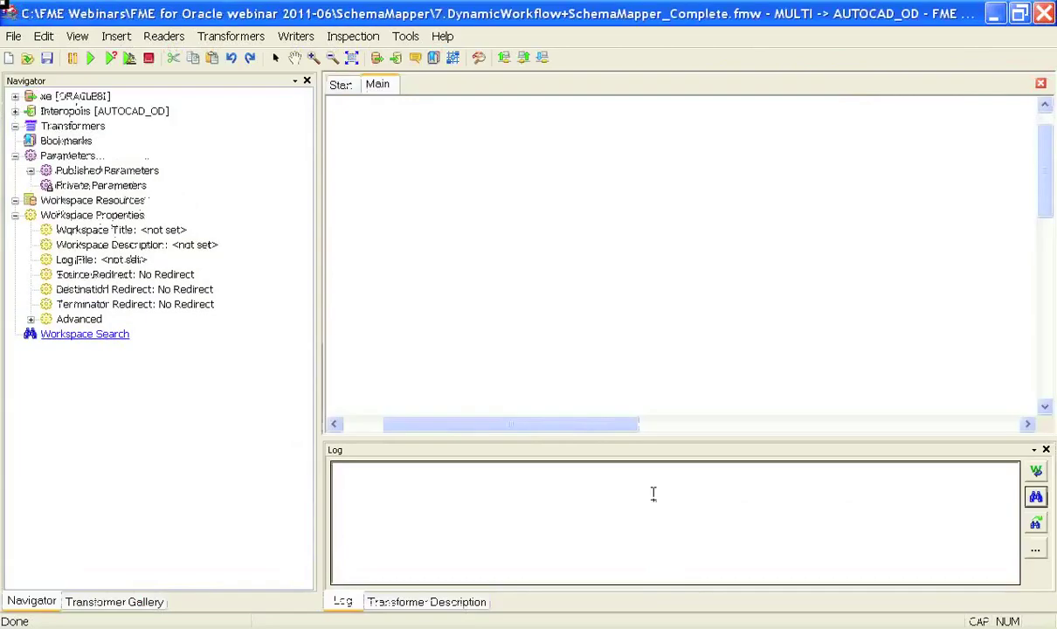
Zoom to fit the reader, SchemaMapper and DYNAMIC writer, then switch to the SchemaMapper folder
click(354, 58)
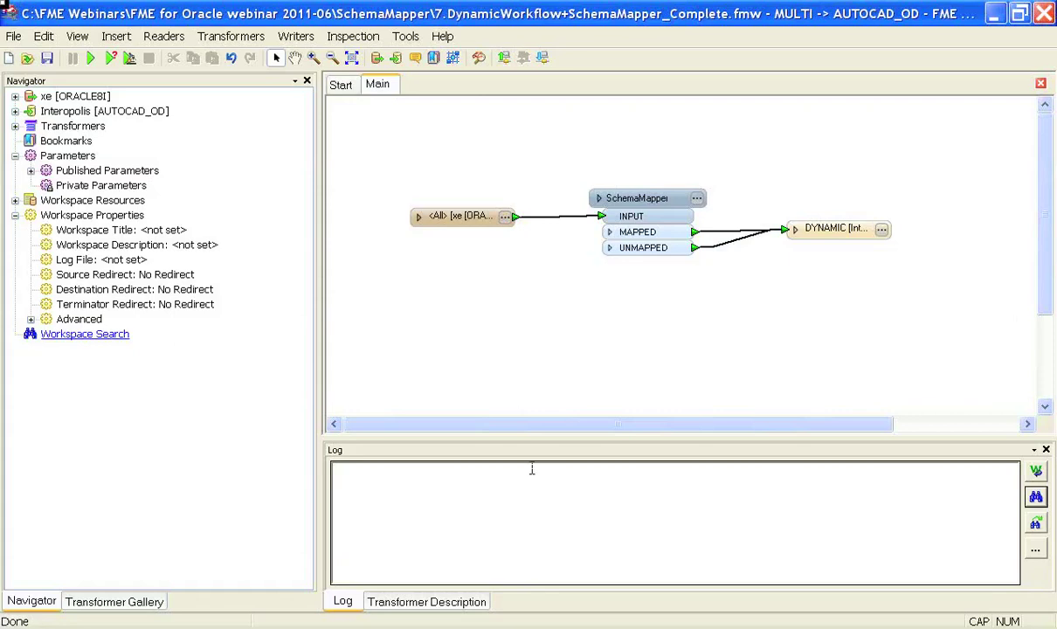
key(alt+Tab)
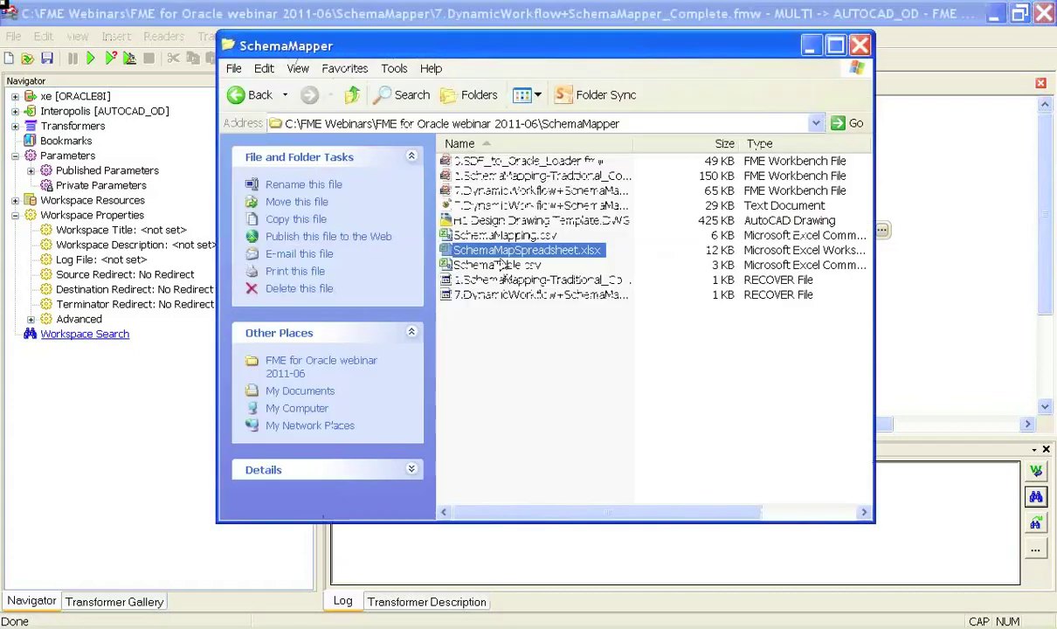
Open SchemaMapping.csv in Excel, widen column A and scroll down to the WATERLINES rows
double_click(503, 246)
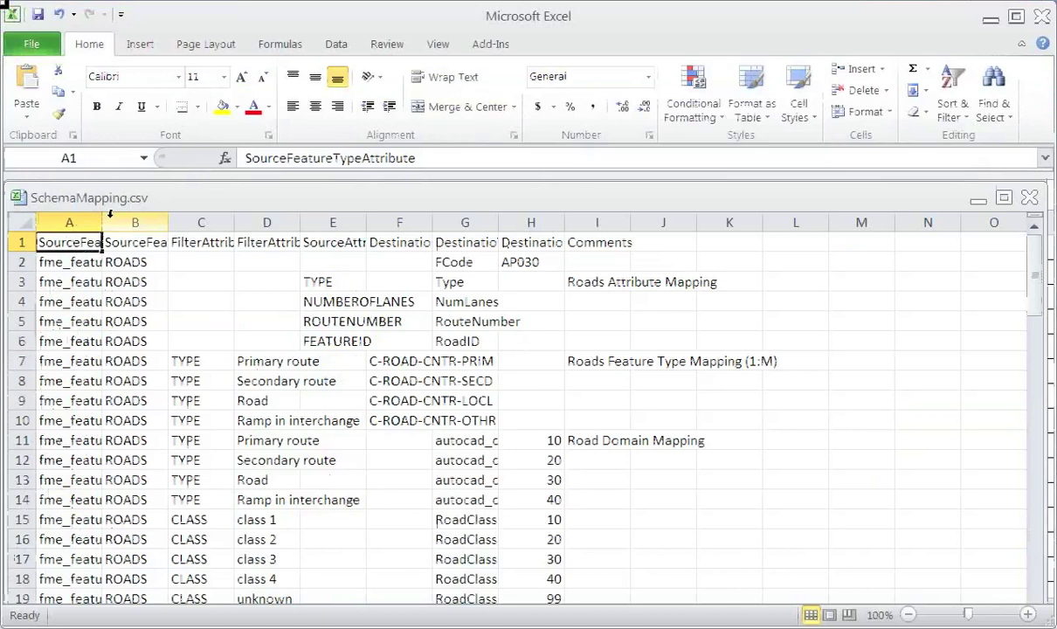
drag(100, 223, 215, 223)
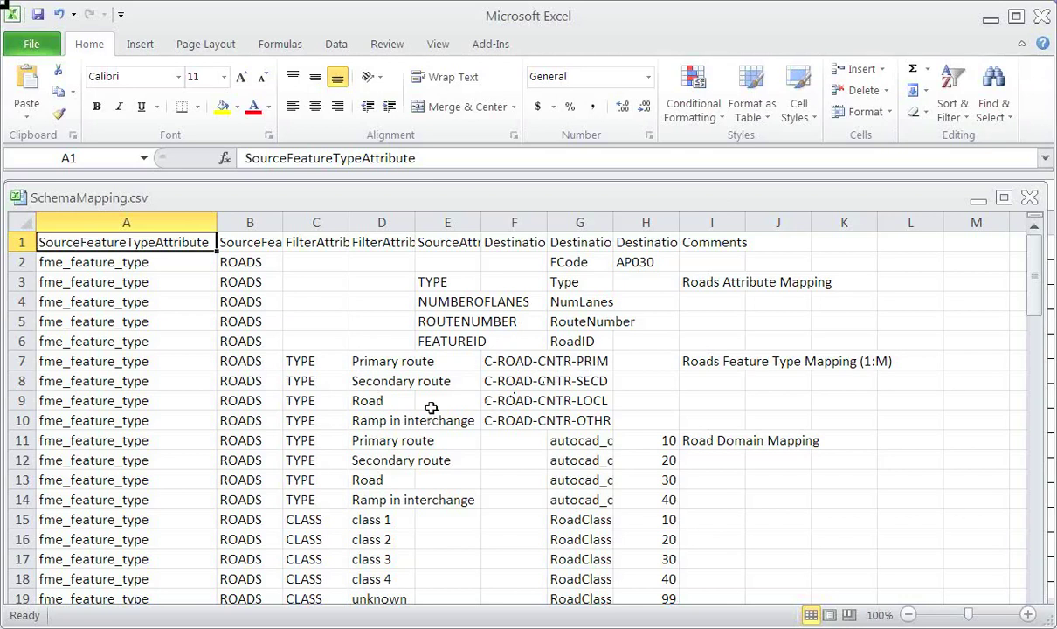
scroll(431, 408, down, 2)
scroll(430, 408, down, 2)
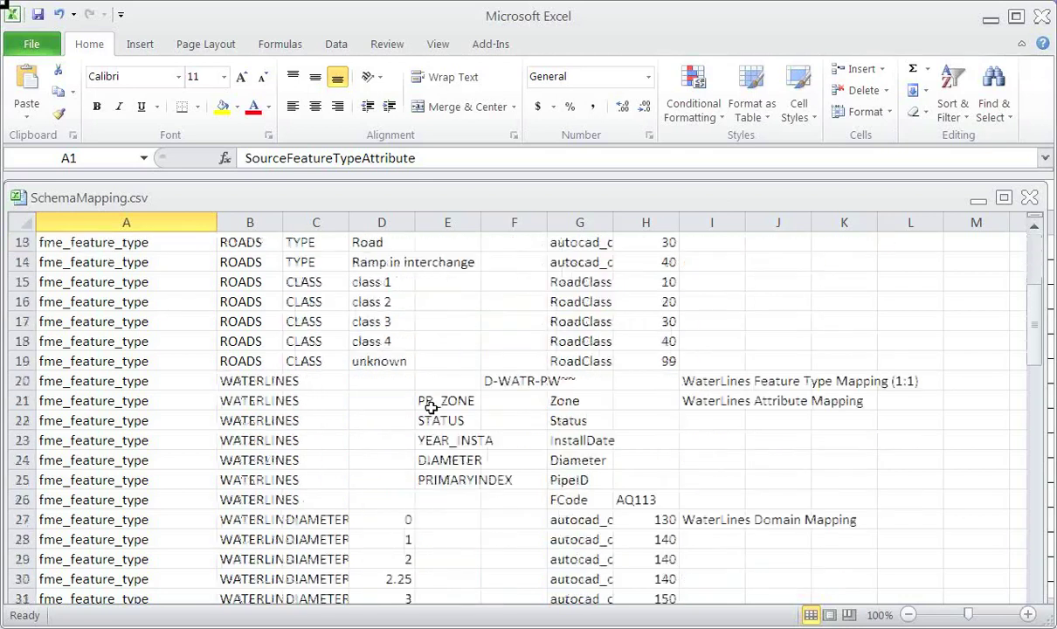
scroll(431, 408, down, 1)
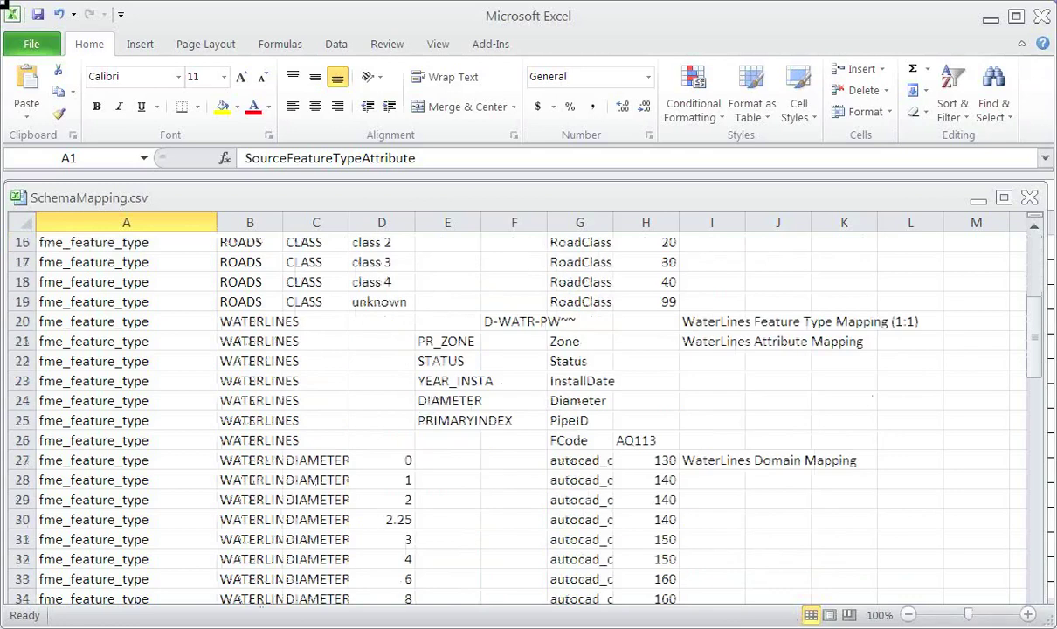
click(640, 626)
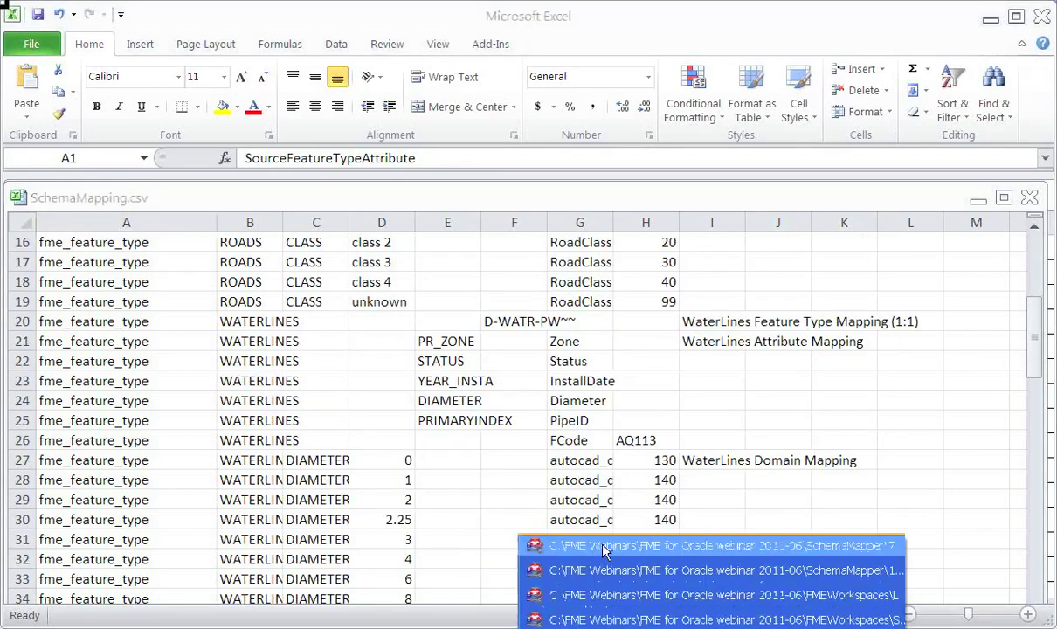
Expand the xe [ORACLE8I] reader and its Advanced parameters in the Navigator
click(603, 546)
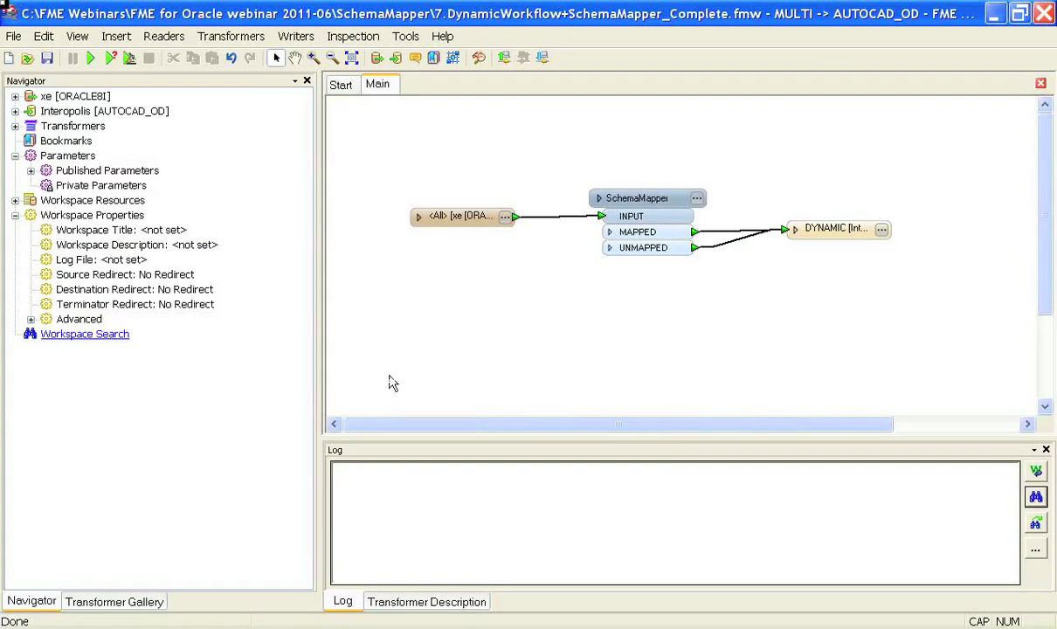
click(439, 223)
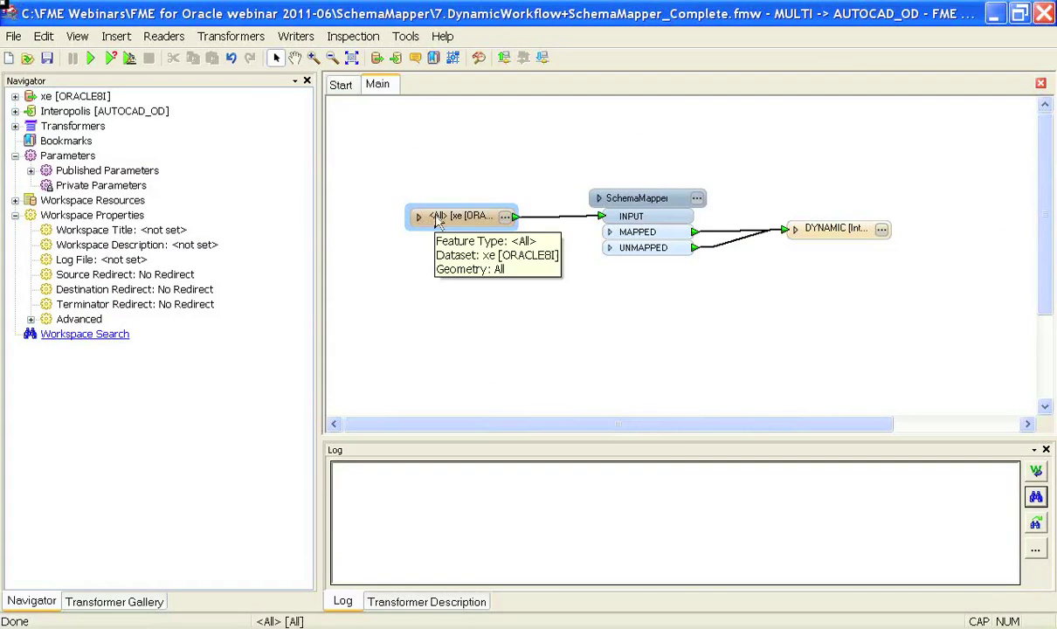
click(452, 304)
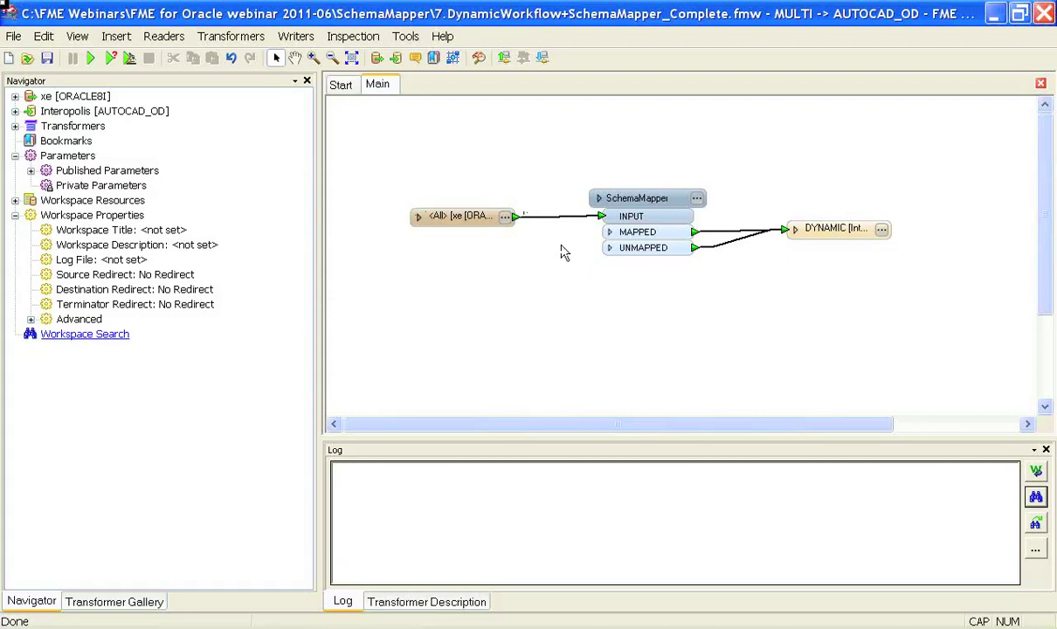
click(15, 97)
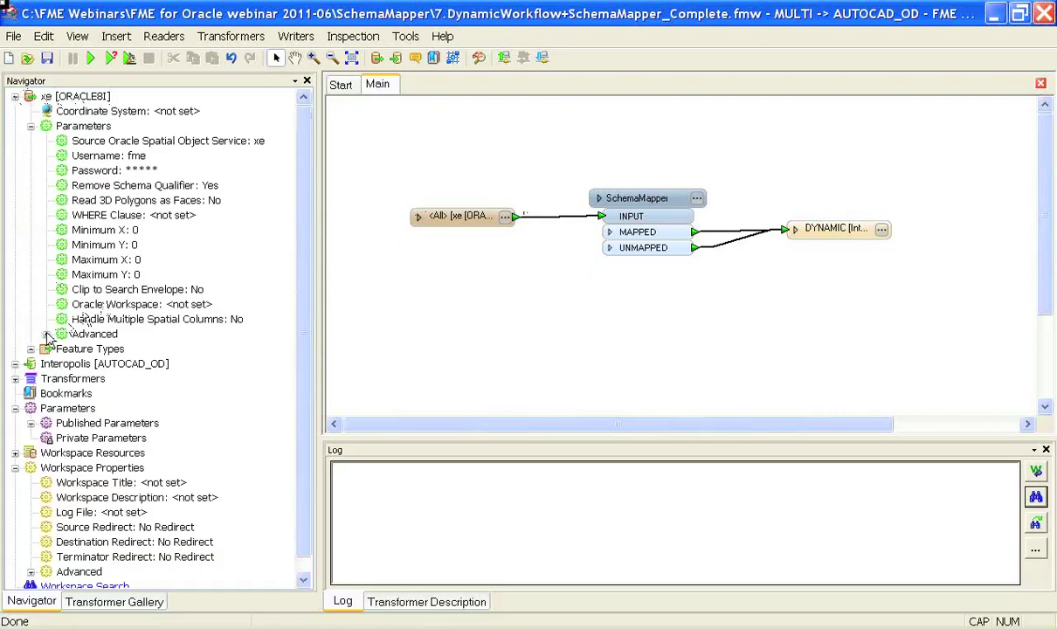
click(46, 334)
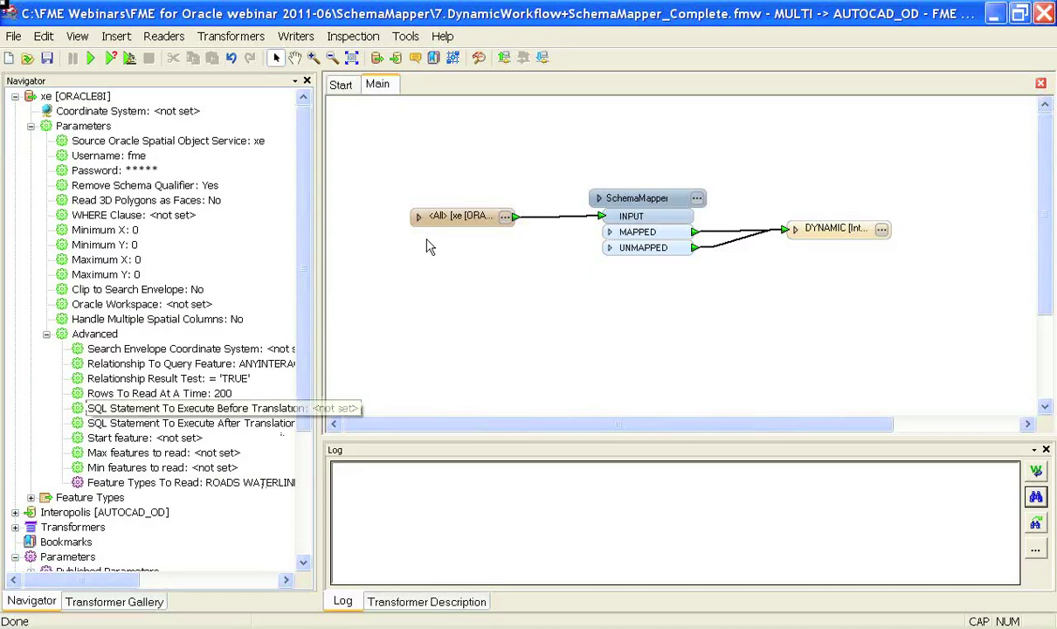
Inspect the Oracle reader feature type's properties and close them unchanged
click(511, 222)
click(506, 218)
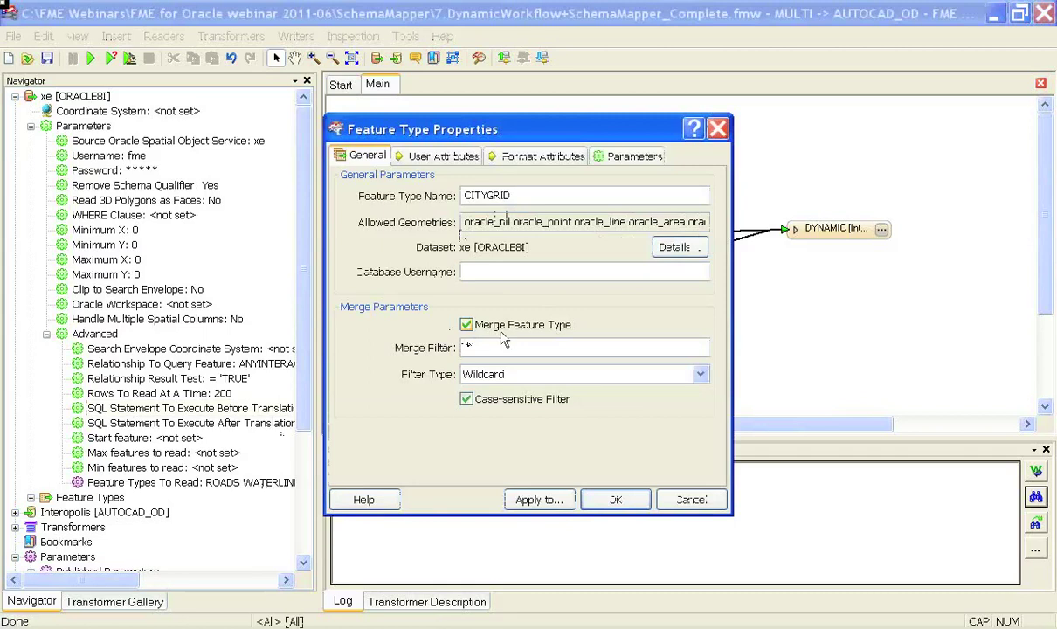
click(691, 500)
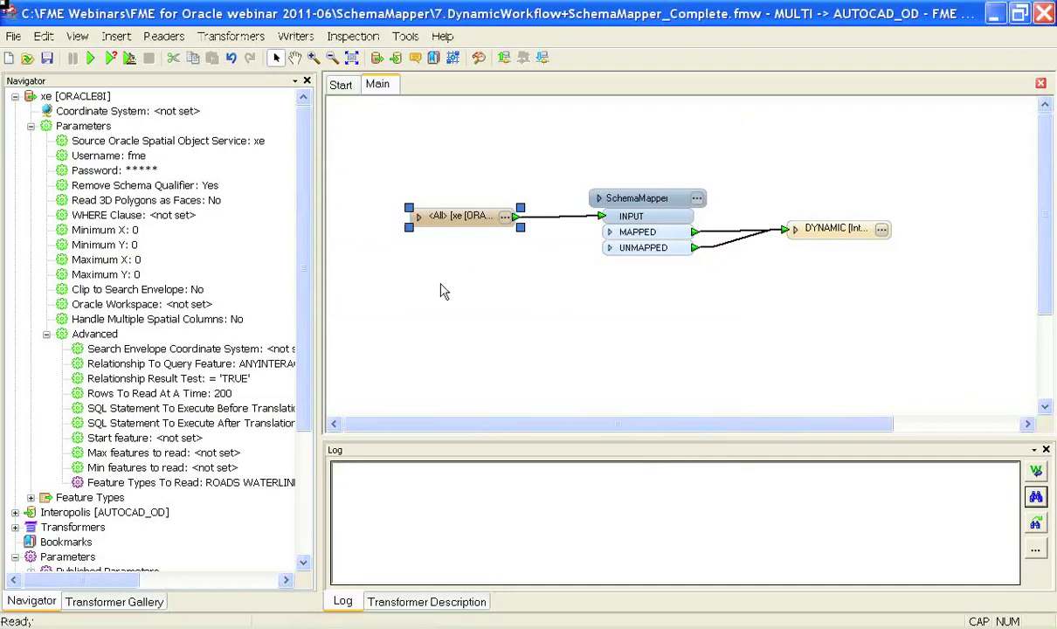
click(112, 59)
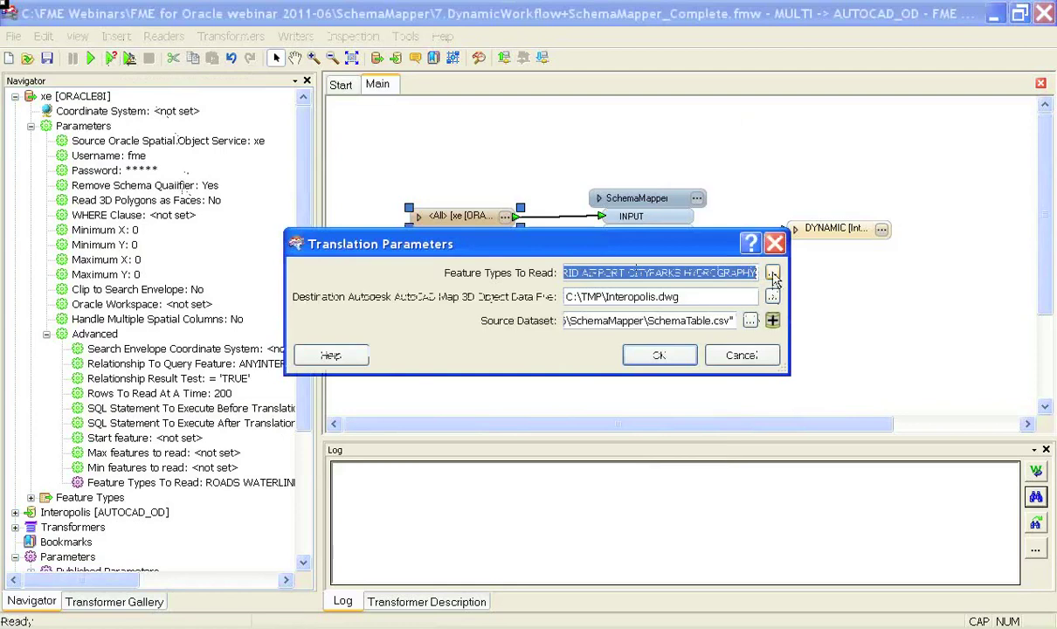
click(772, 275)
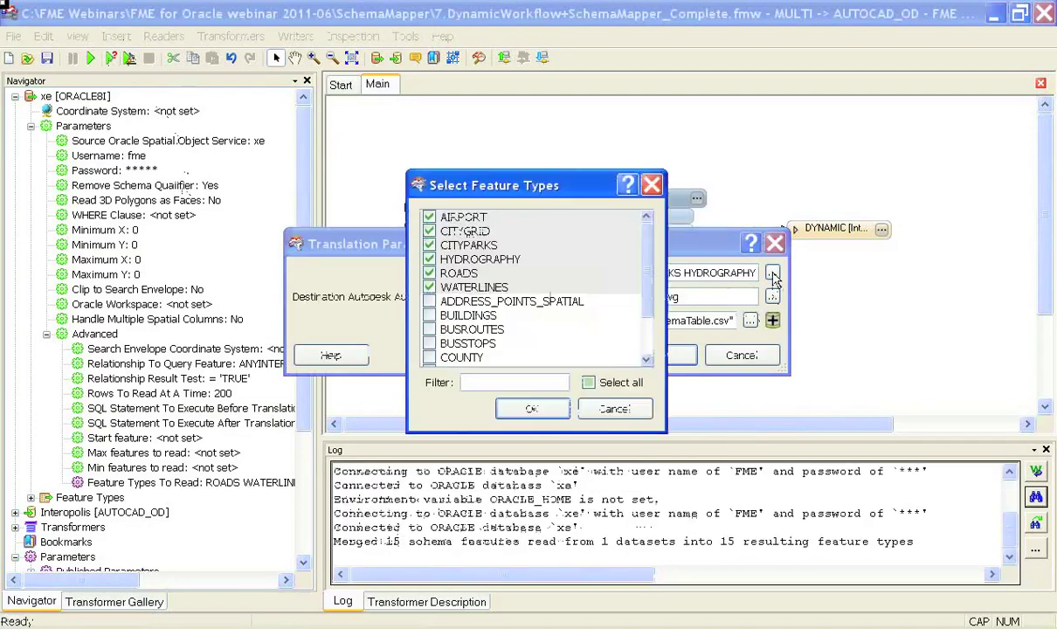
scroll(614, 273, down, 2)
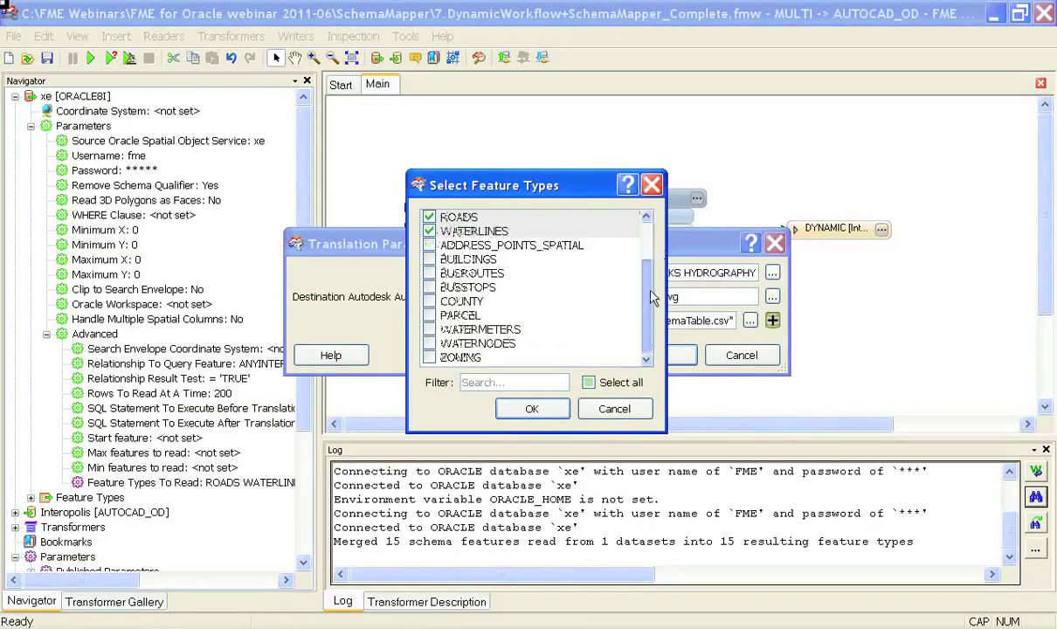
drag(650, 289, 640, 243)
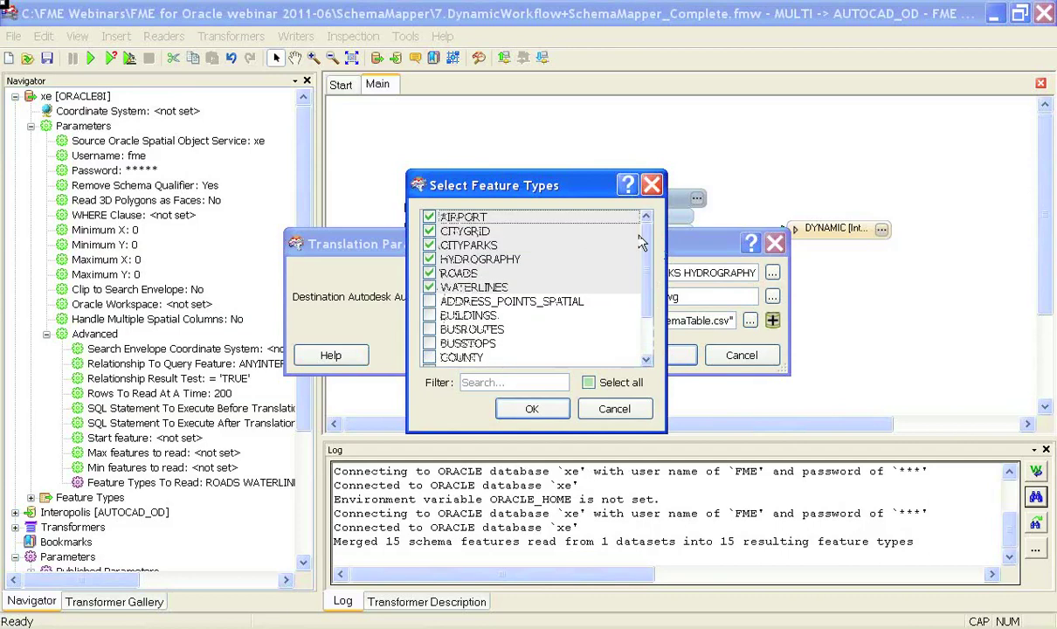
click(615, 410)
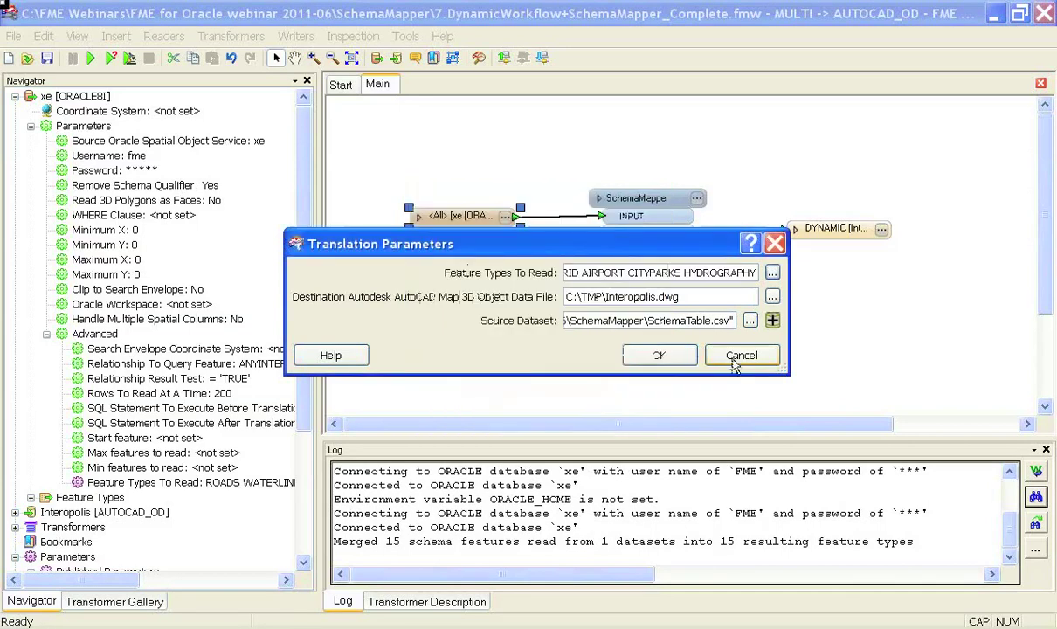
click(740, 358)
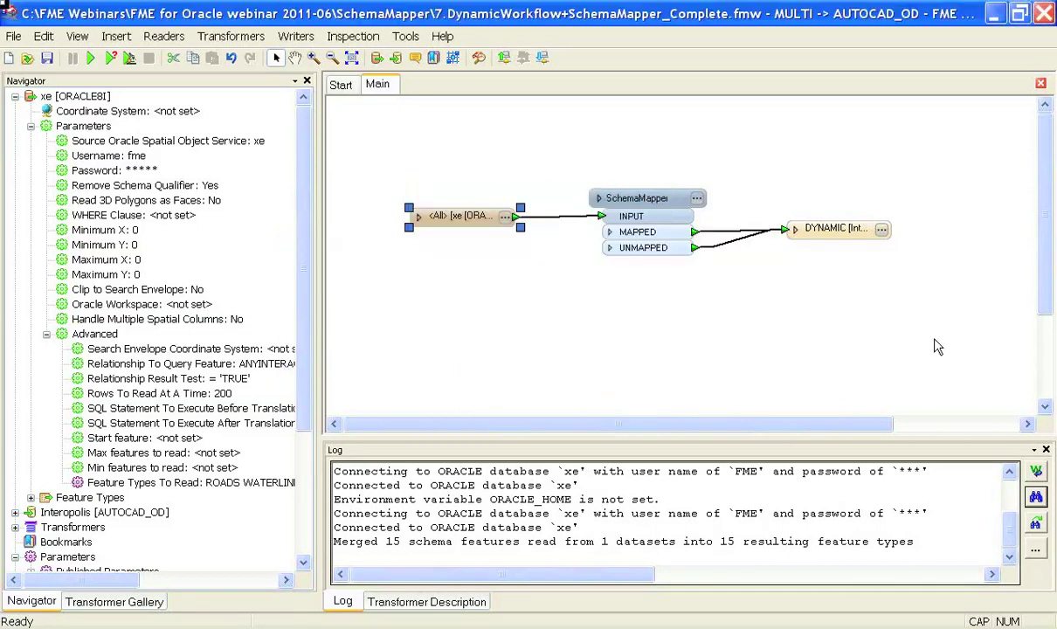
click(881, 229)
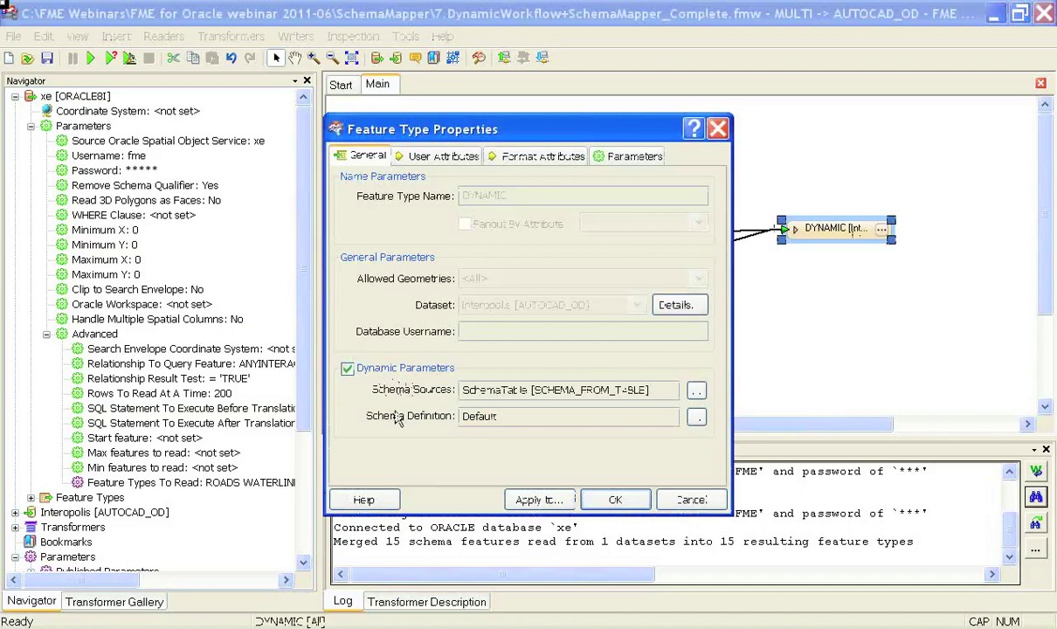
click(696, 421)
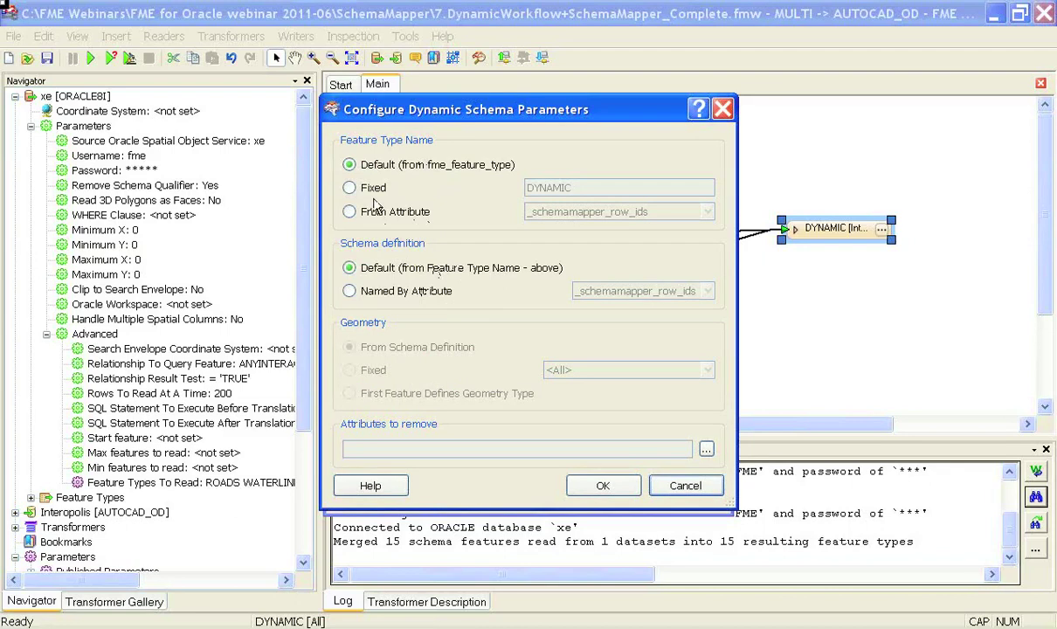
click(685, 487)
click(691, 499)
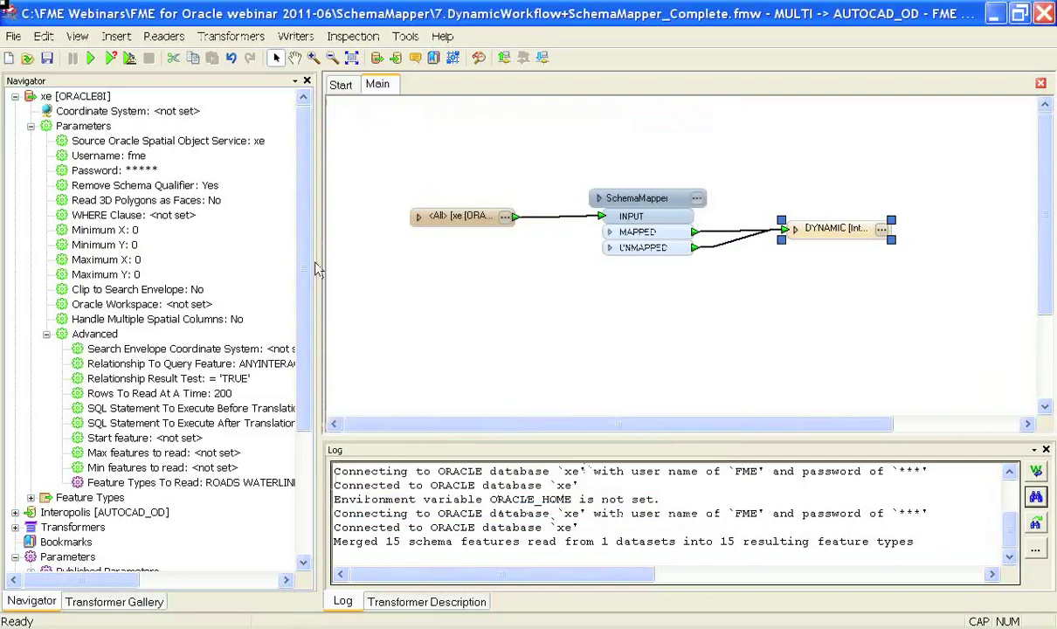
Expand Transformers and SchemaMapper [SchemaMapper:0] in the Navigator to list its parameters
drag(304, 266, 302, 381)
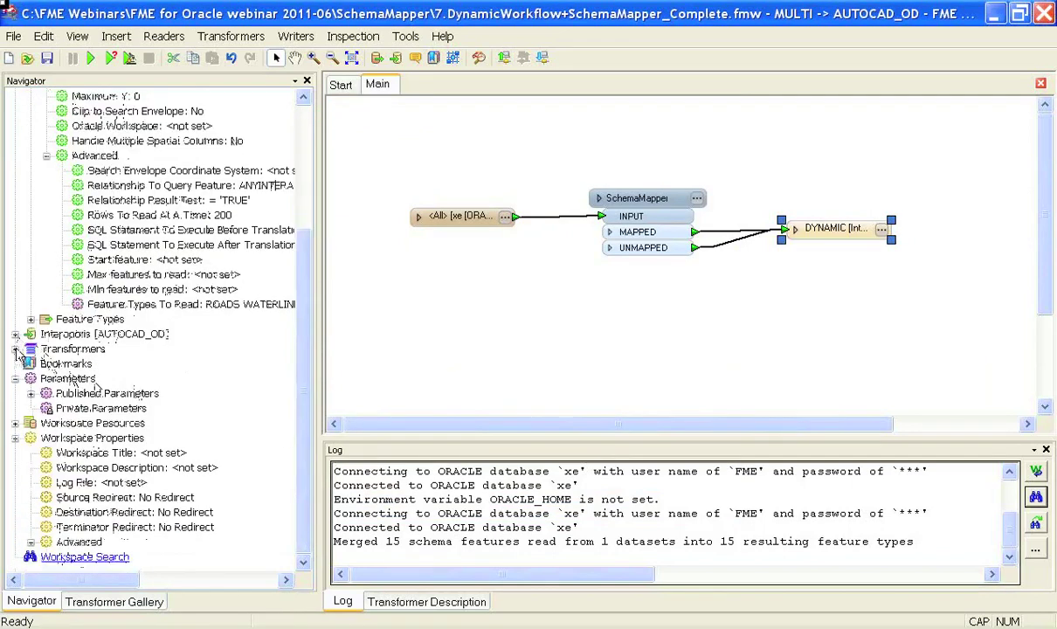
click(16, 349)
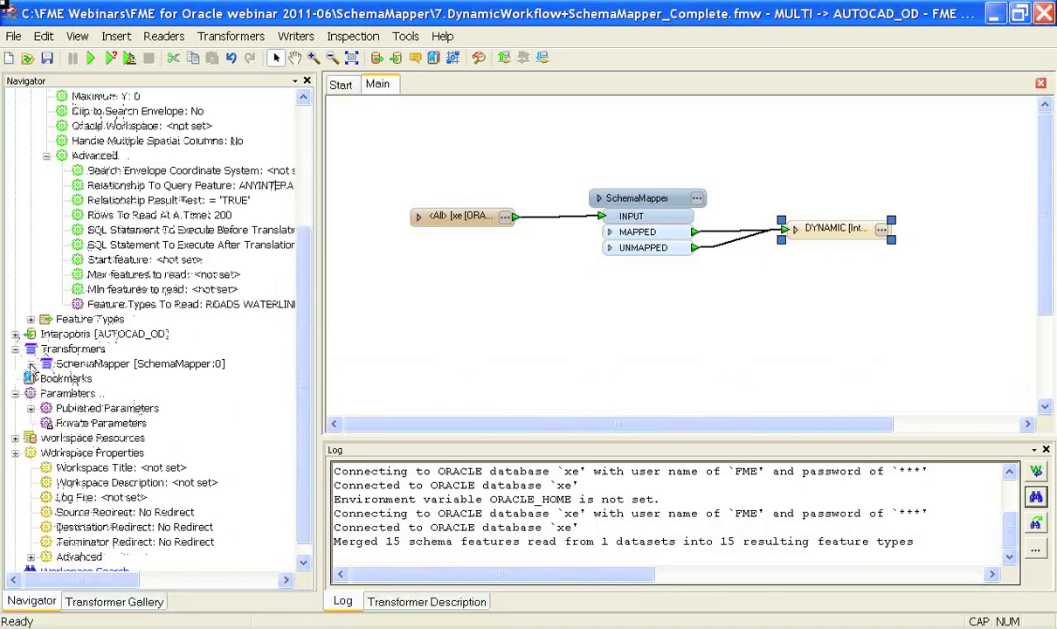
click(31, 363)
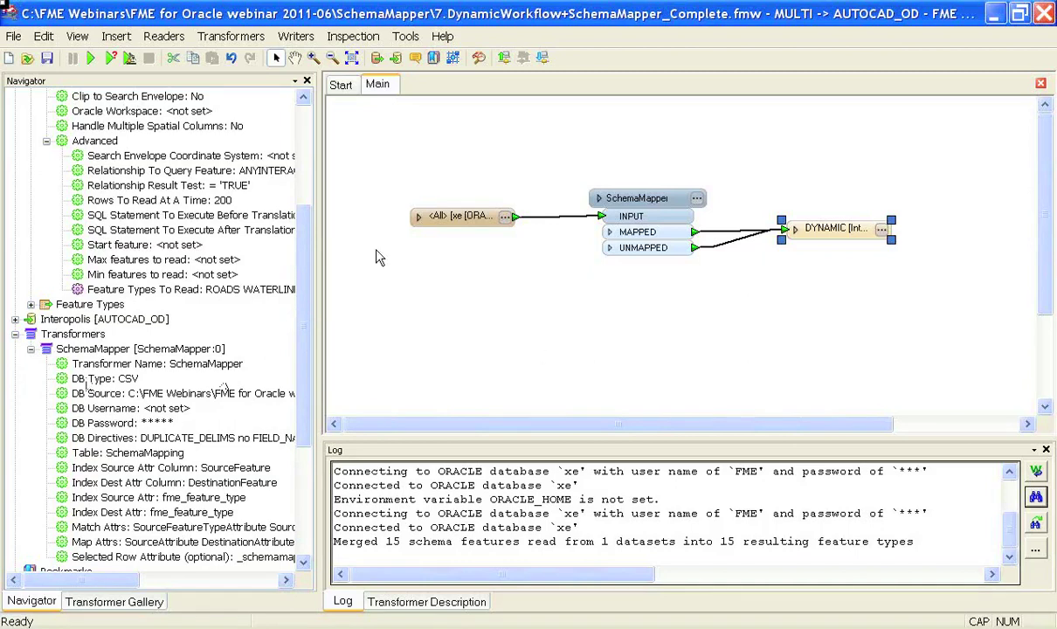
drag(301, 254, 319, 177)
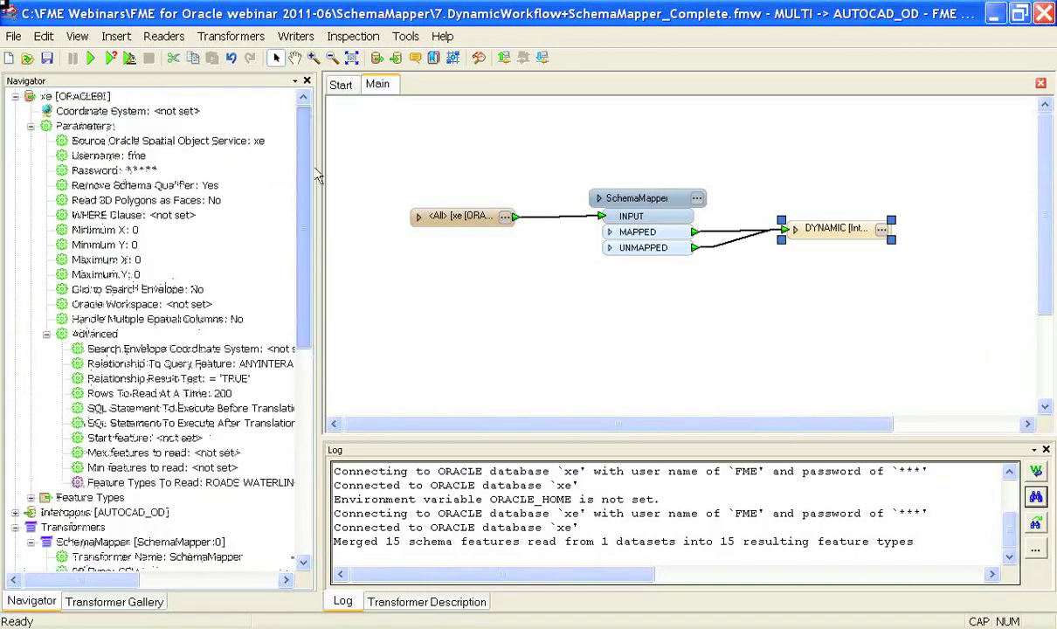
Begin generating a new workspace and set its workflow to Dynamic Schema
click(15, 38)
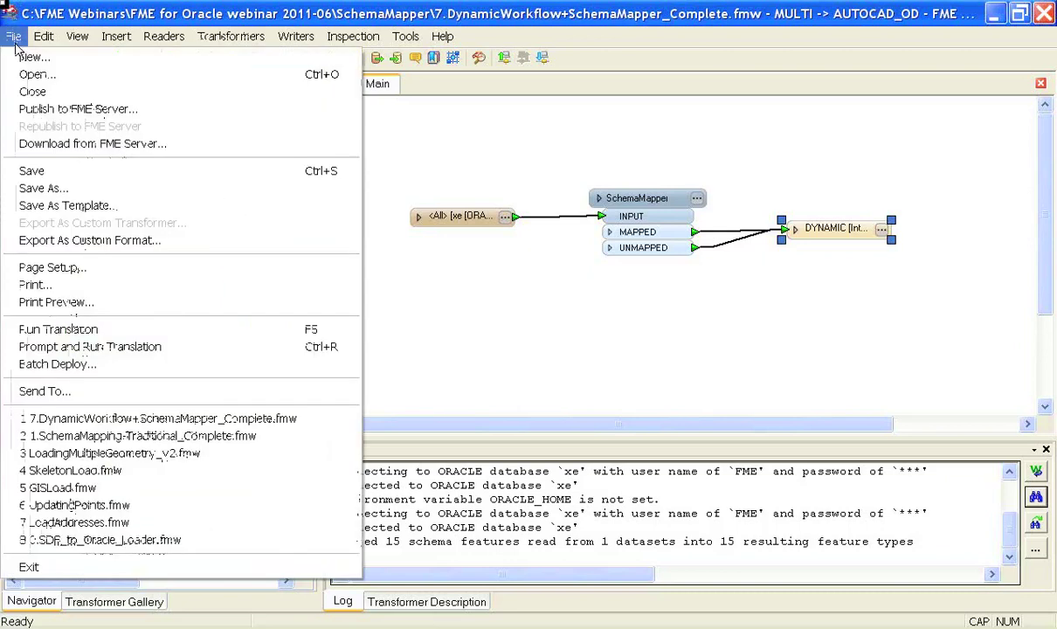
click(51, 61)
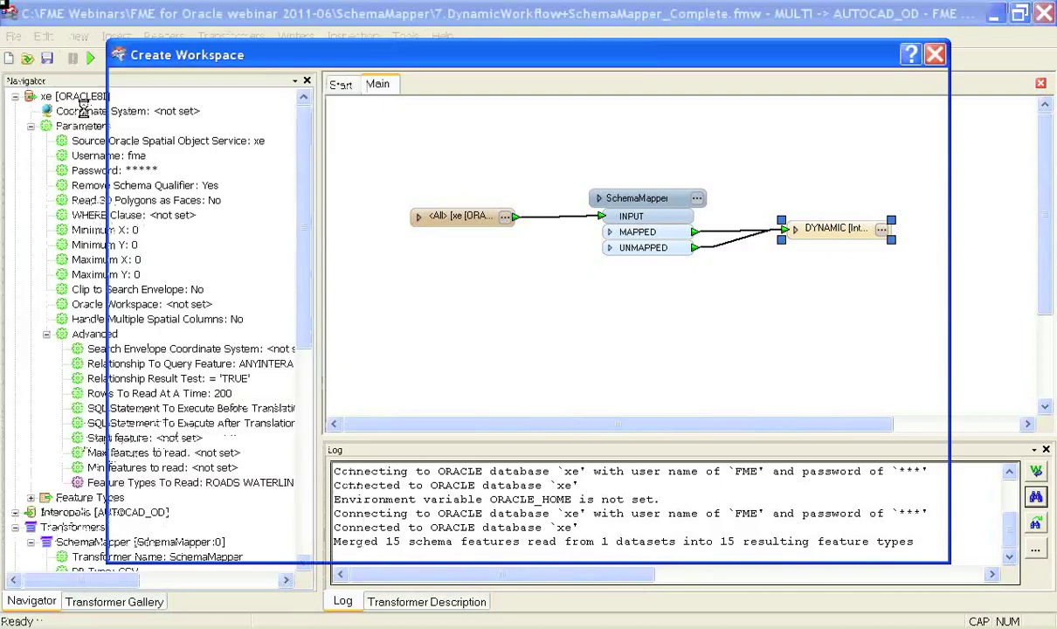
click(816, 540)
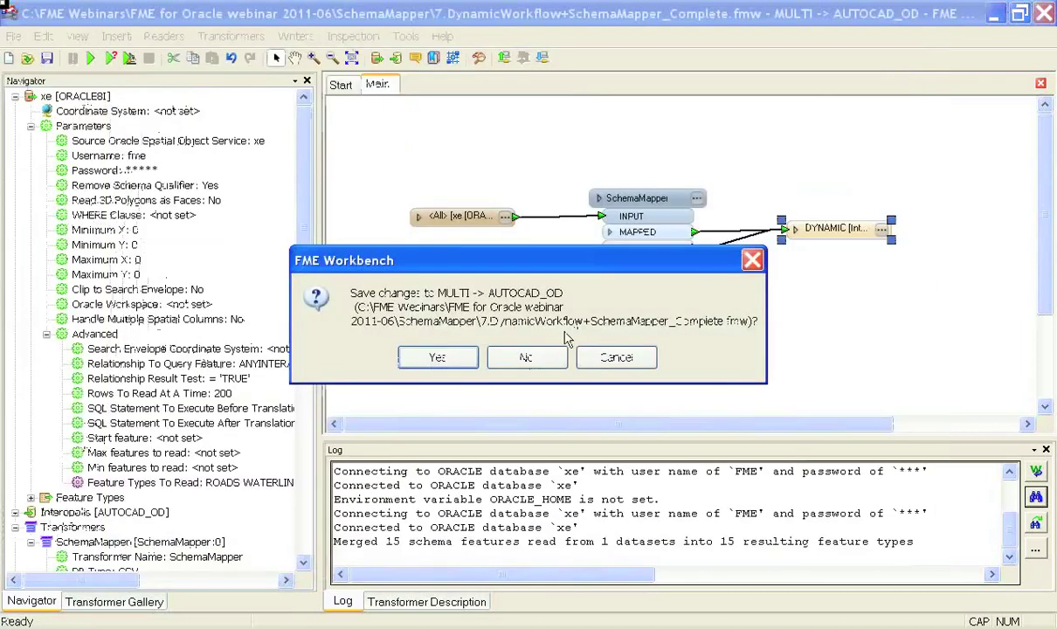
click(537, 350)
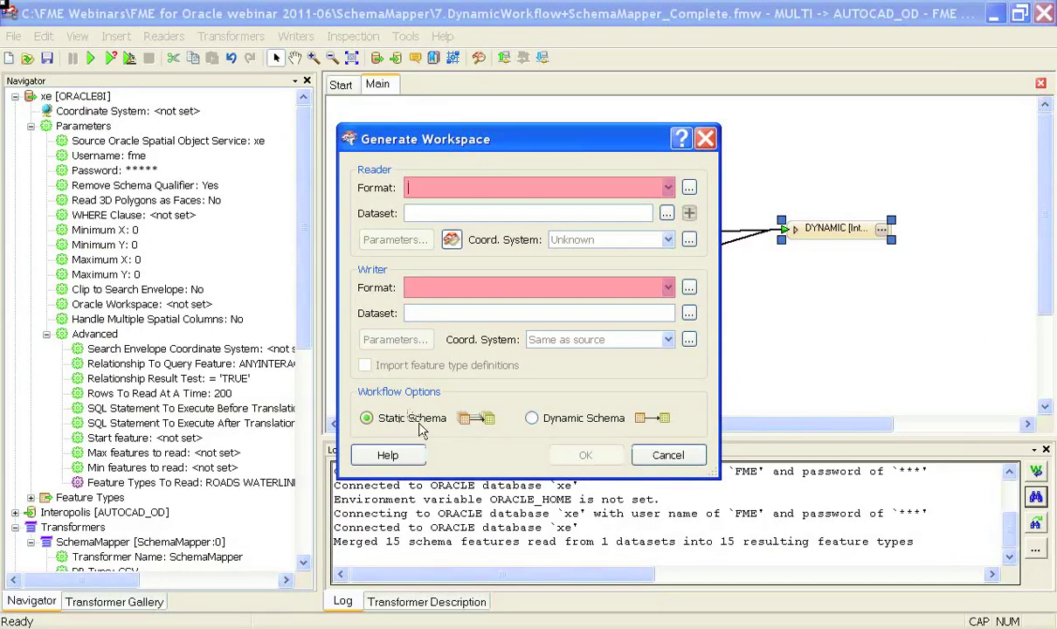
click(532, 418)
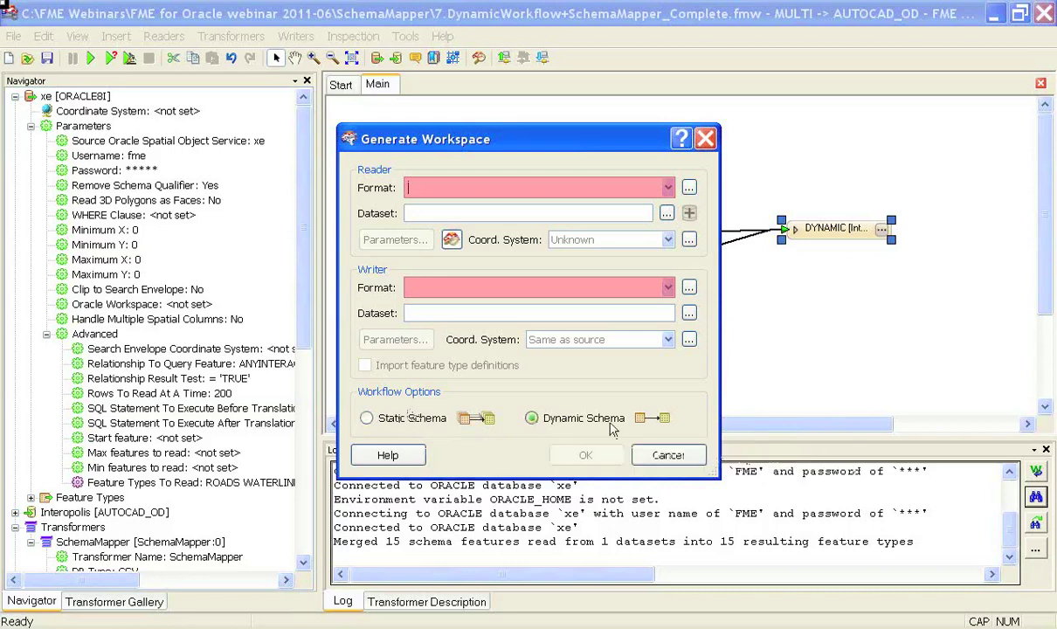
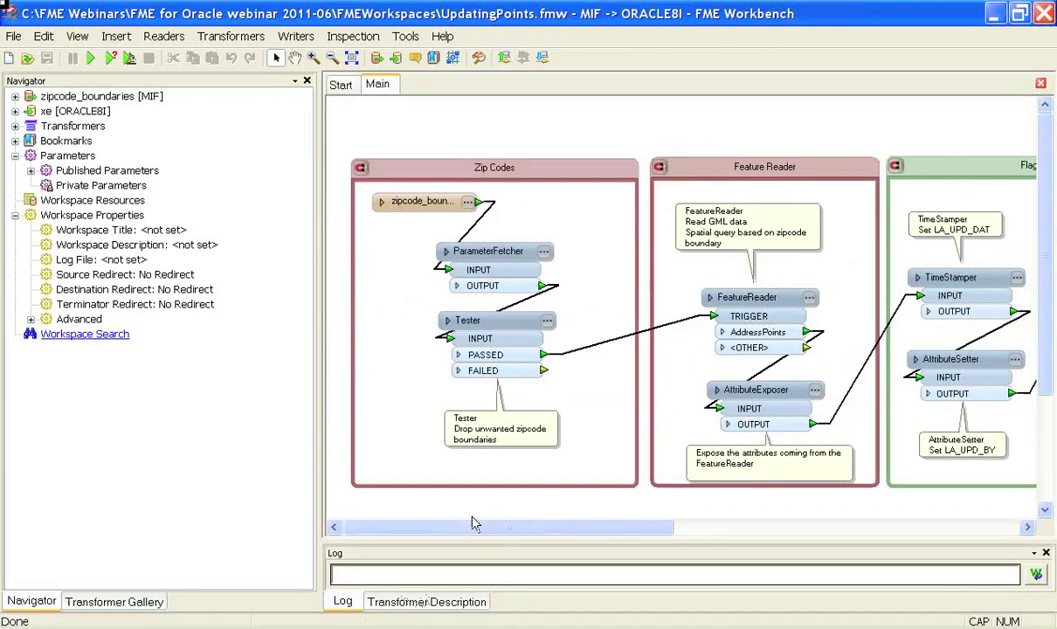
Pan across the workspace flow and open the FeatureReader's parameters for the AddressPointUpdates.gz GML dataset
drag(410, 526, 646, 527)
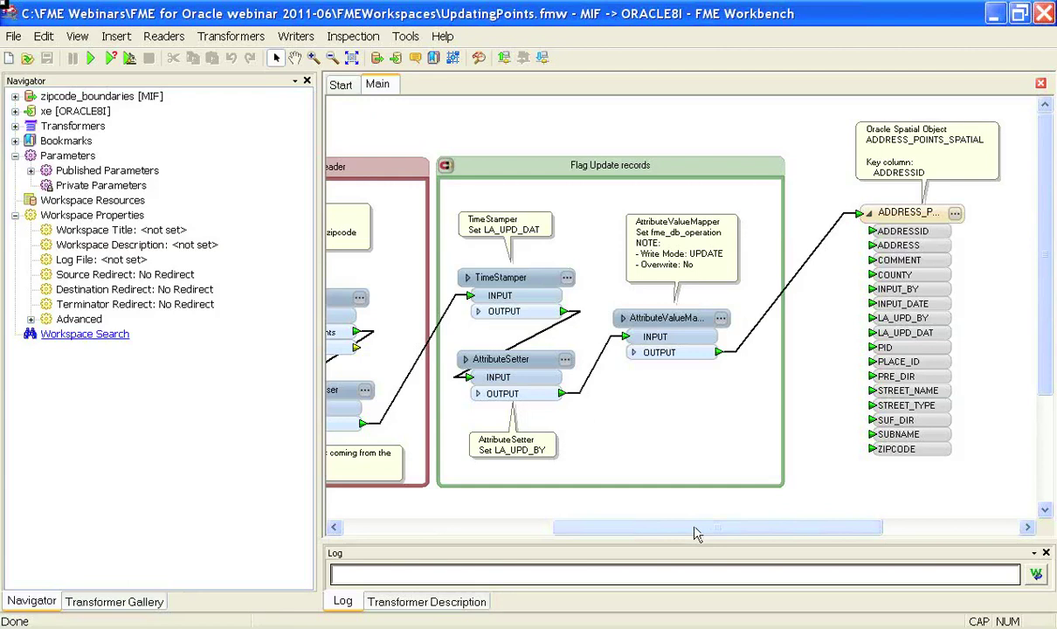
drag(696, 534, 478, 540)
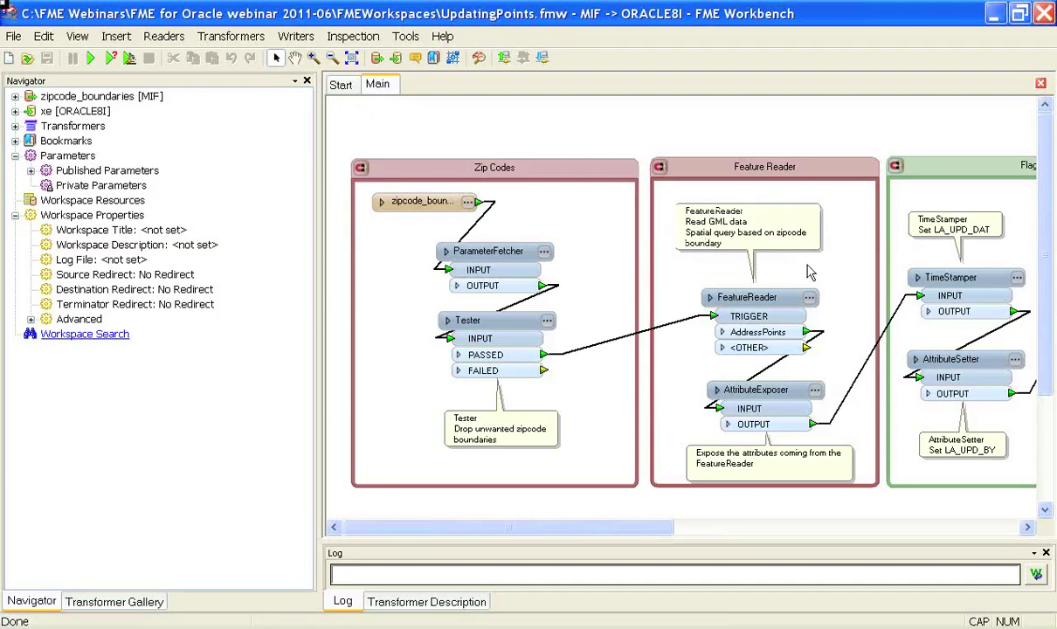
click(422, 204)
click(127, 110)
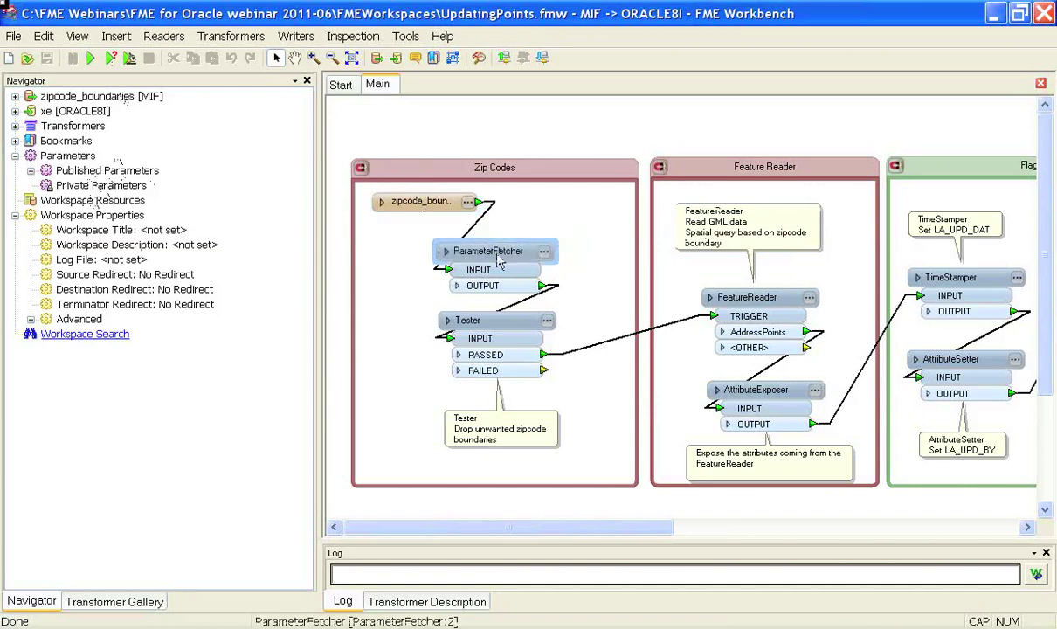
mouse_move(500, 262)
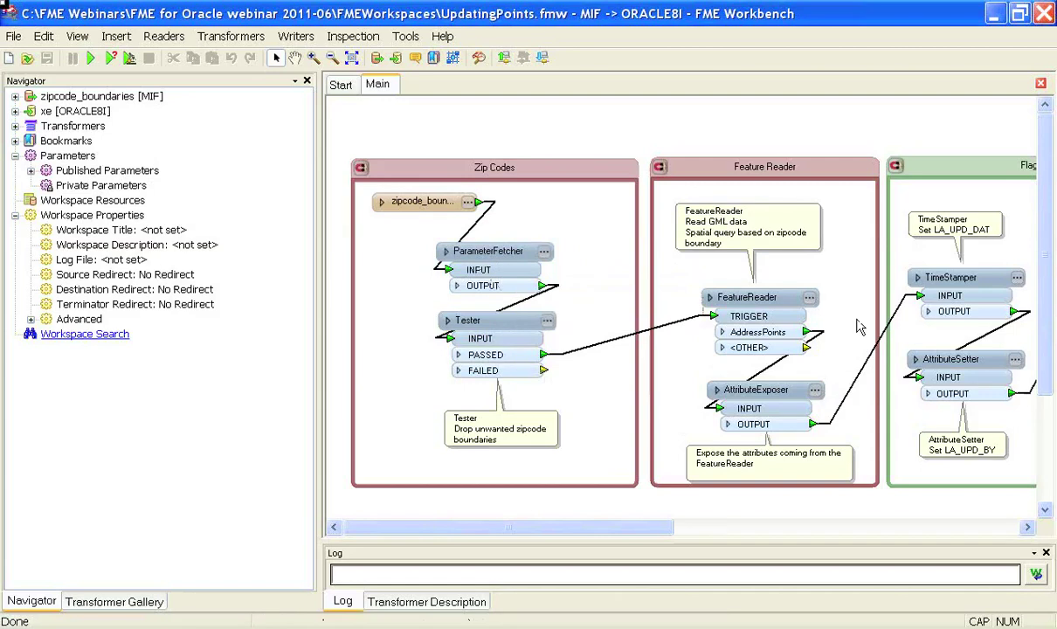
click(811, 299)
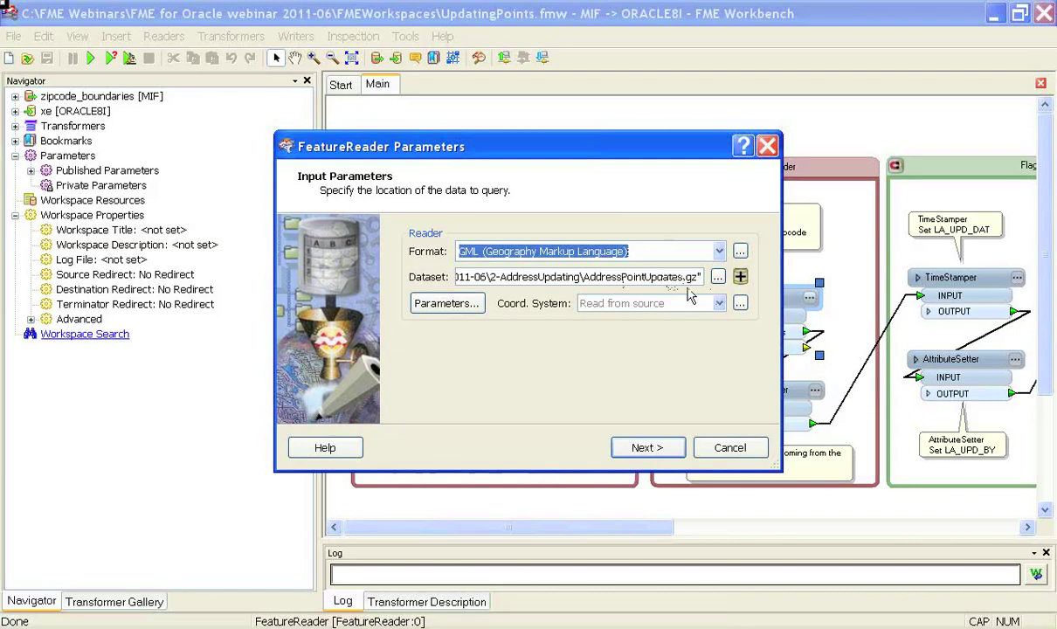
Step through the FeatureReader wizard to the Spatial Interaction page showing the CONTAINS test
click(648, 451)
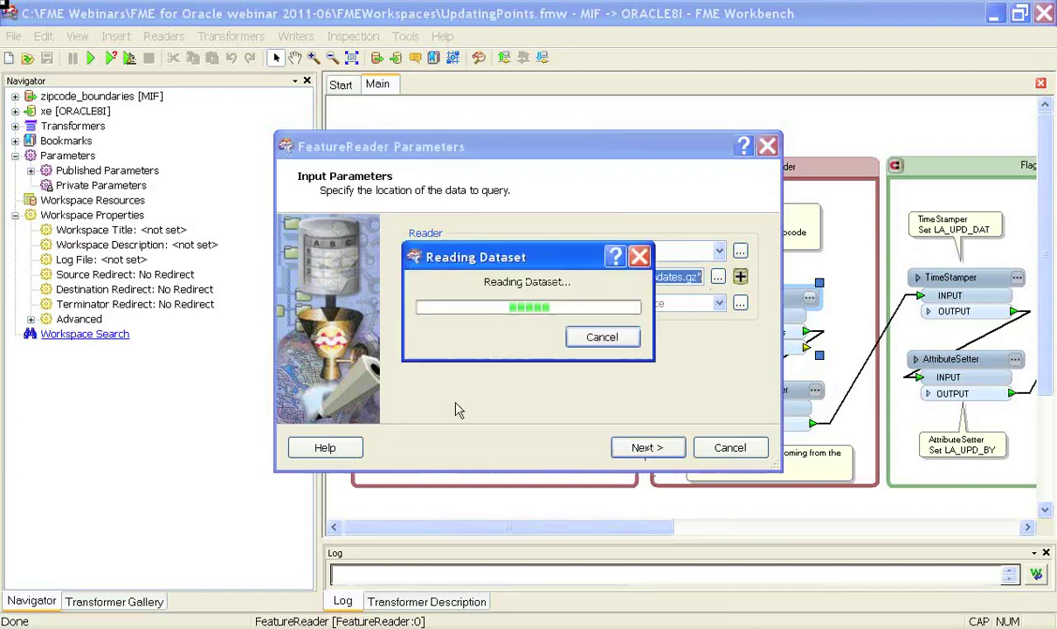
click(640, 447)
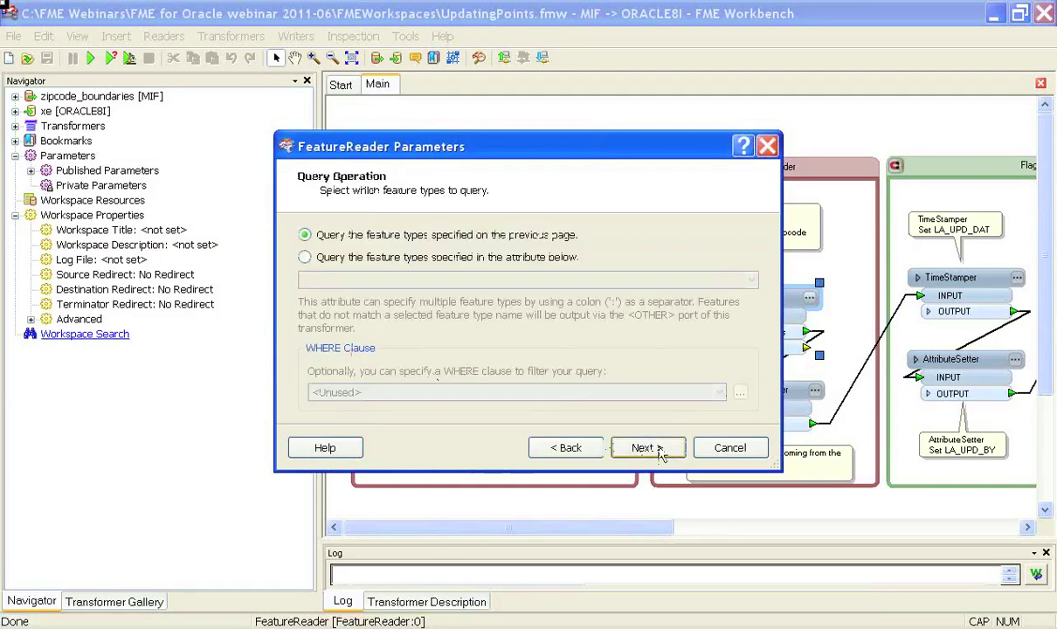
click(660, 449)
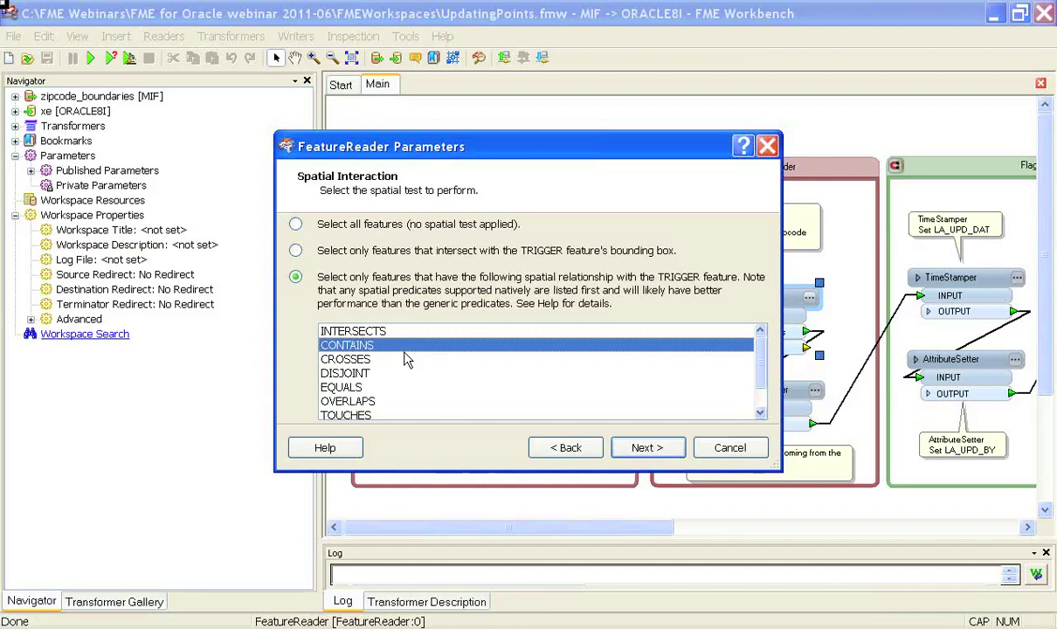
Go back to the input settings, return to the spatial test page, and cancel without changes
click(565, 447)
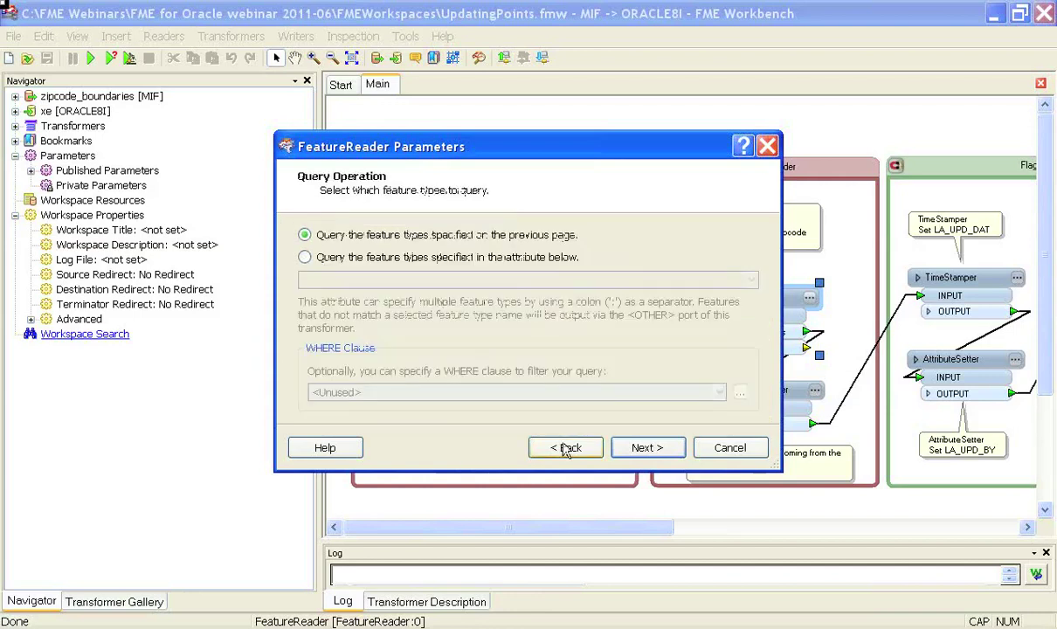
click(567, 449)
click(567, 449)
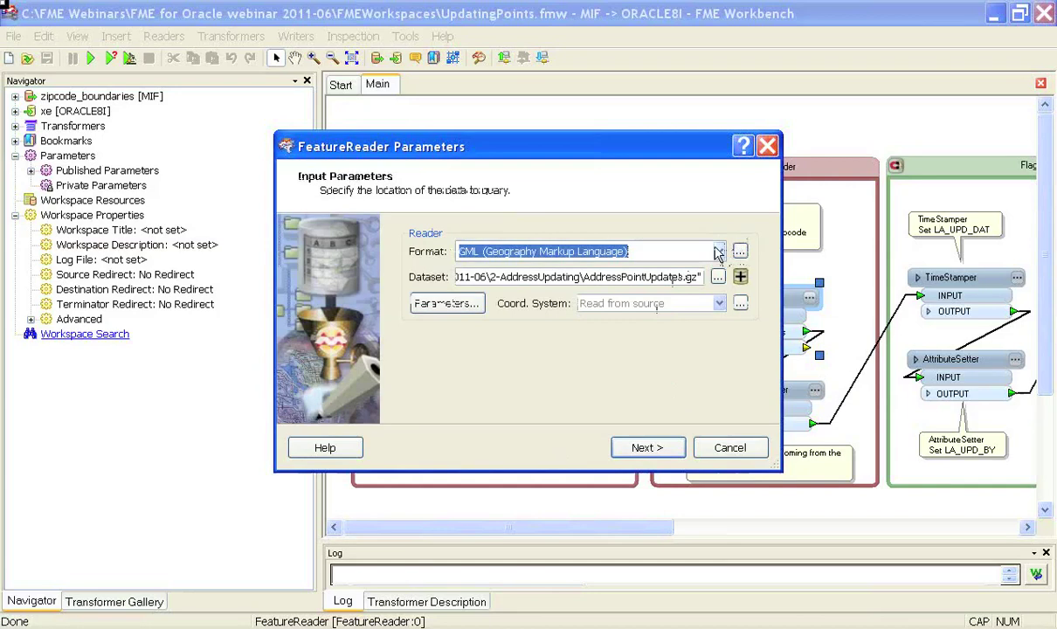
click(647, 456)
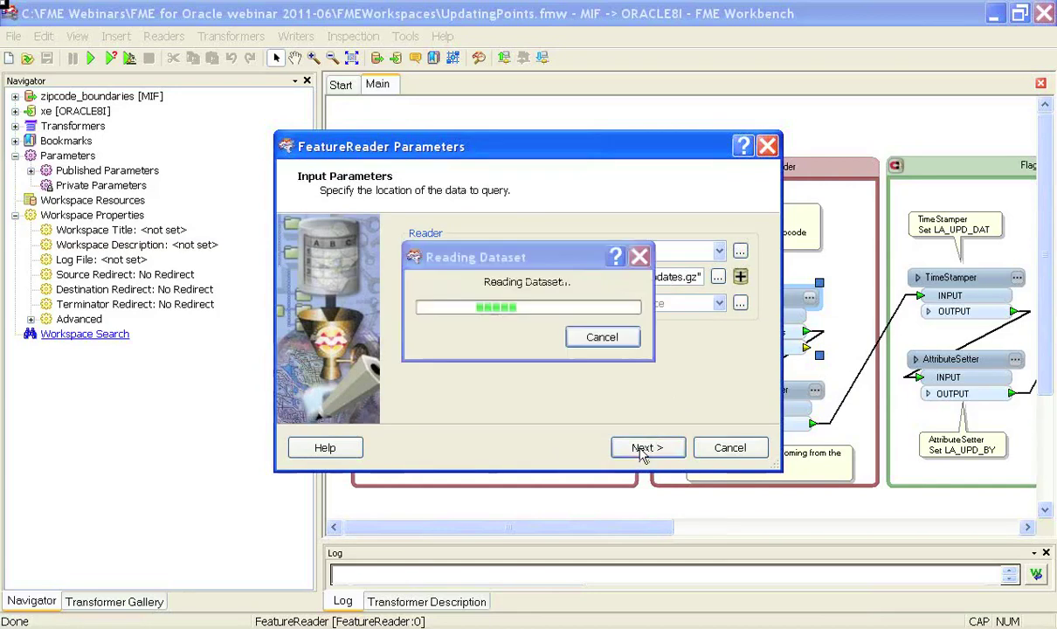
click(643, 454)
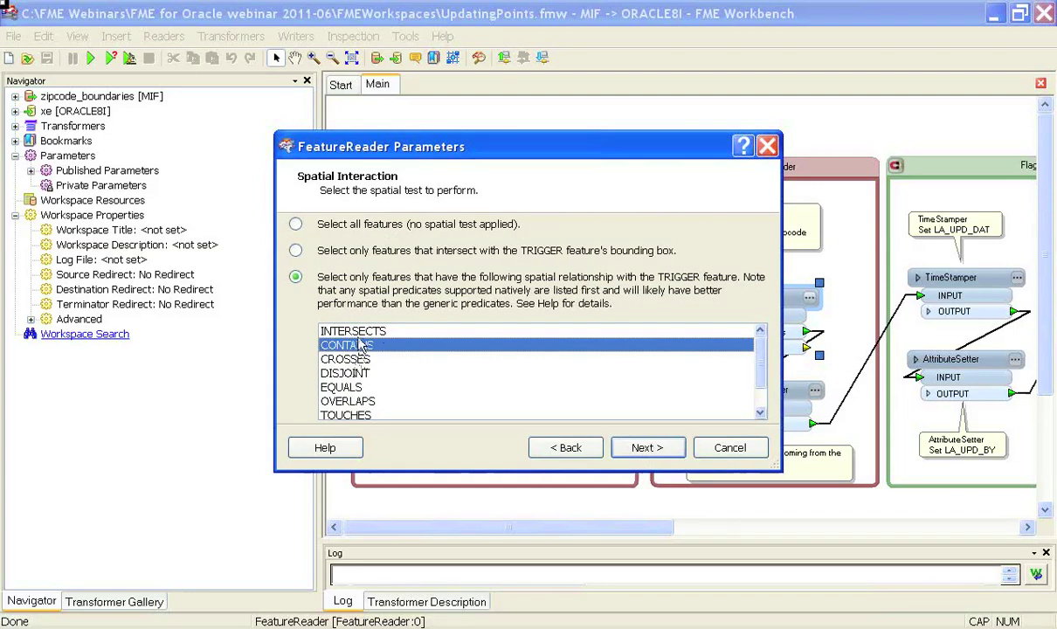
scroll(542, 375, down, 1)
scroll(559, 358, up, 1)
click(725, 447)
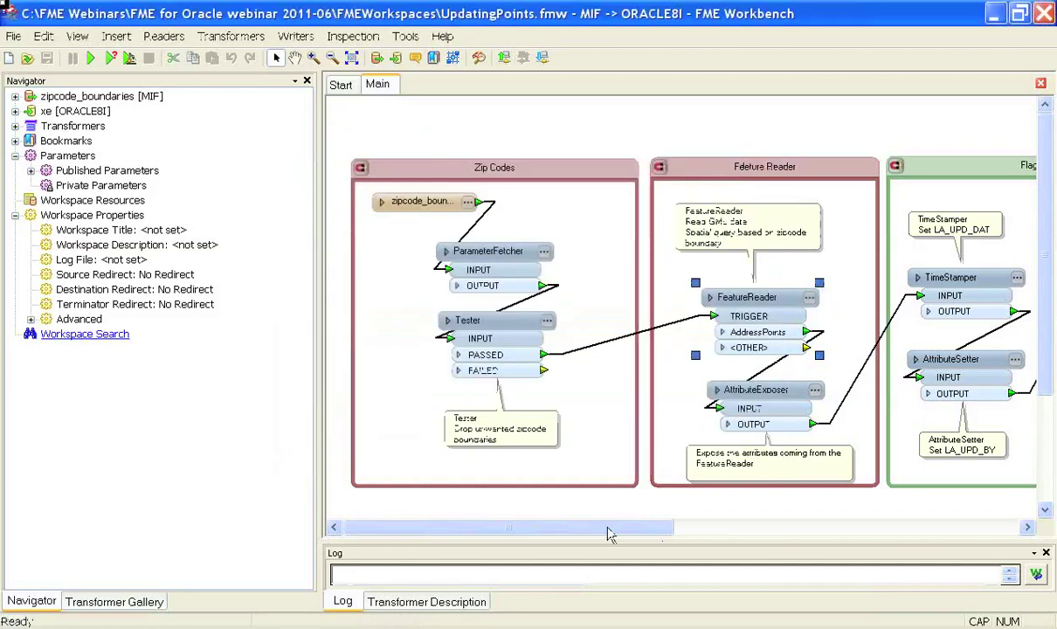
drag(608, 533, 778, 537)
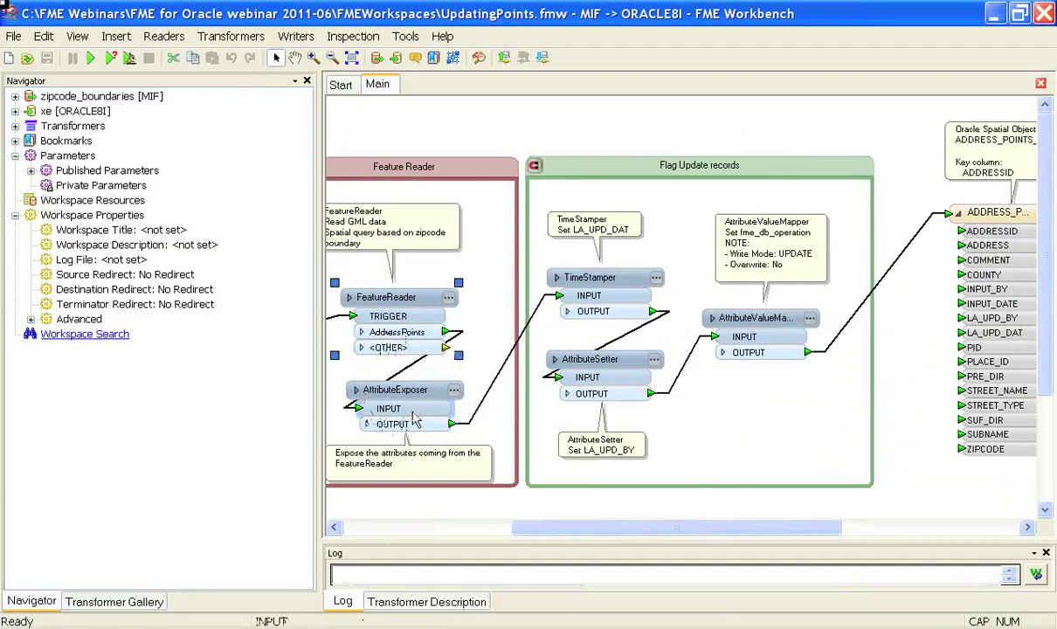
double_click(440, 397)
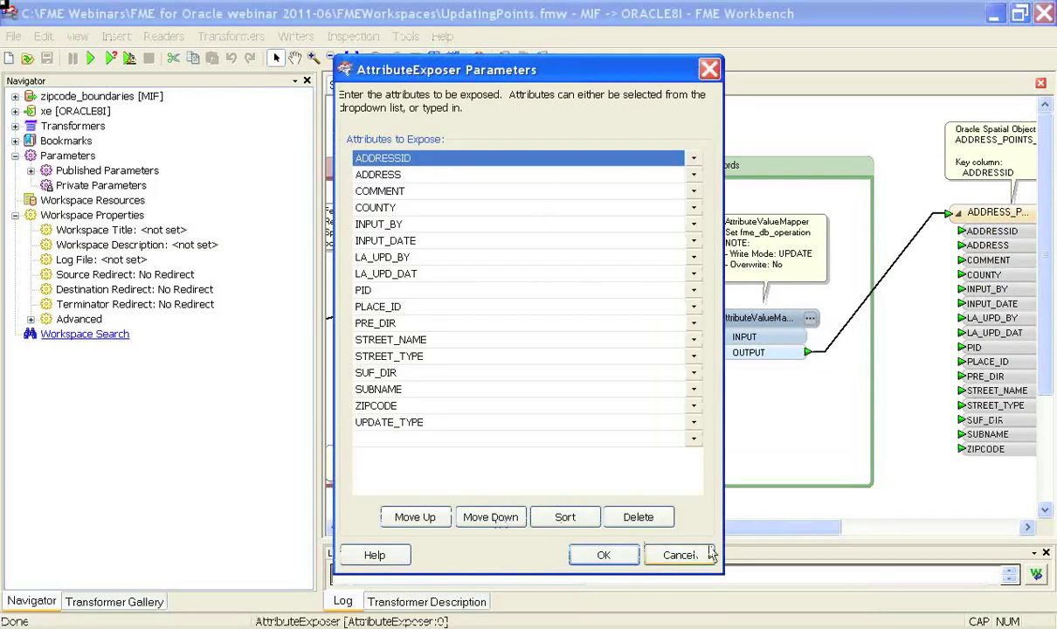
click(689, 559)
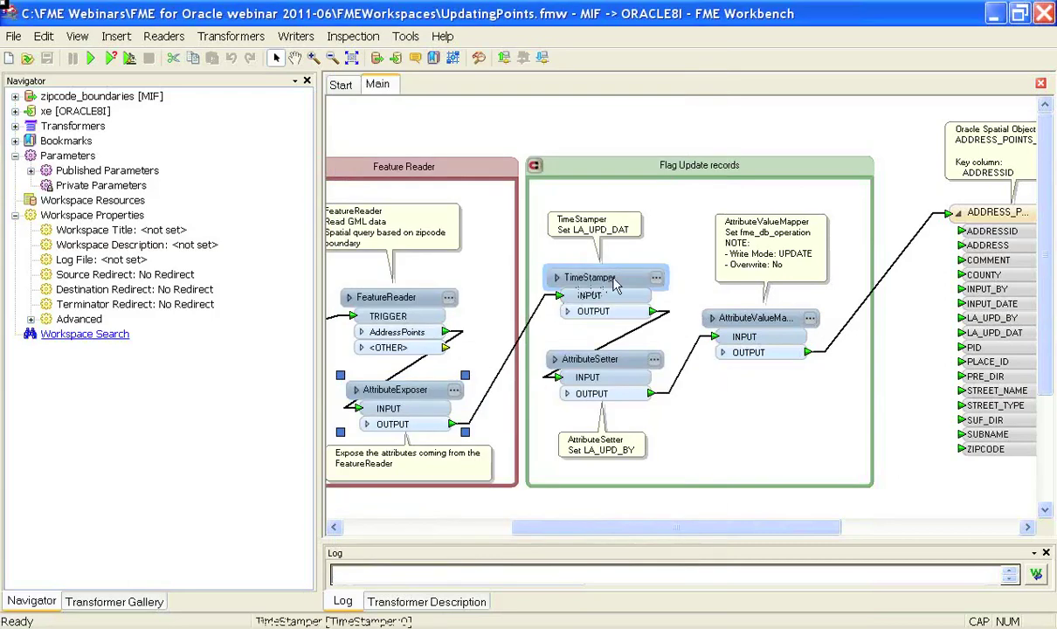
mouse_move(622, 286)
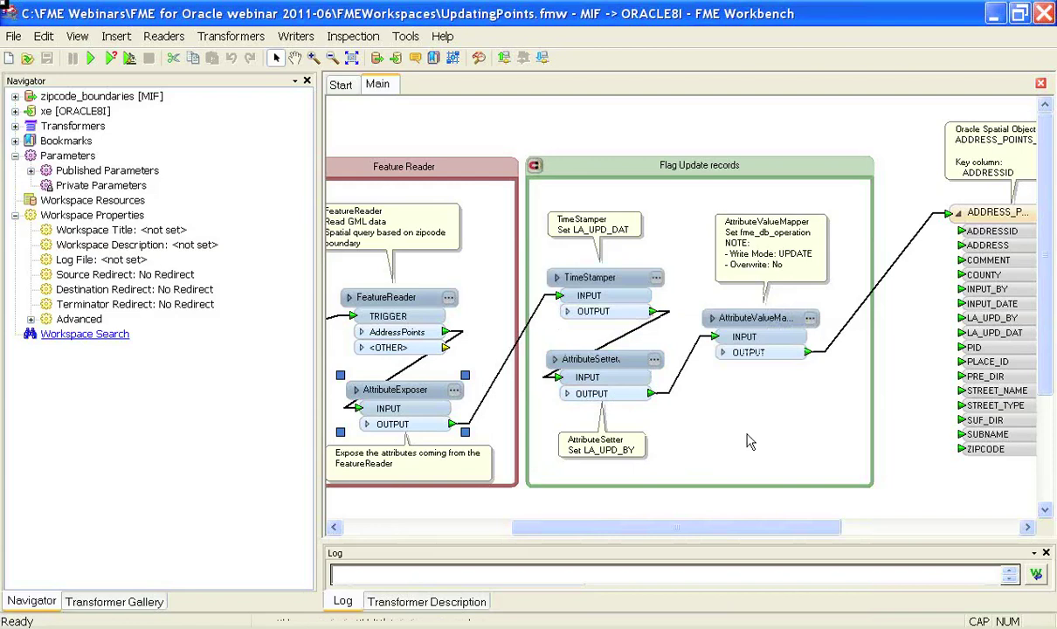
click(813, 320)
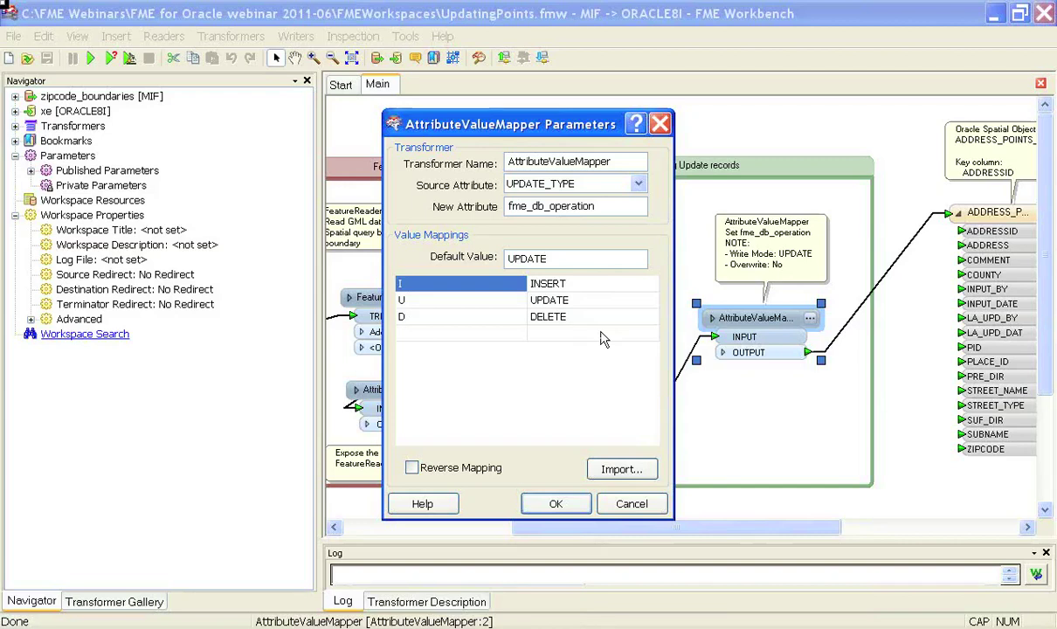
click(626, 502)
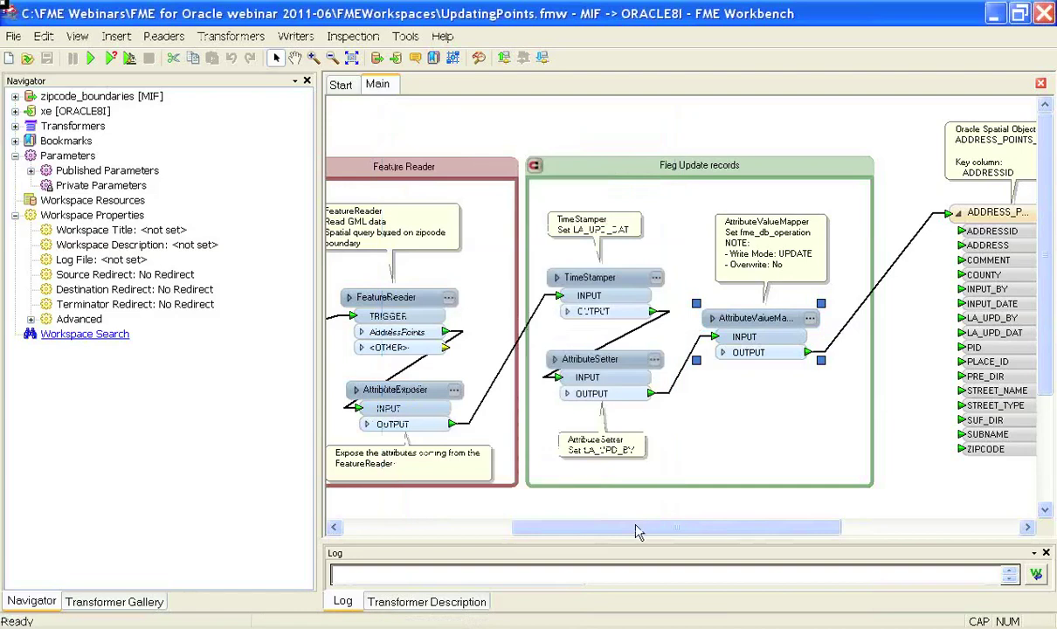
scroll(804, 361, right, 3)
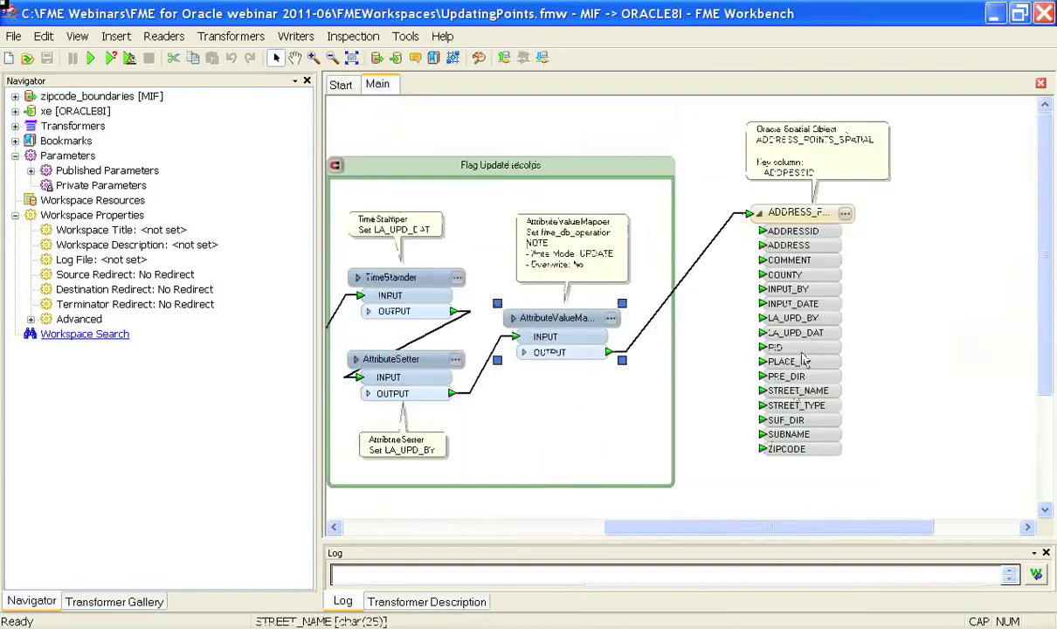
click(845, 214)
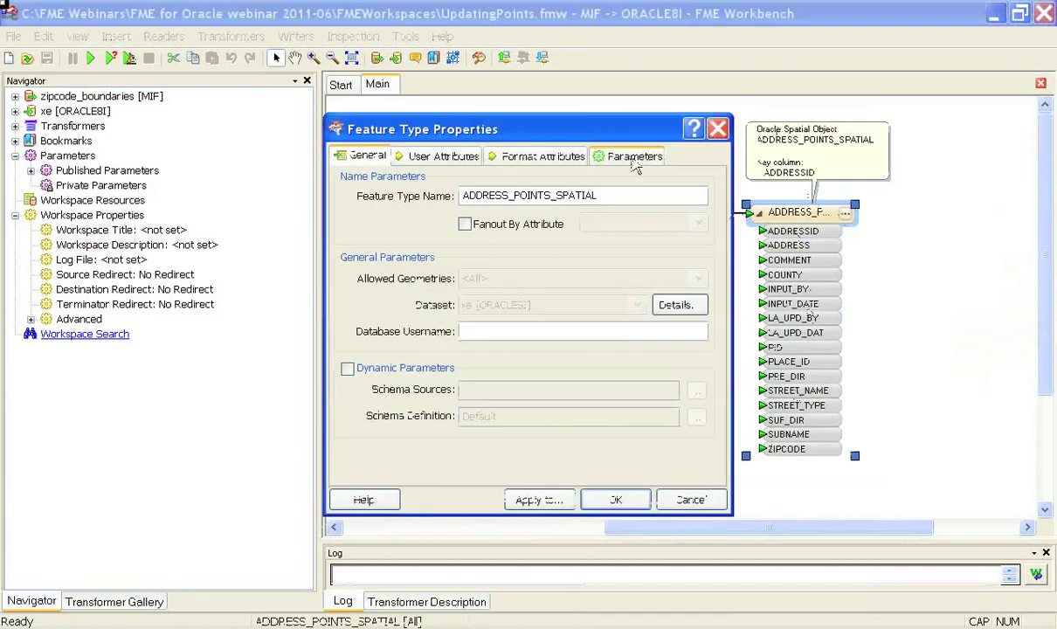
click(635, 158)
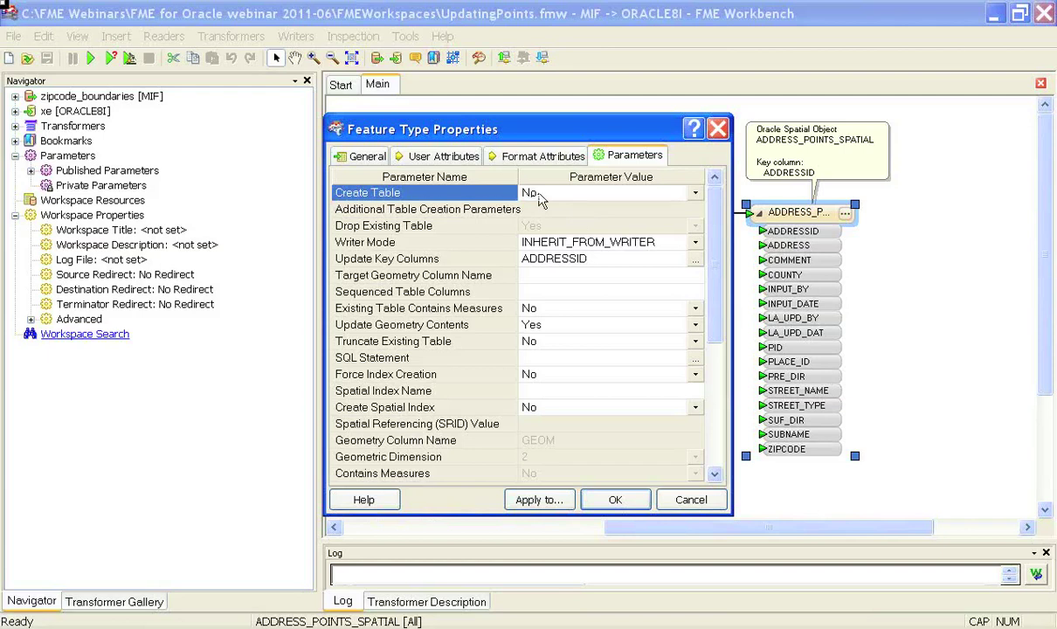
click(691, 501)
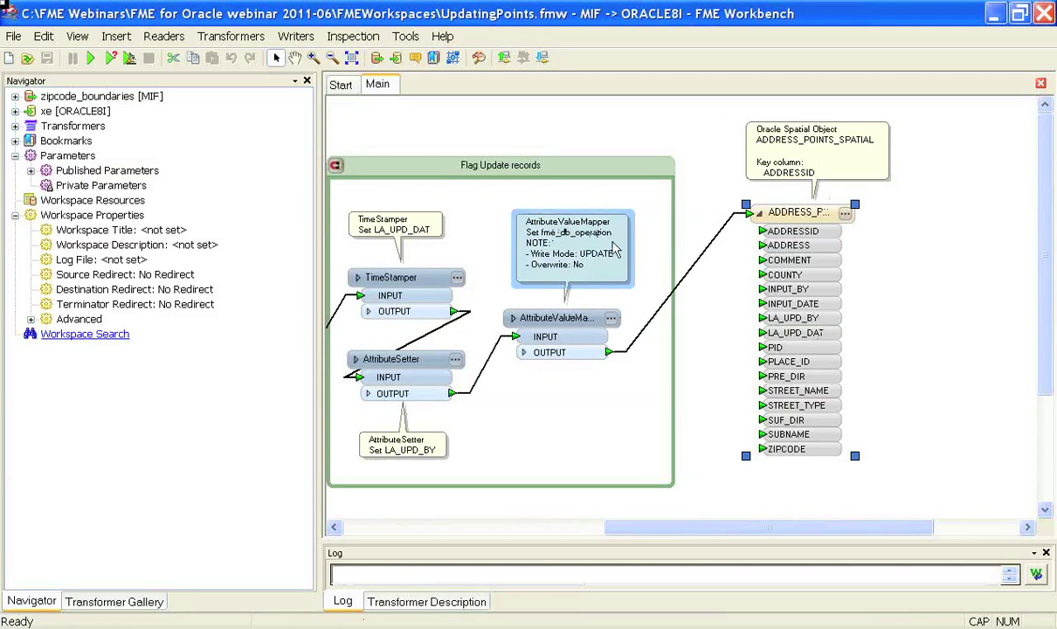
Return to the FME Desktop Demos slide show and follow its Lidar link to LASDelivery
click(250, 627)
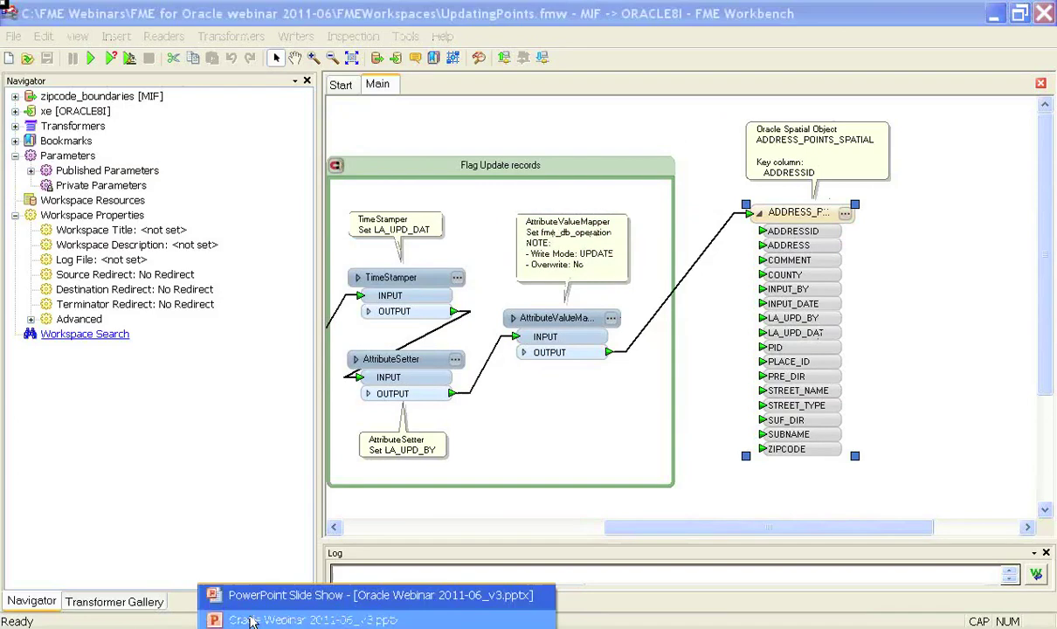
click(258, 597)
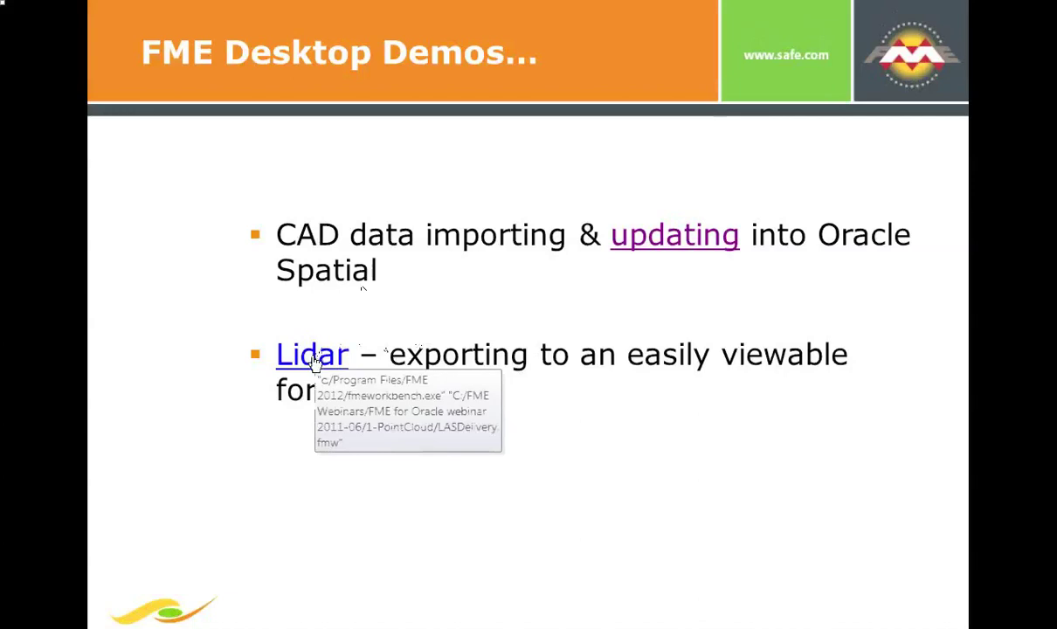
click(314, 362)
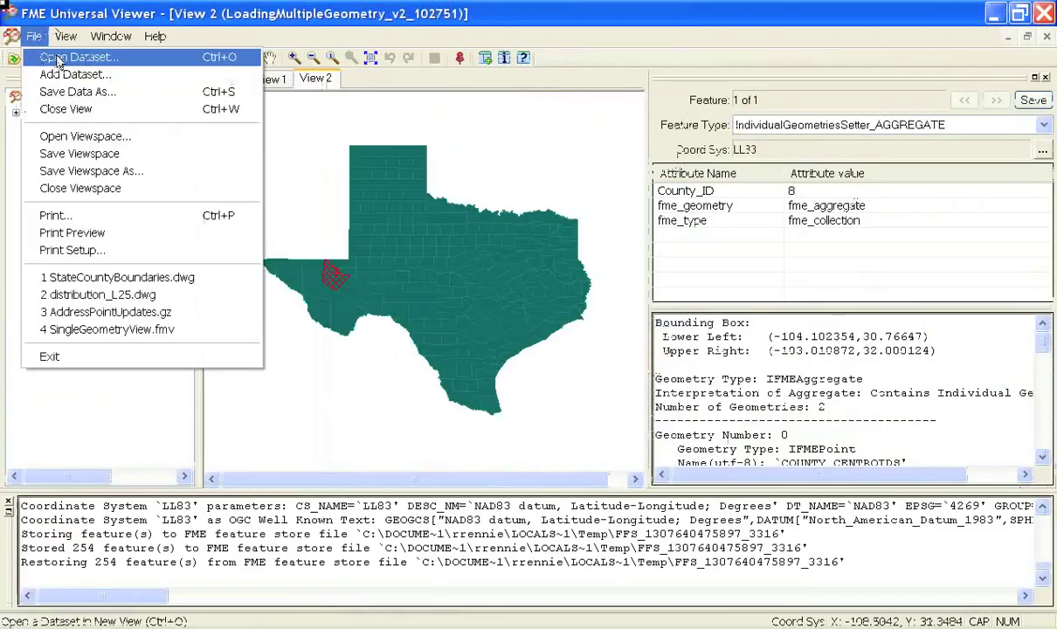
Choose Bentley MicroStation Design (V7) as the format of the dataset to view
click(58, 57)
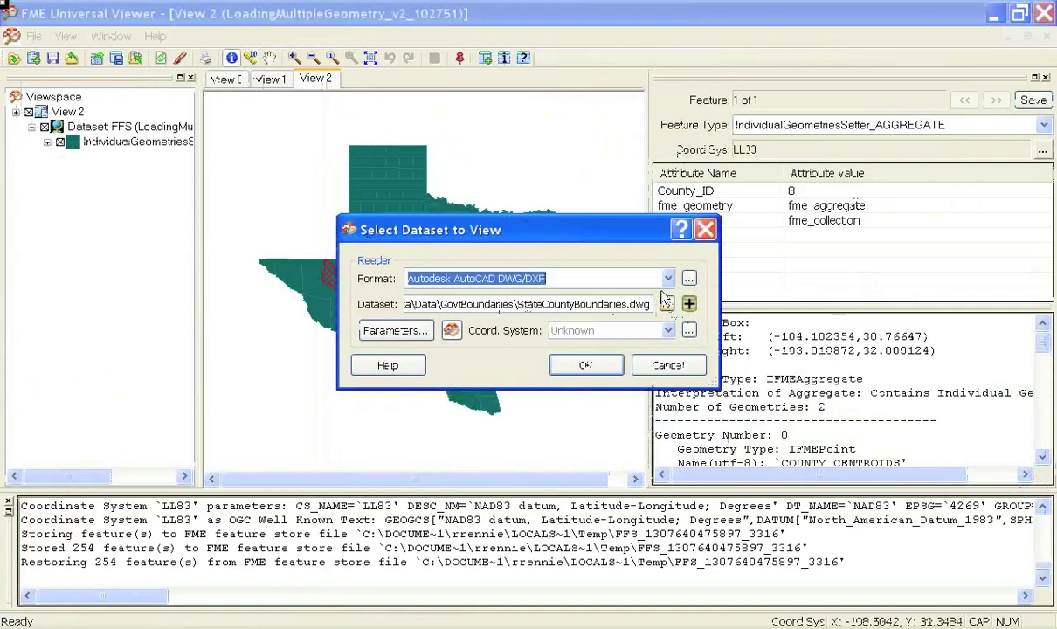
text(DGN)
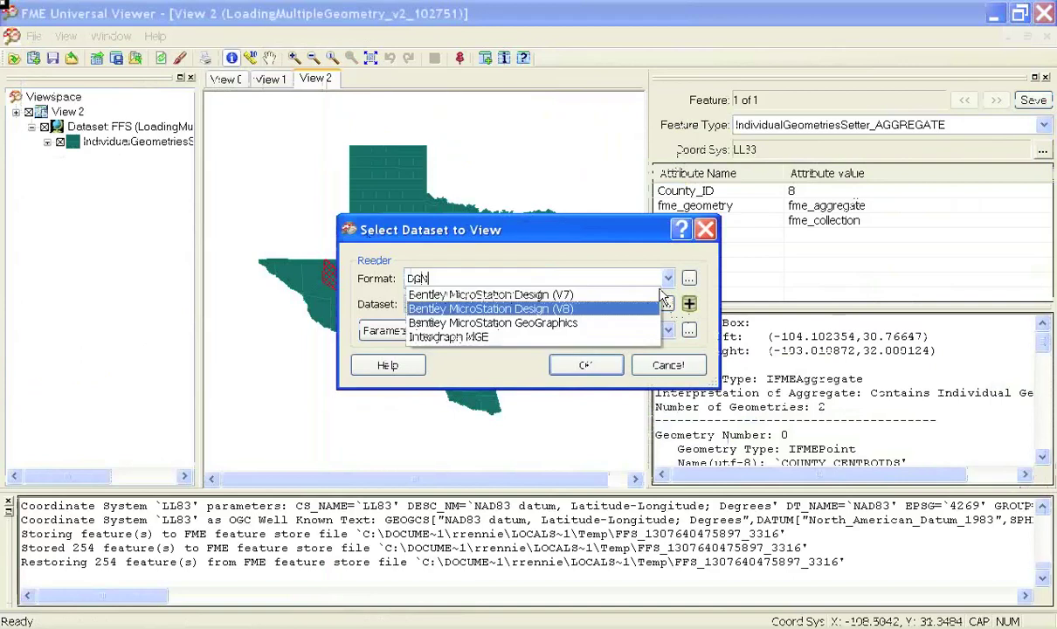
key(Up)
key(Tab)
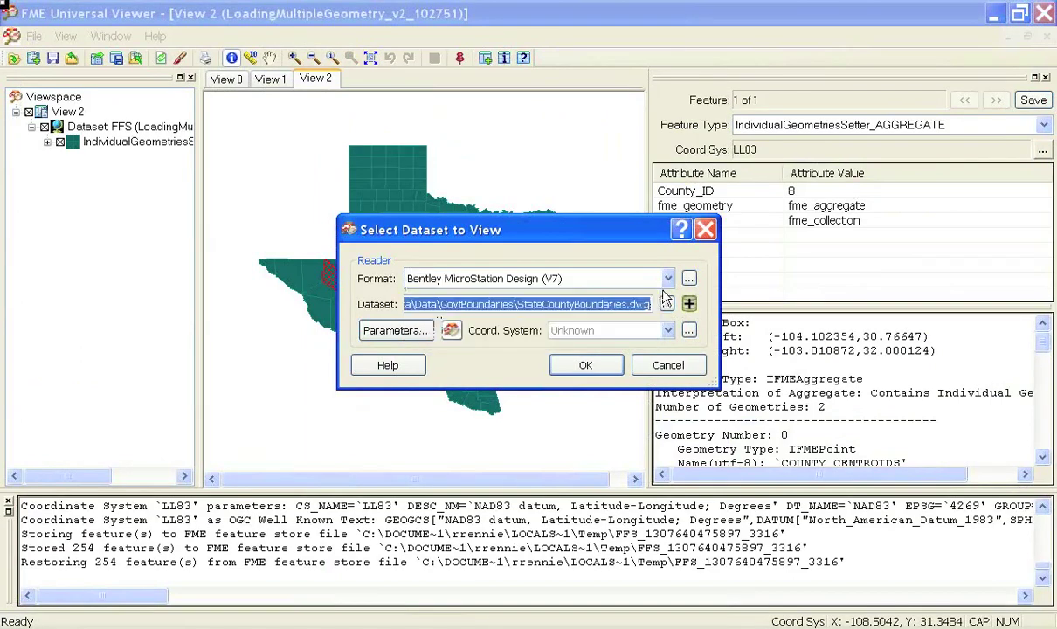
Load C:\...\1-PointCloud\input\ProjectSite.dgn into a new View 3
click(666, 303)
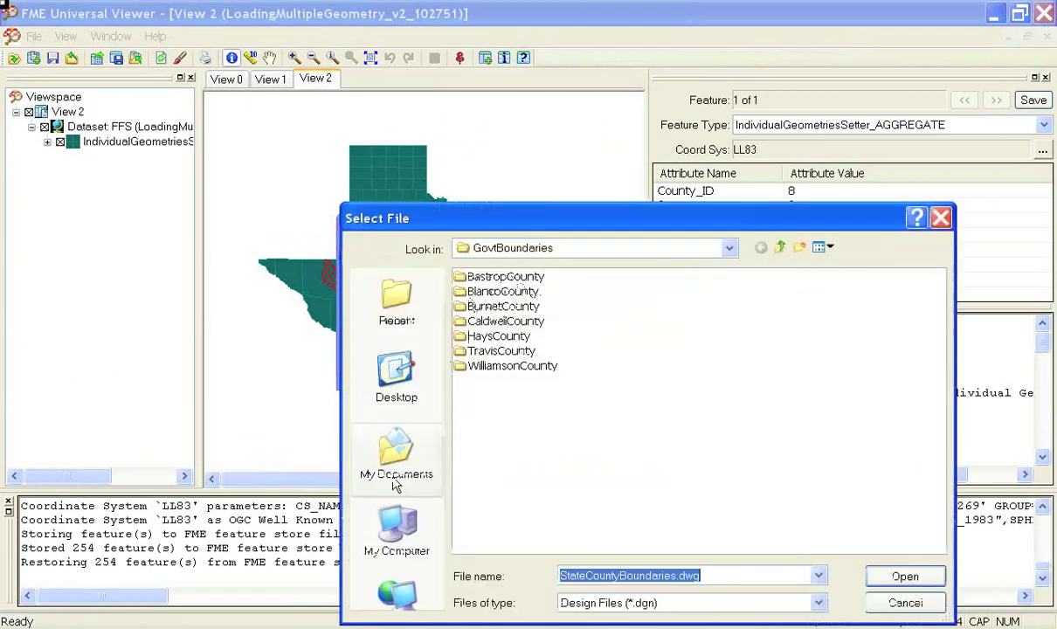
click(397, 528)
double_click(491, 343)
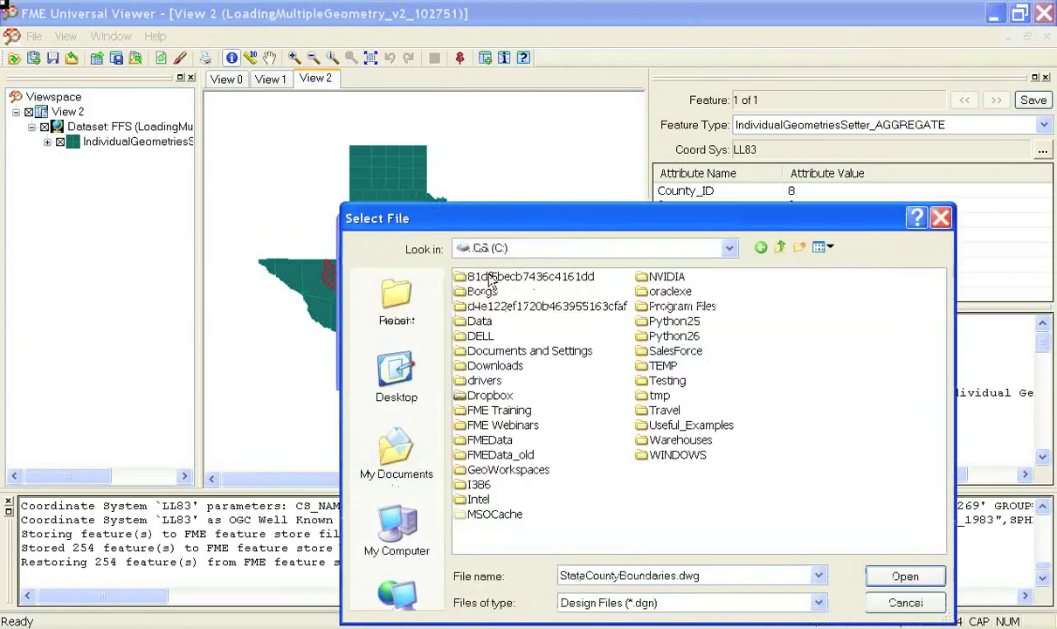
double_click(500, 425)
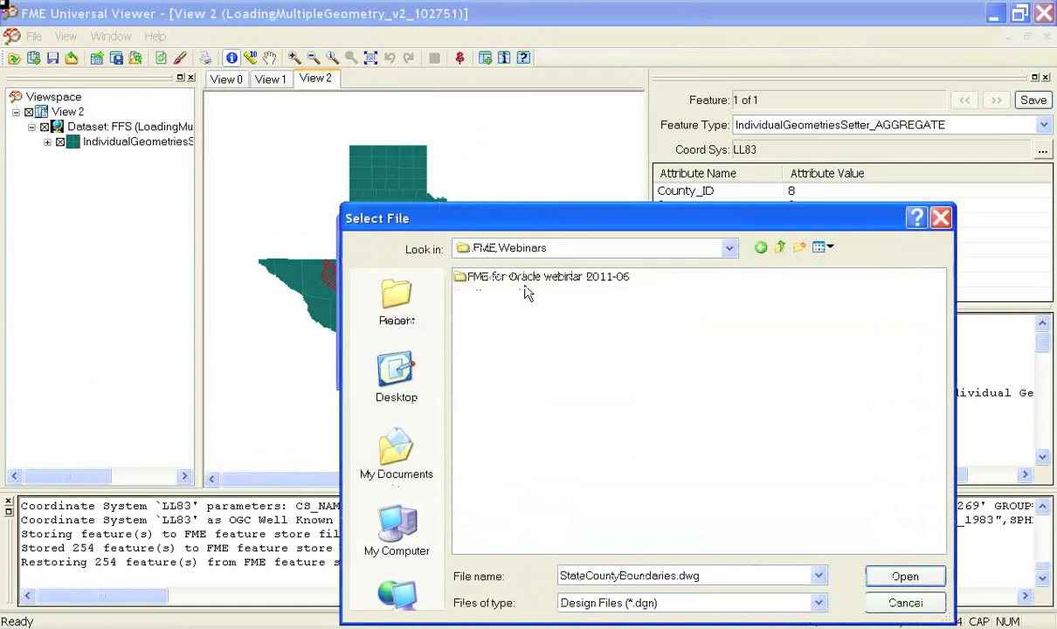
double_click(498, 278)
double_click(491, 278)
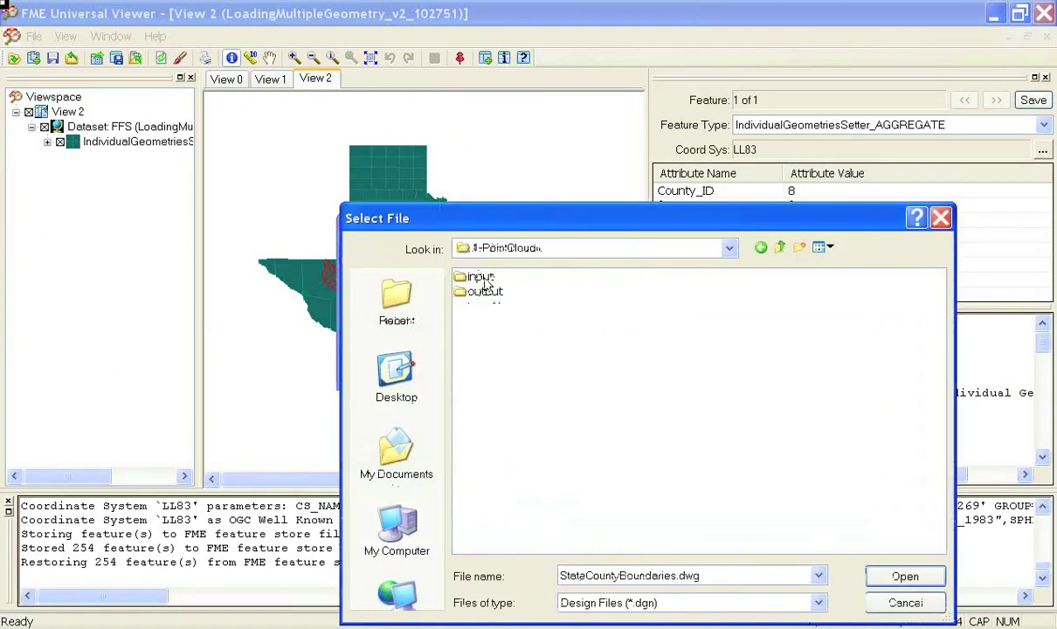
double_click(482, 277)
click(486, 278)
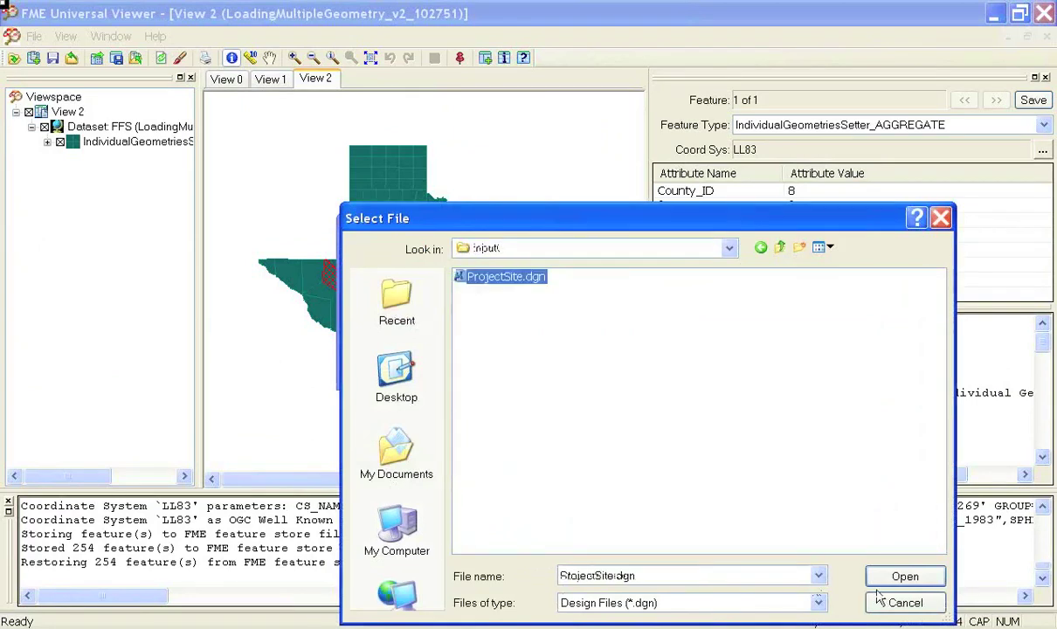
click(905, 576)
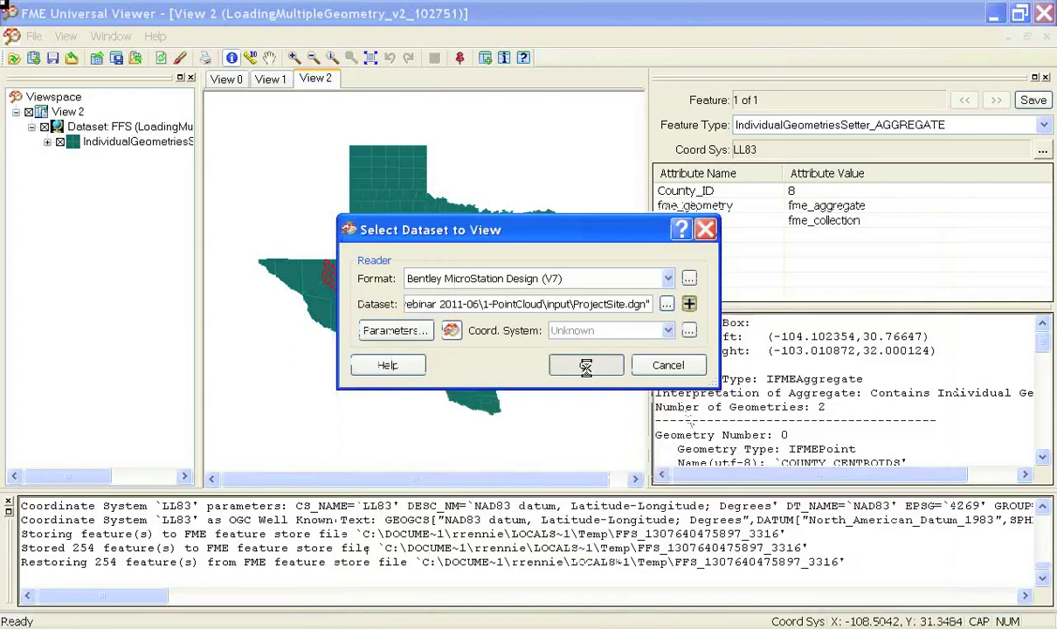
click(585, 365)
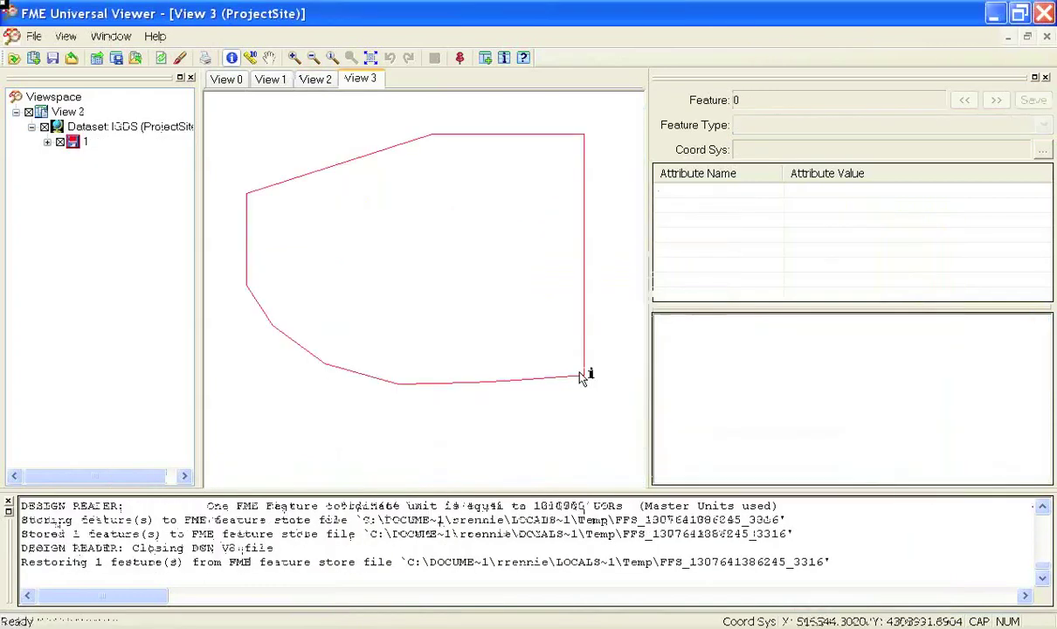
Query the project site polygon's attributes, then switch back to the LASDelivery workspace
click(484, 341)
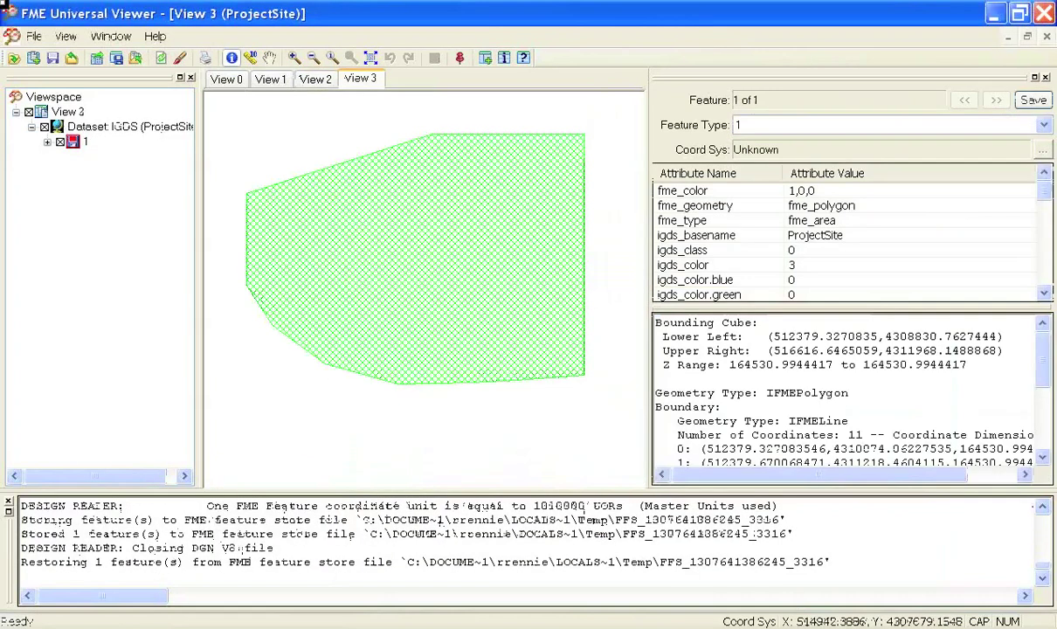
click(542, 627)
click(541, 596)
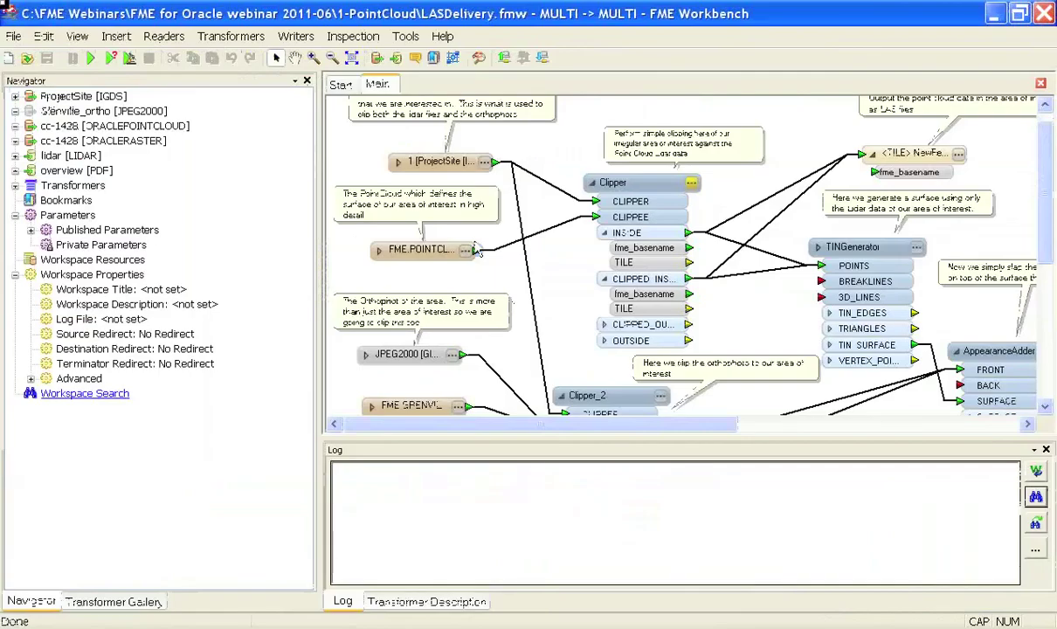
Inspect the FME.POINTCLOUD, FME.GRENVILLE and JPEG2000 orthophoto reader nodes
click(416, 252)
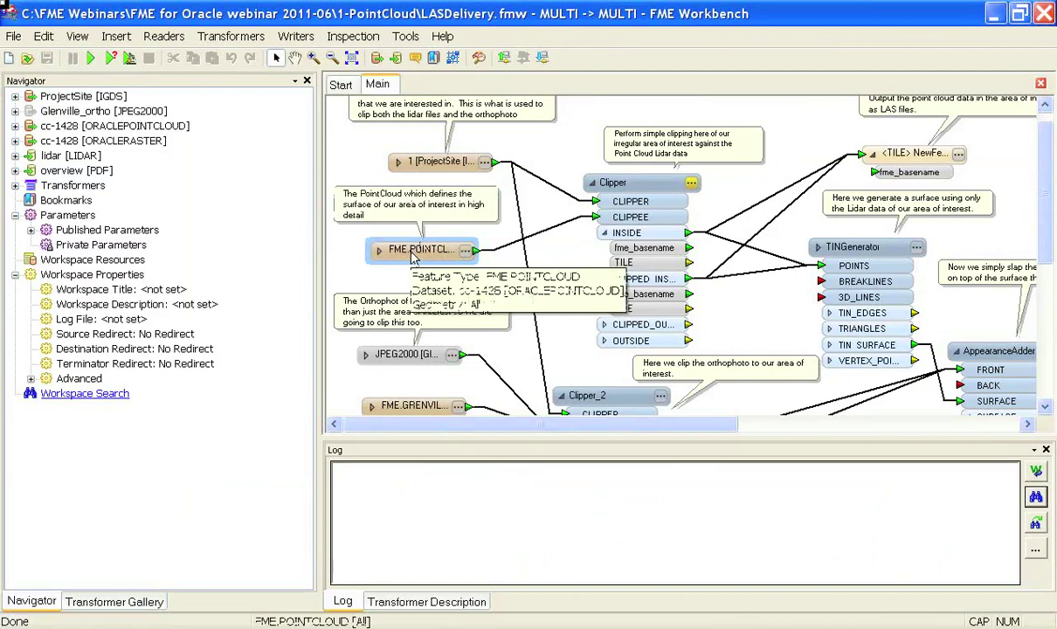
click(950, 277)
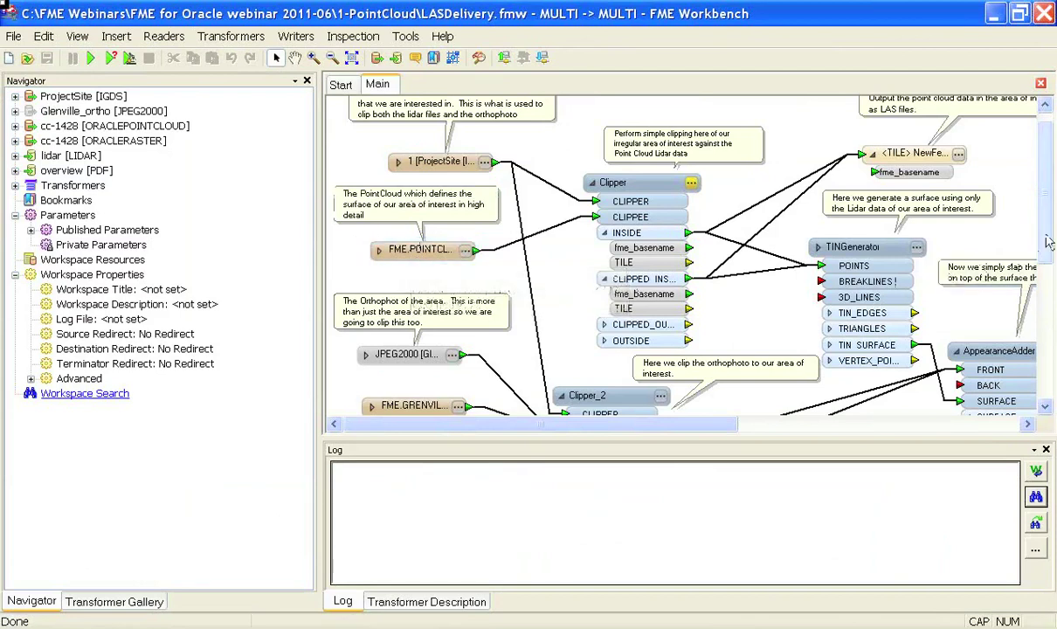
scroll(401, 285, down, 3)
click(402, 279)
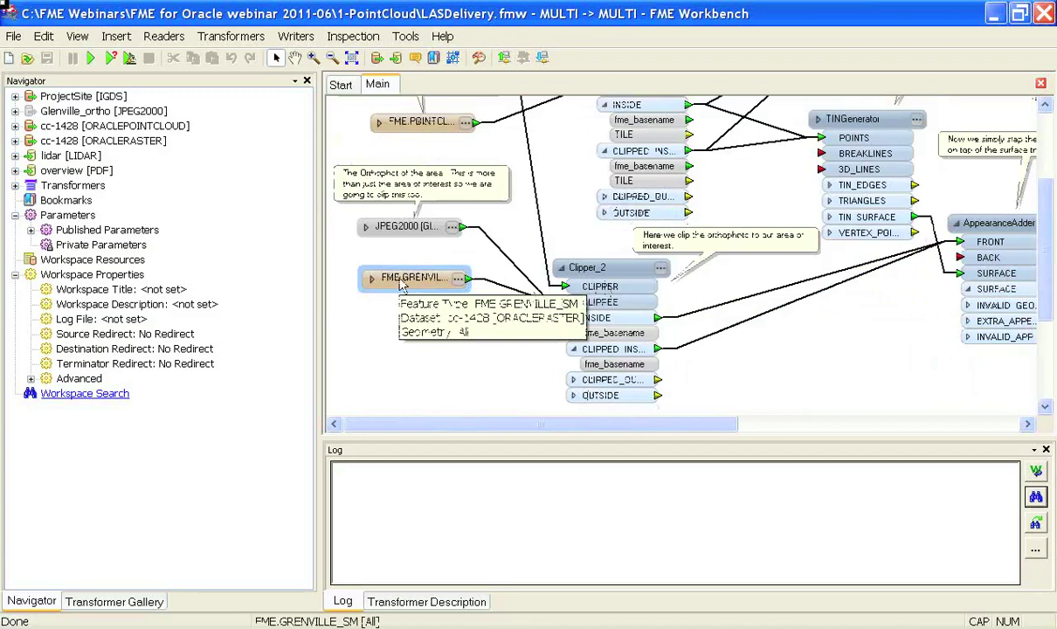
click(419, 229)
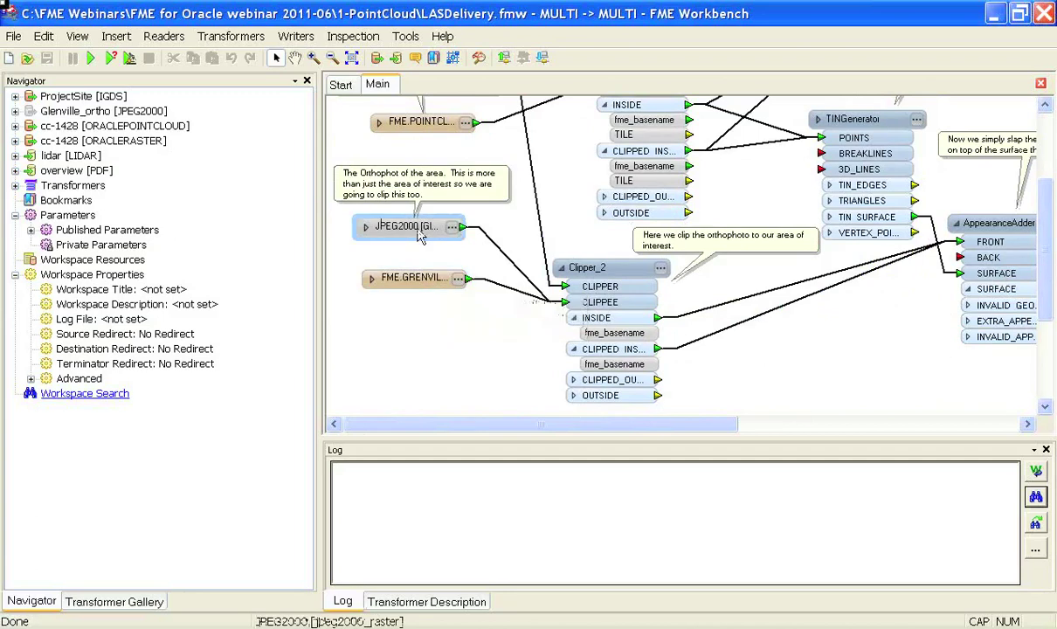
click(407, 282)
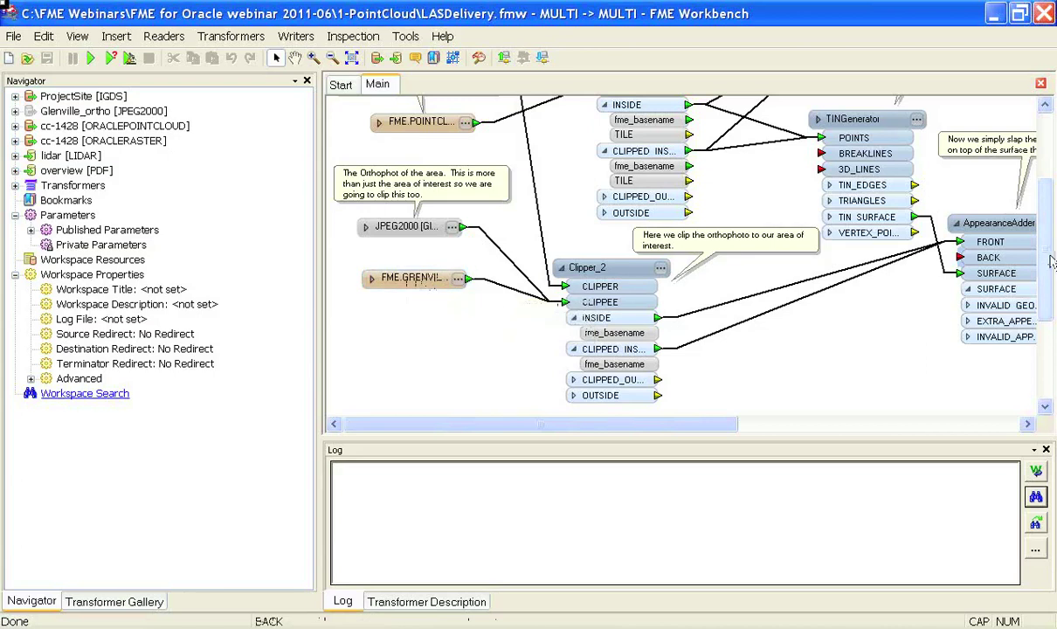
Scroll the canvas across the Clippers, TINGenerator and AppearanceAdder to the PDF writer
drag(1051, 262, 1053, 220)
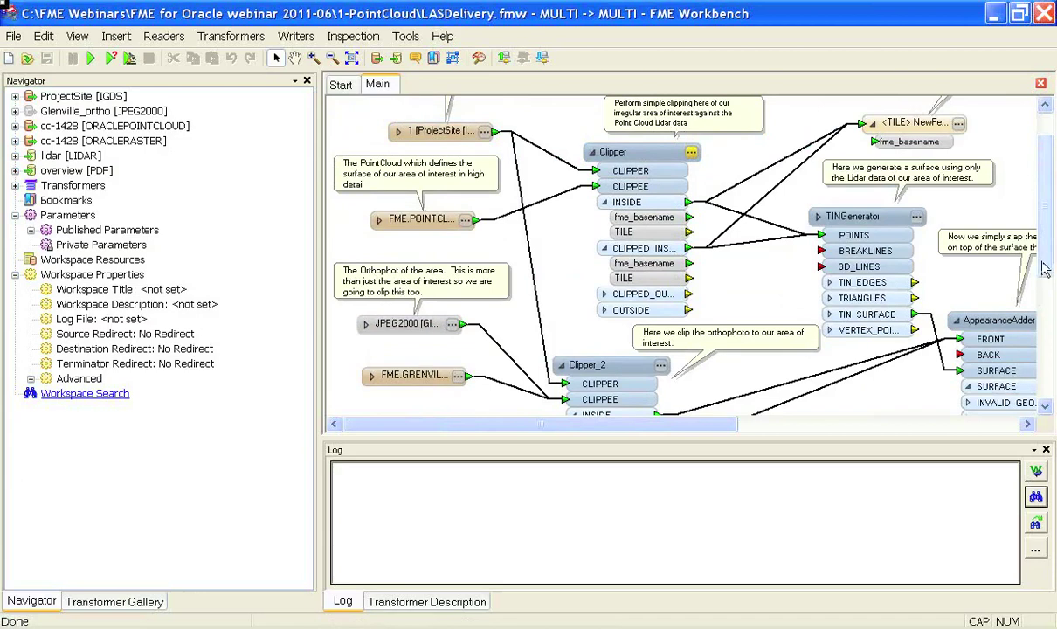
drag(697, 428, 787, 428)
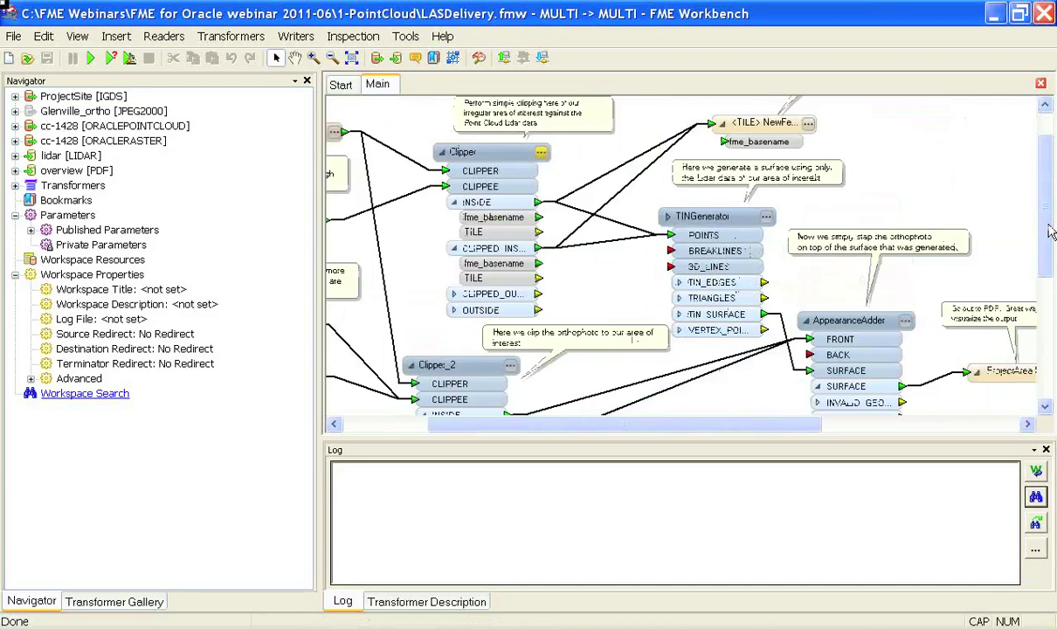
drag(1046, 229, 1046, 269)
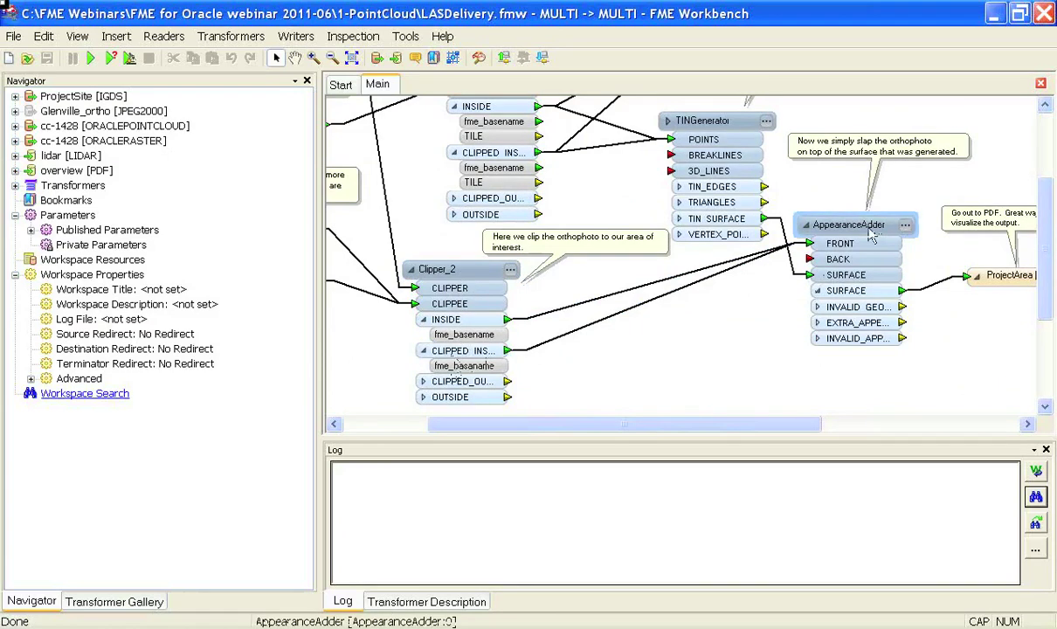
drag(759, 428, 845, 428)
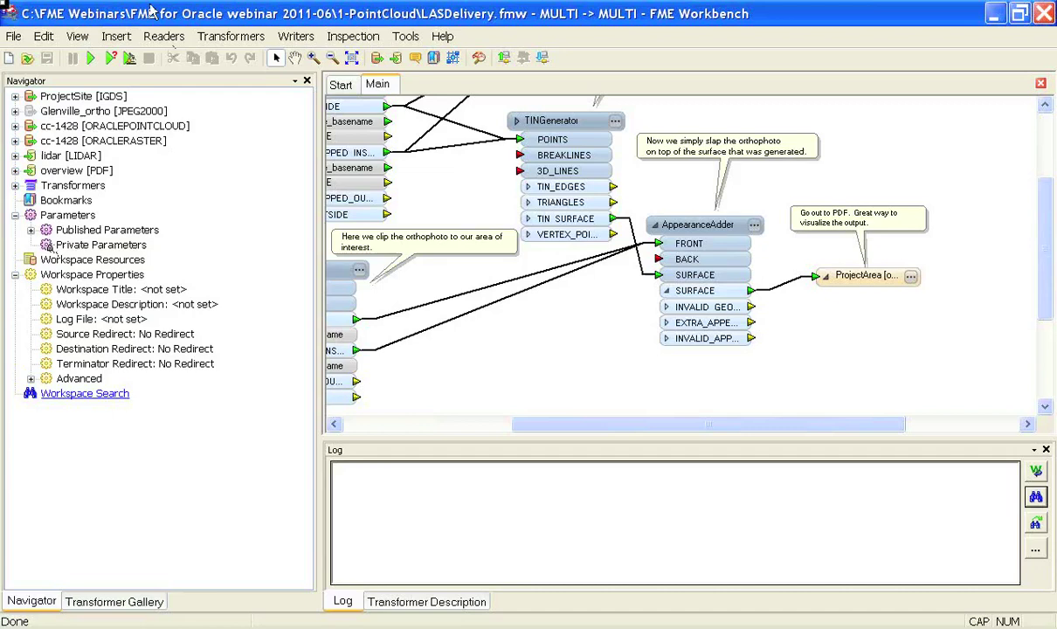
Run the LASDelivery translation with the log enlarged, then return the file browser to the webinar folder
click(93, 60)
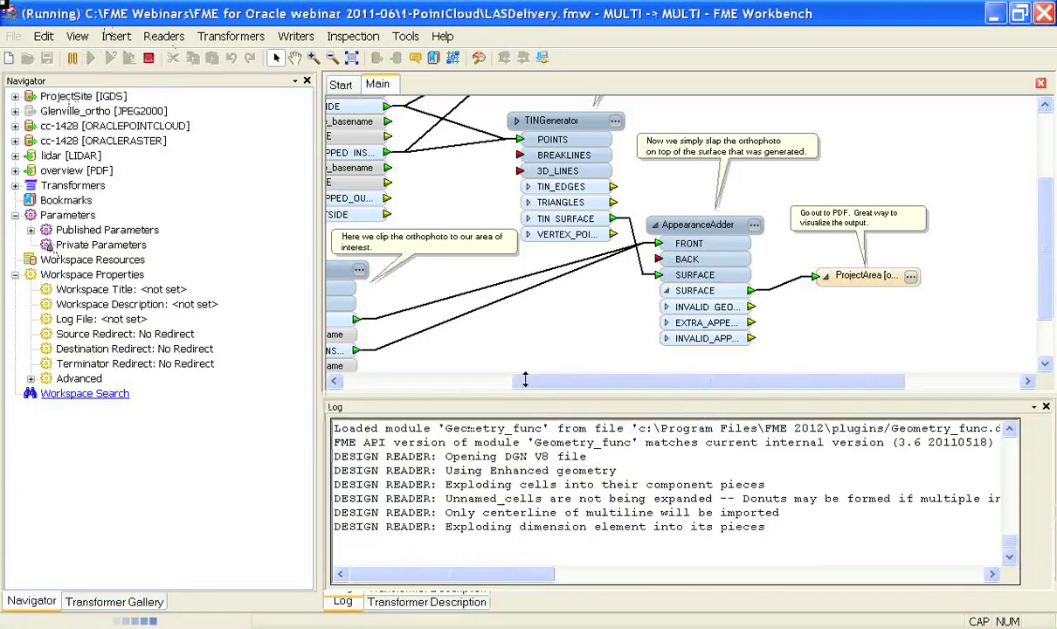
drag(531, 438, 533, 314)
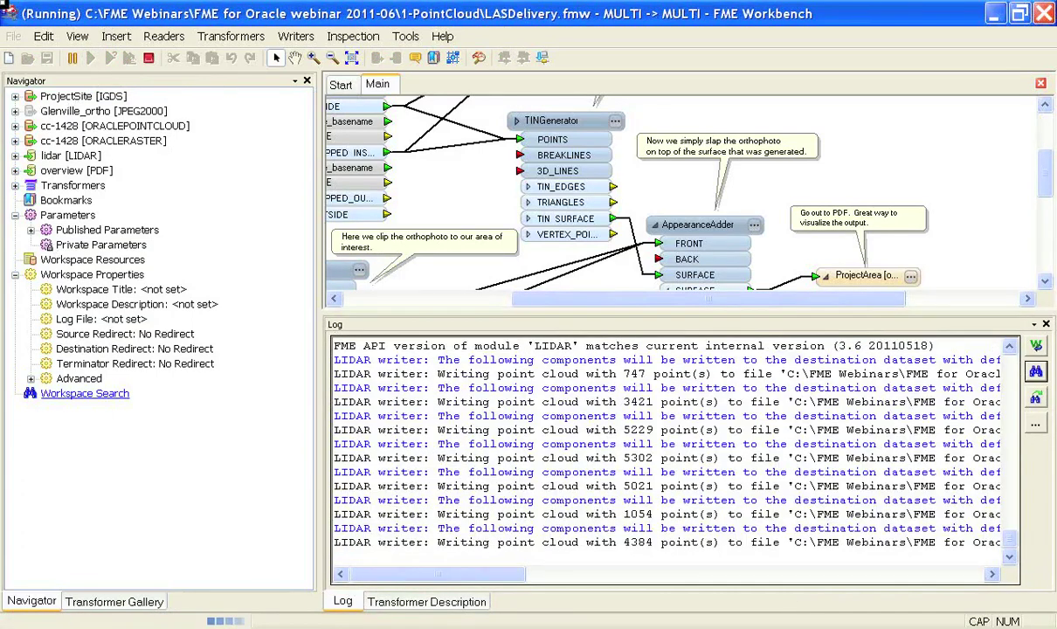
key(alt+Tab)
click(237, 96)
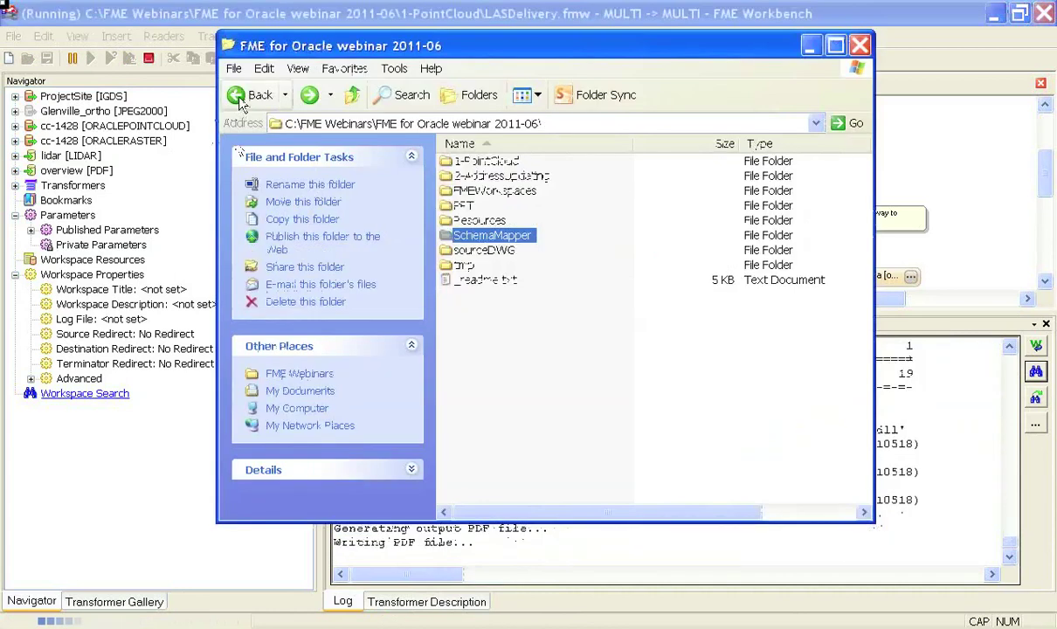
Open overview_good.pdf from the 1-PointCloud\output folder in Adobe Reader
double_click(511, 163)
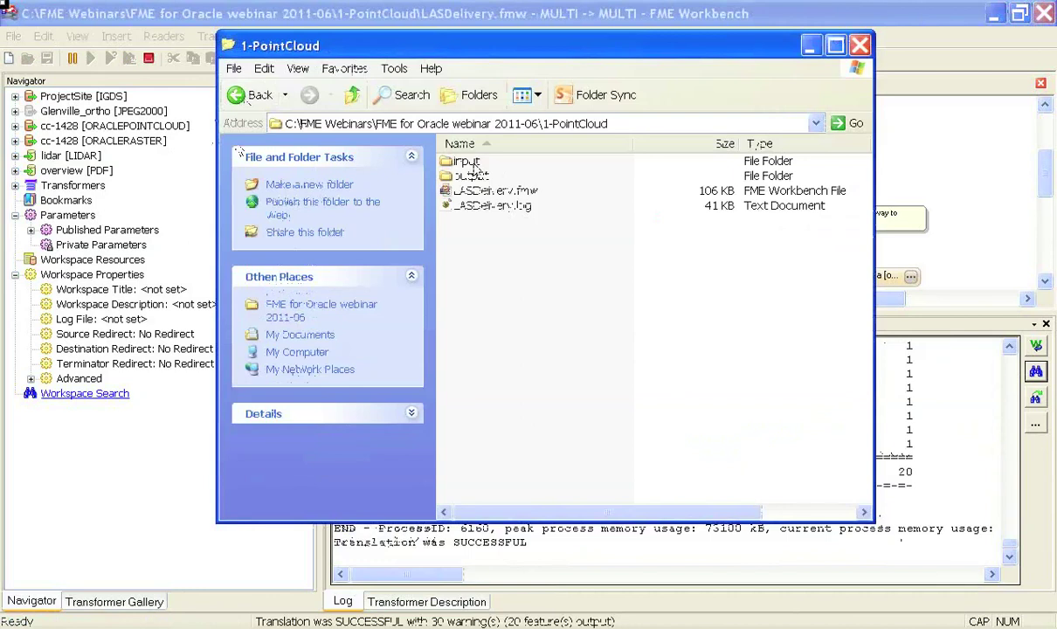
double_click(469, 176)
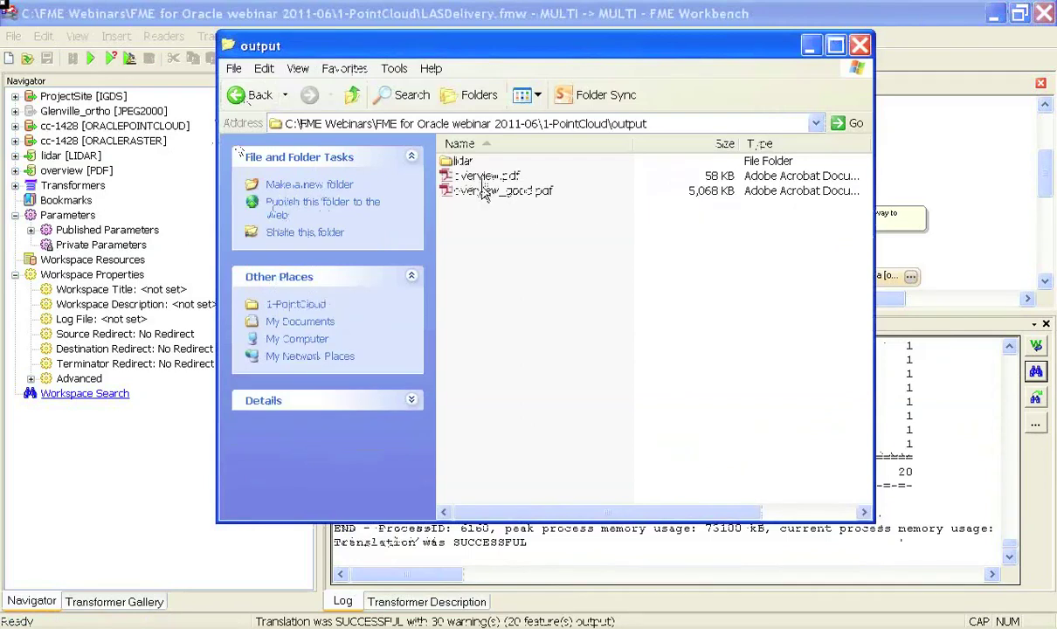
double_click(483, 190)
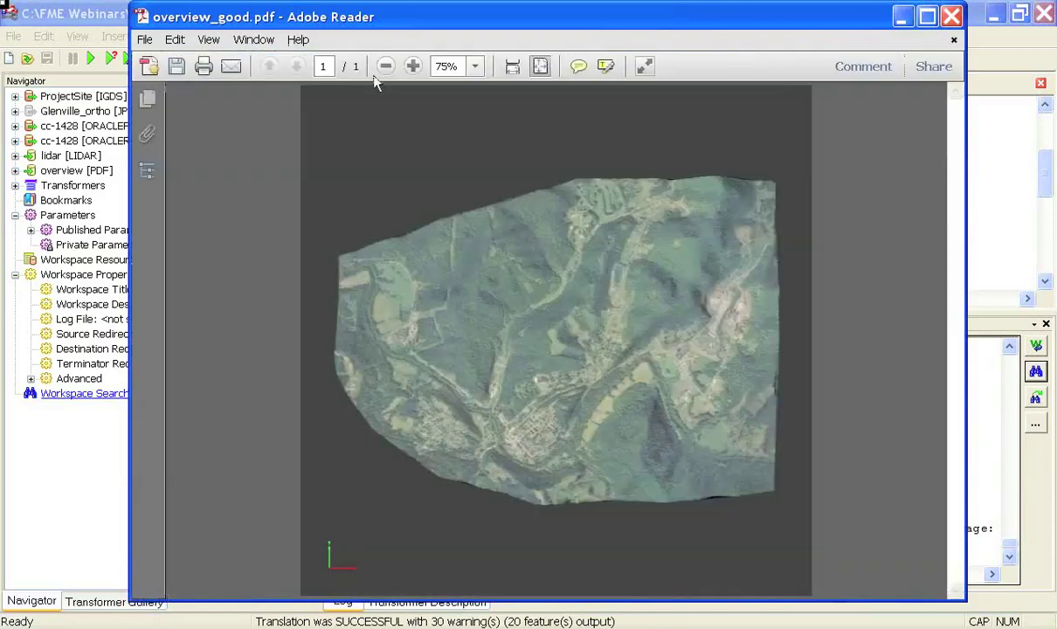
Orbit the 3D terrain in overview_good.pdf to an oblique view showing relief under the orthophoto
mouse_move(323, 103)
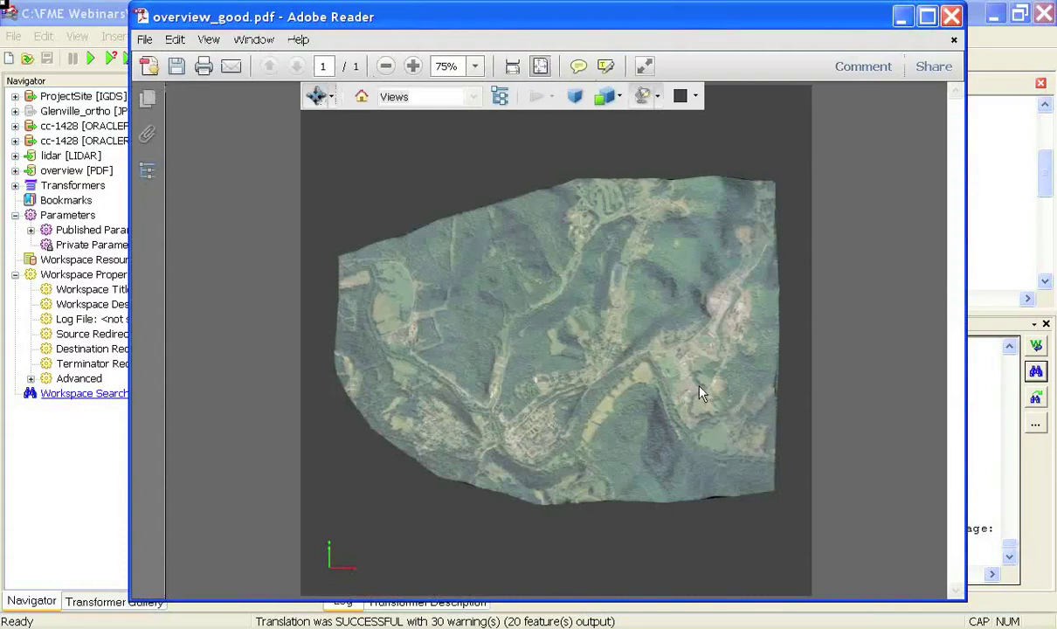
drag(699, 388, 660, 328)
drag(661, 328, 643, 371)
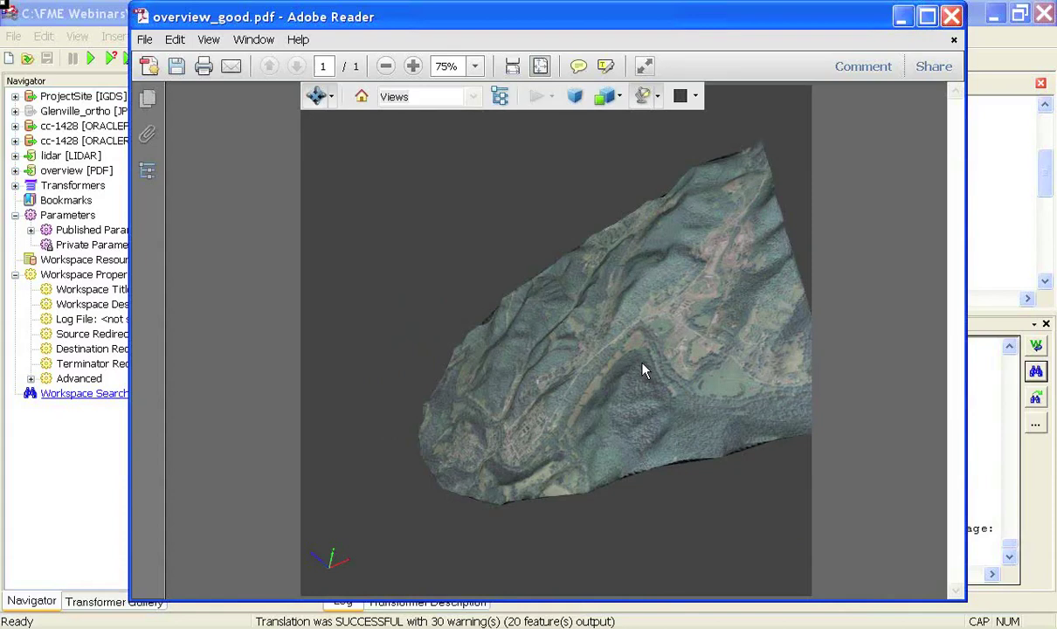
drag(709, 395, 607, 410)
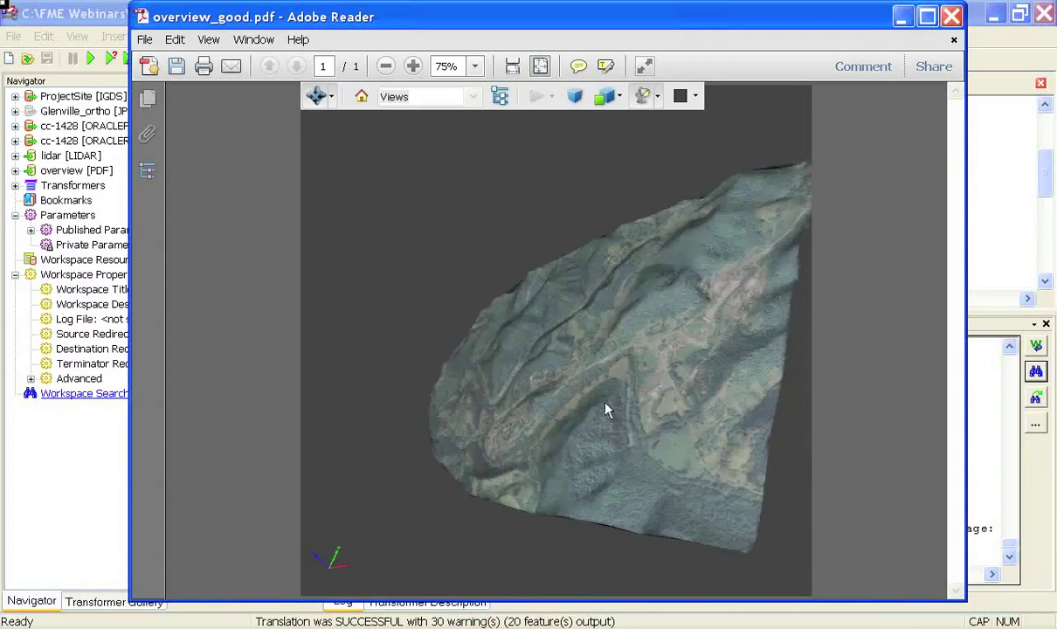
click(232, 617)
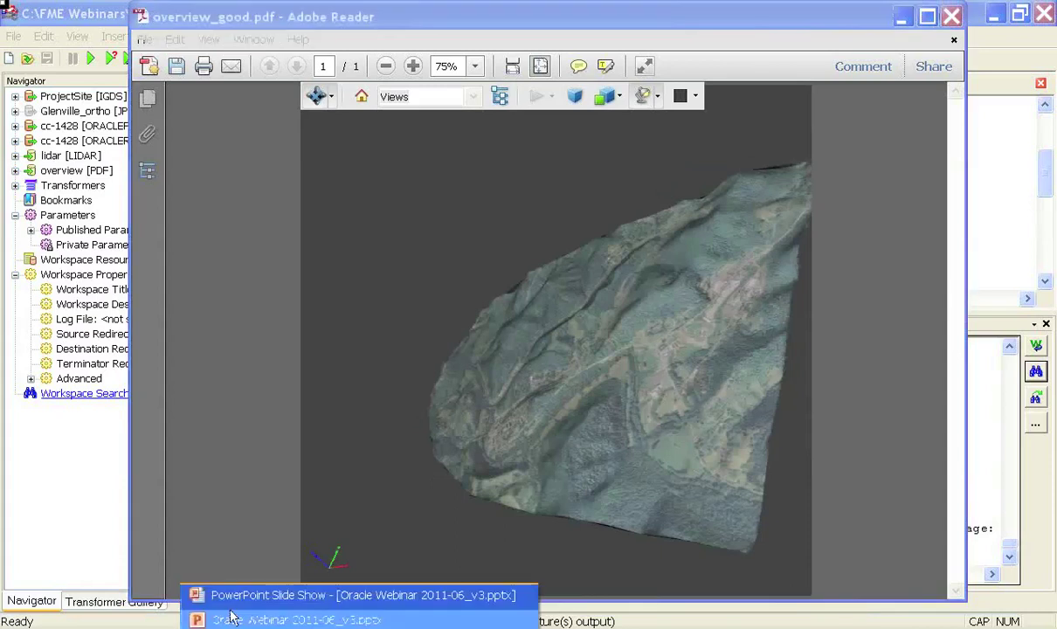
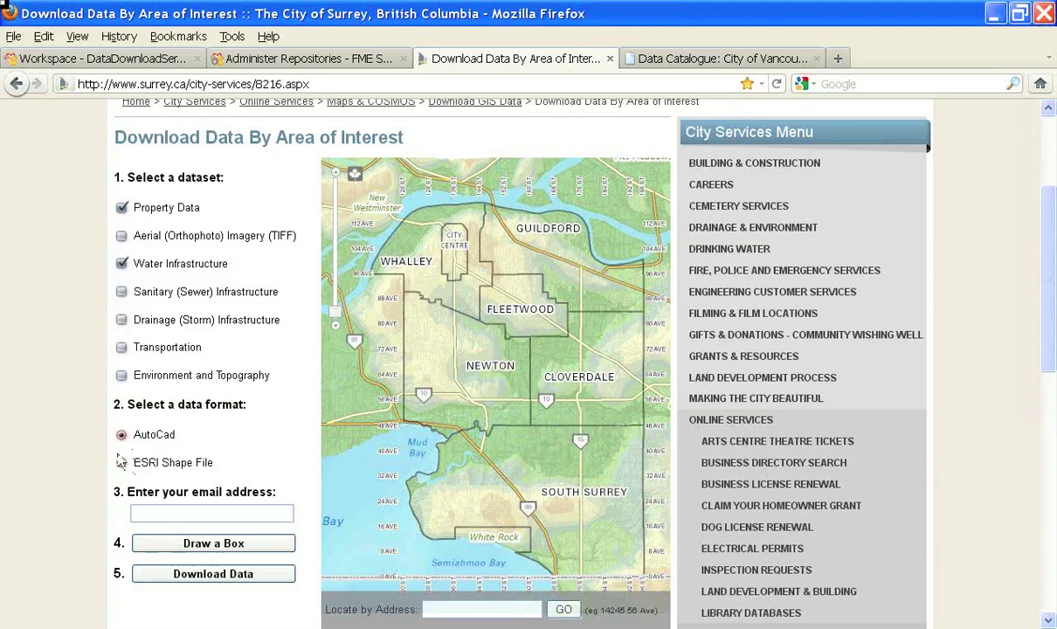
Choose ESRI Shape File as the download format and enter your email address
click(122, 463)
click(195, 513)
text(RDBYN.R)
key(BackSpace)
key(BackSpace)
key(BackSpace)
key(BackSpace)
key(BackSpace)
key(BackSpace)
key(BackSpace)
key(Caps_Lock)
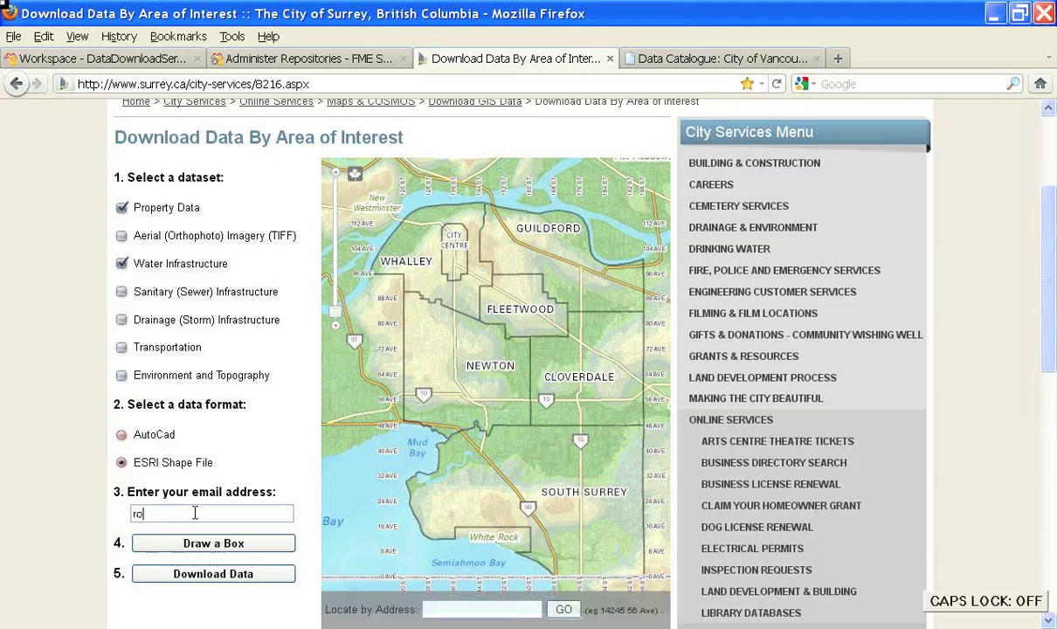
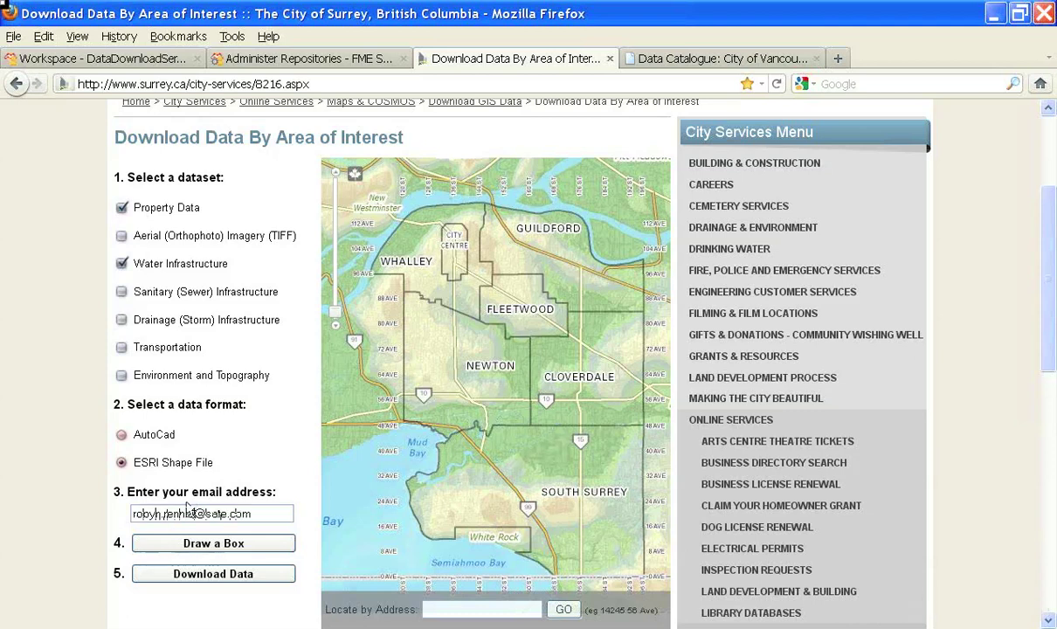
Draw a box around Fleetwood on the map and submit the download request
click(214, 543)
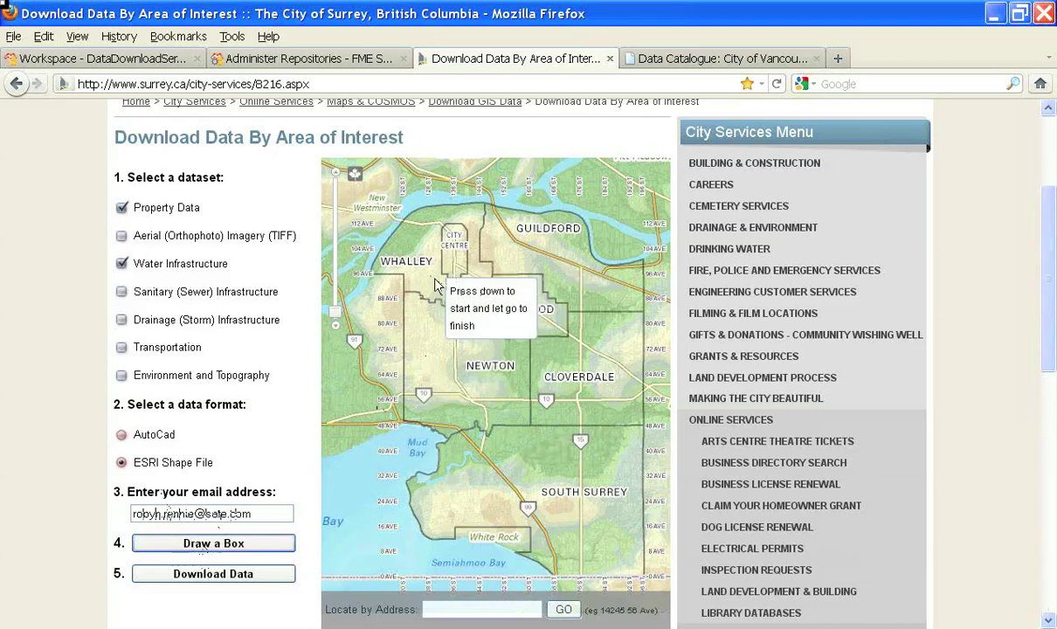
mouse_move(436, 271)
mouse_down()
mouse_move(519, 302)
mouse_move(543, 366)
mouse_up()
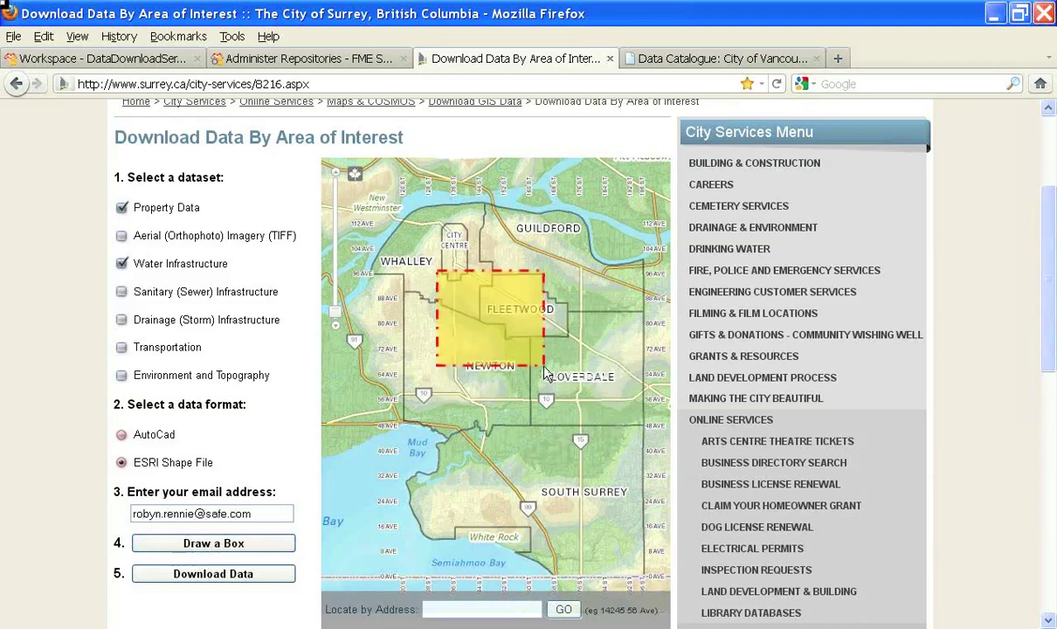
click(236, 580)
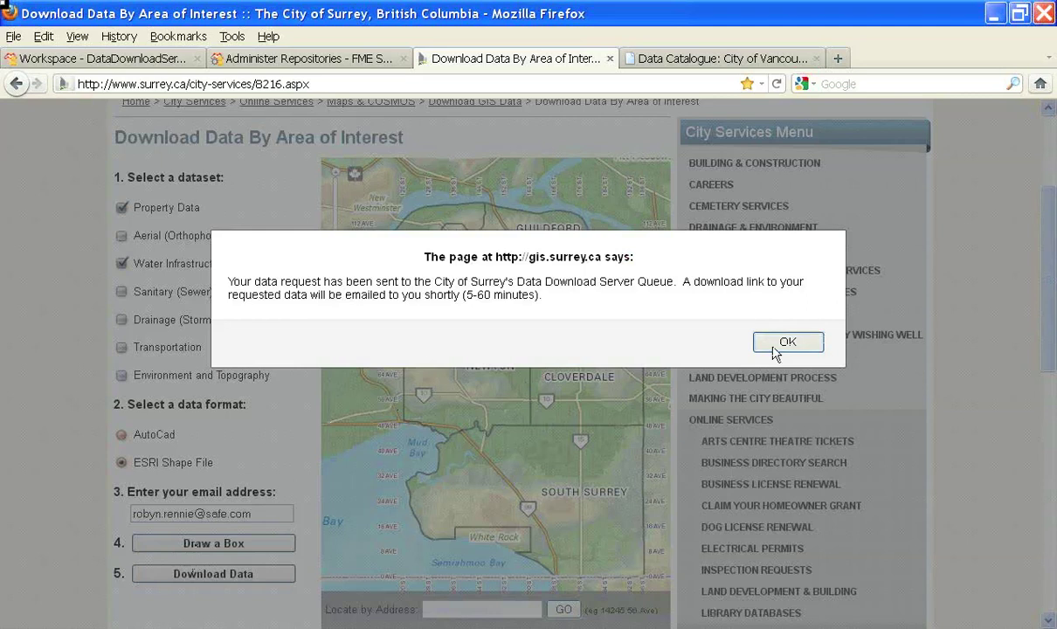
click(776, 347)
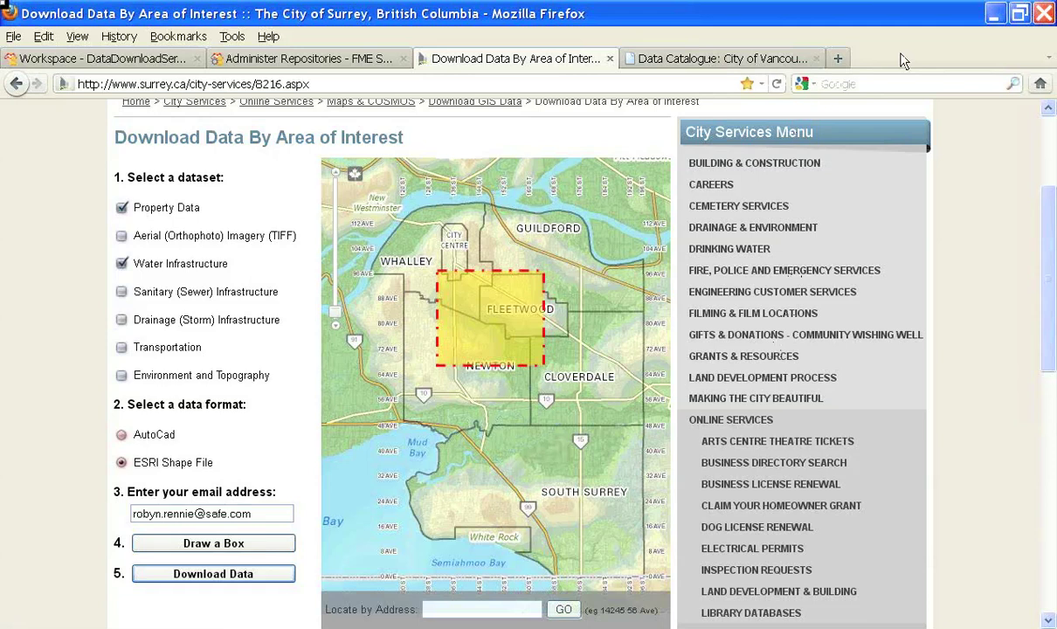
click(783, 58)
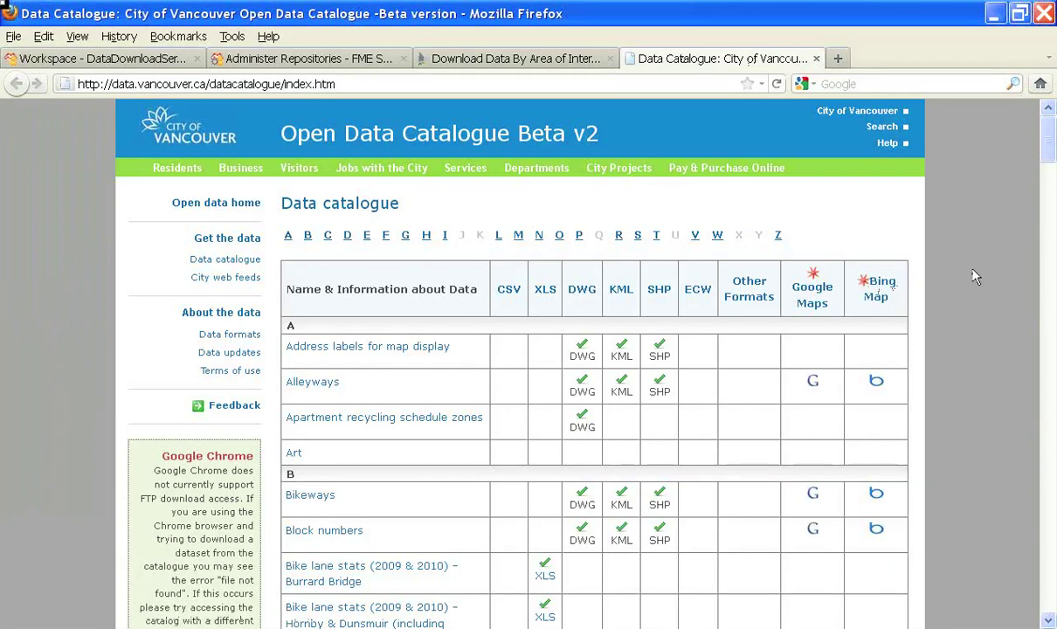
Scroll to the Vancouver dataset table and cancel the Apartment recycling zones DWG download
scroll(919, 253, down, 2)
scroll(919, 253, down, 2)
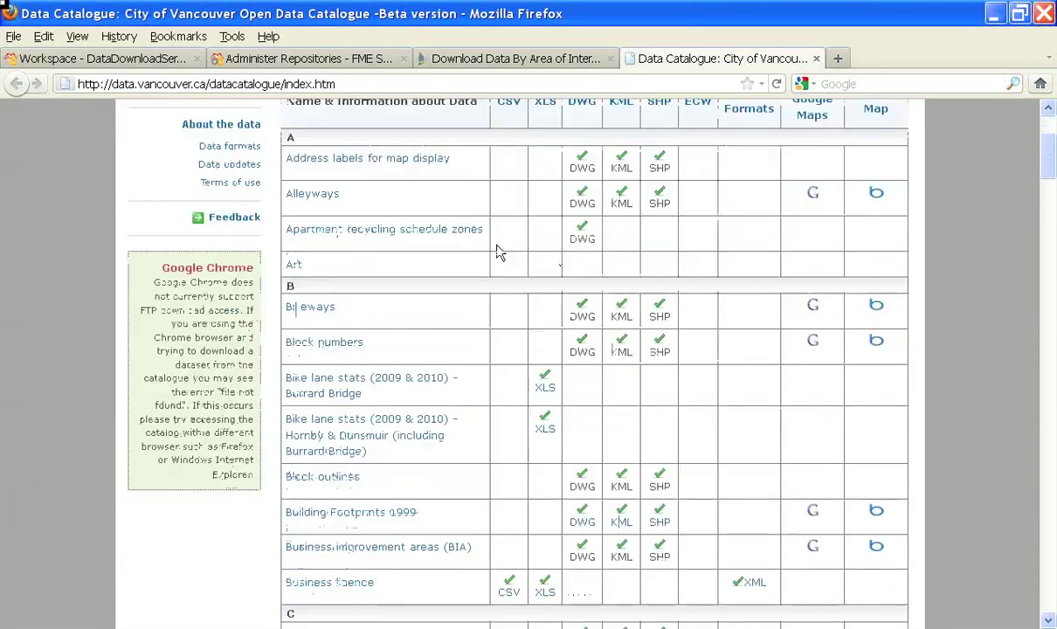
click(583, 234)
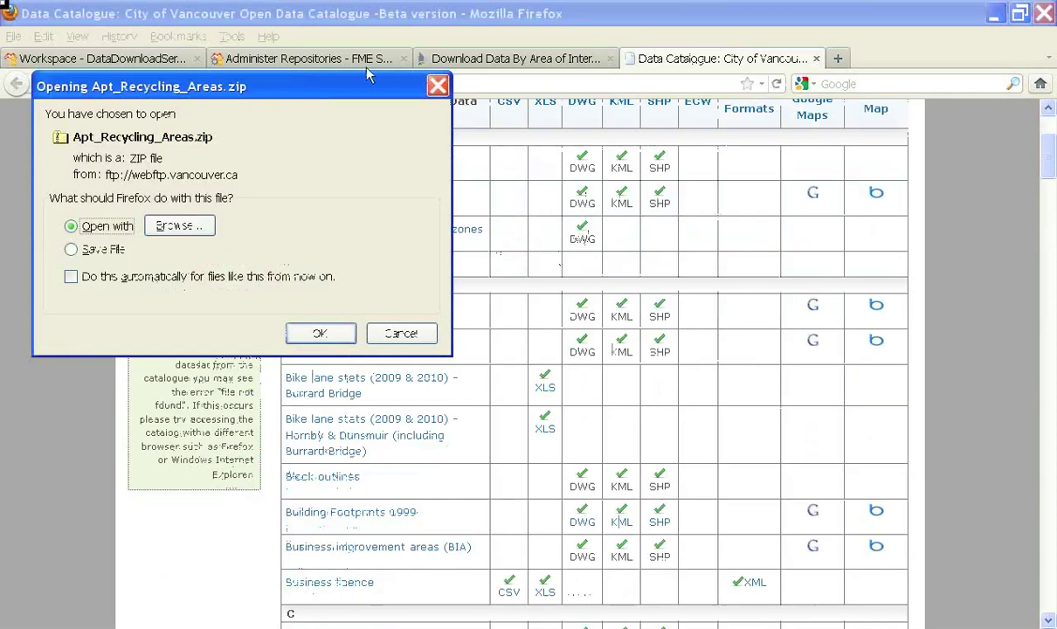
drag(338, 88, 352, 278)
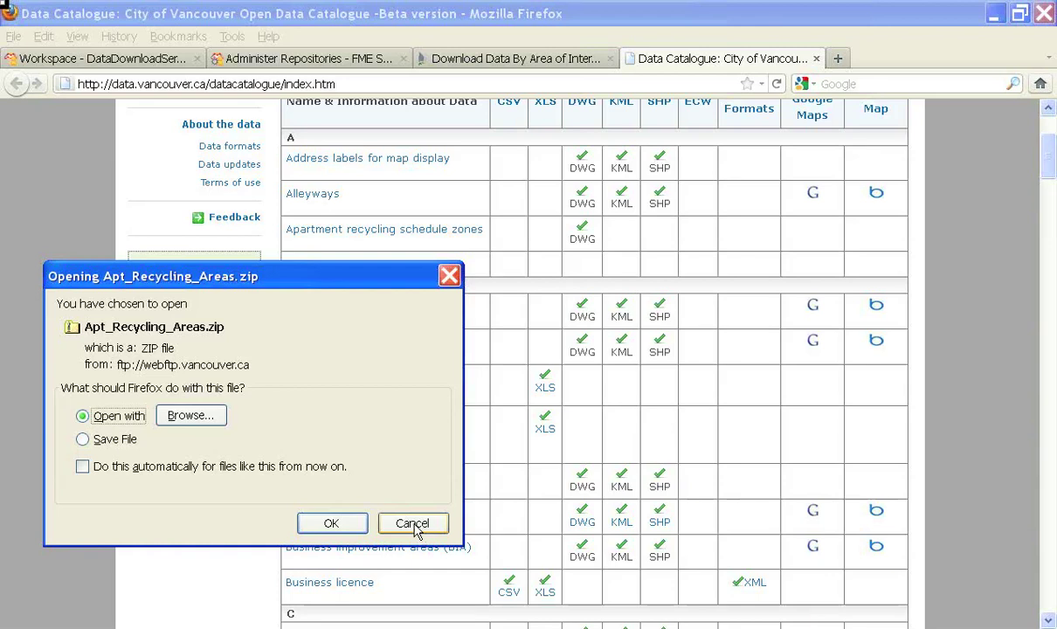
click(414, 524)
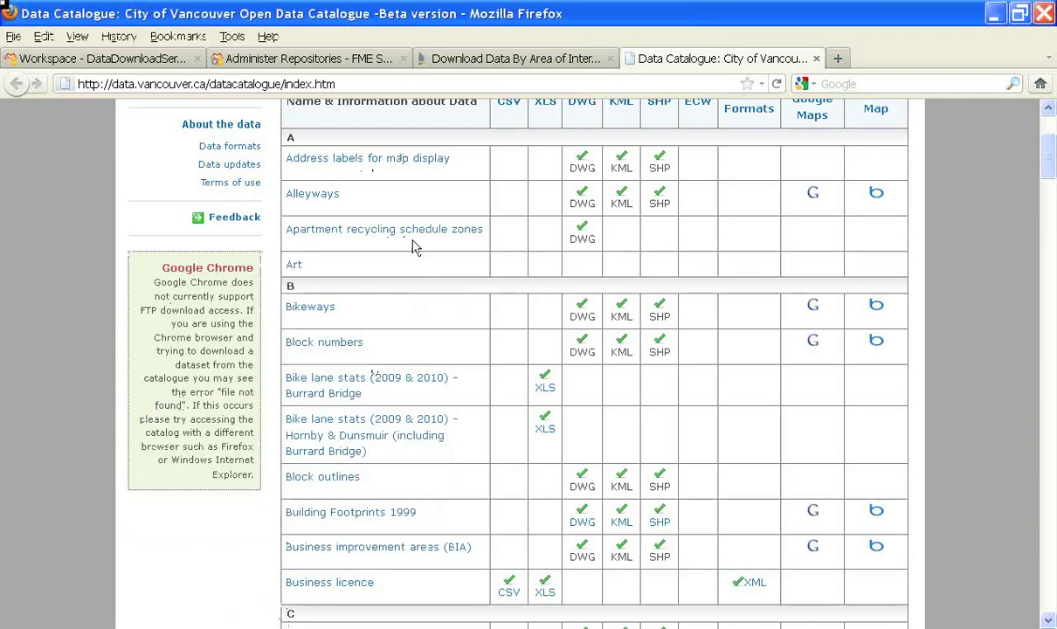
click(236, 625)
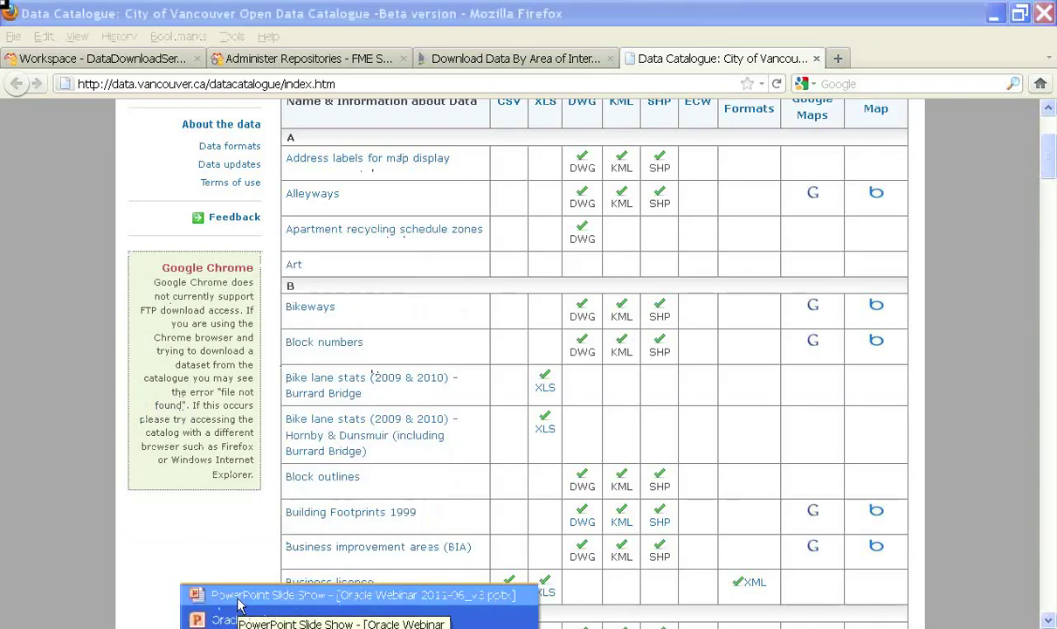
Log in to FME Server with the administrator account credentials
click(147, 59)
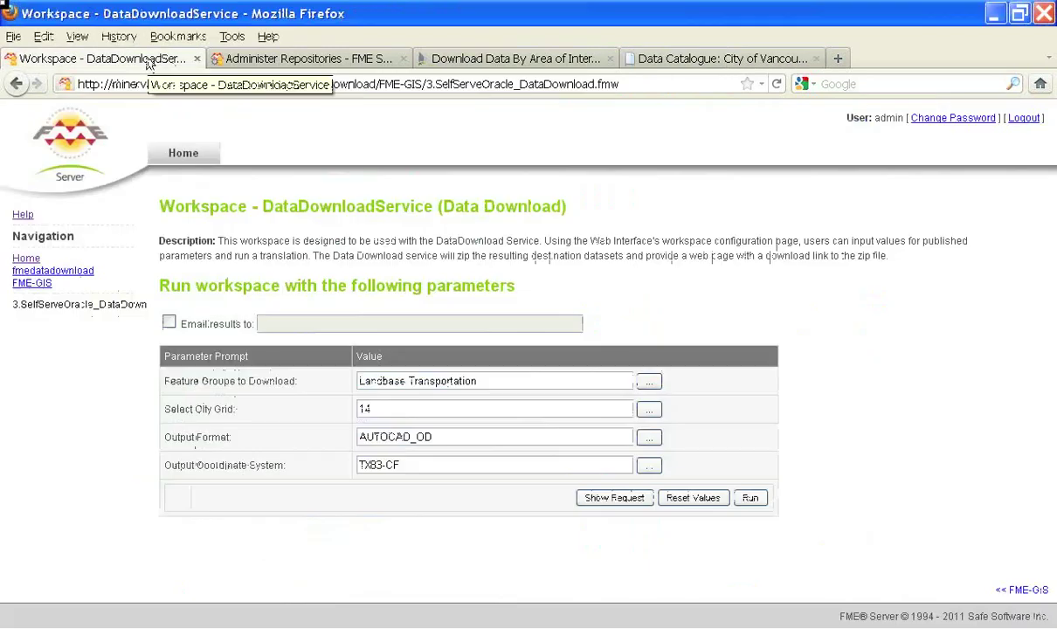
click(26, 259)
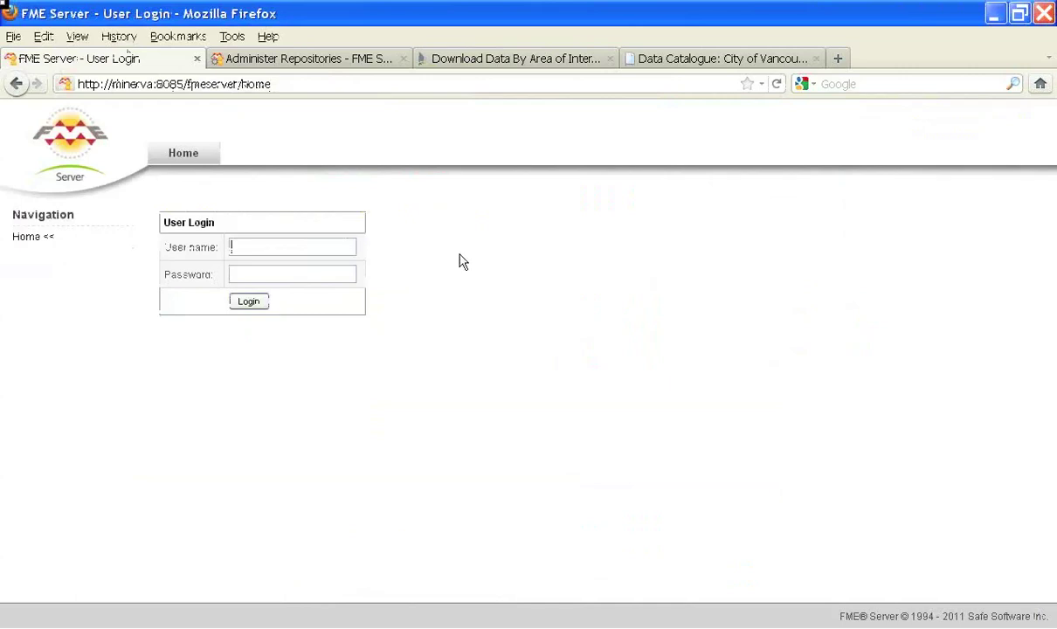
key(Caps_Lock)
key(BackSpace)
key(BackSpace)
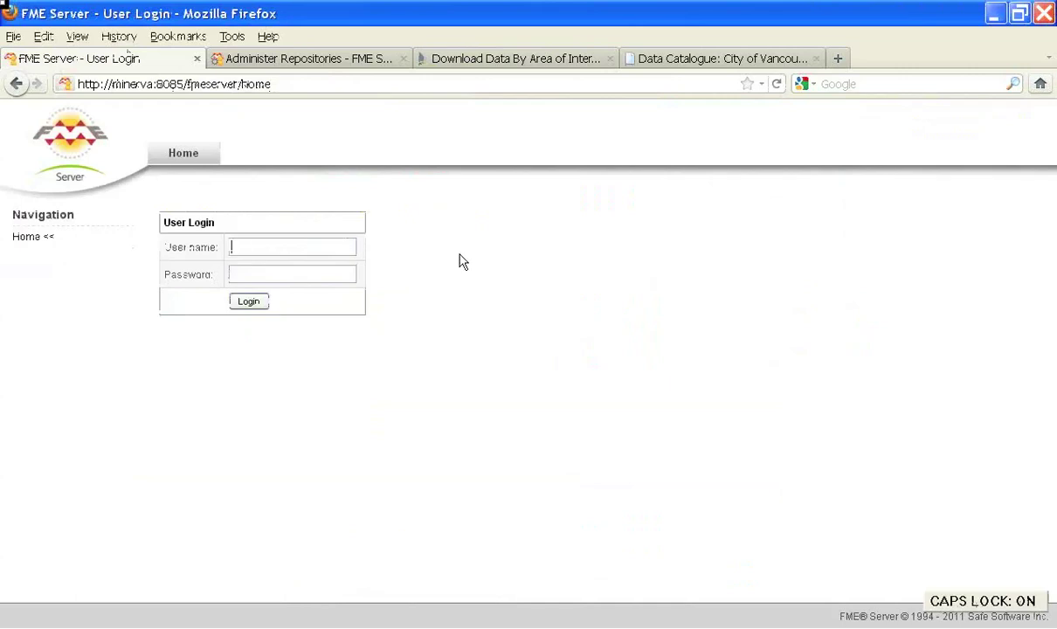
key(Caps_Lock)
key(Tab)
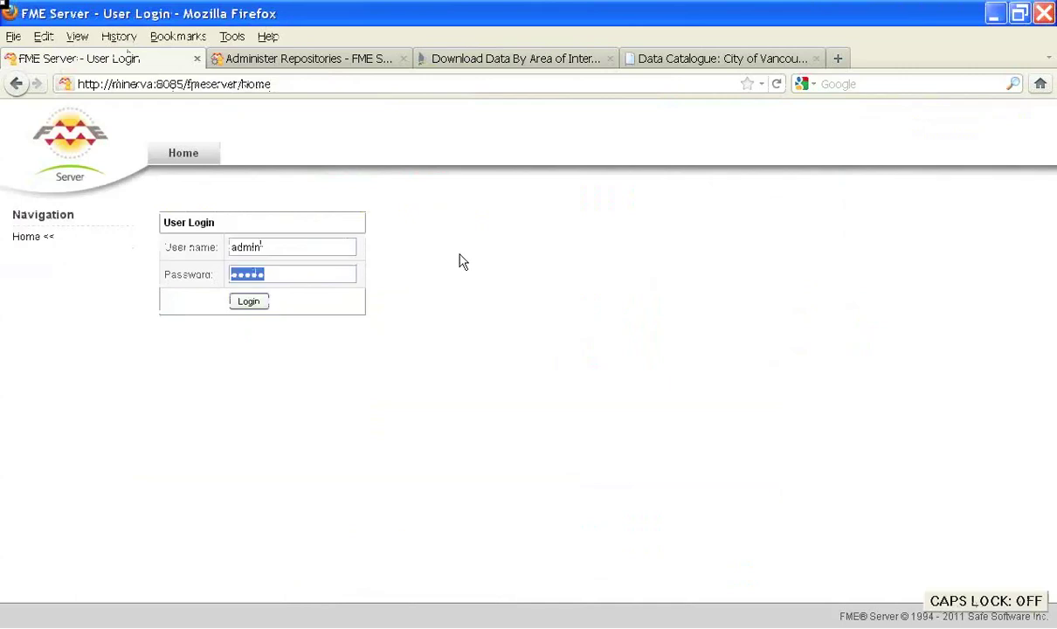
click(249, 304)
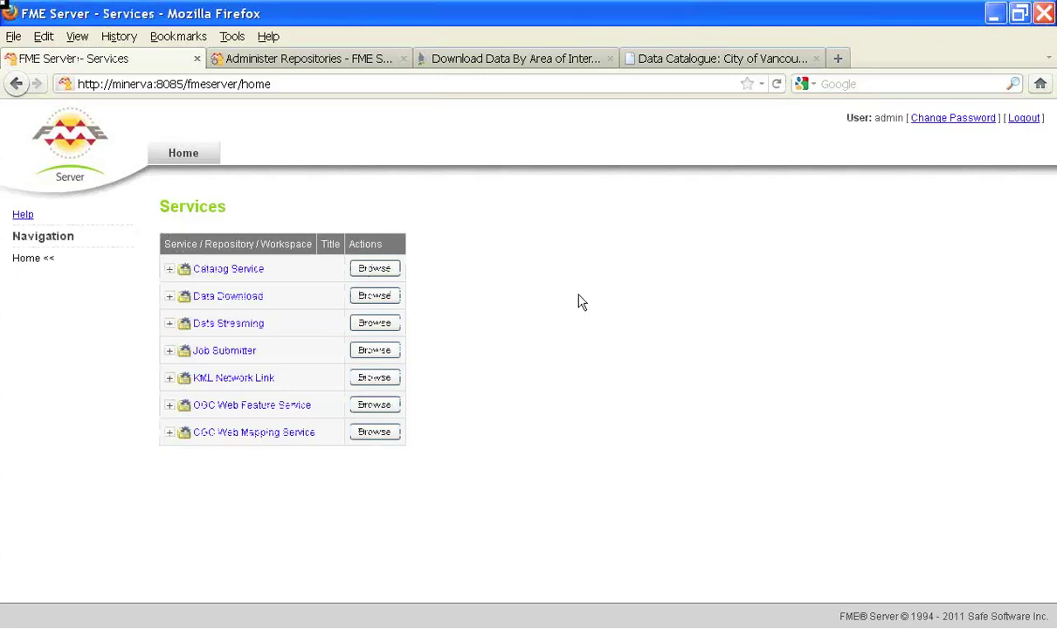
Expand Data Download and FME-GIS, then configure 3.SelfServeOracle_DataDownload.fmw
click(170, 297)
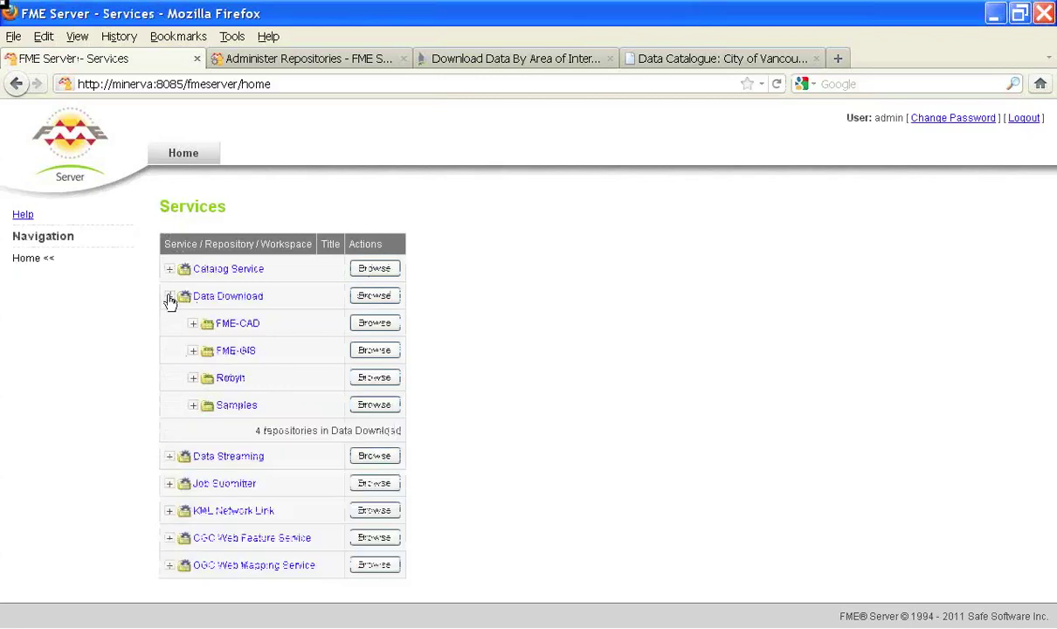
click(193, 351)
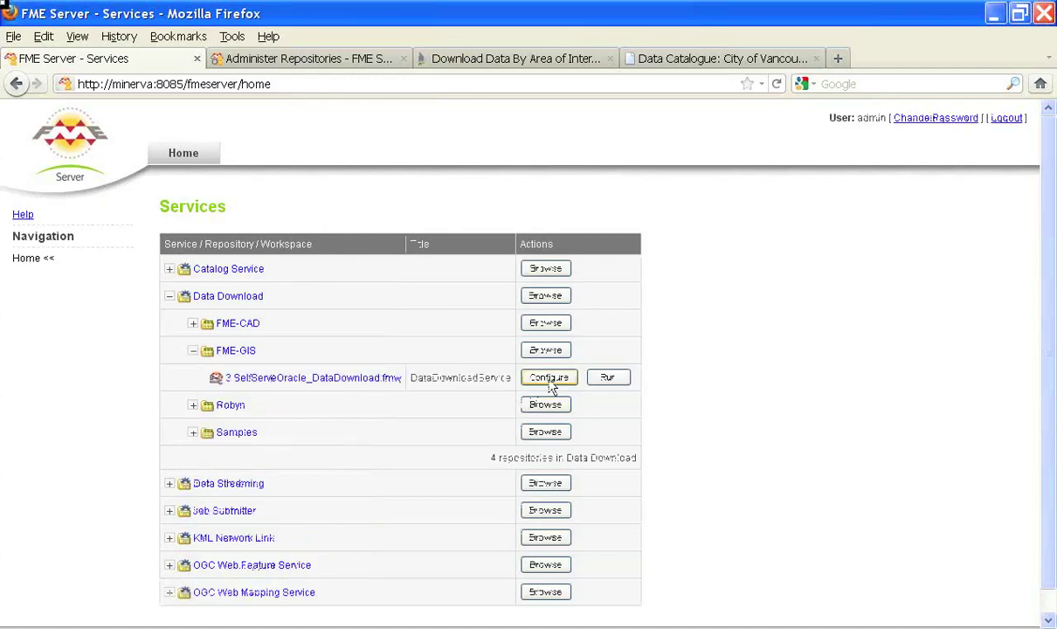
click(549, 381)
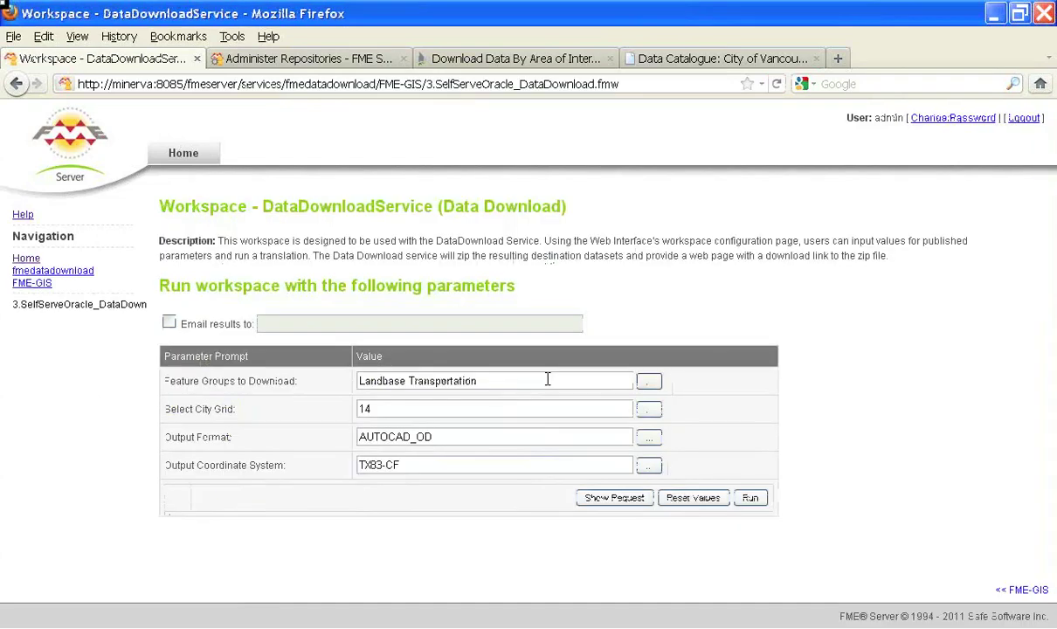
click(651, 383)
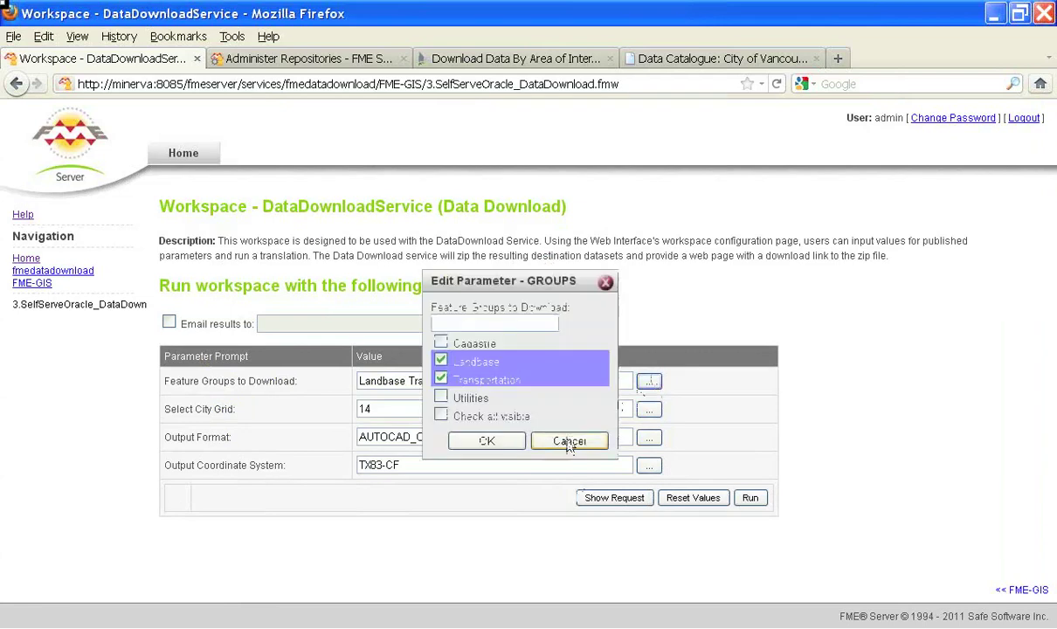
click(569, 443)
click(647, 438)
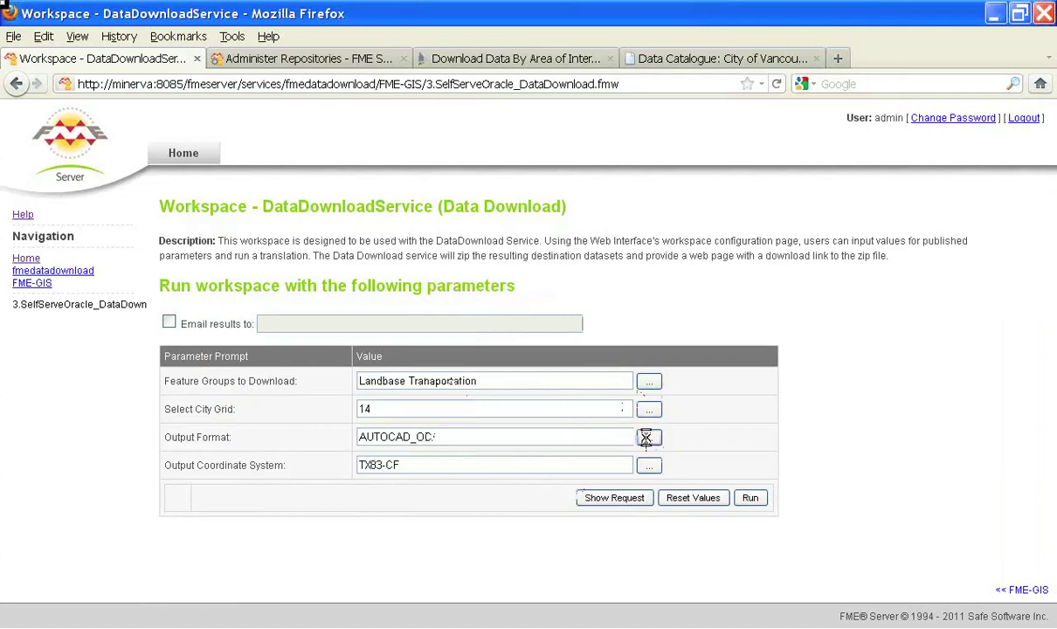
click(660, 363)
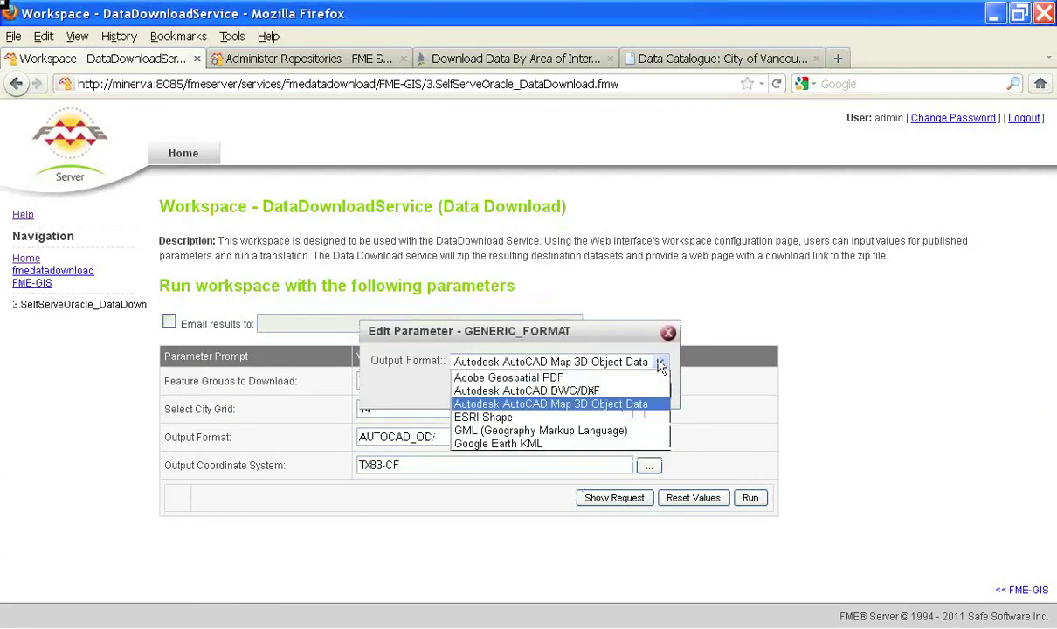
click(661, 365)
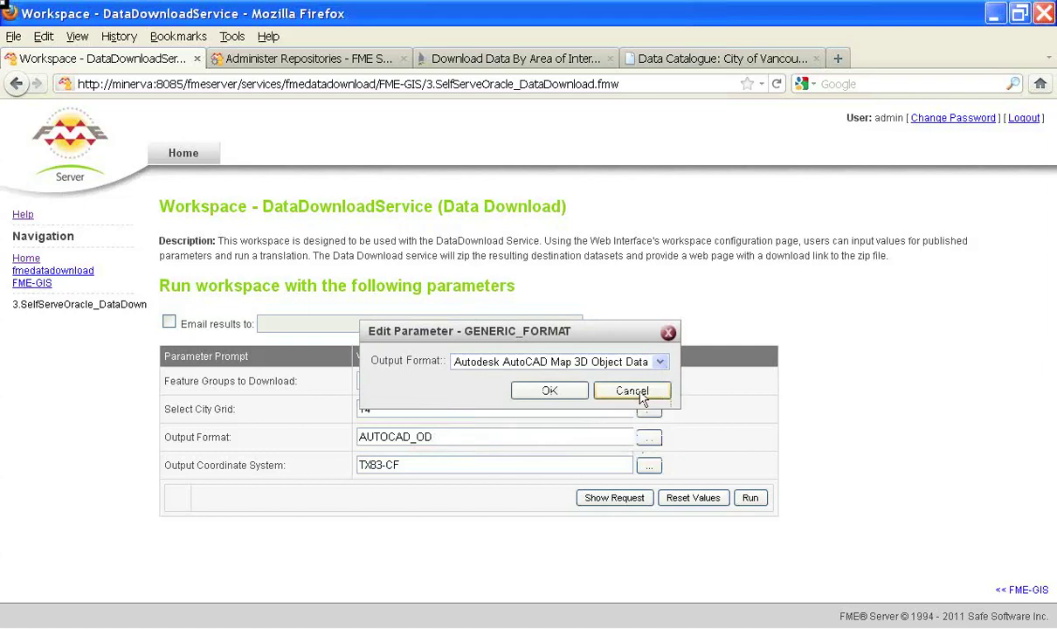
click(632, 392)
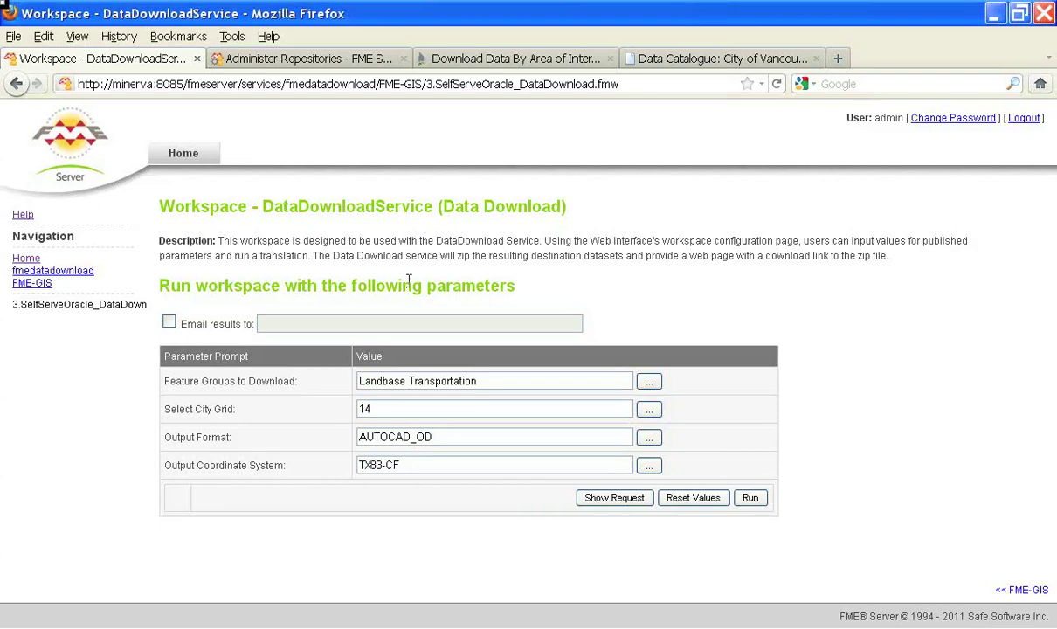
click(648, 384)
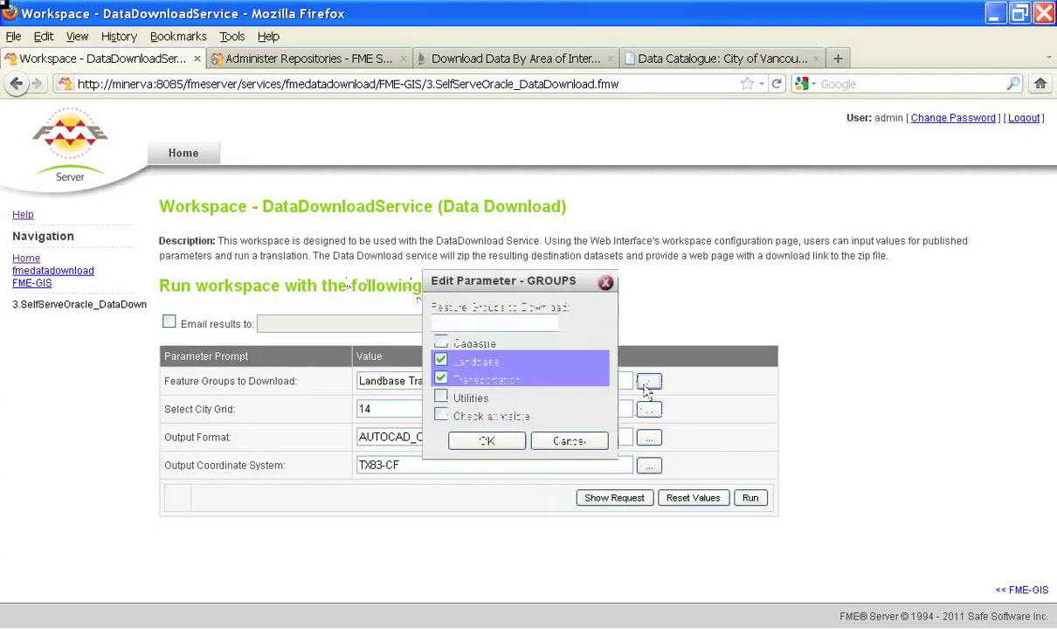
click(572, 443)
click(649, 437)
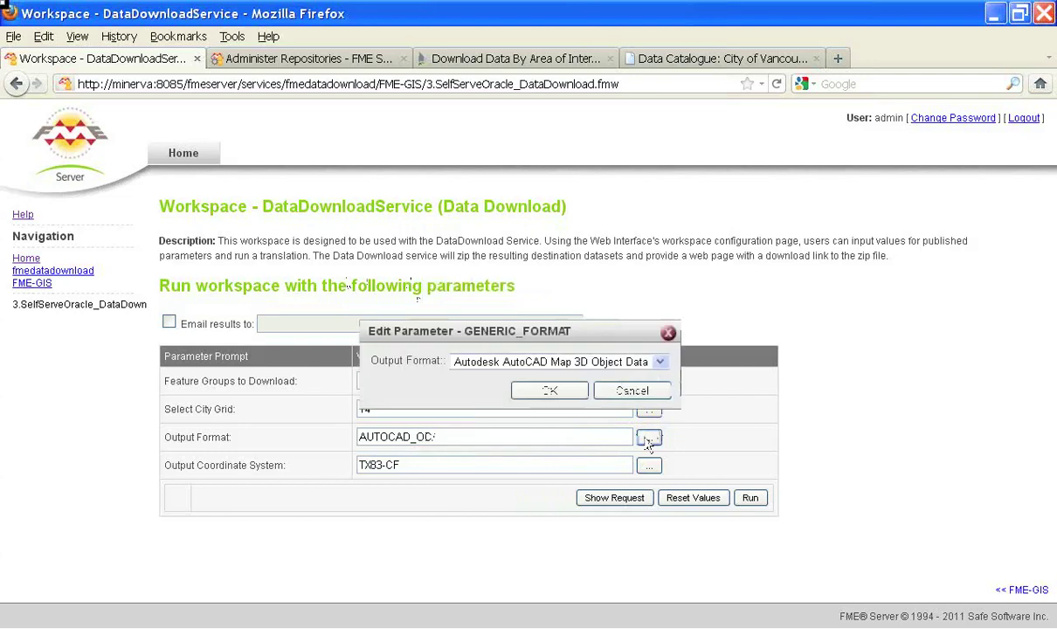
click(659, 361)
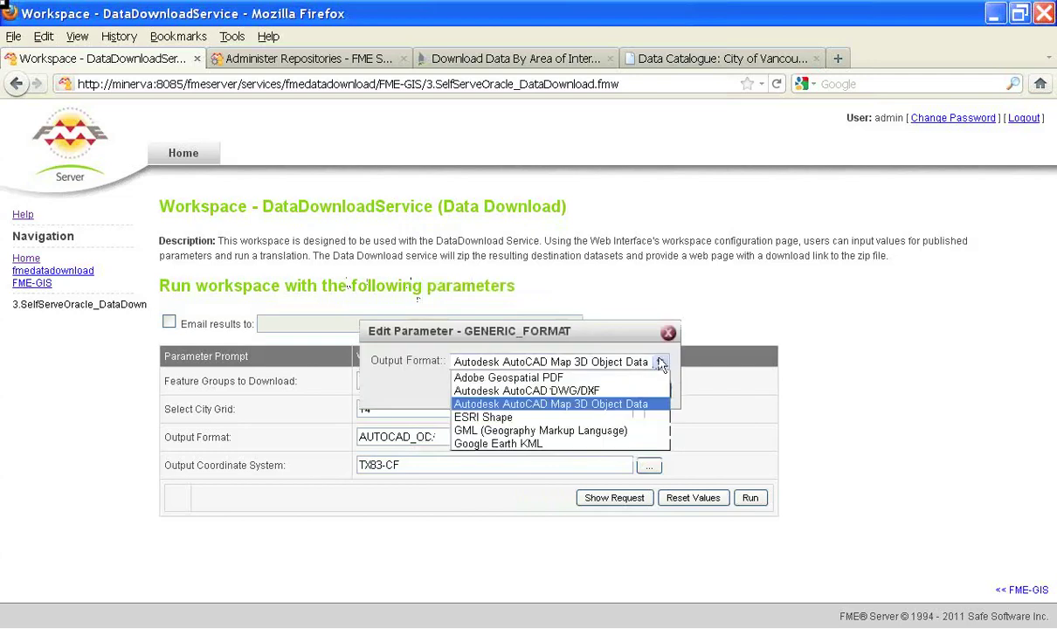
click(661, 363)
click(653, 390)
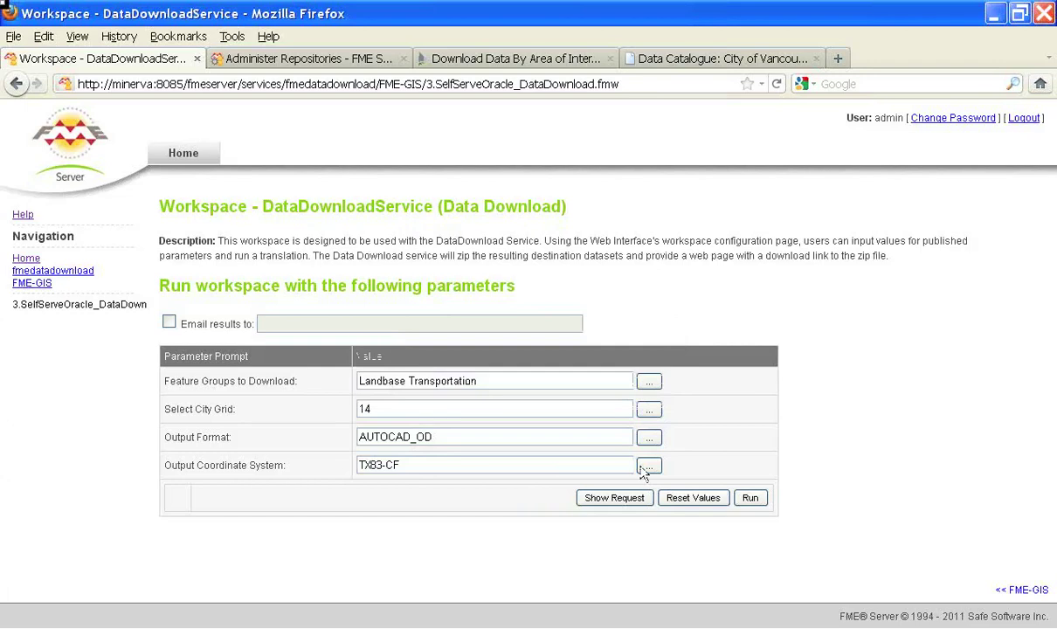
click(648, 466)
click(750, 362)
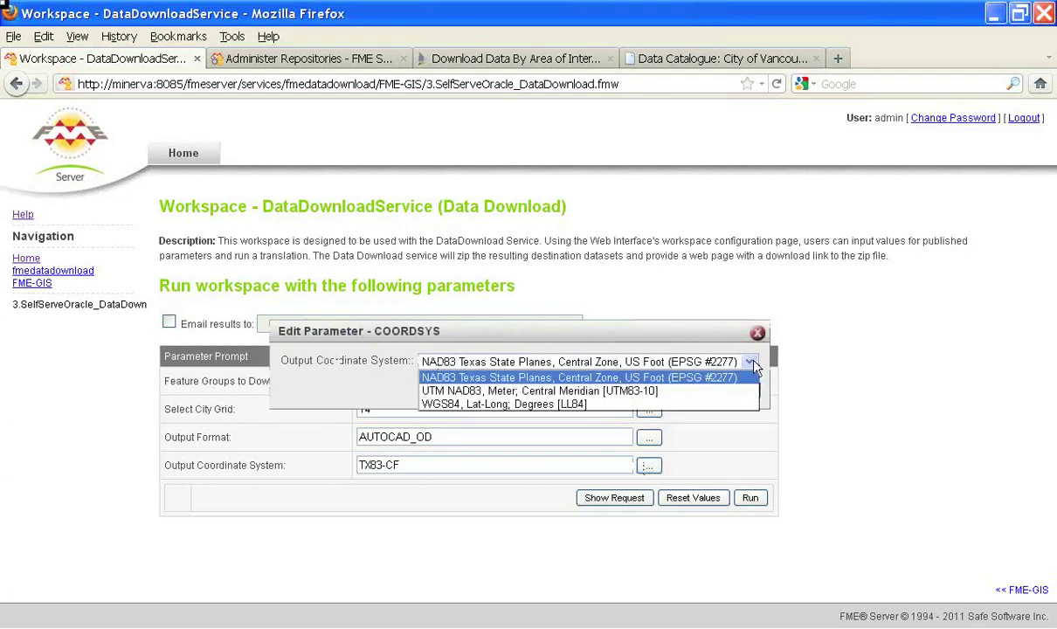
click(703, 390)
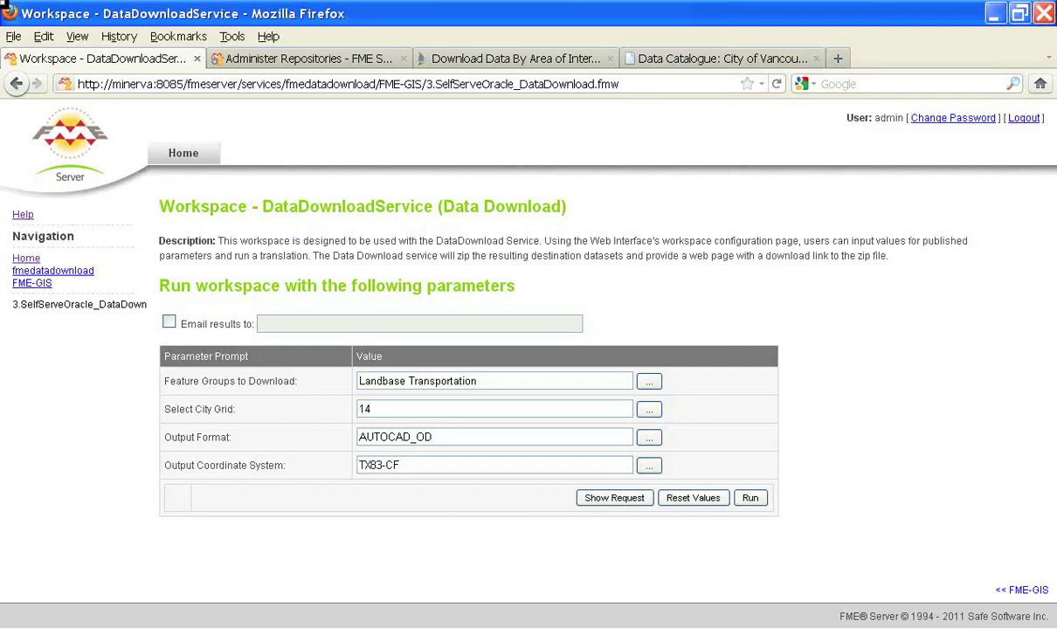
click(236, 628)
Advance the PowerPoint slide show to the Online FME Training Courses slide
click(235, 601)
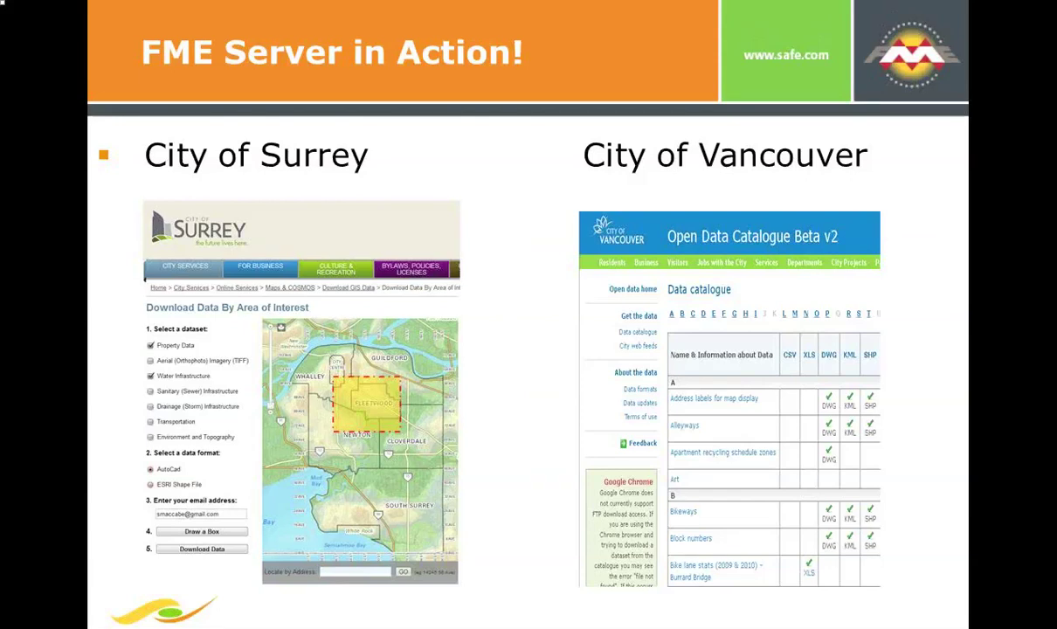
key(Right)
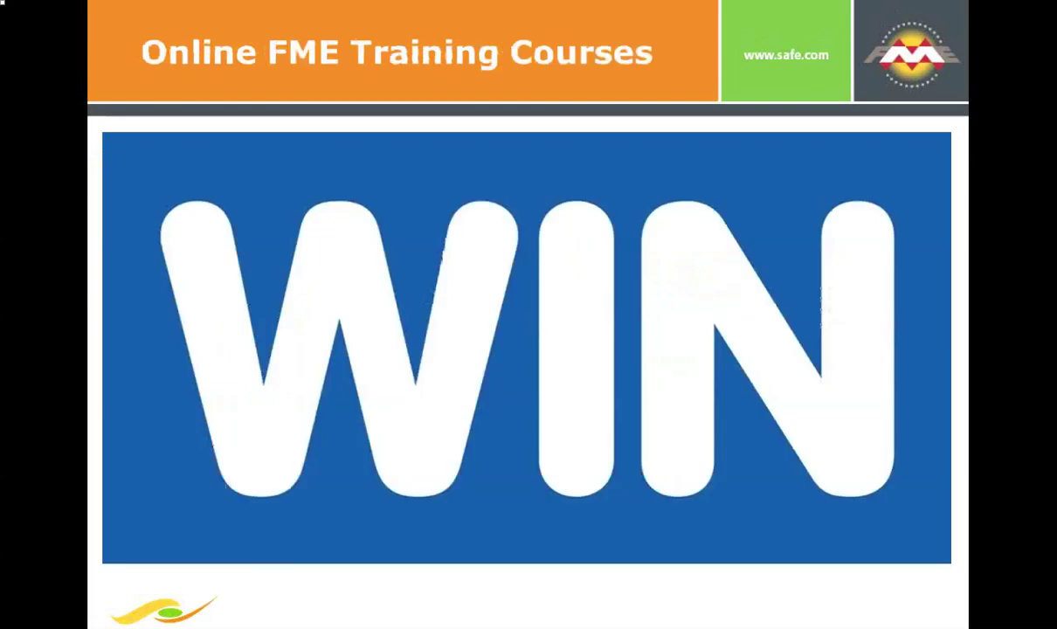